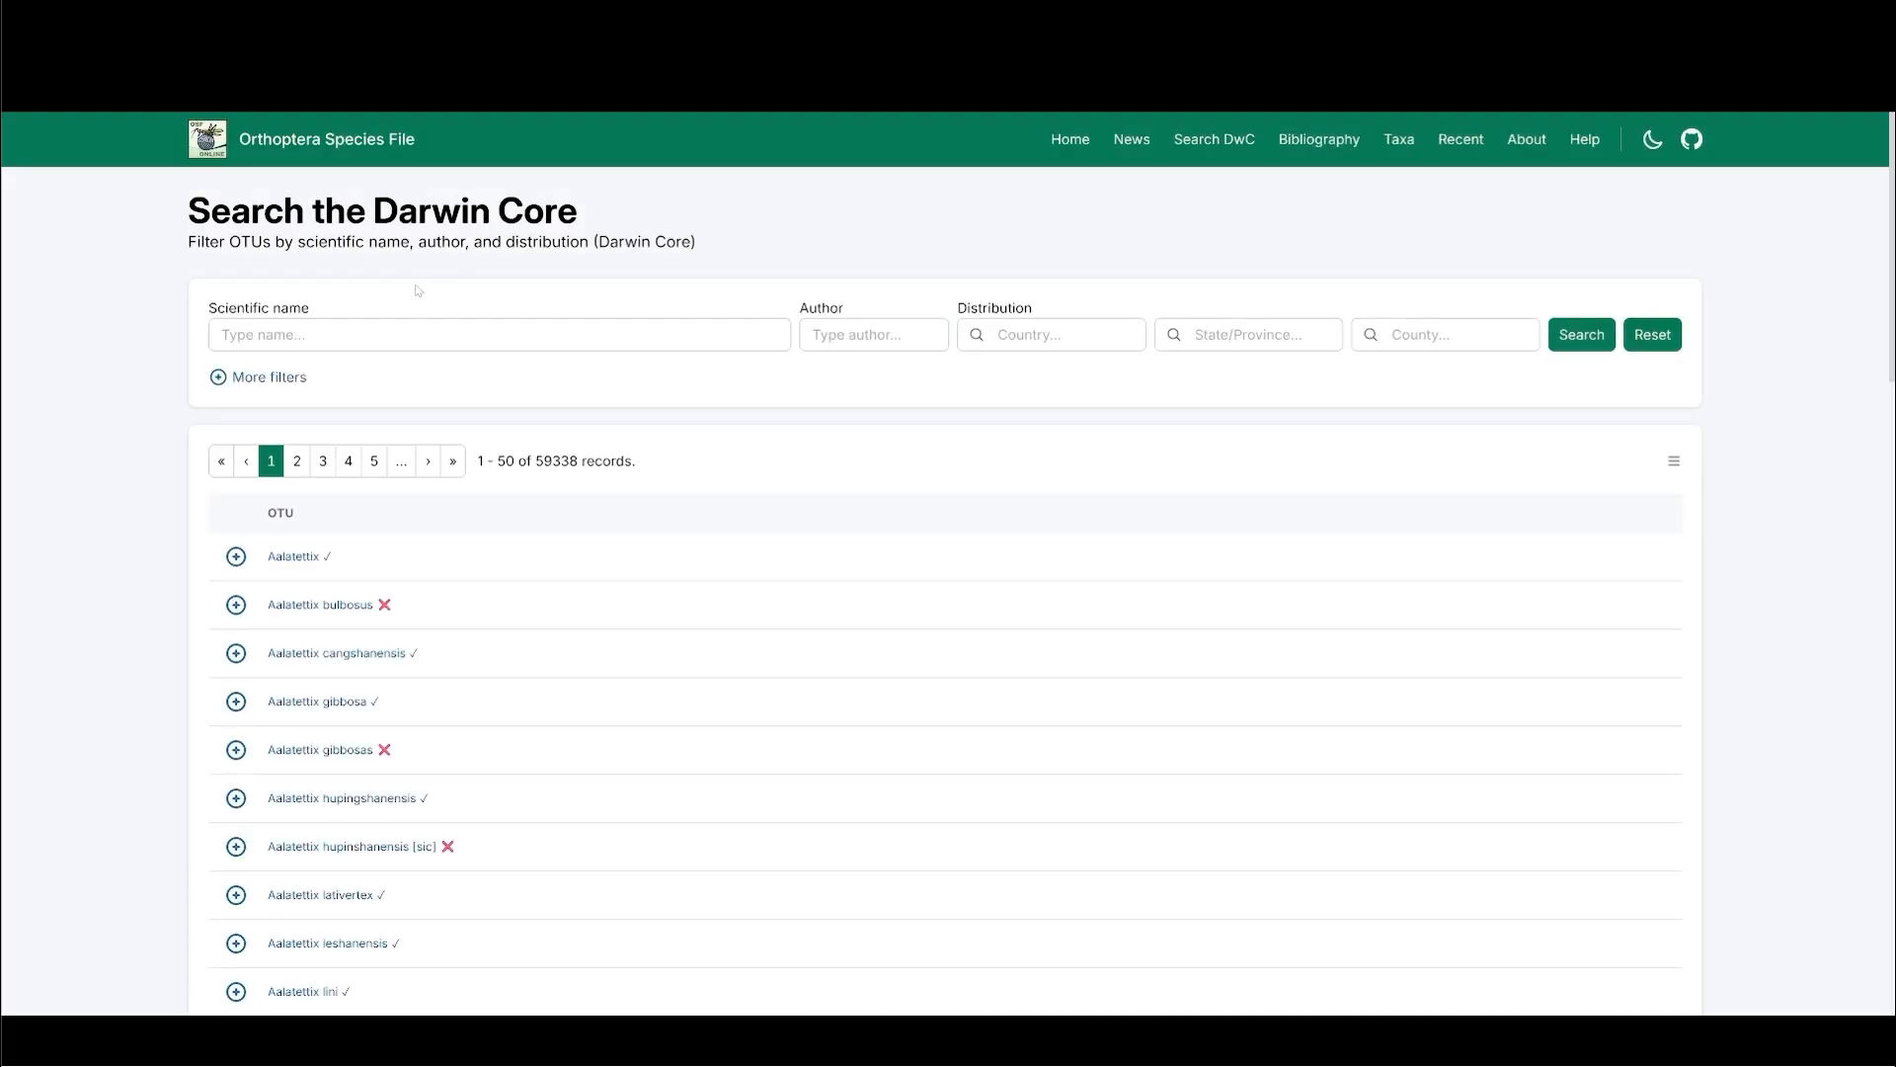
- Search the Orthoptera Species File Darwin Core records for the scientific name Zoniopoda
left_click(461, 326)
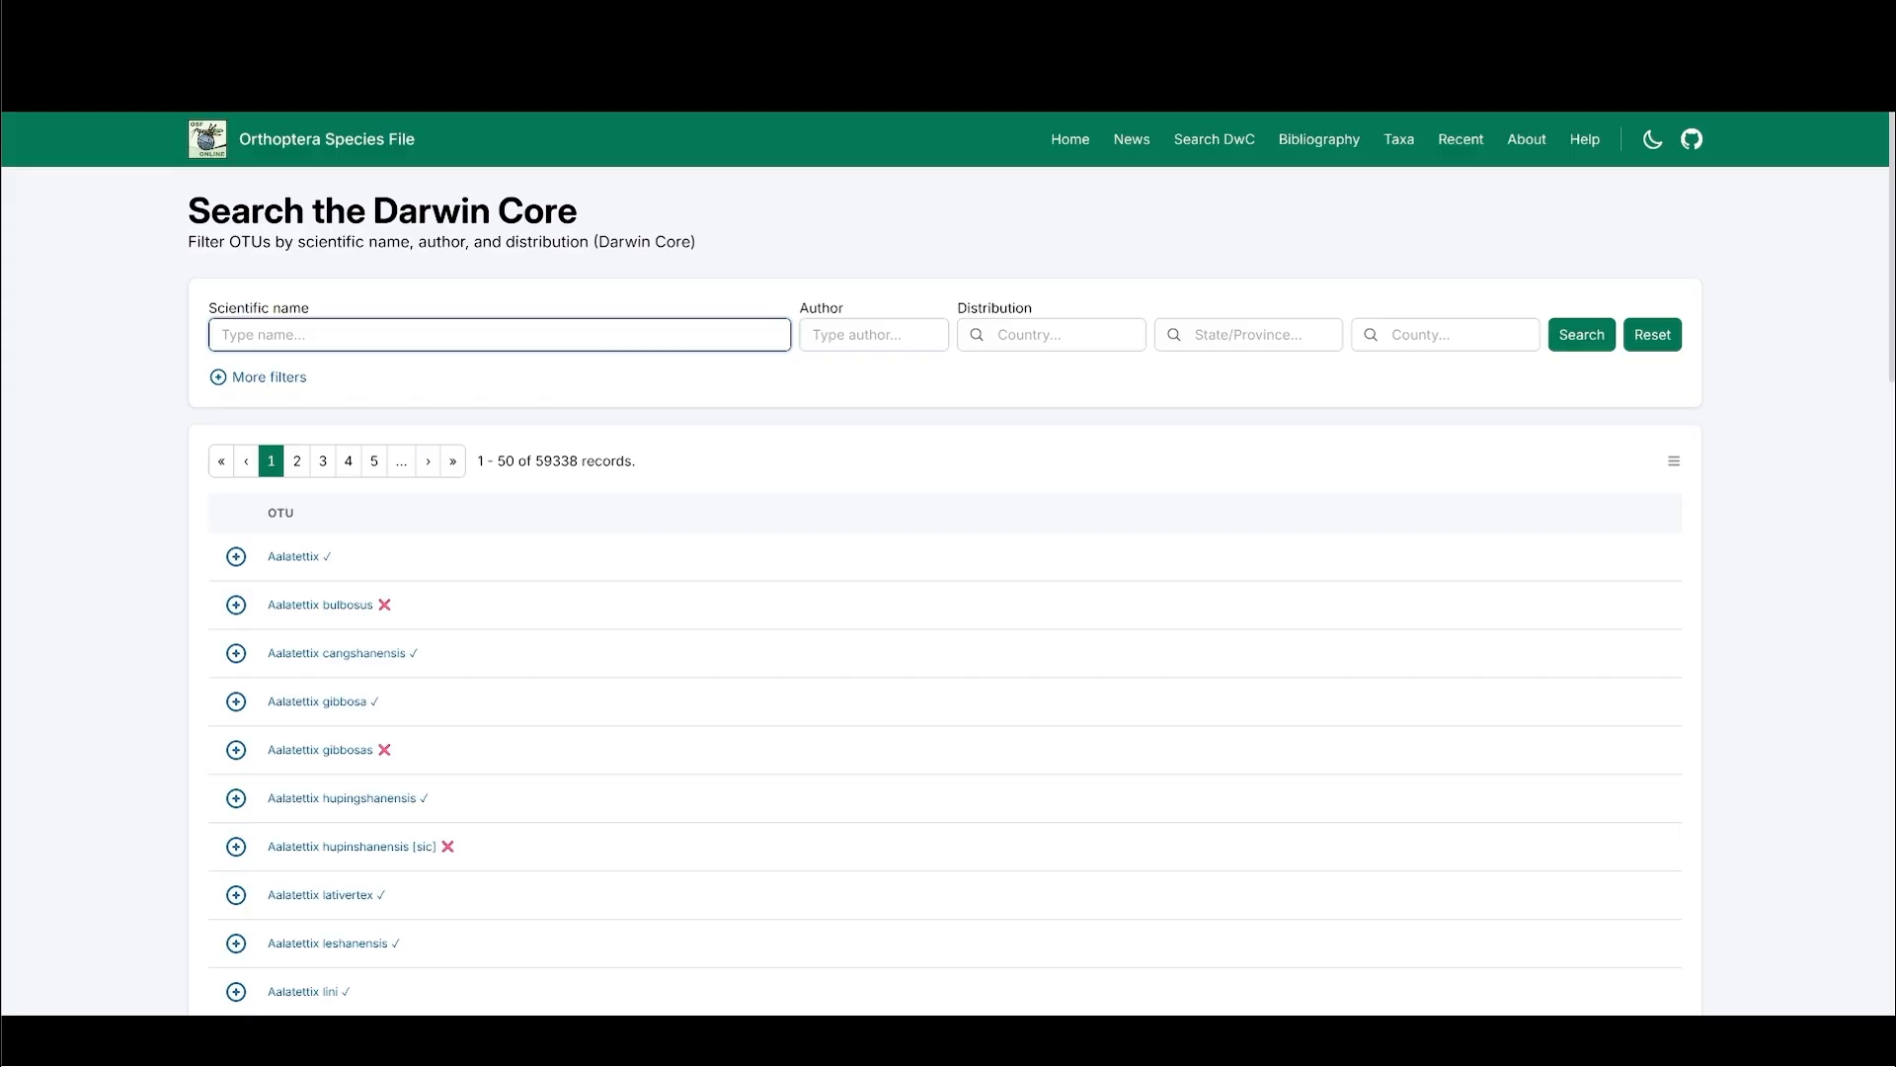
type("Zoniopoda")
key("Return")
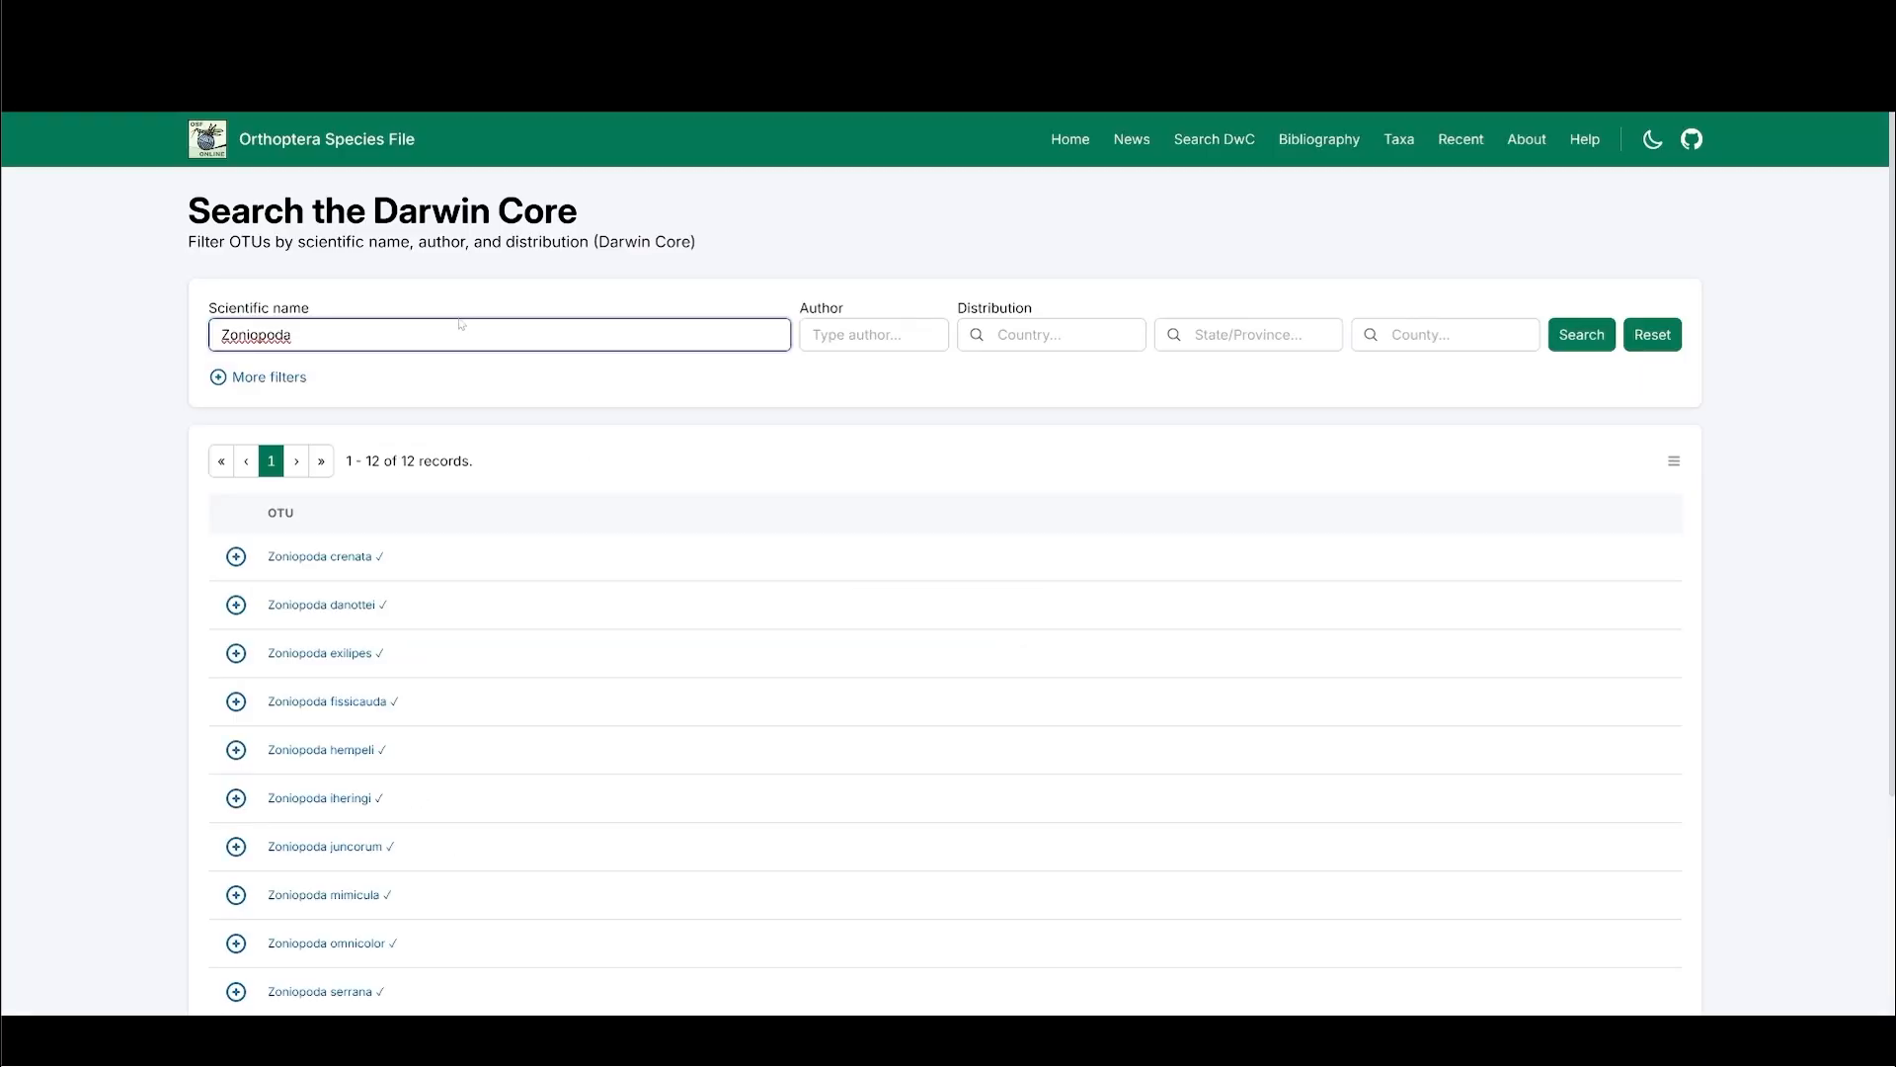
- View the DwC type material records of Zoniopoda crenata and enlarge its holotype image, closing both views when done
left_click(236, 556)
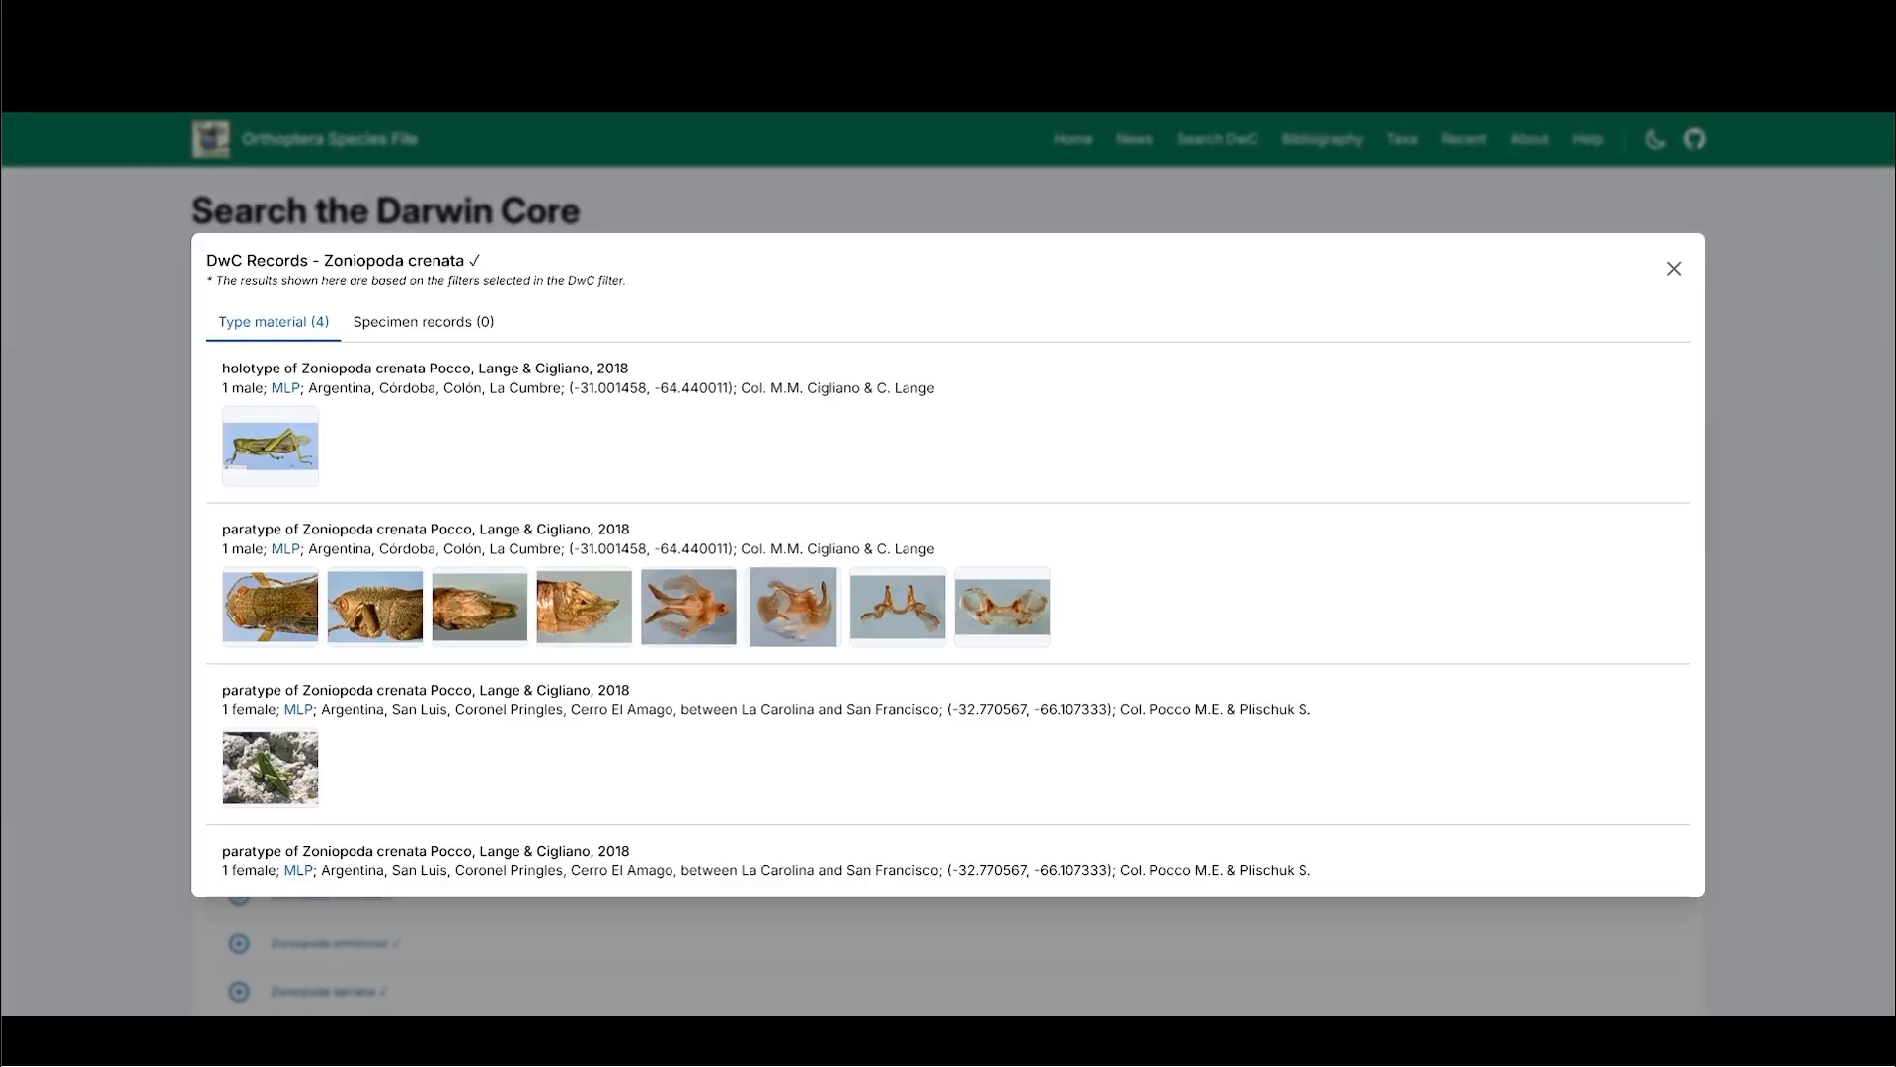
left_click(264, 449)
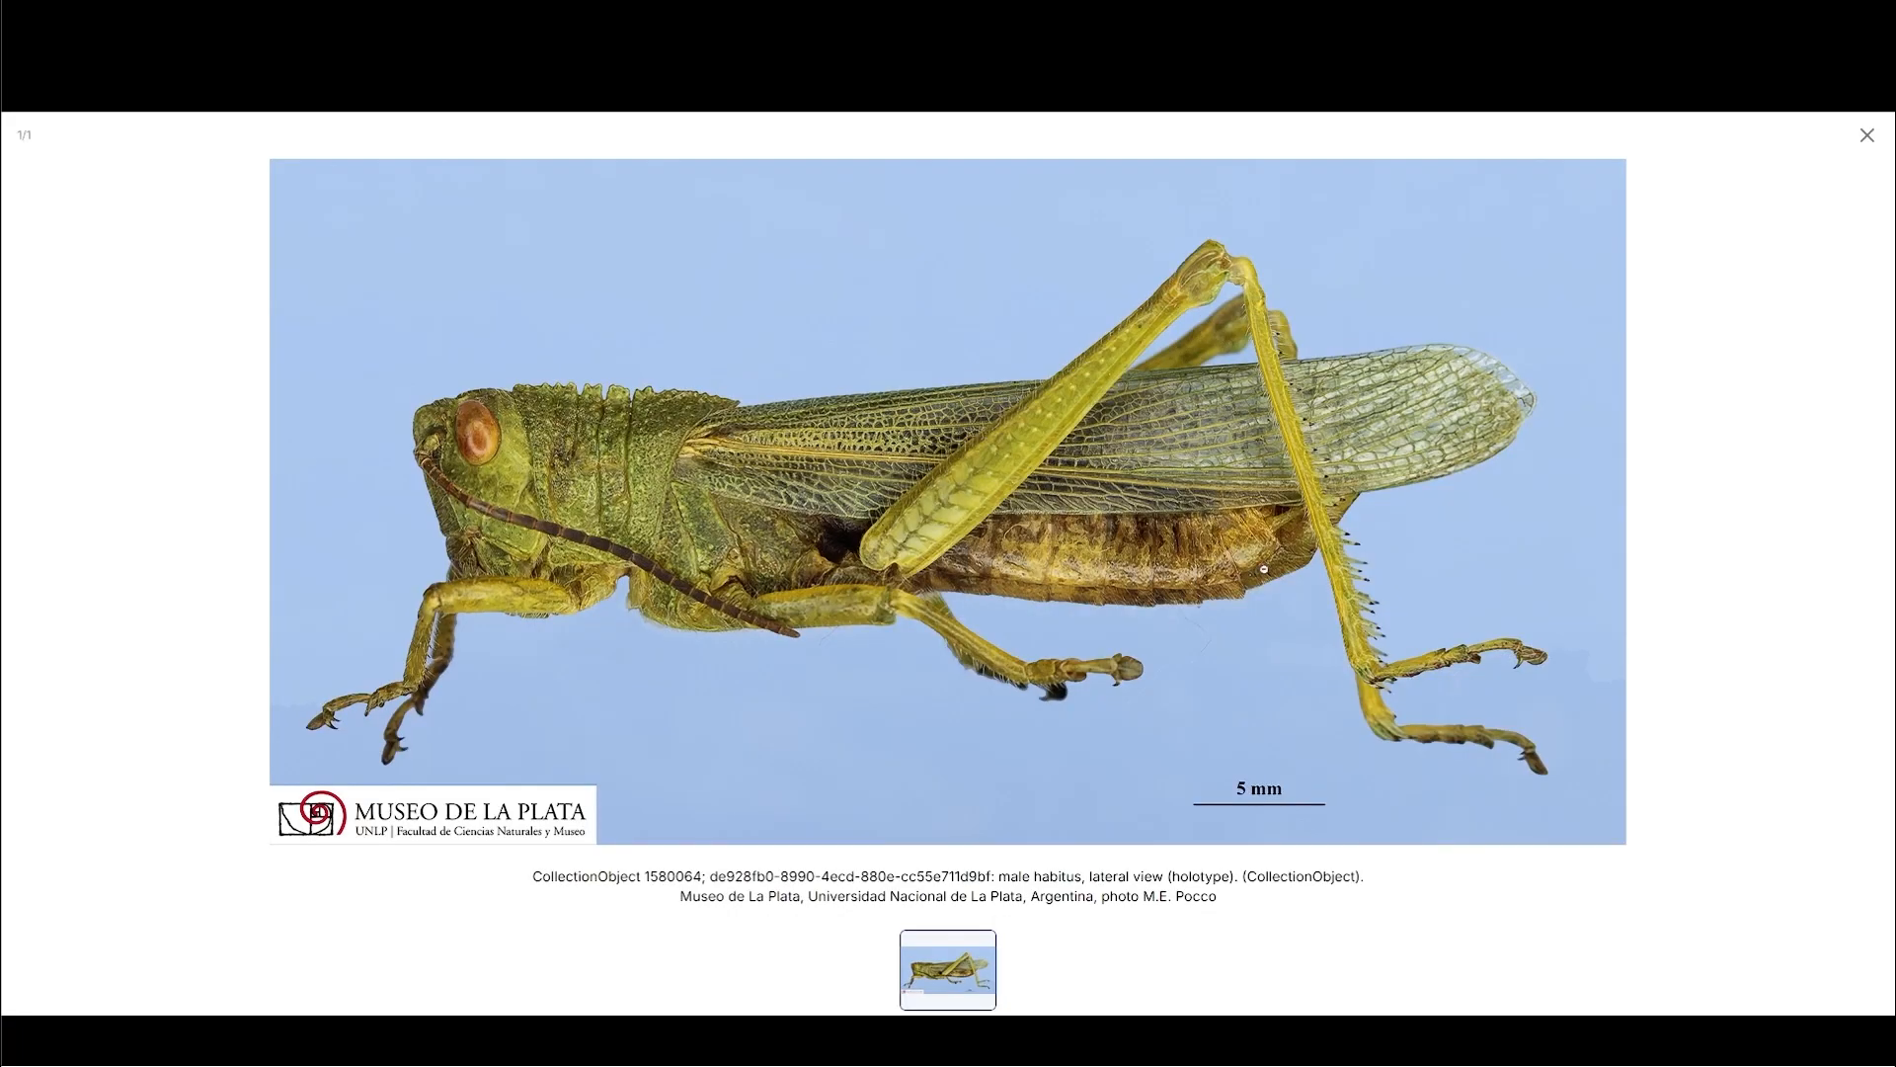
left_click(1865, 135)
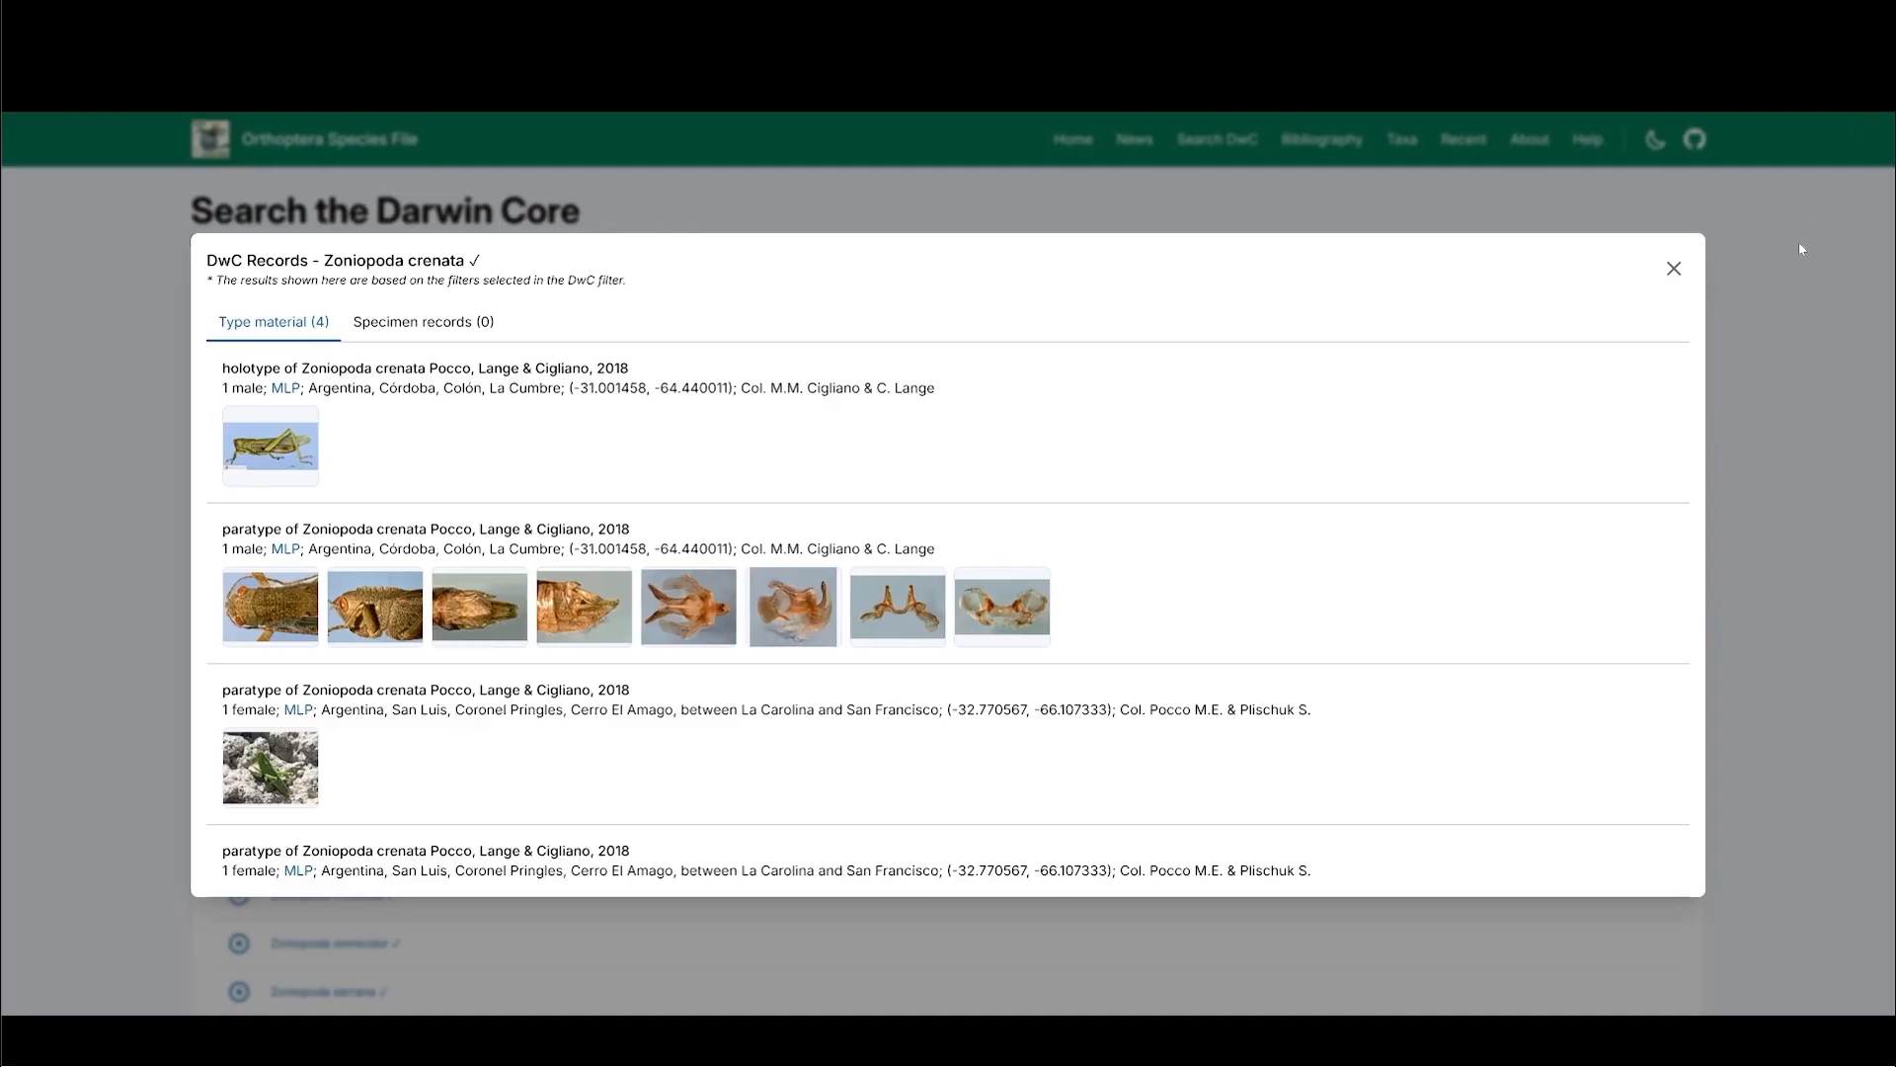
left_click(1799, 240)
left_click(1663, 461)
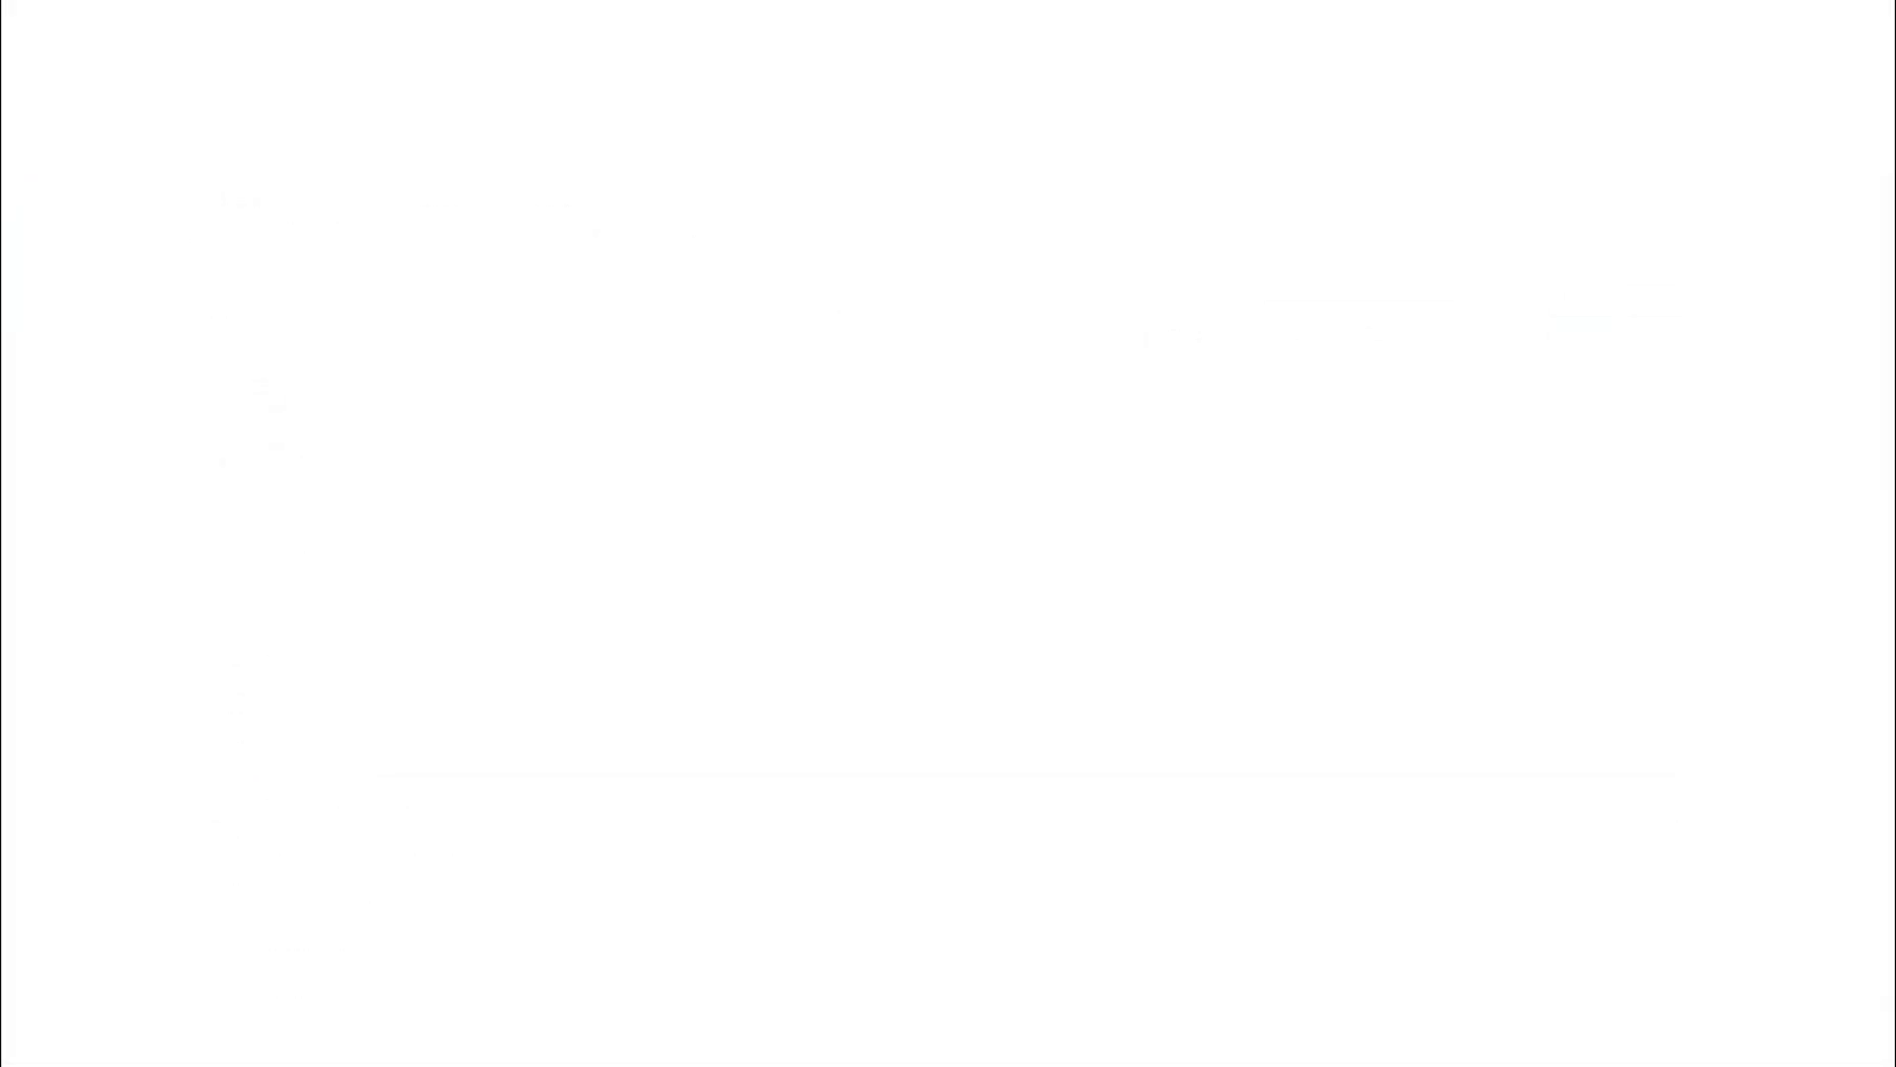
- Search the bibliography for citations containing "melanoplinae argentina" and expand the 1979 reference on Dichroplini de Bolivia
left_click(578, 303)
type("m")
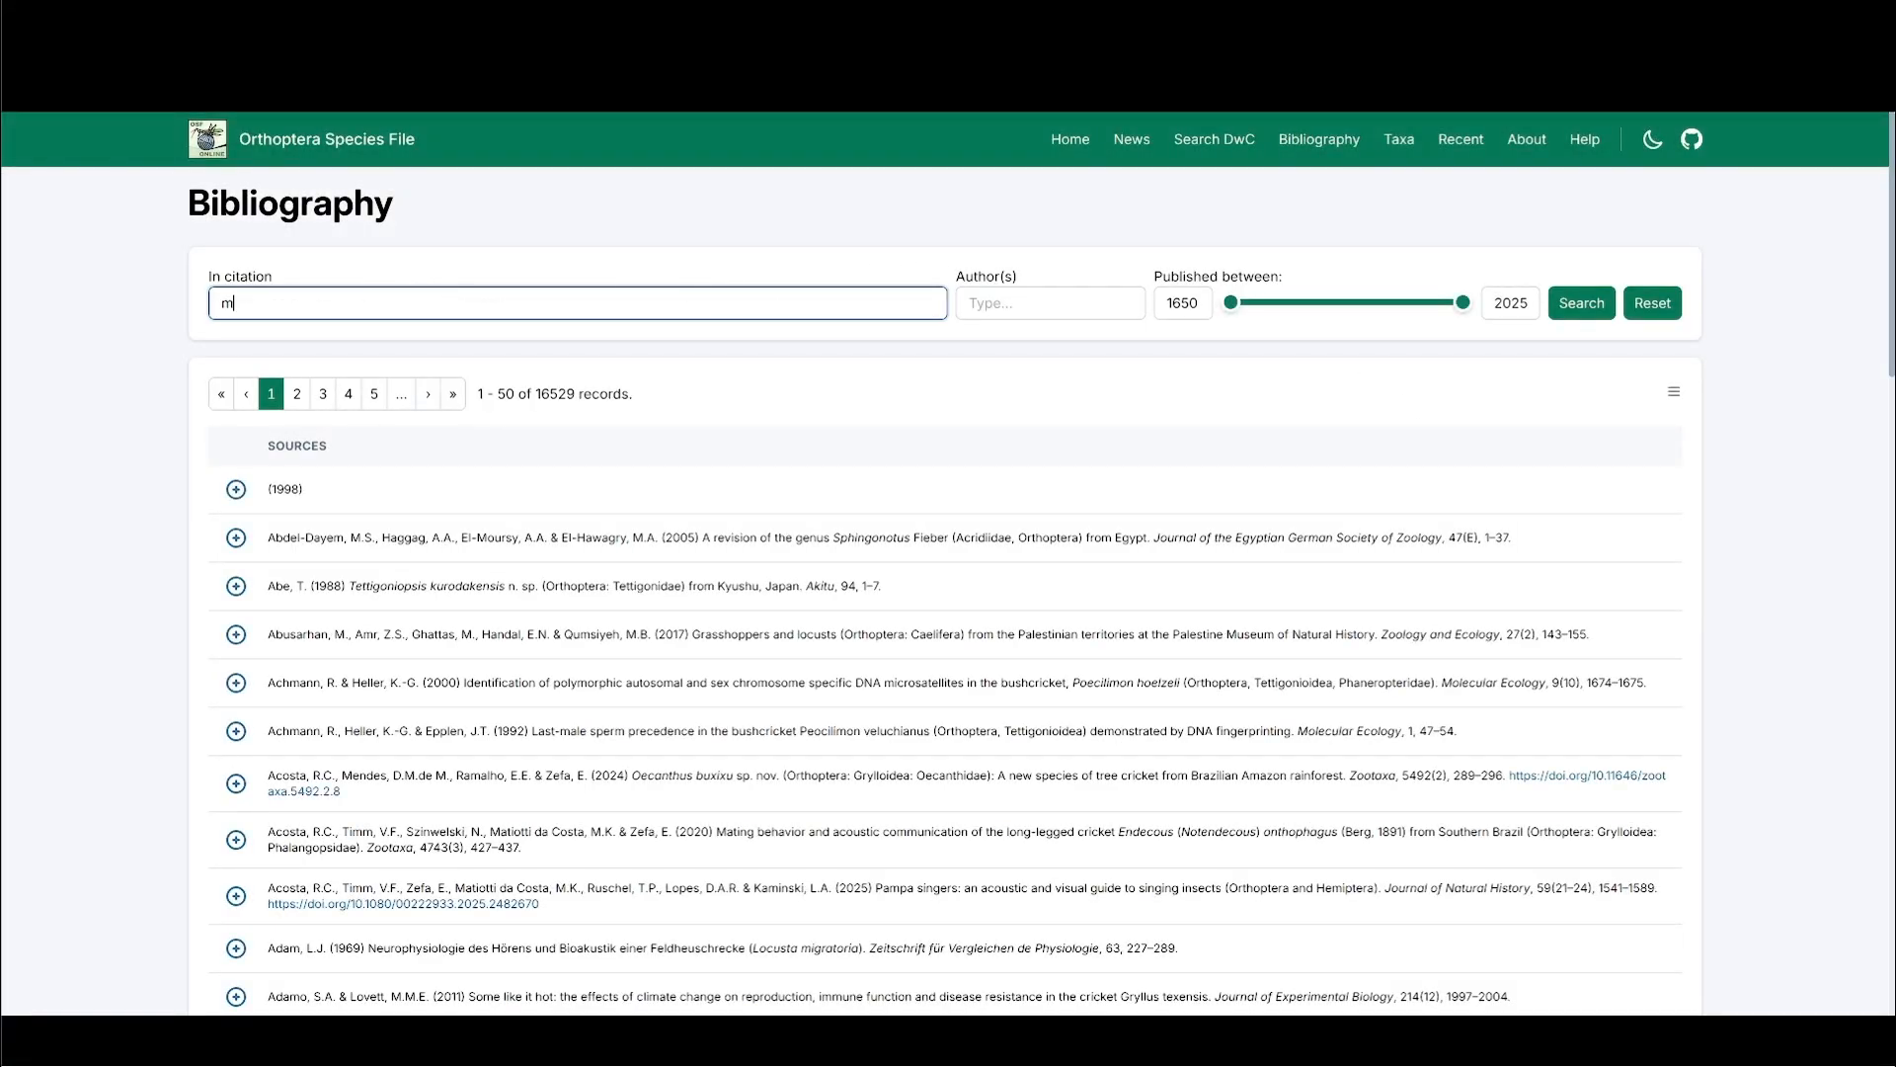
type("elanoplinae argentina")
left_click(1581, 303)
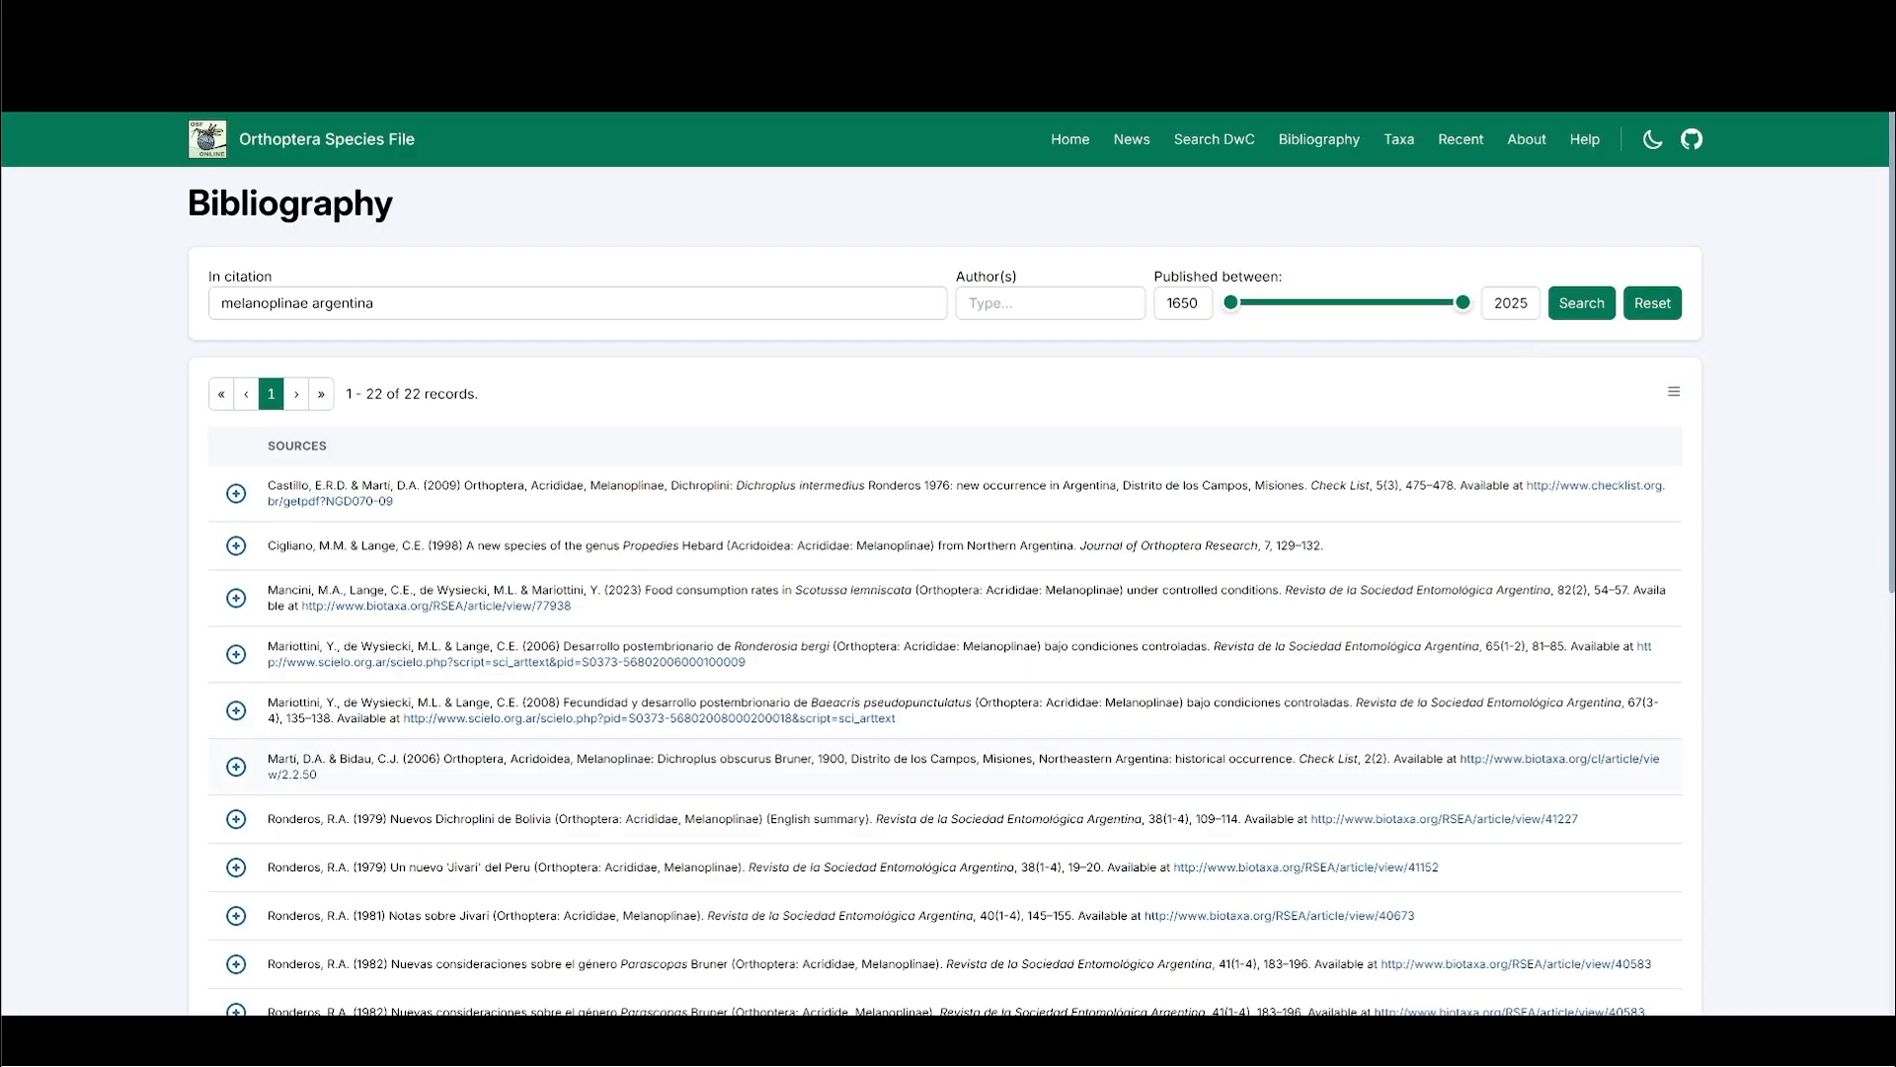
left_click(236, 819)
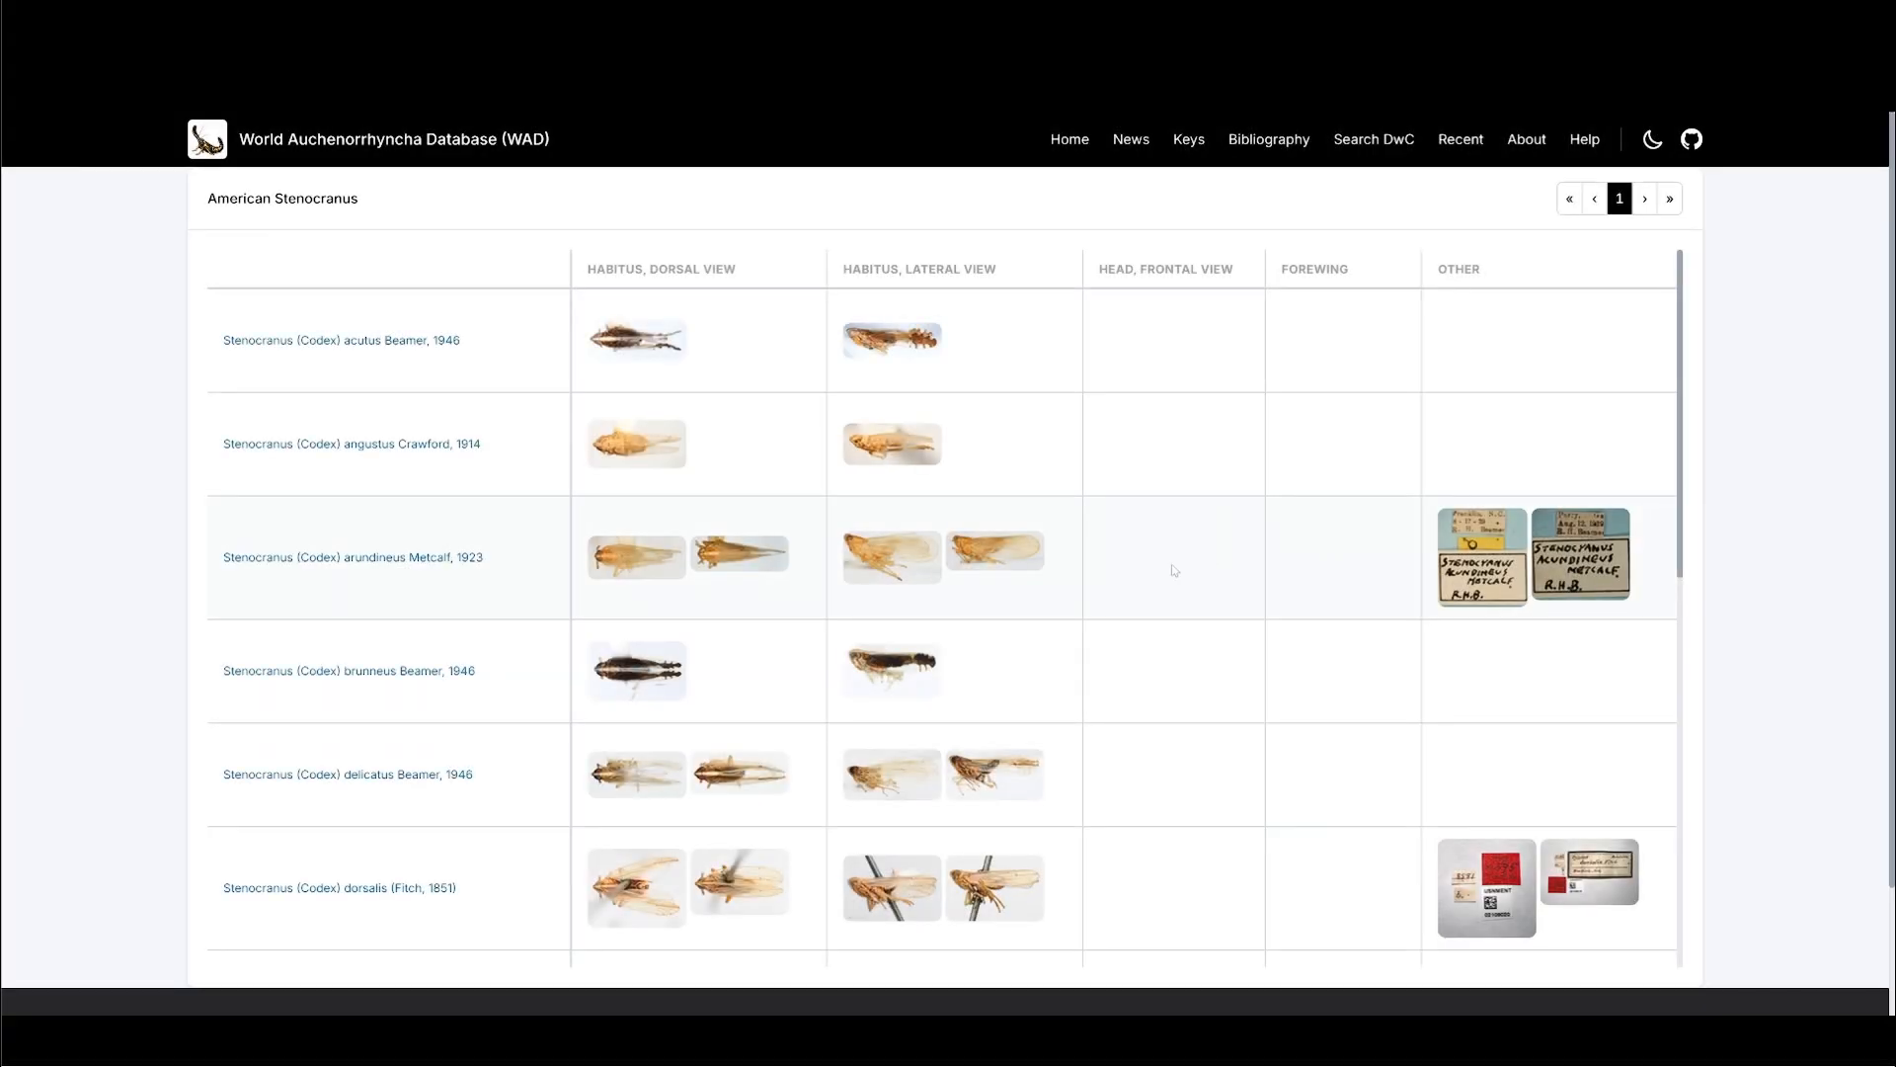
- Browse the American Stenocranus image matrix and enlarge the dorsal habitus image of Stenocranus (Codex) angustus, closing it when done
scroll(1174, 570, "down", 3)
scroll(1173, 570, "down", 3)
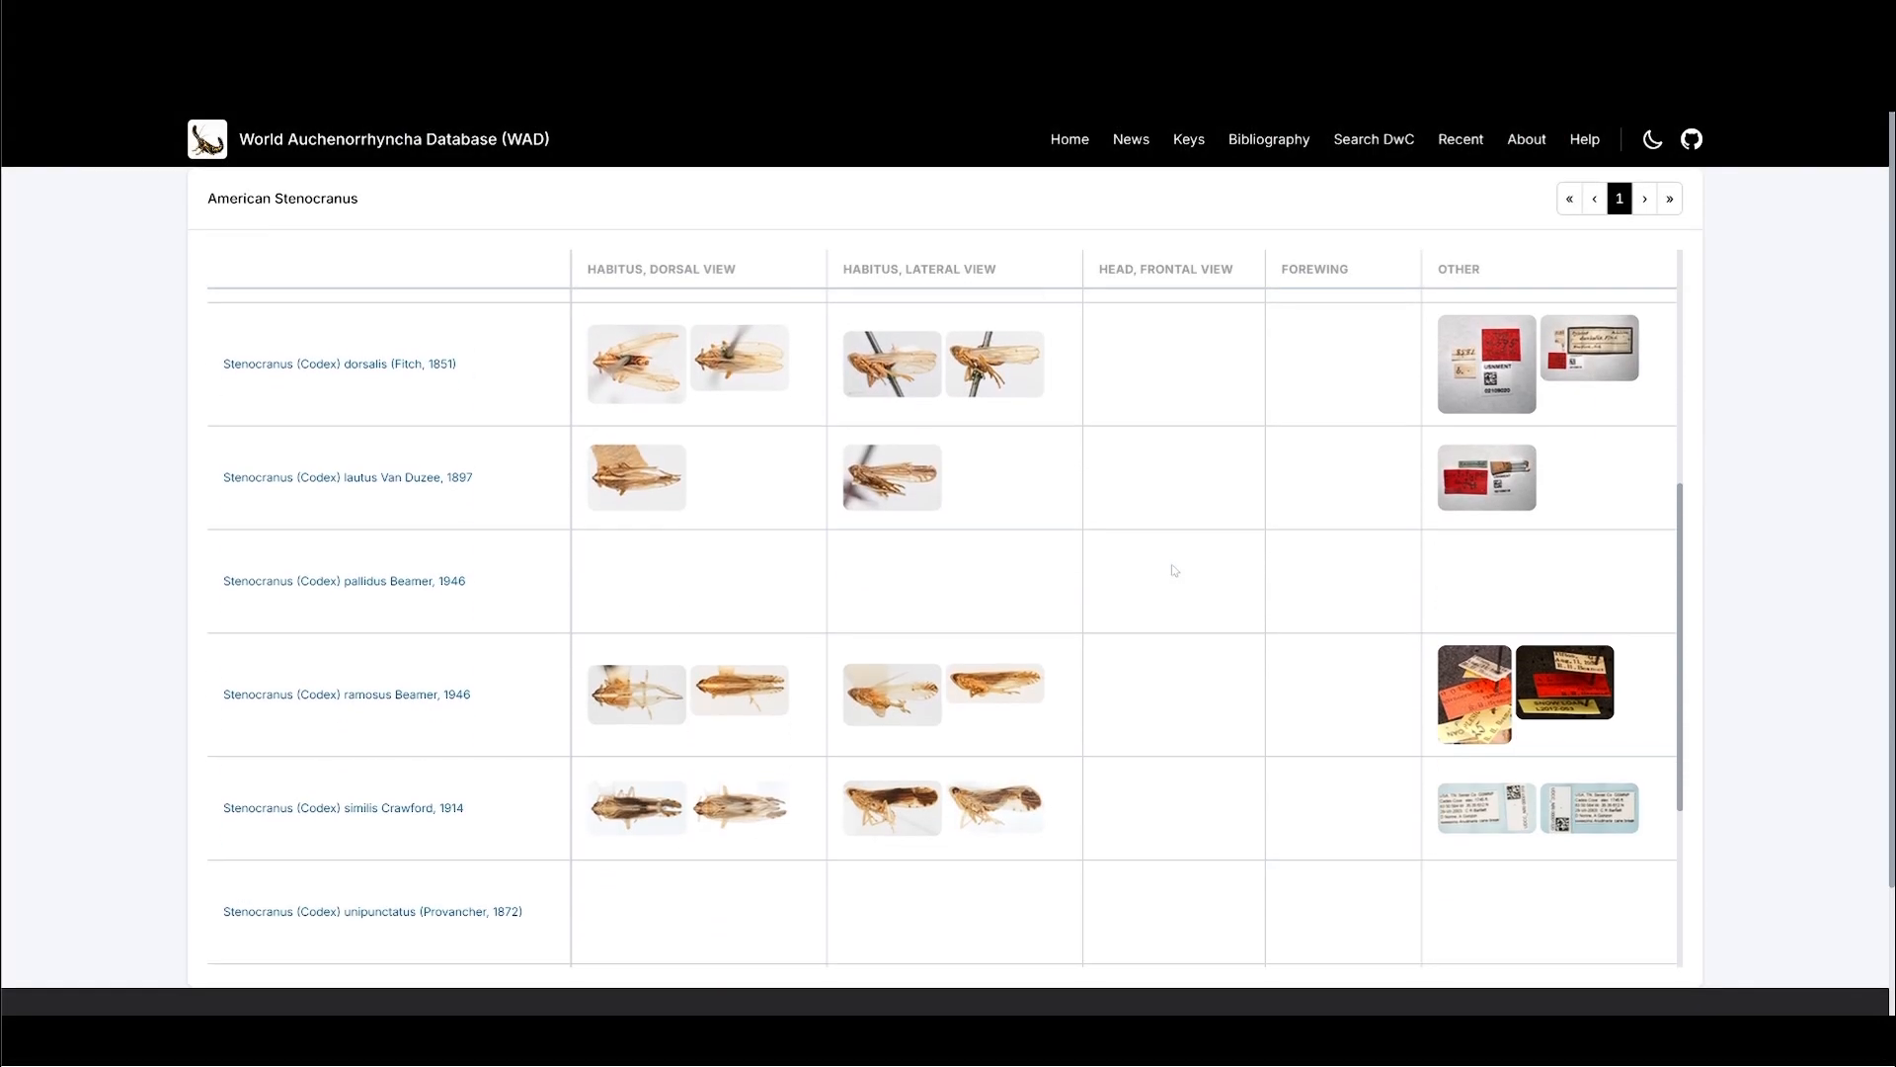
scroll(1174, 570, "up", 3)
scroll(1173, 570, "up", 3)
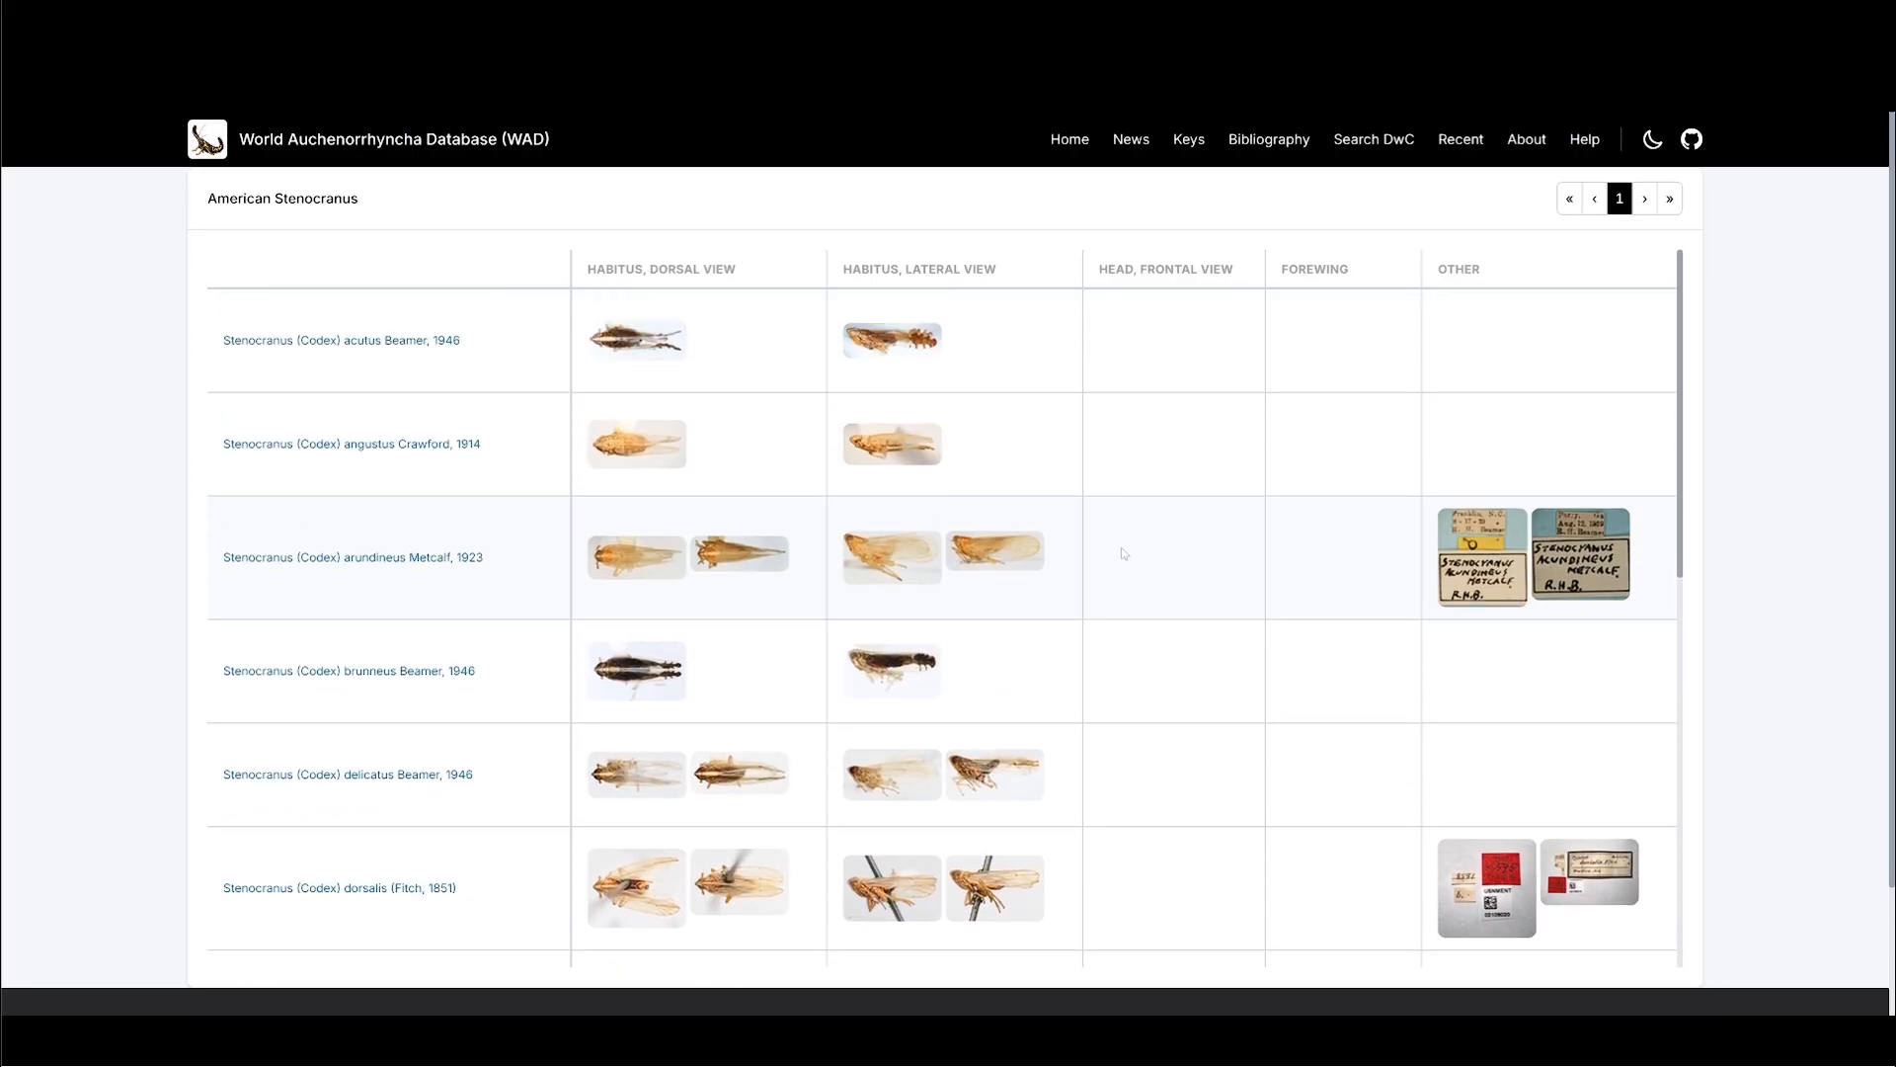
left_click(640, 456)
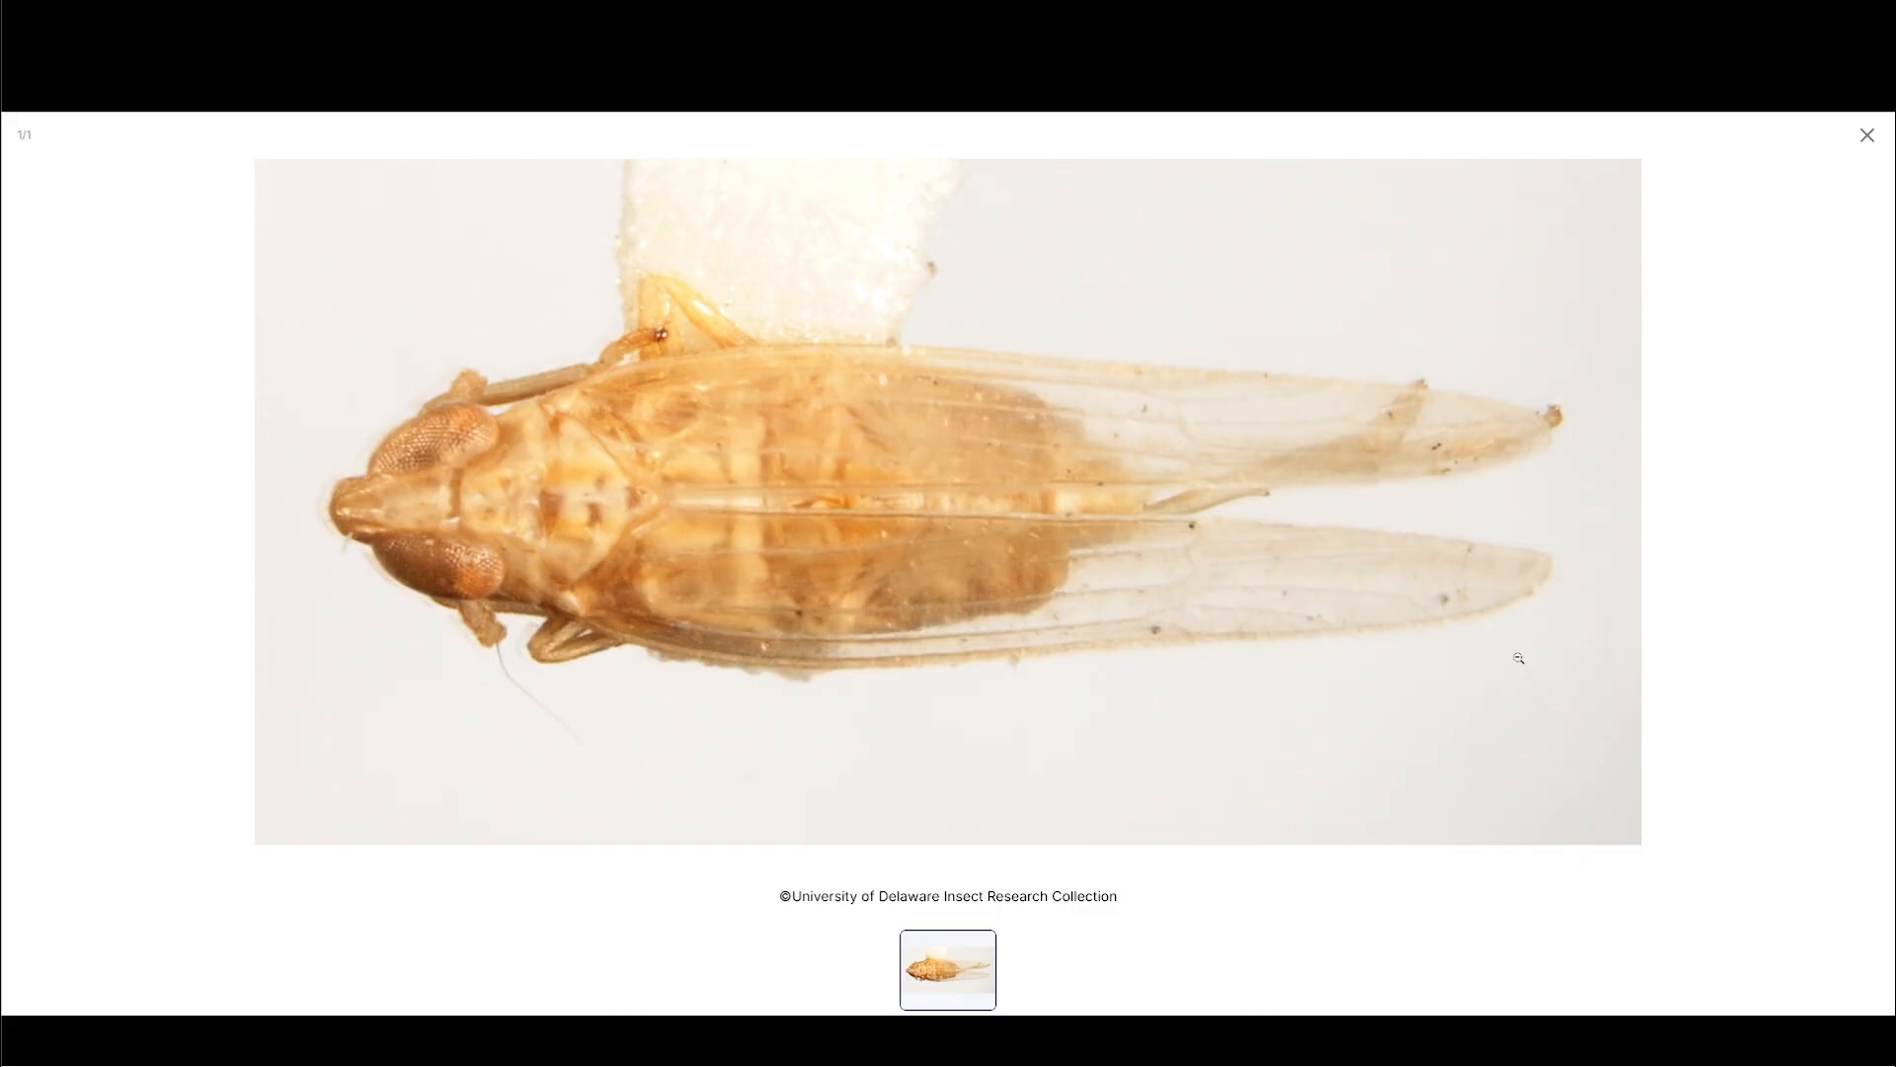
key("Escape")
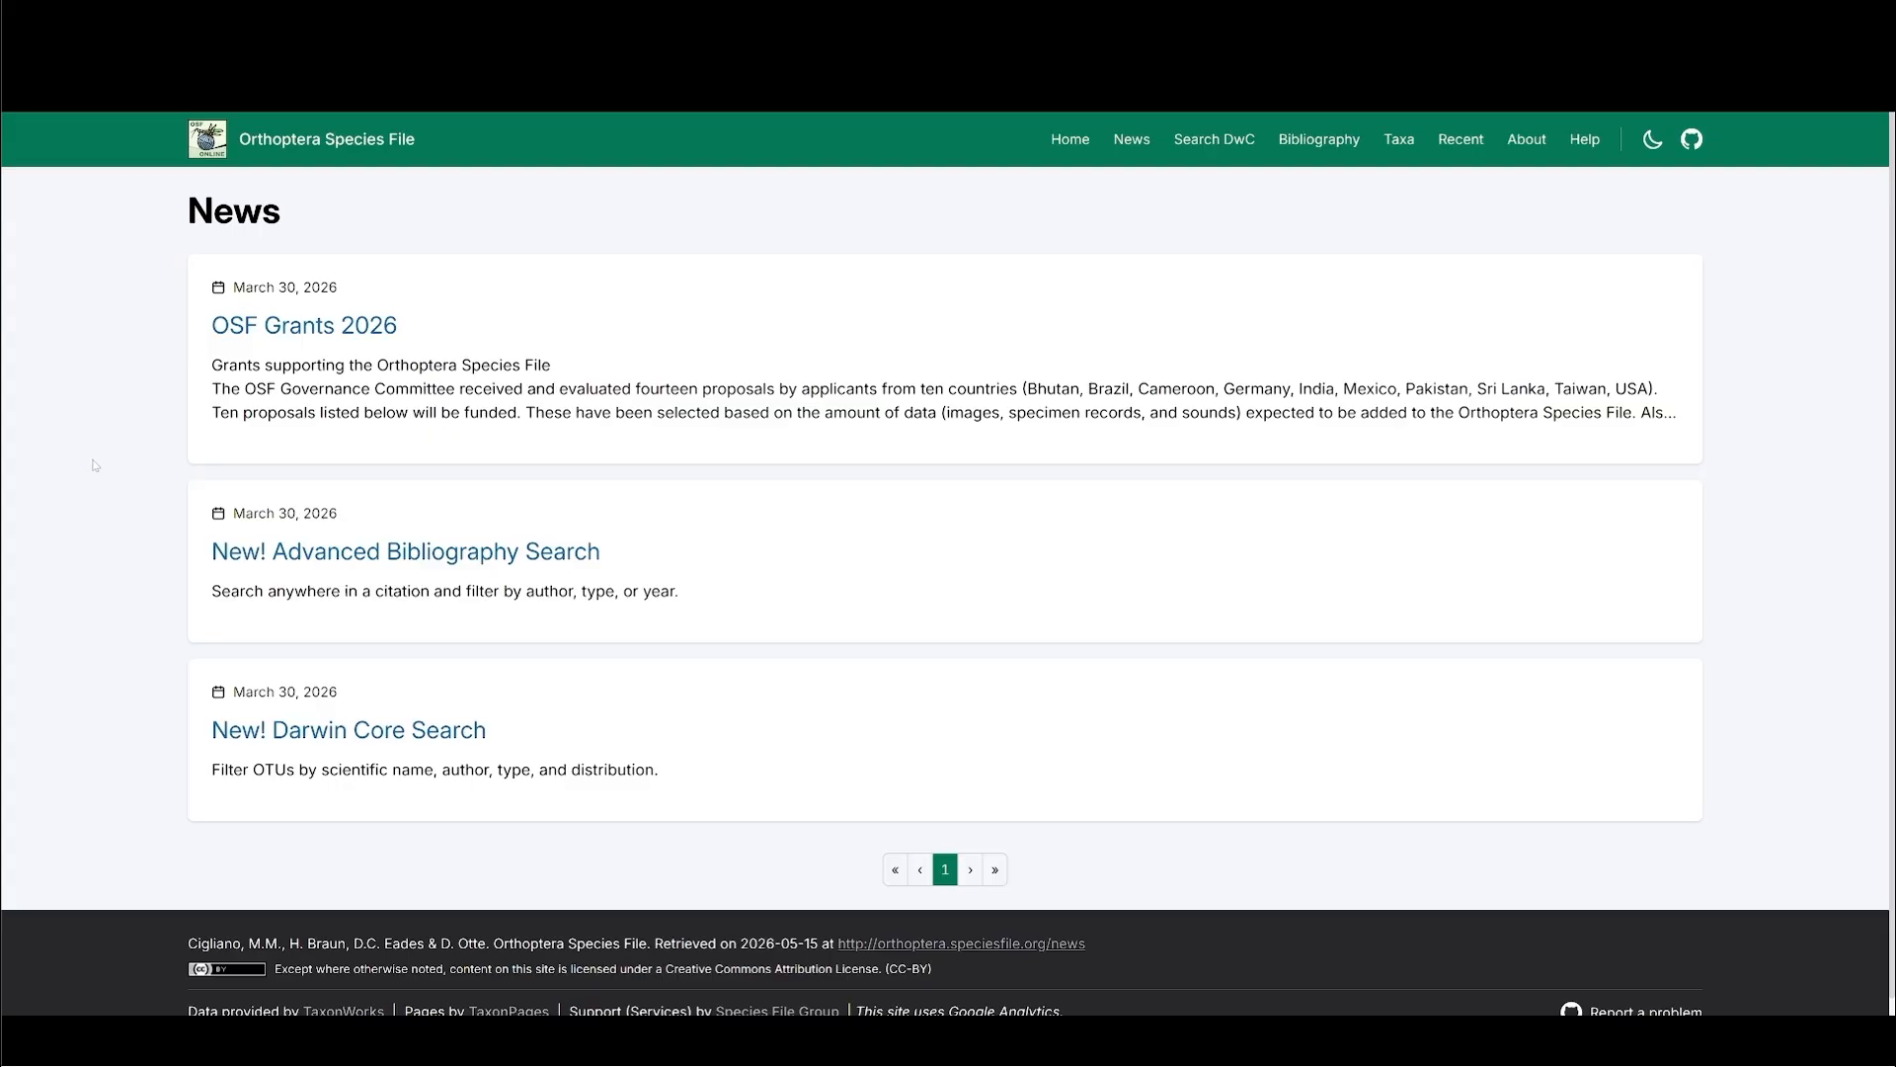
- Open the OSF Grants 2026 news article, and go to the Orthoptera Species File home page to read its introduction and credits
left_click(255, 327)
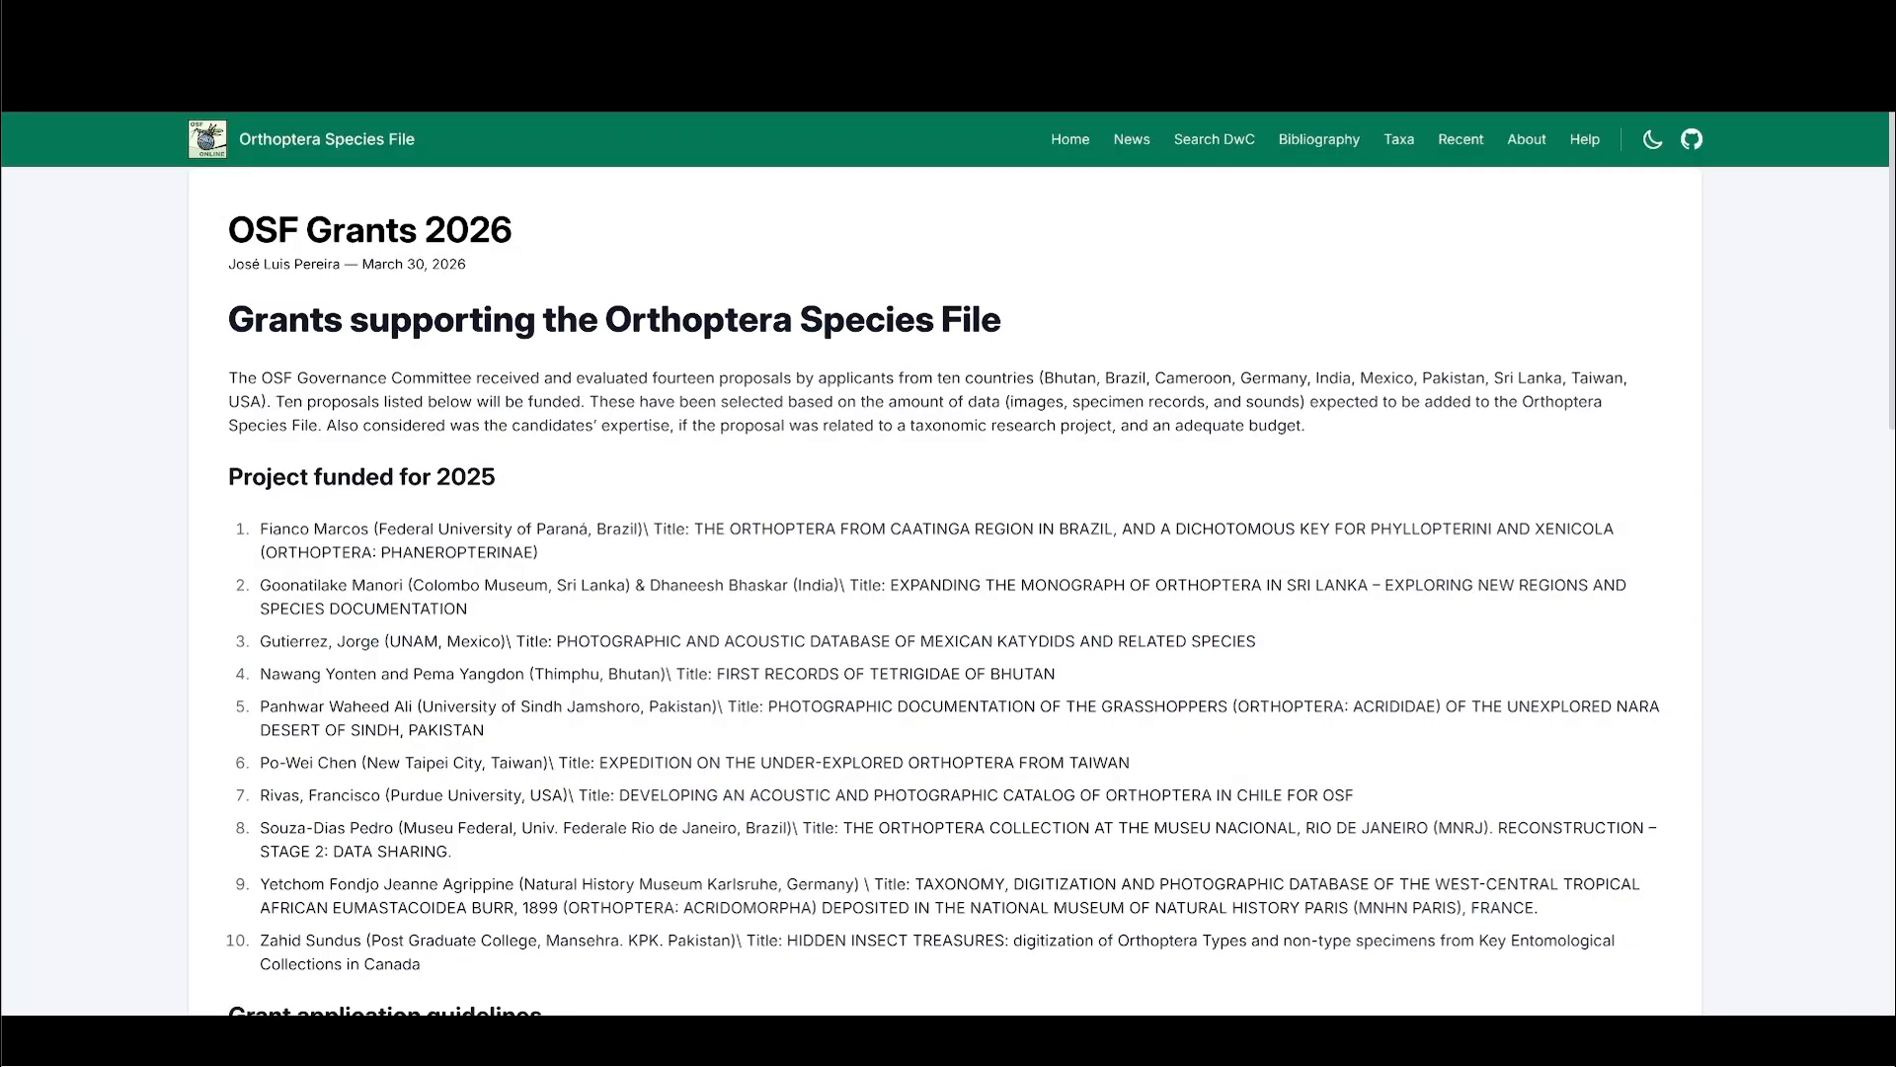
left_click(1062, 143)
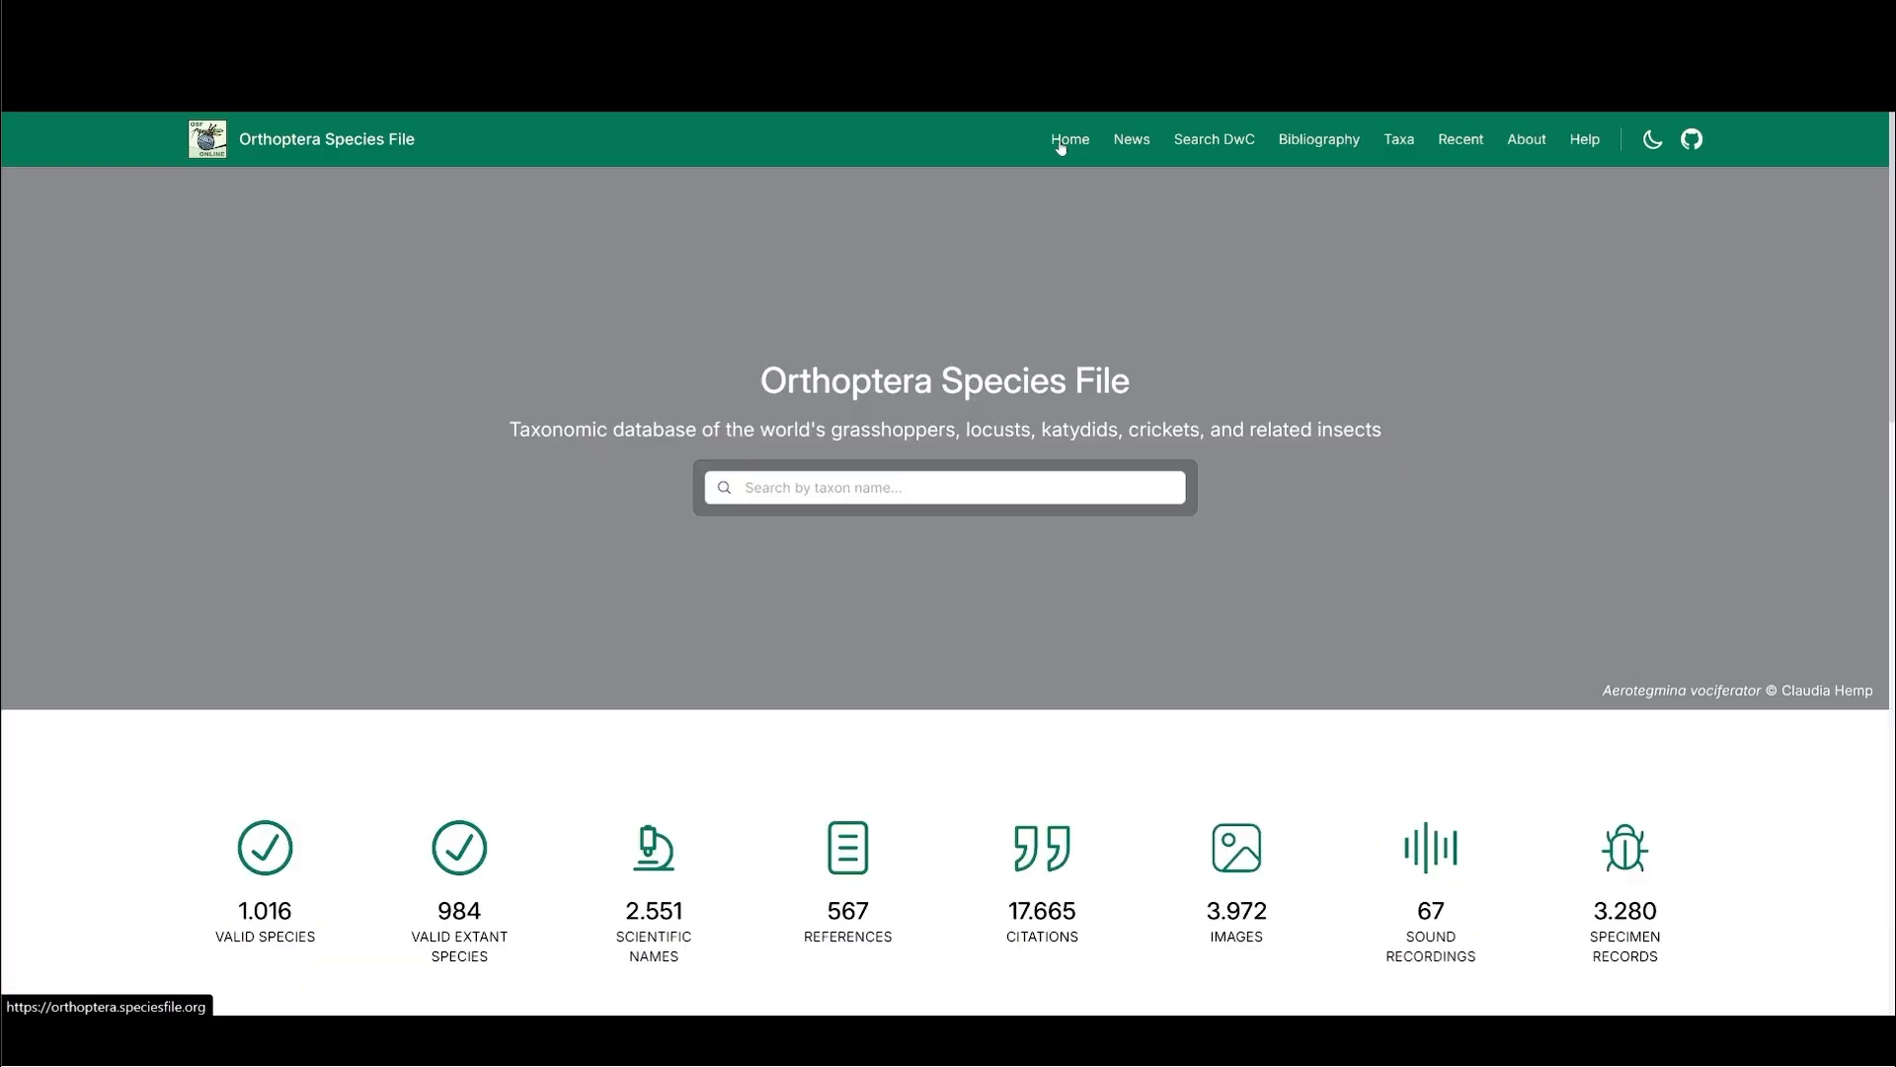
scroll(1285, 722, "down", 10)
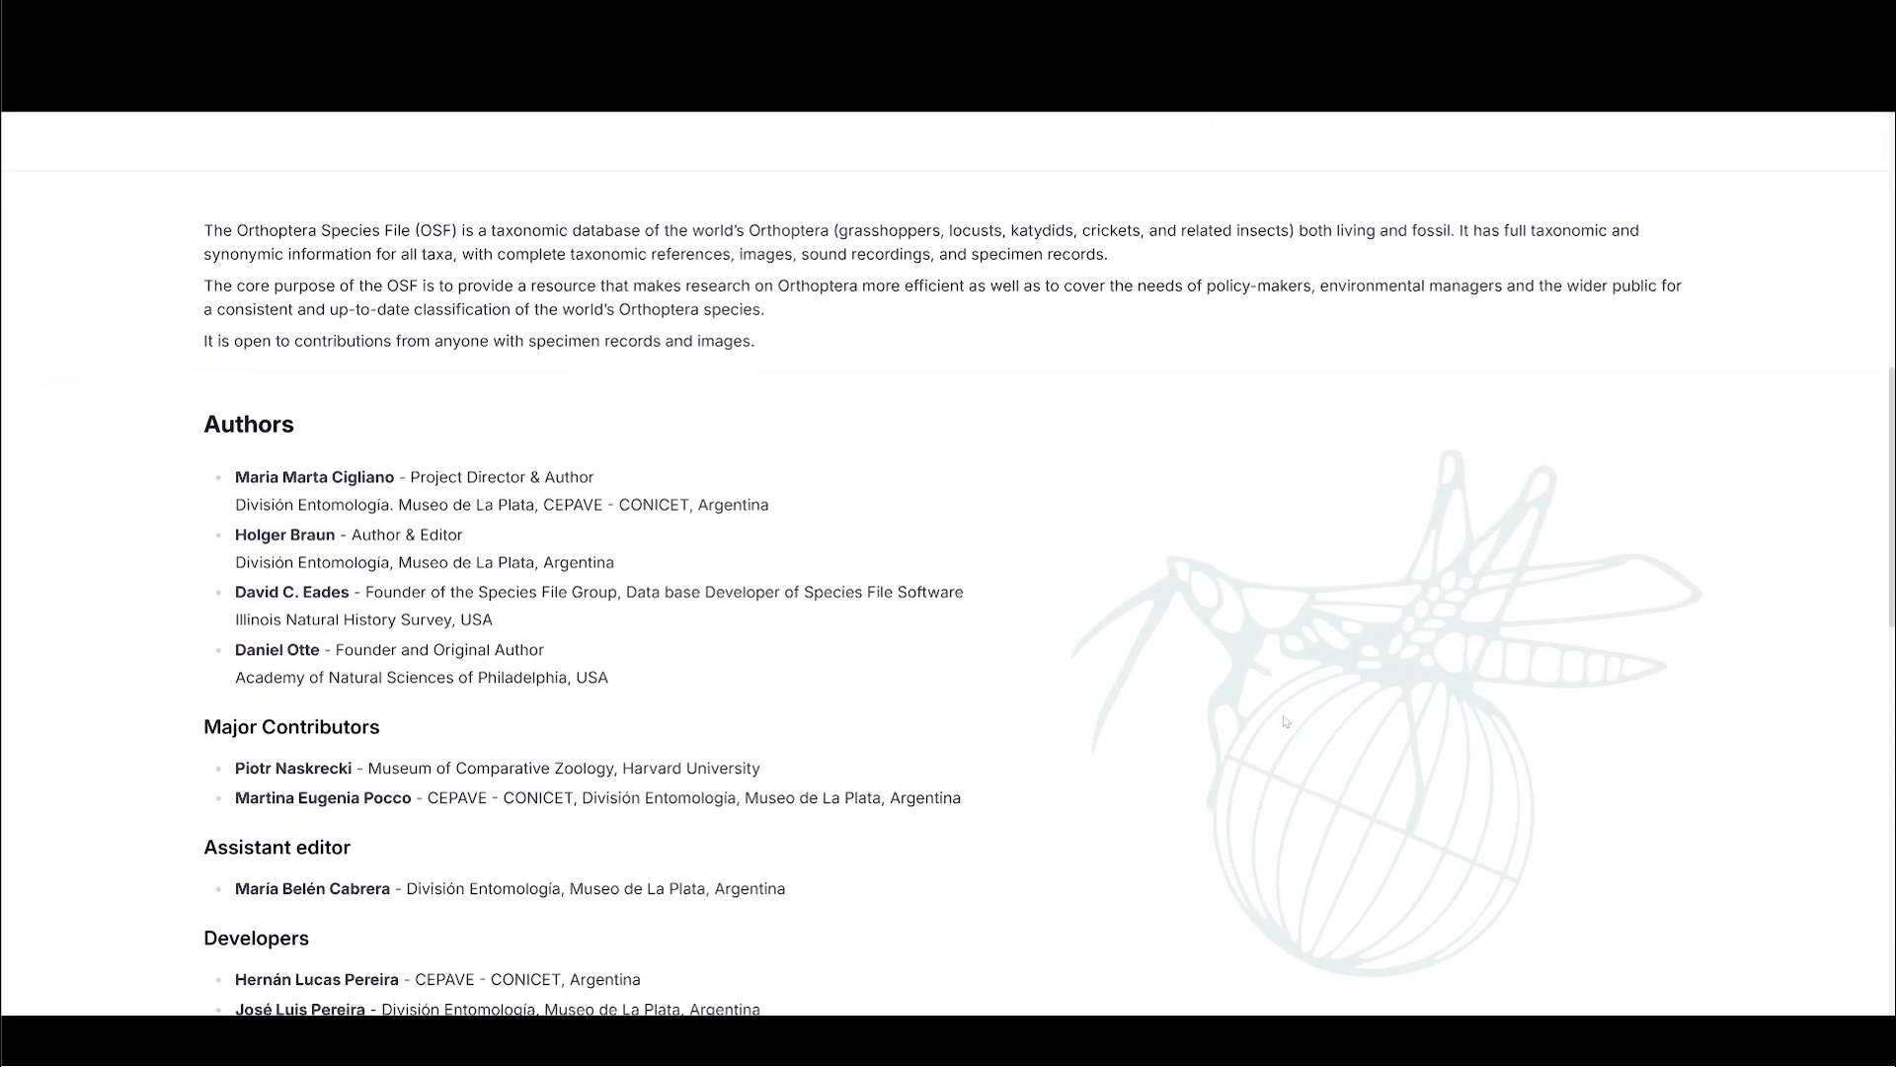
scroll(1284, 722, "down", 6)
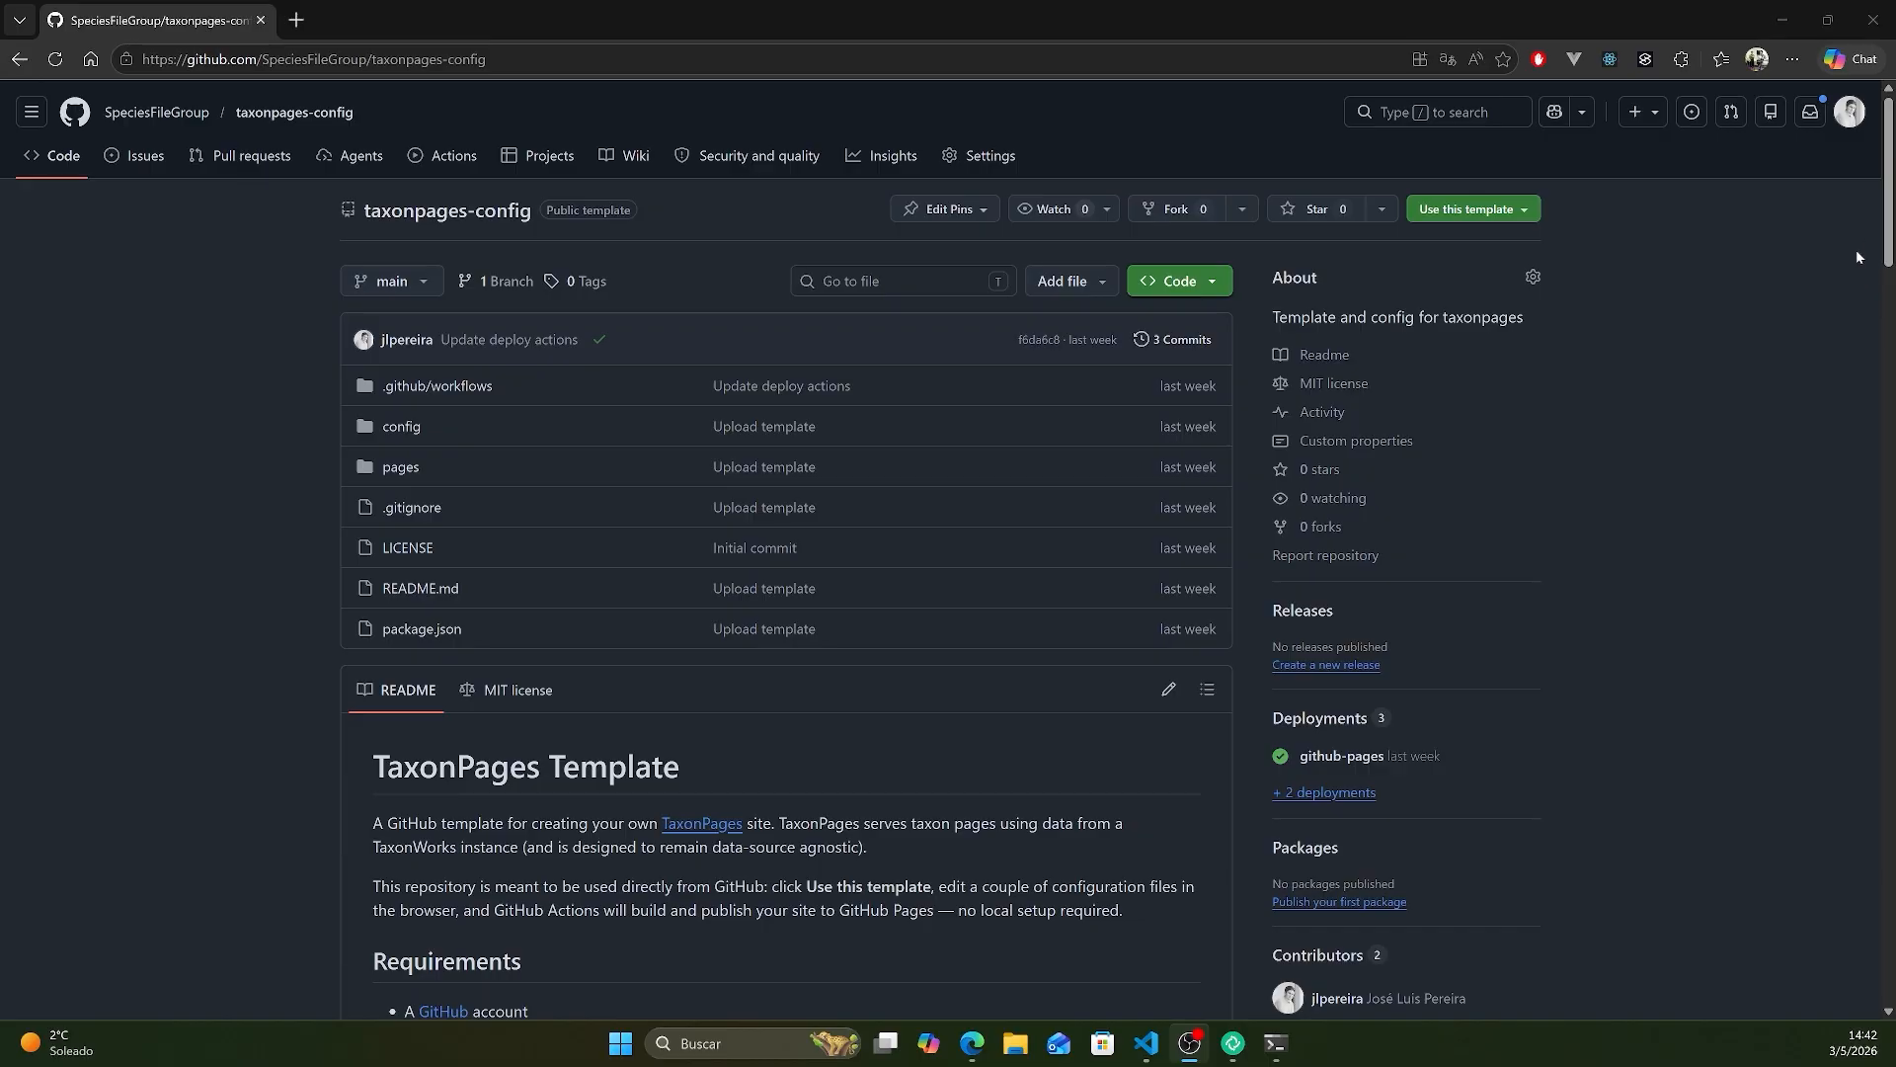
- Read through the README of the SpeciesFileGroup/taxonpages-config repository on GitHub, from the requirements and quick start to the local development instructions
scroll(1857, 249, "down", 4)
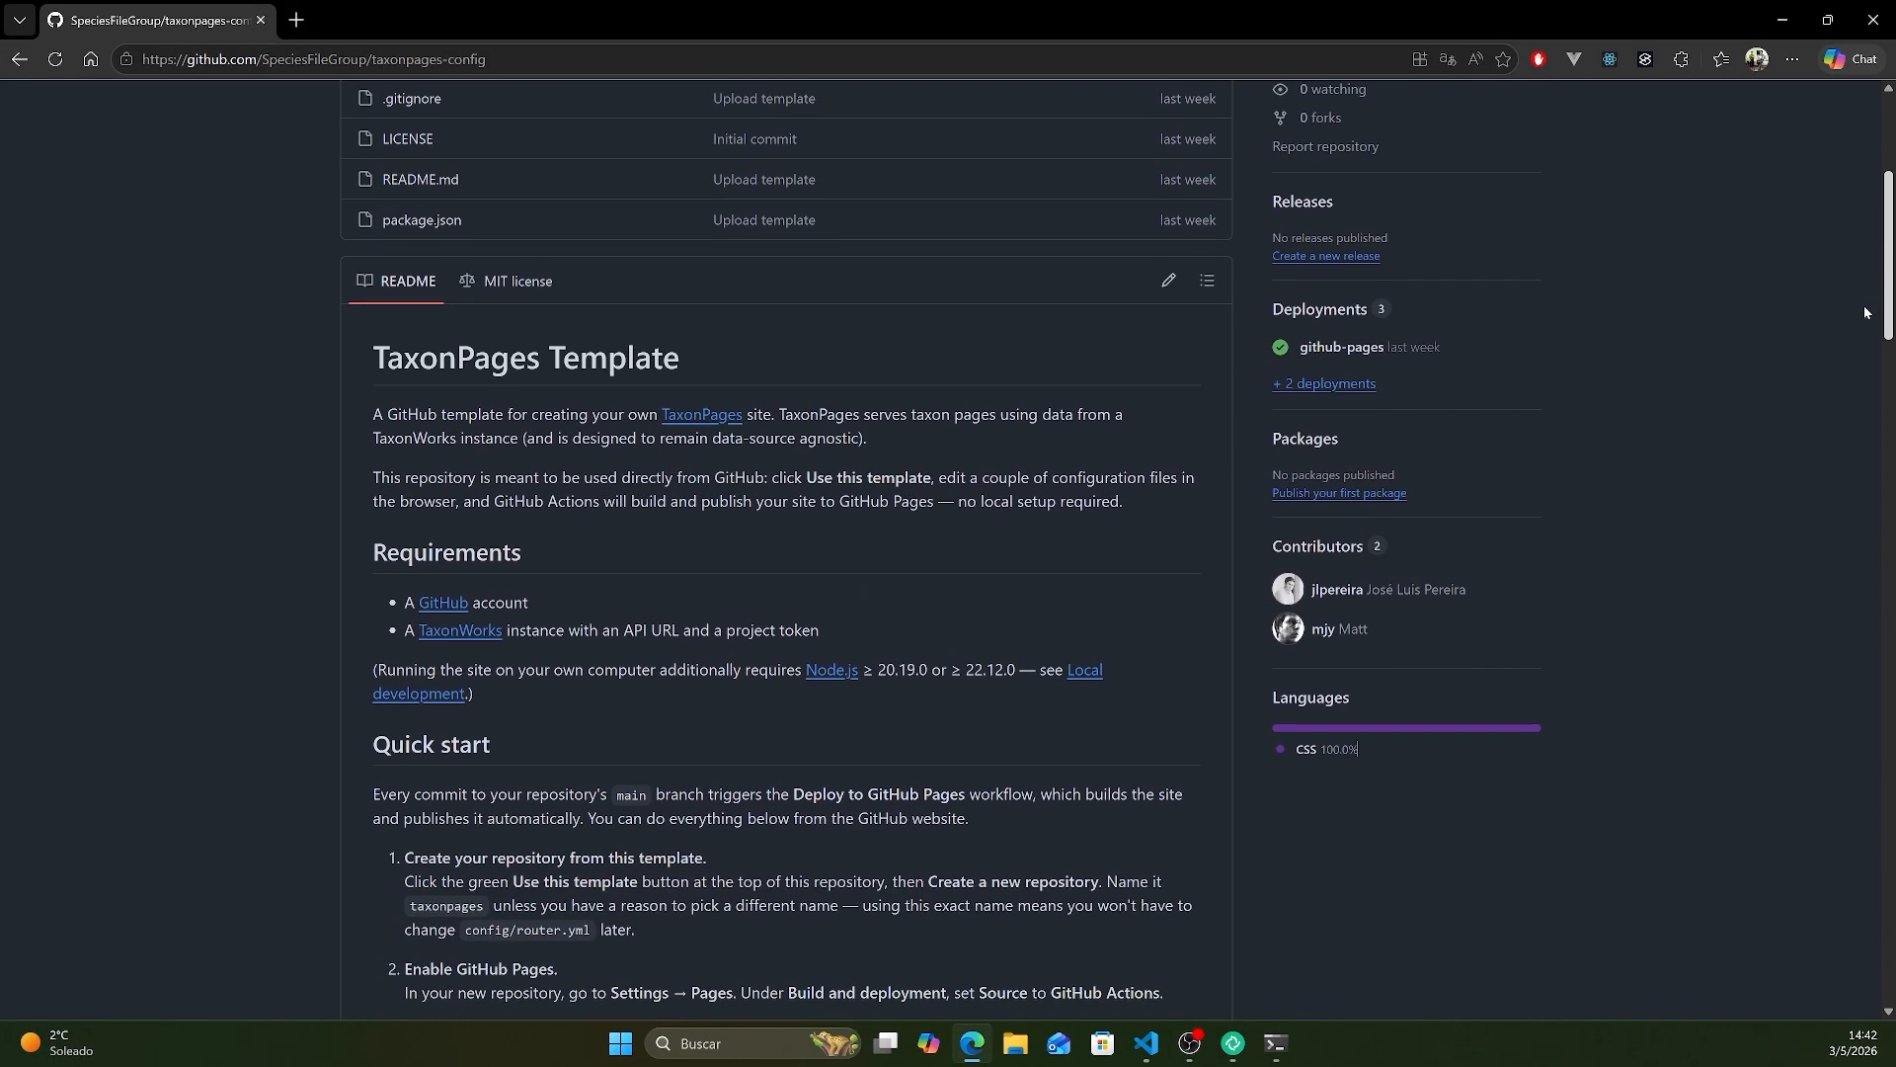
scroll(1863, 313, "down", 3)
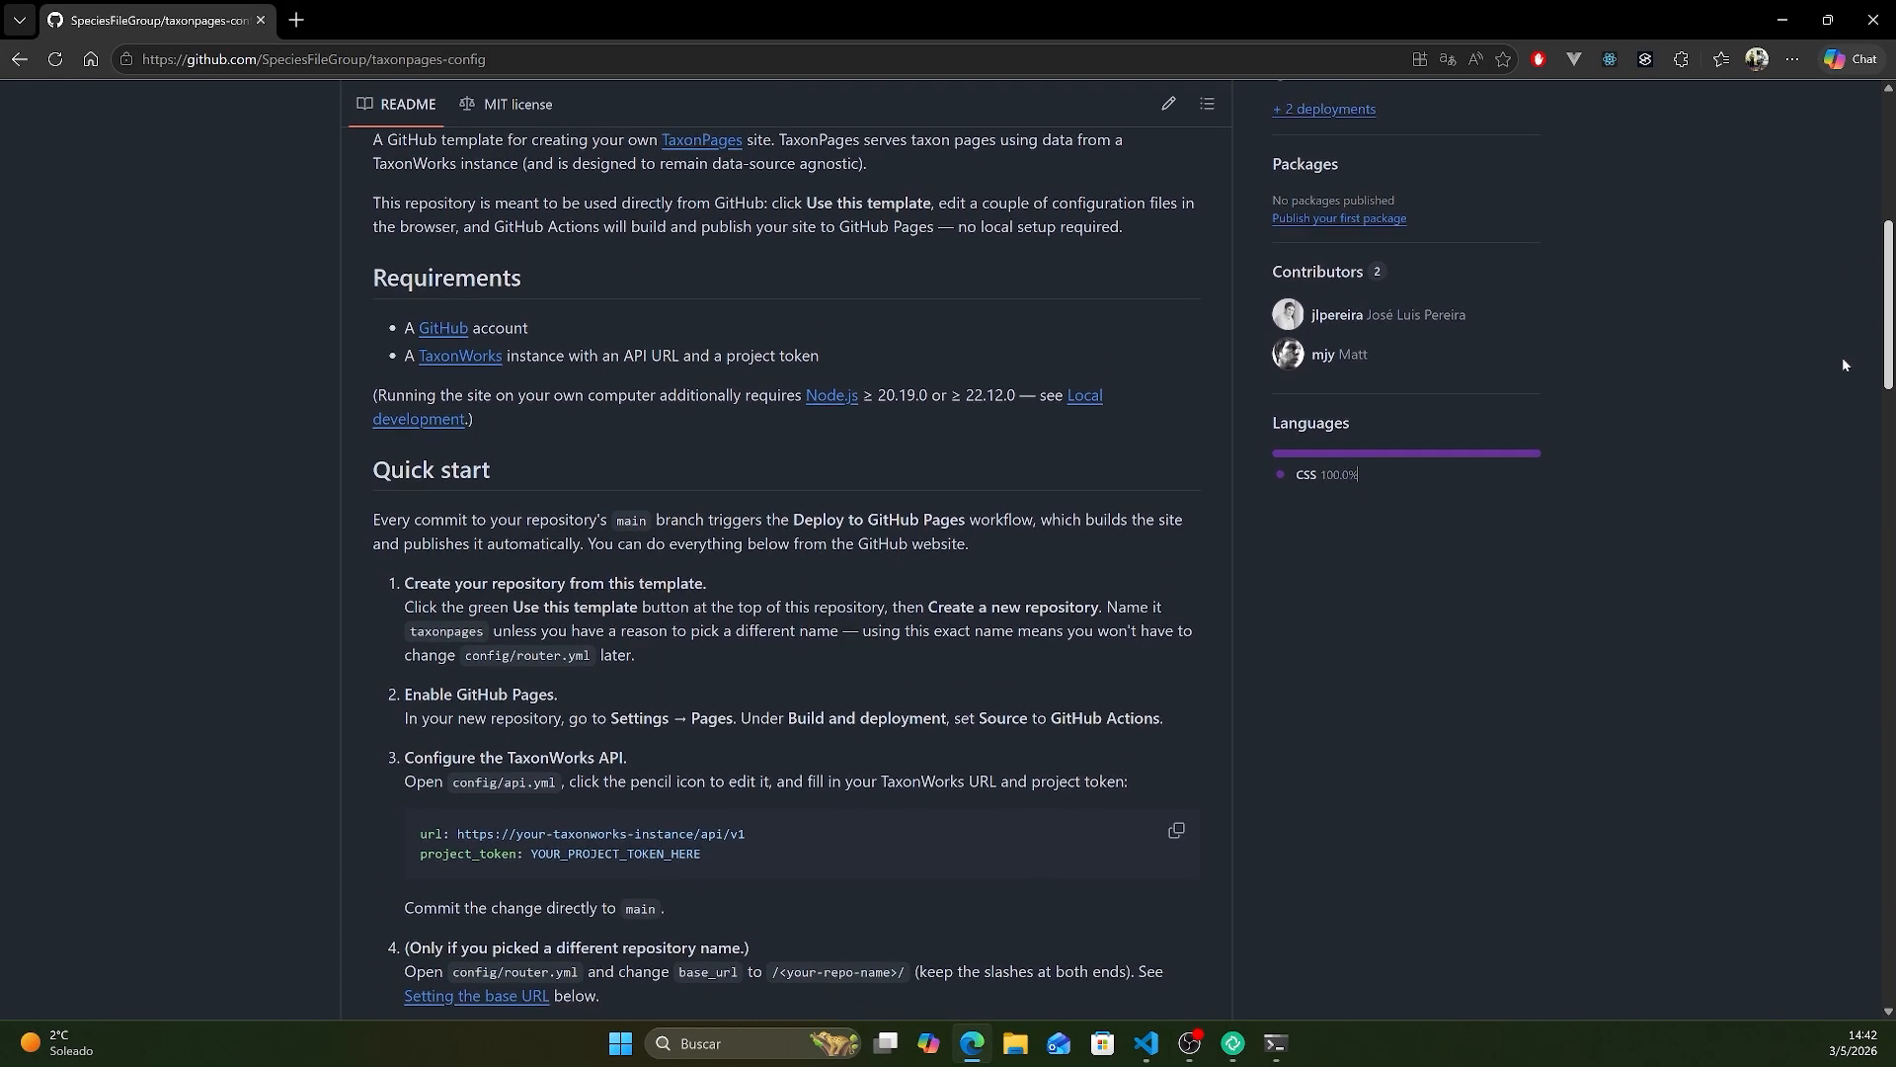
scroll(1841, 365, "down", 3)
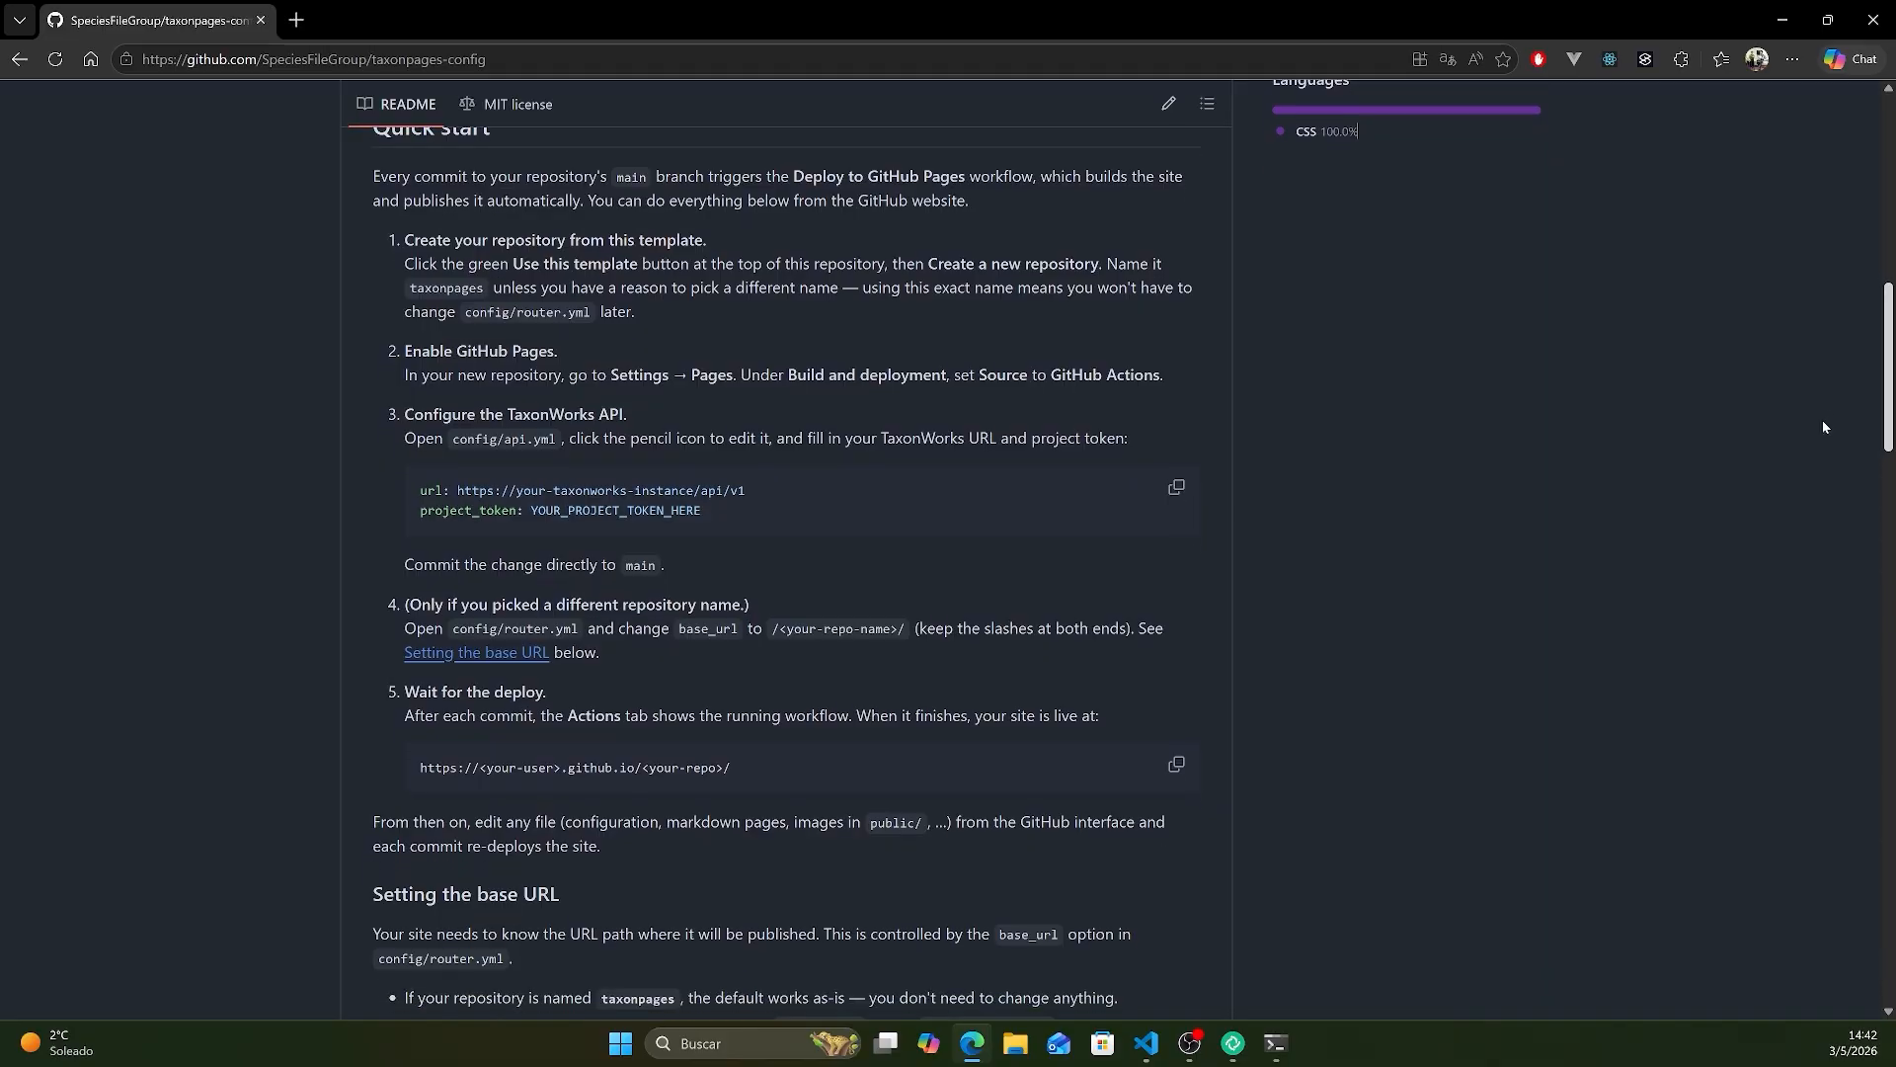
scroll(1824, 427, "down", 8)
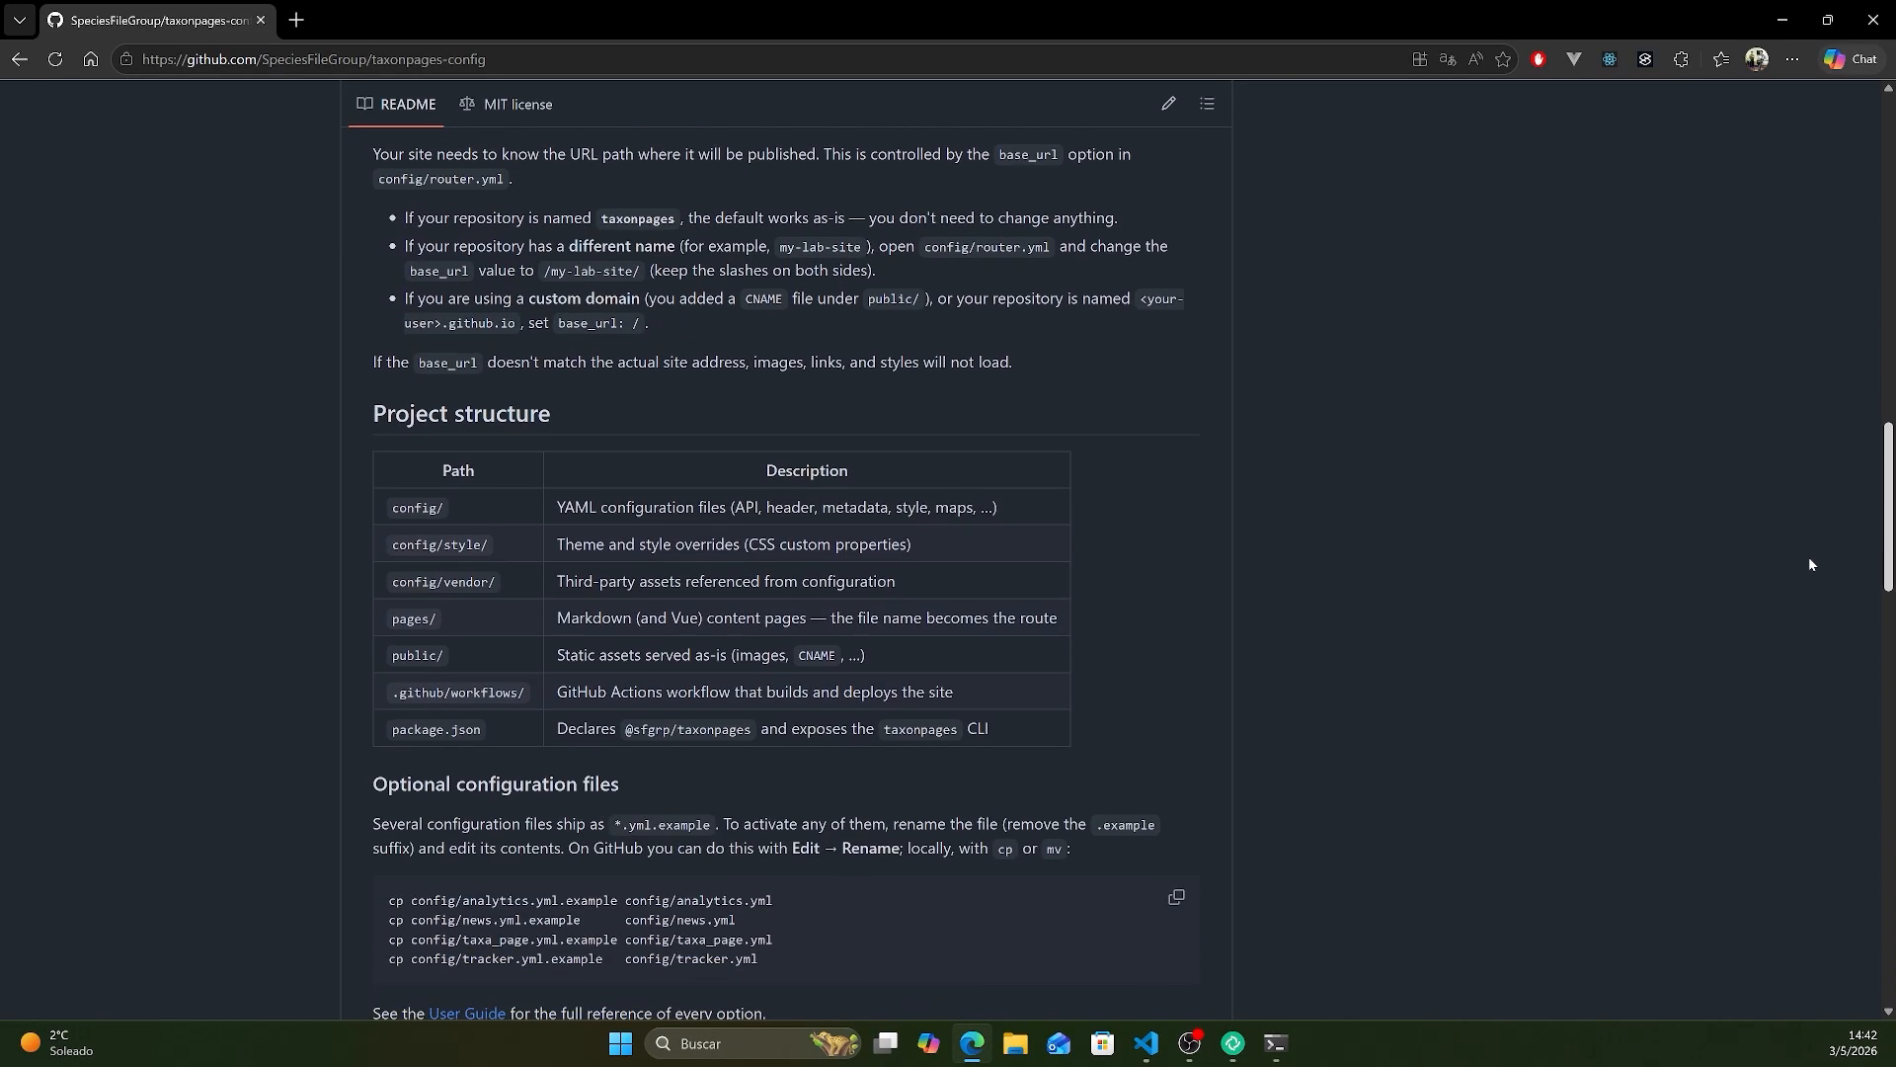
scroll(1809, 564, "down", 6)
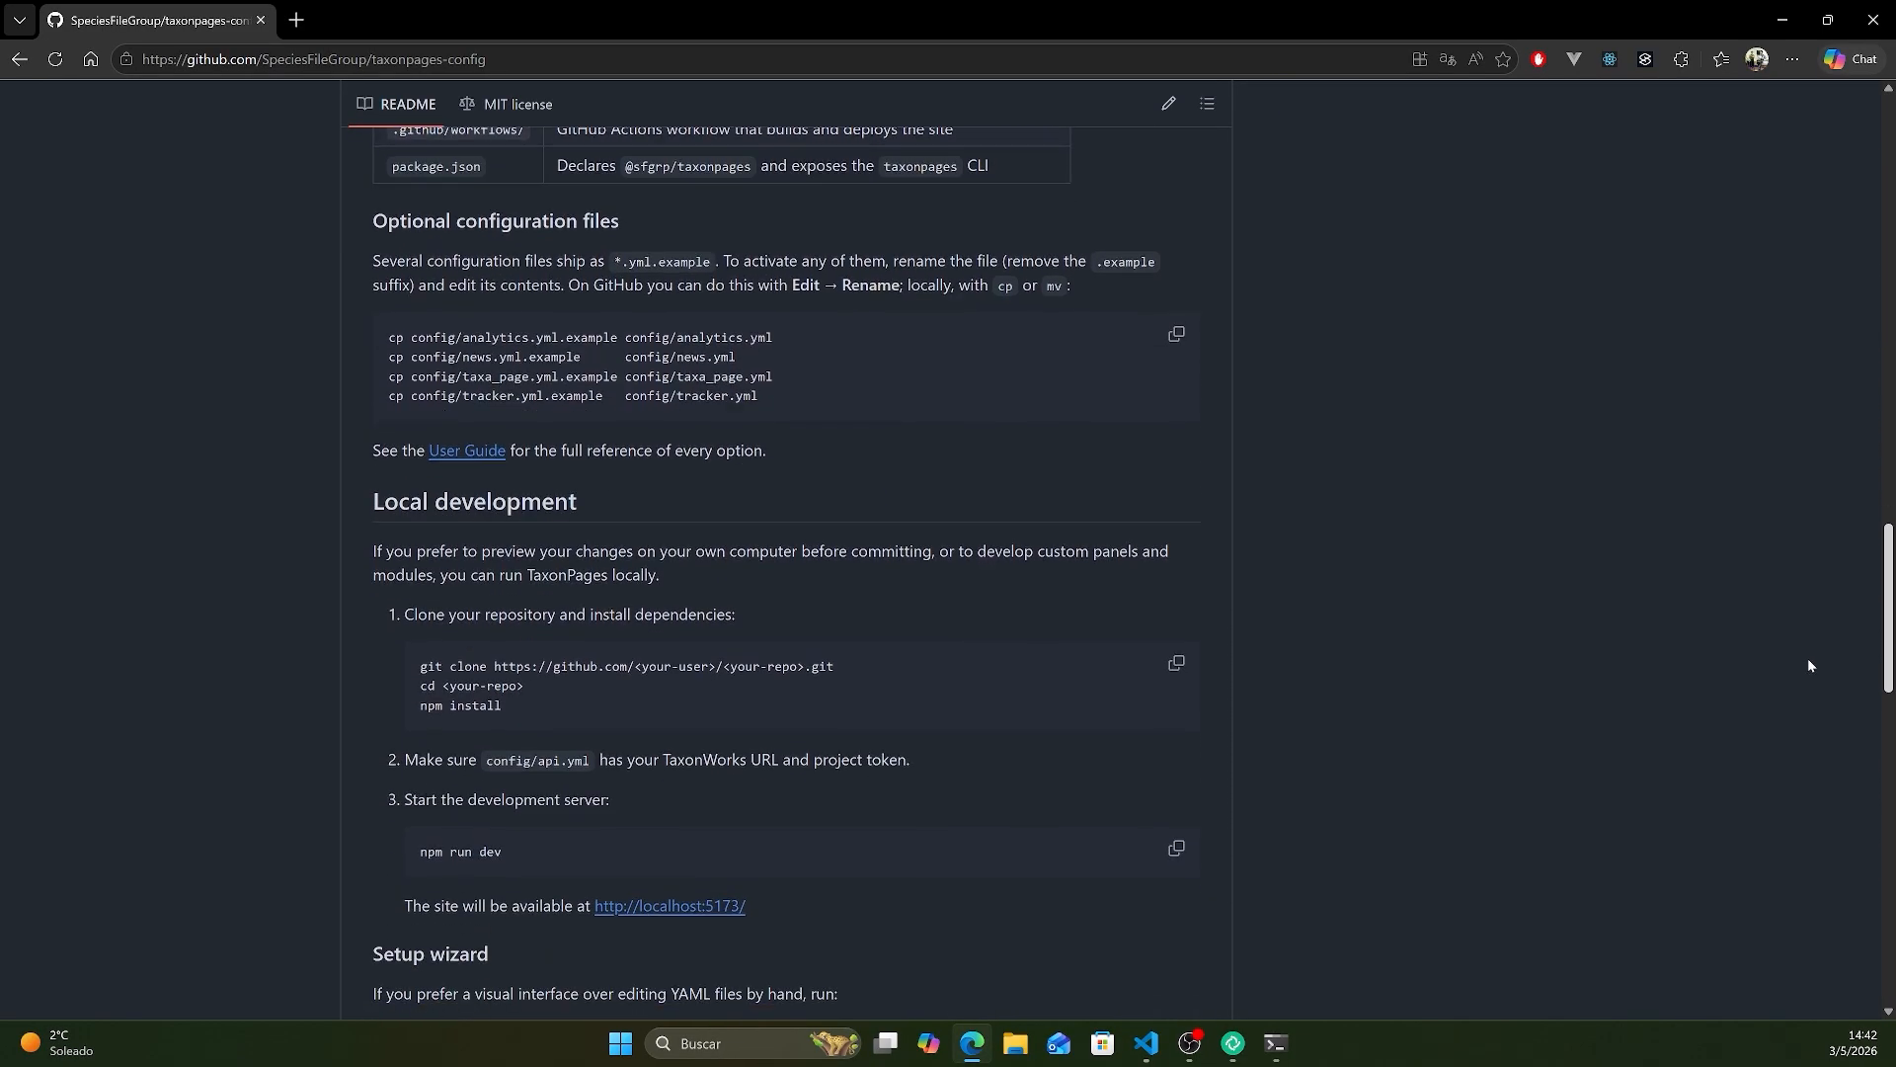
scroll(1808, 660, "down", 6)
scroll(1809, 687, "up", 20)
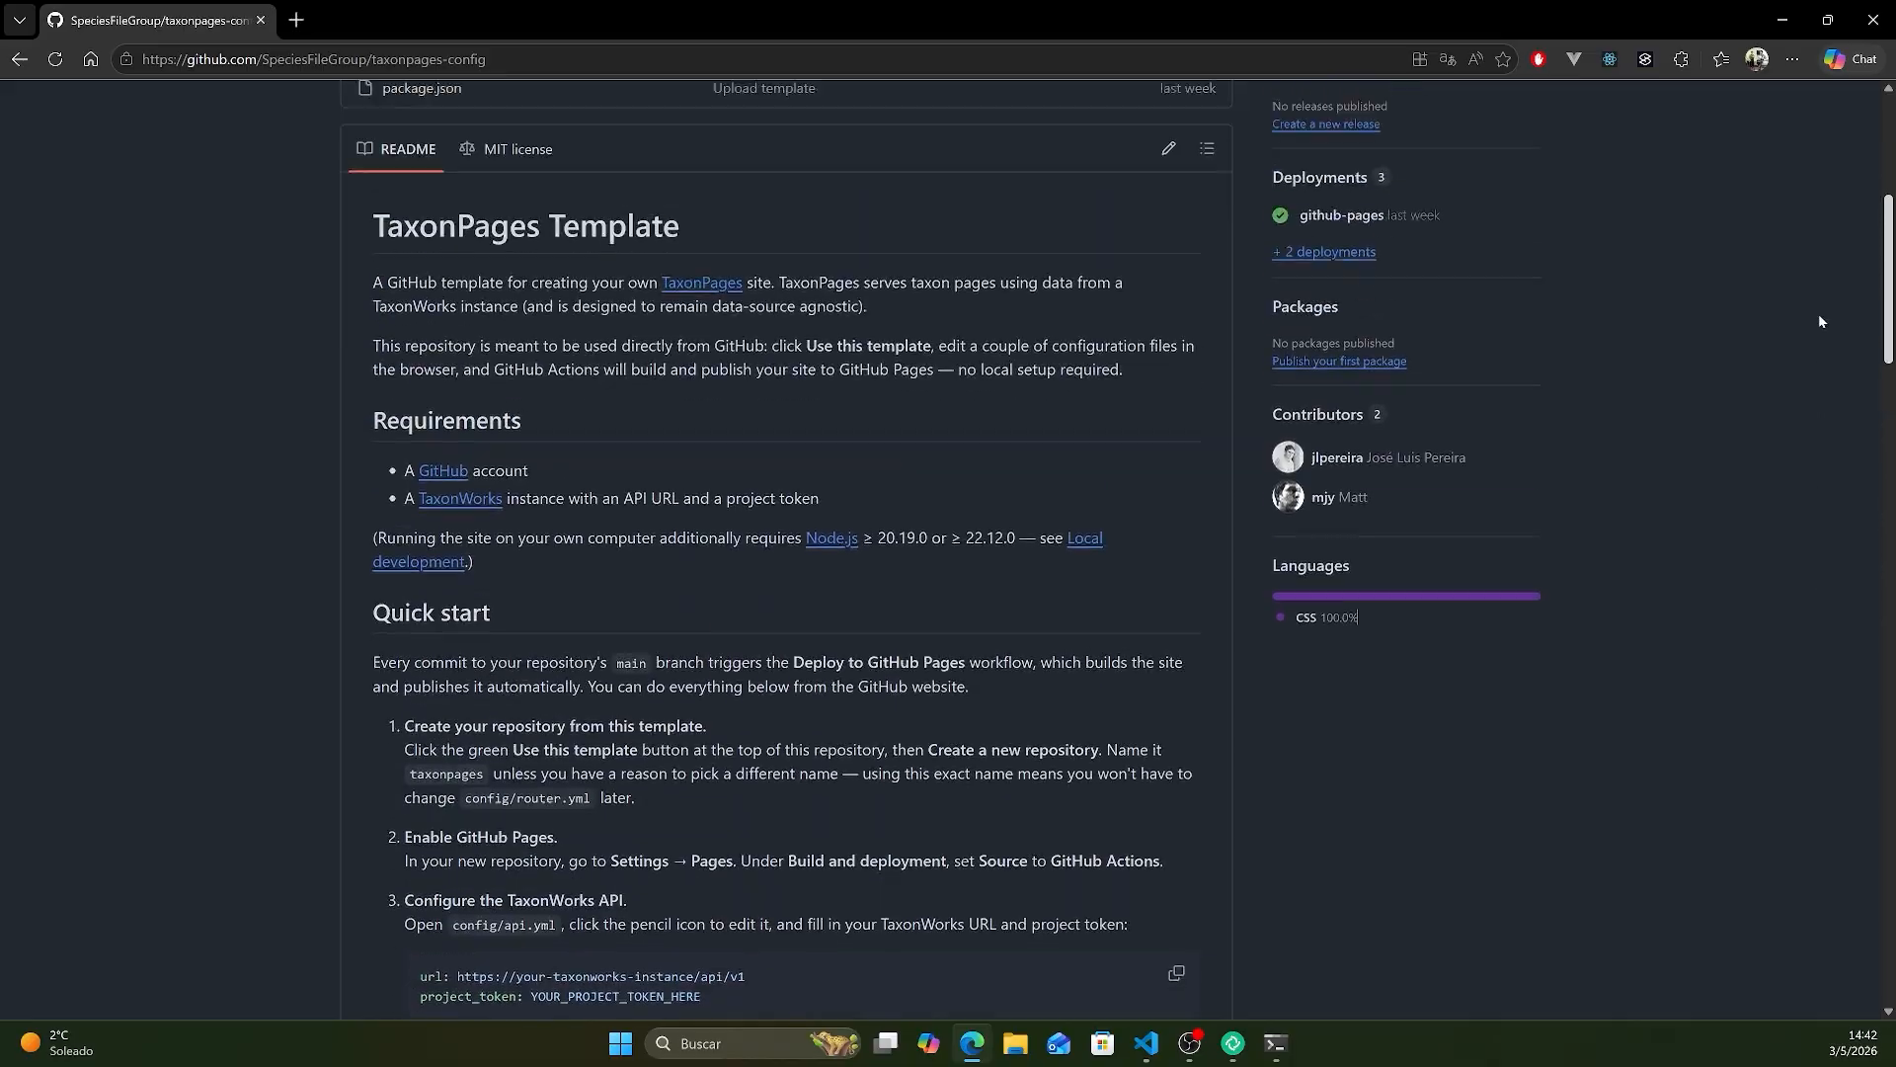
scroll(1820, 297, "up", 6)
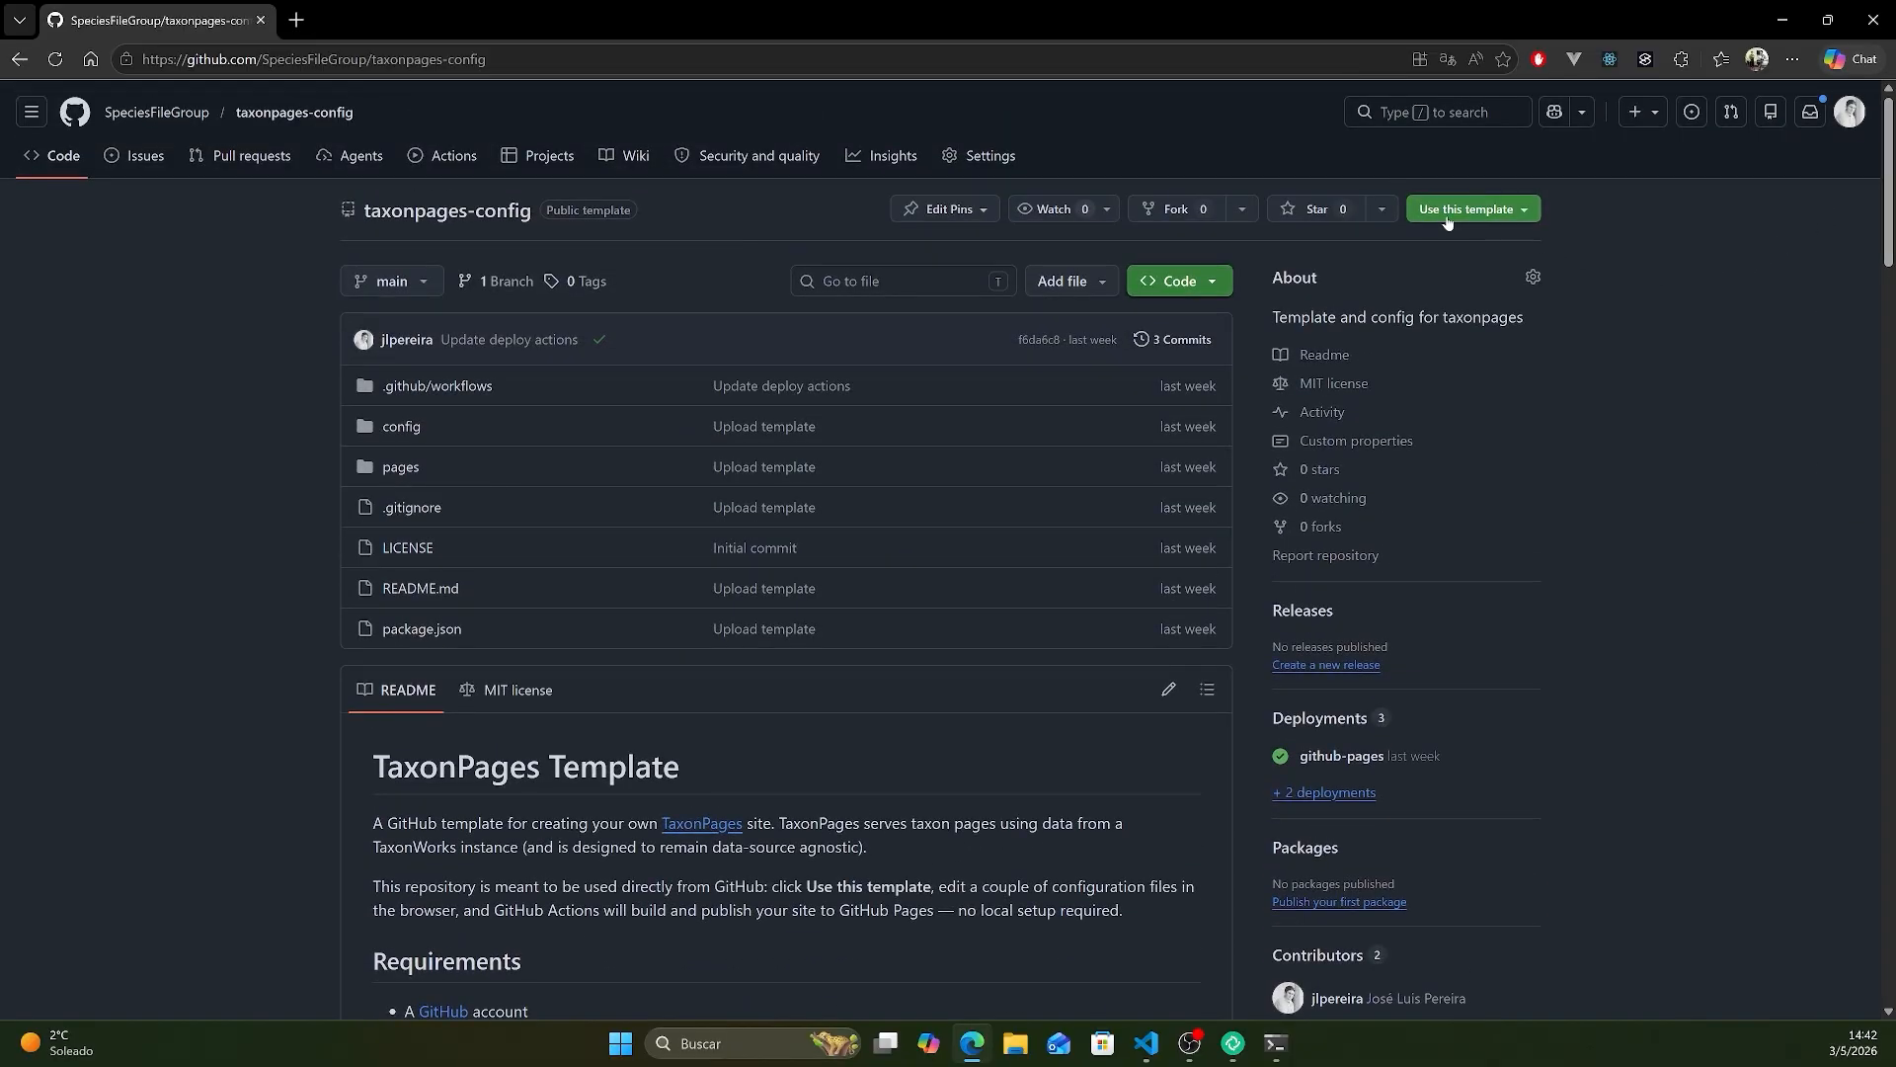
- Create a new public repository named taxonpages from the taxonpages-config template
left_click(1499, 210)
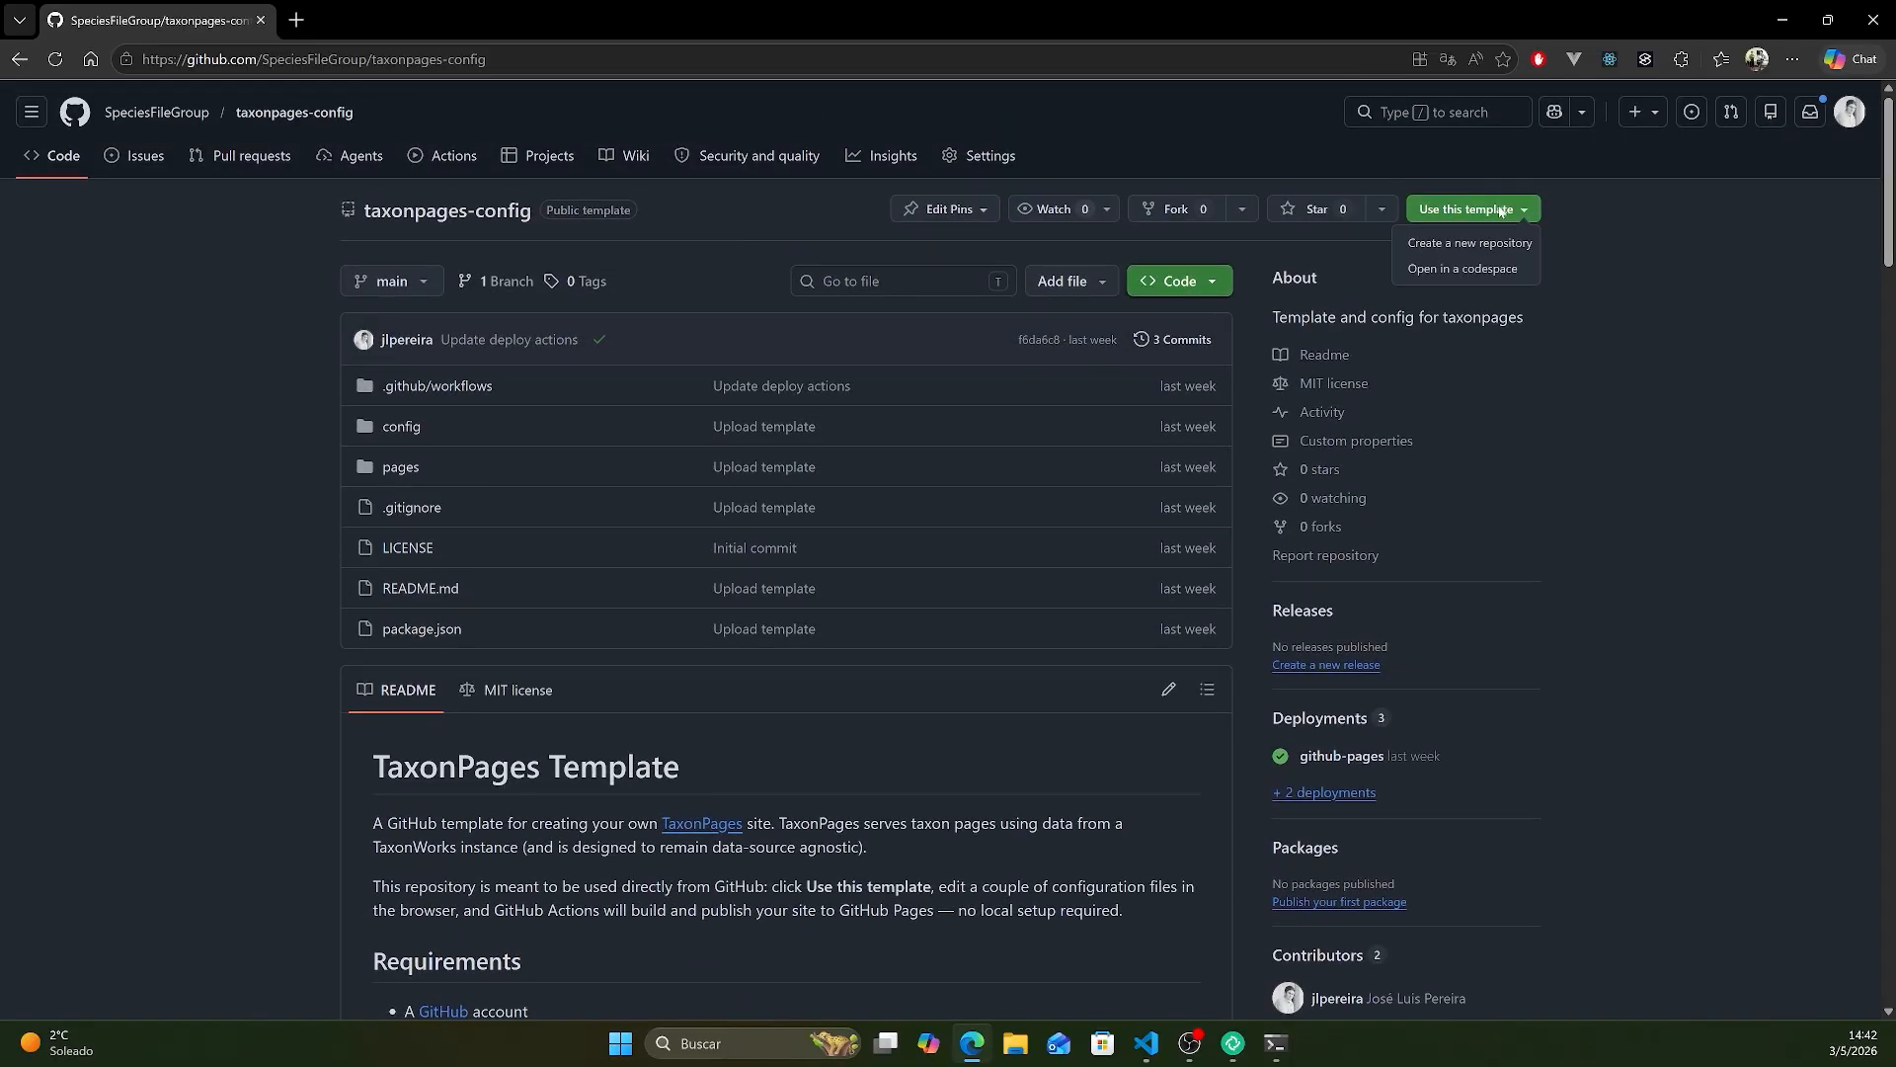
left_click(1437, 253)
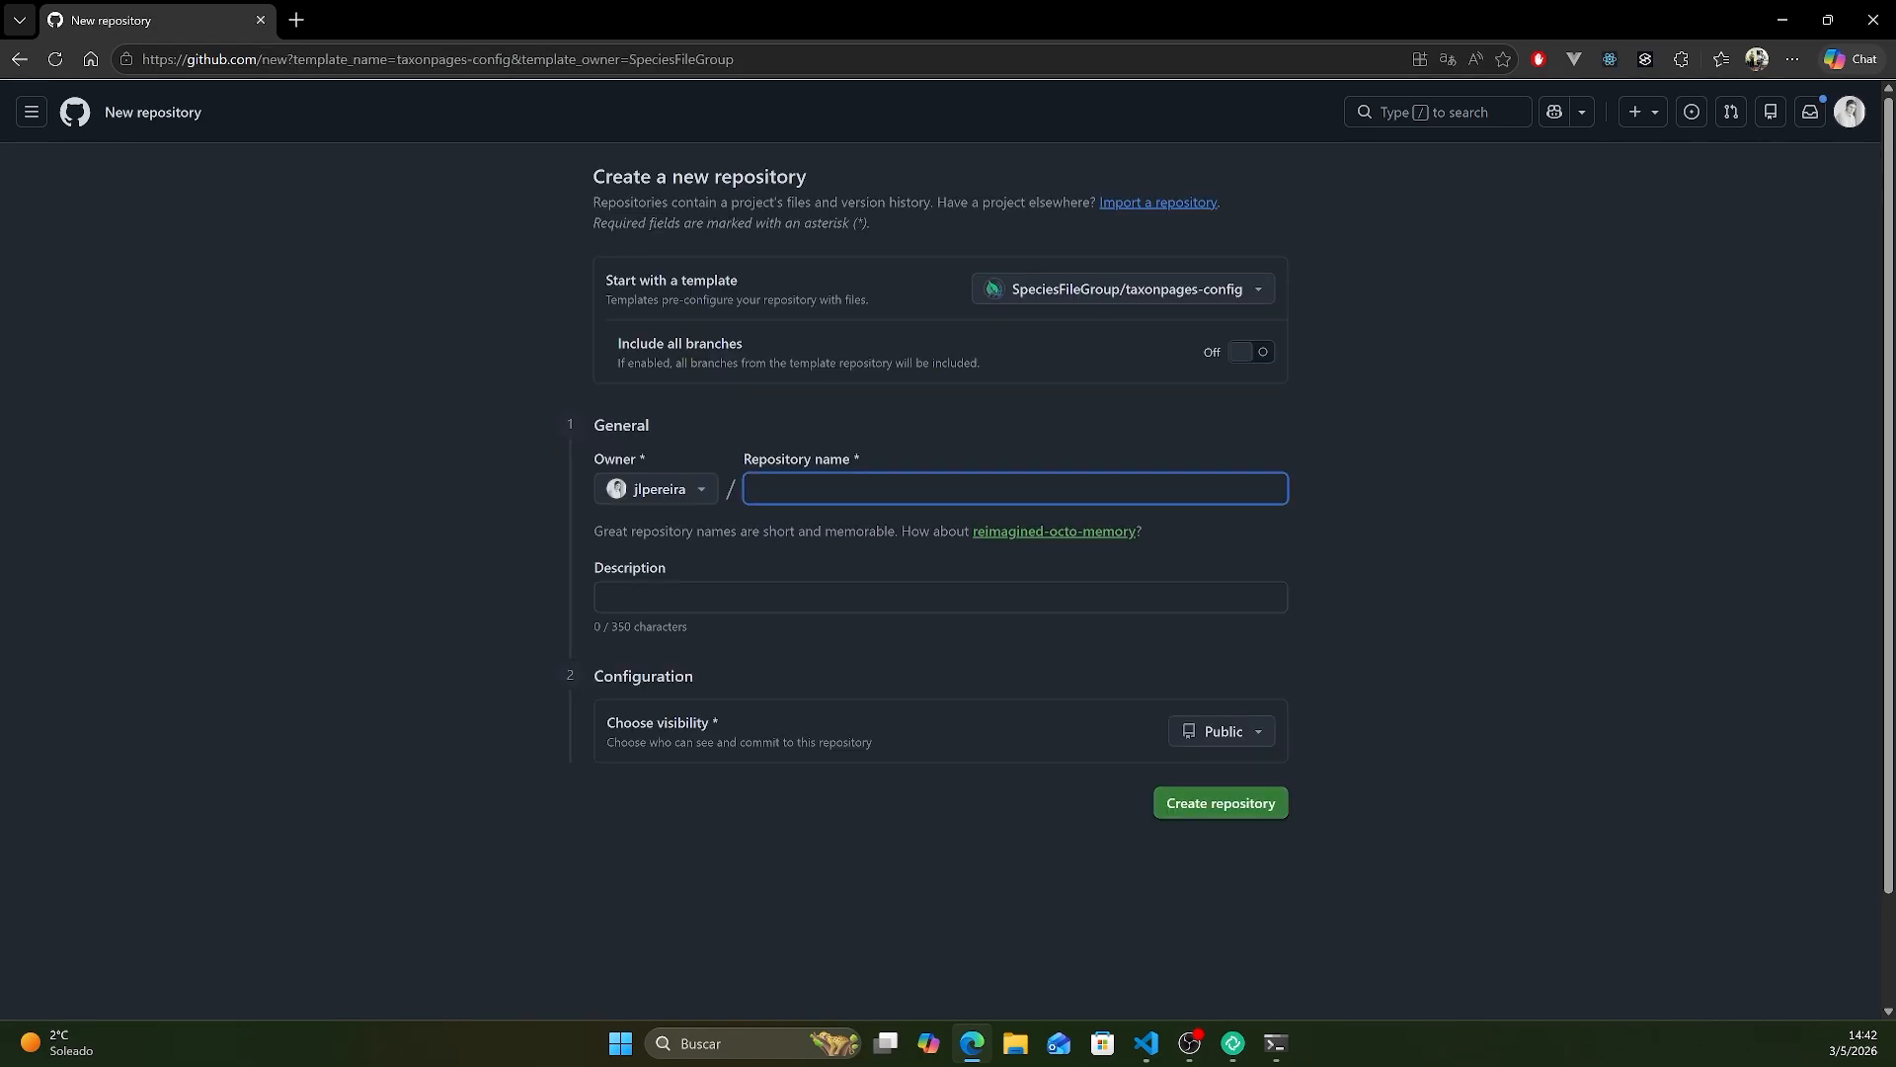
type("taxonpages")
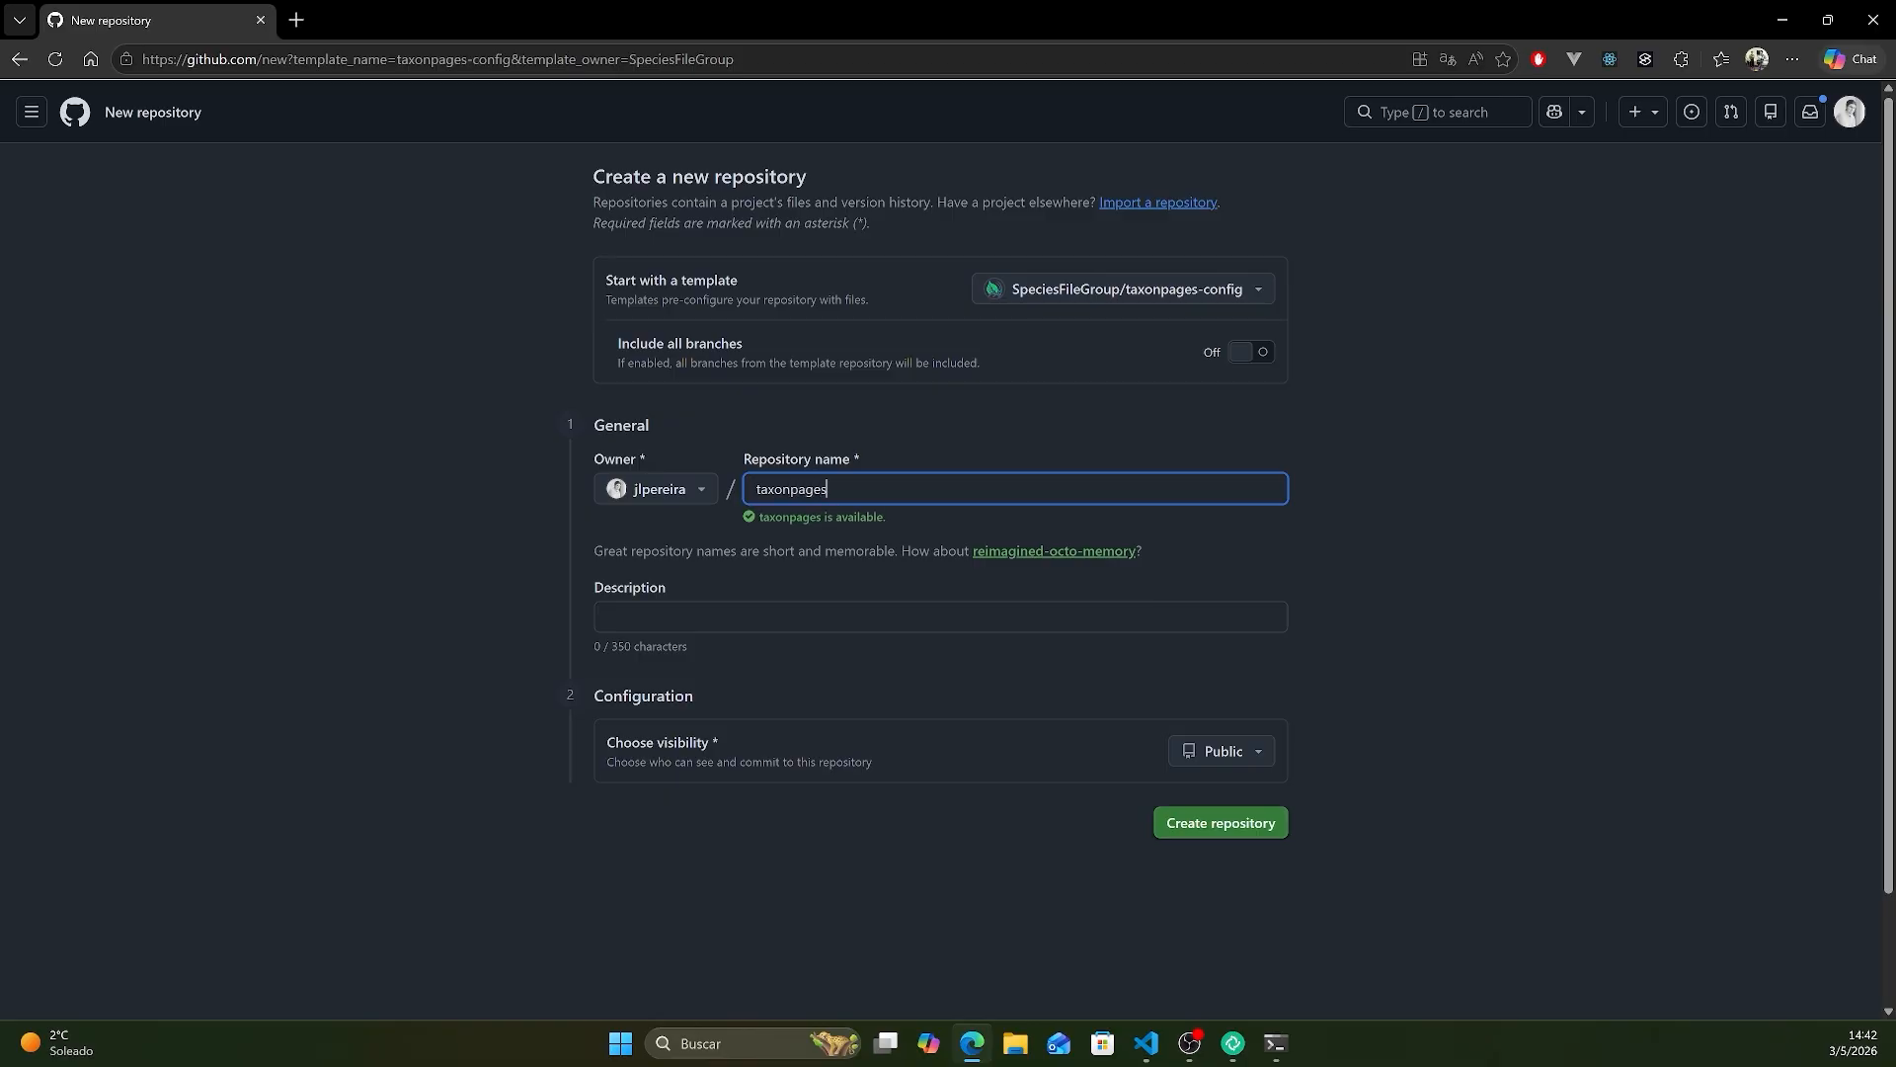
left_click(1223, 824)
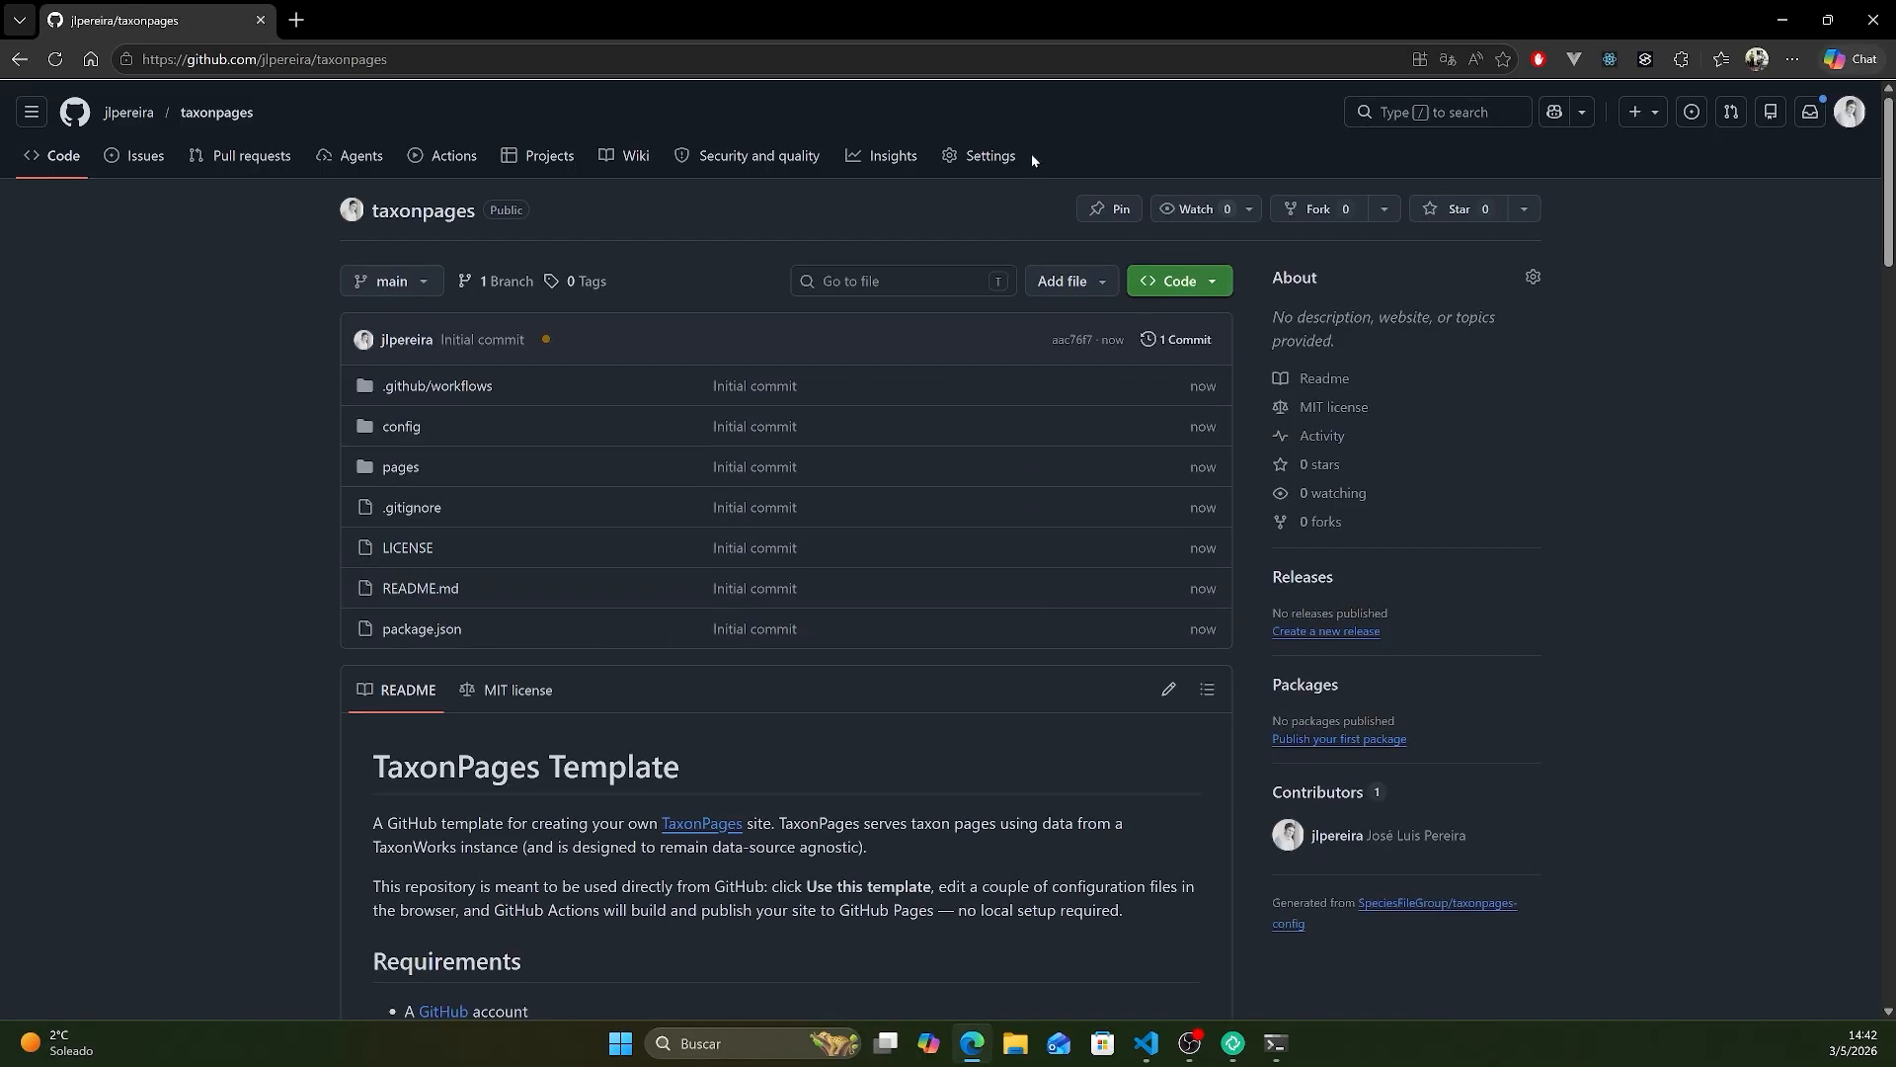
- Set the GitHub Pages build and deployment source of the taxonpages repository to GitHub Actions
left_click(1004, 158)
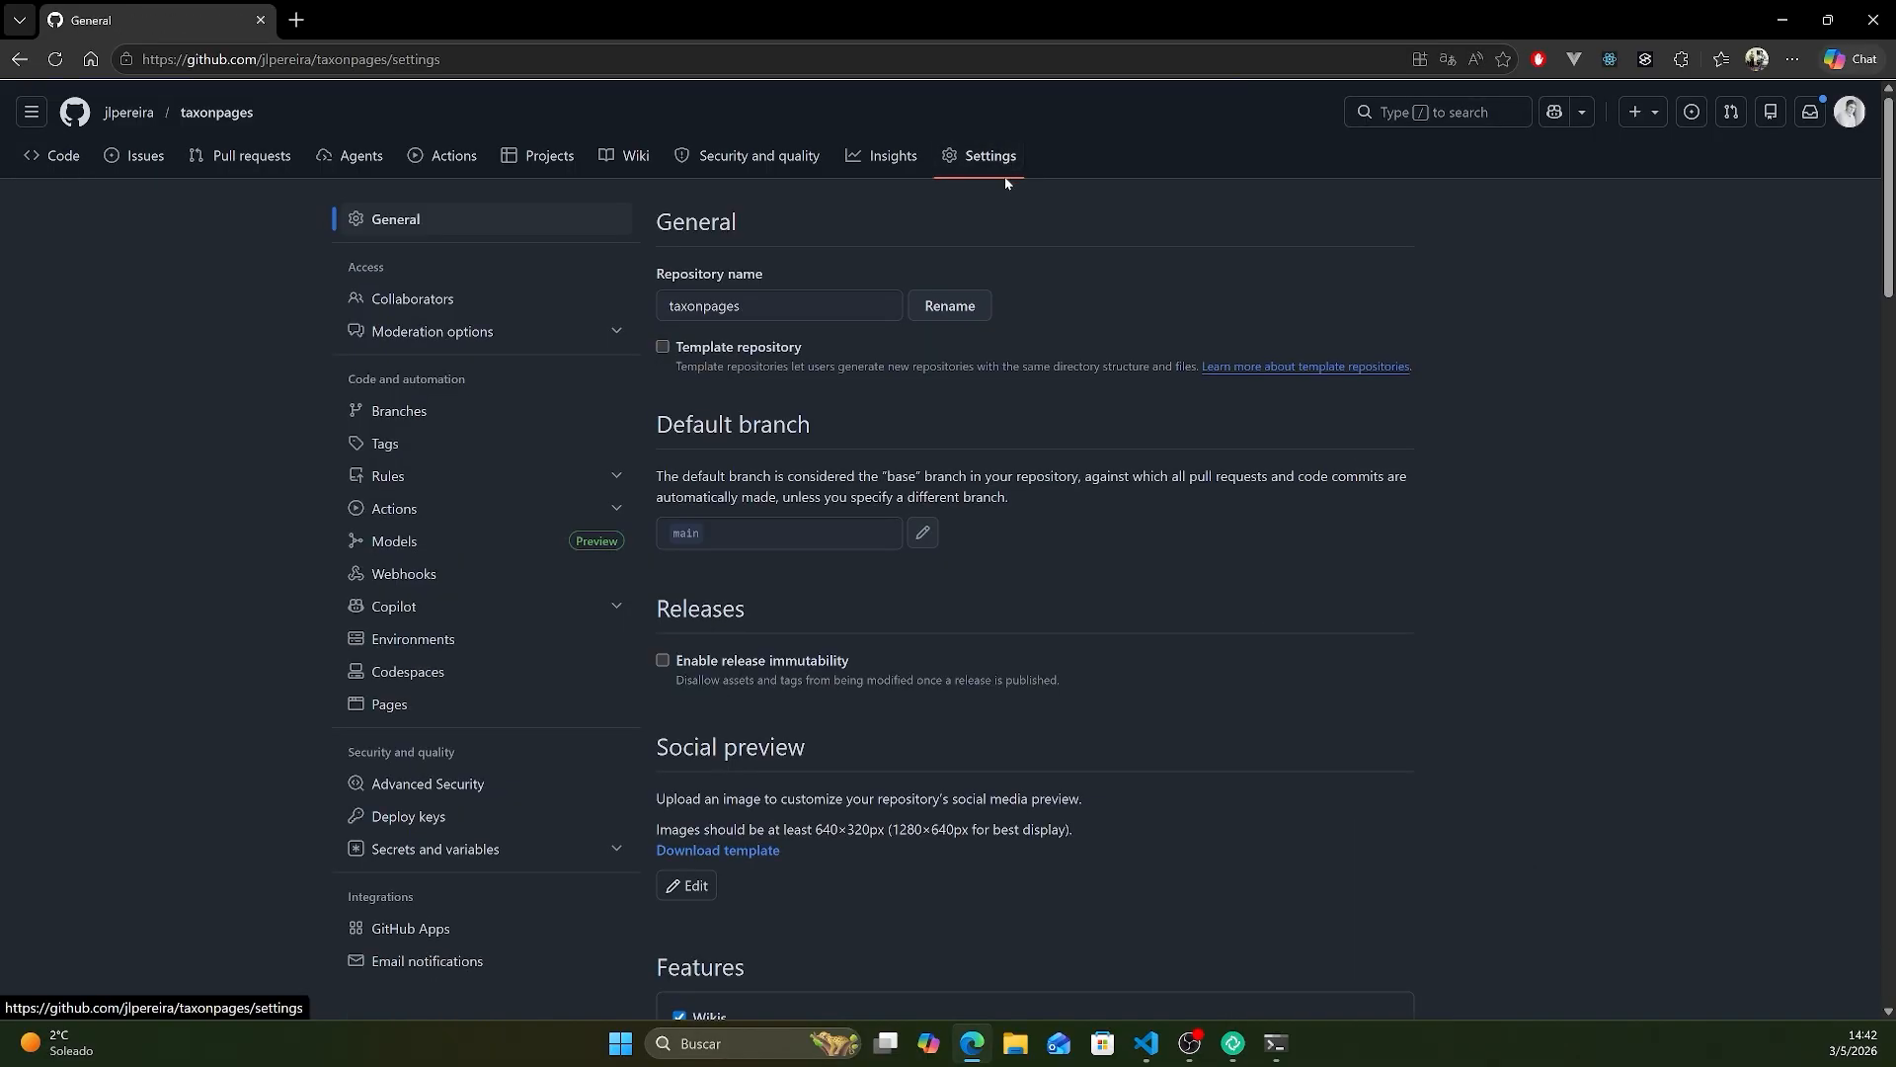
left_click(449, 705)
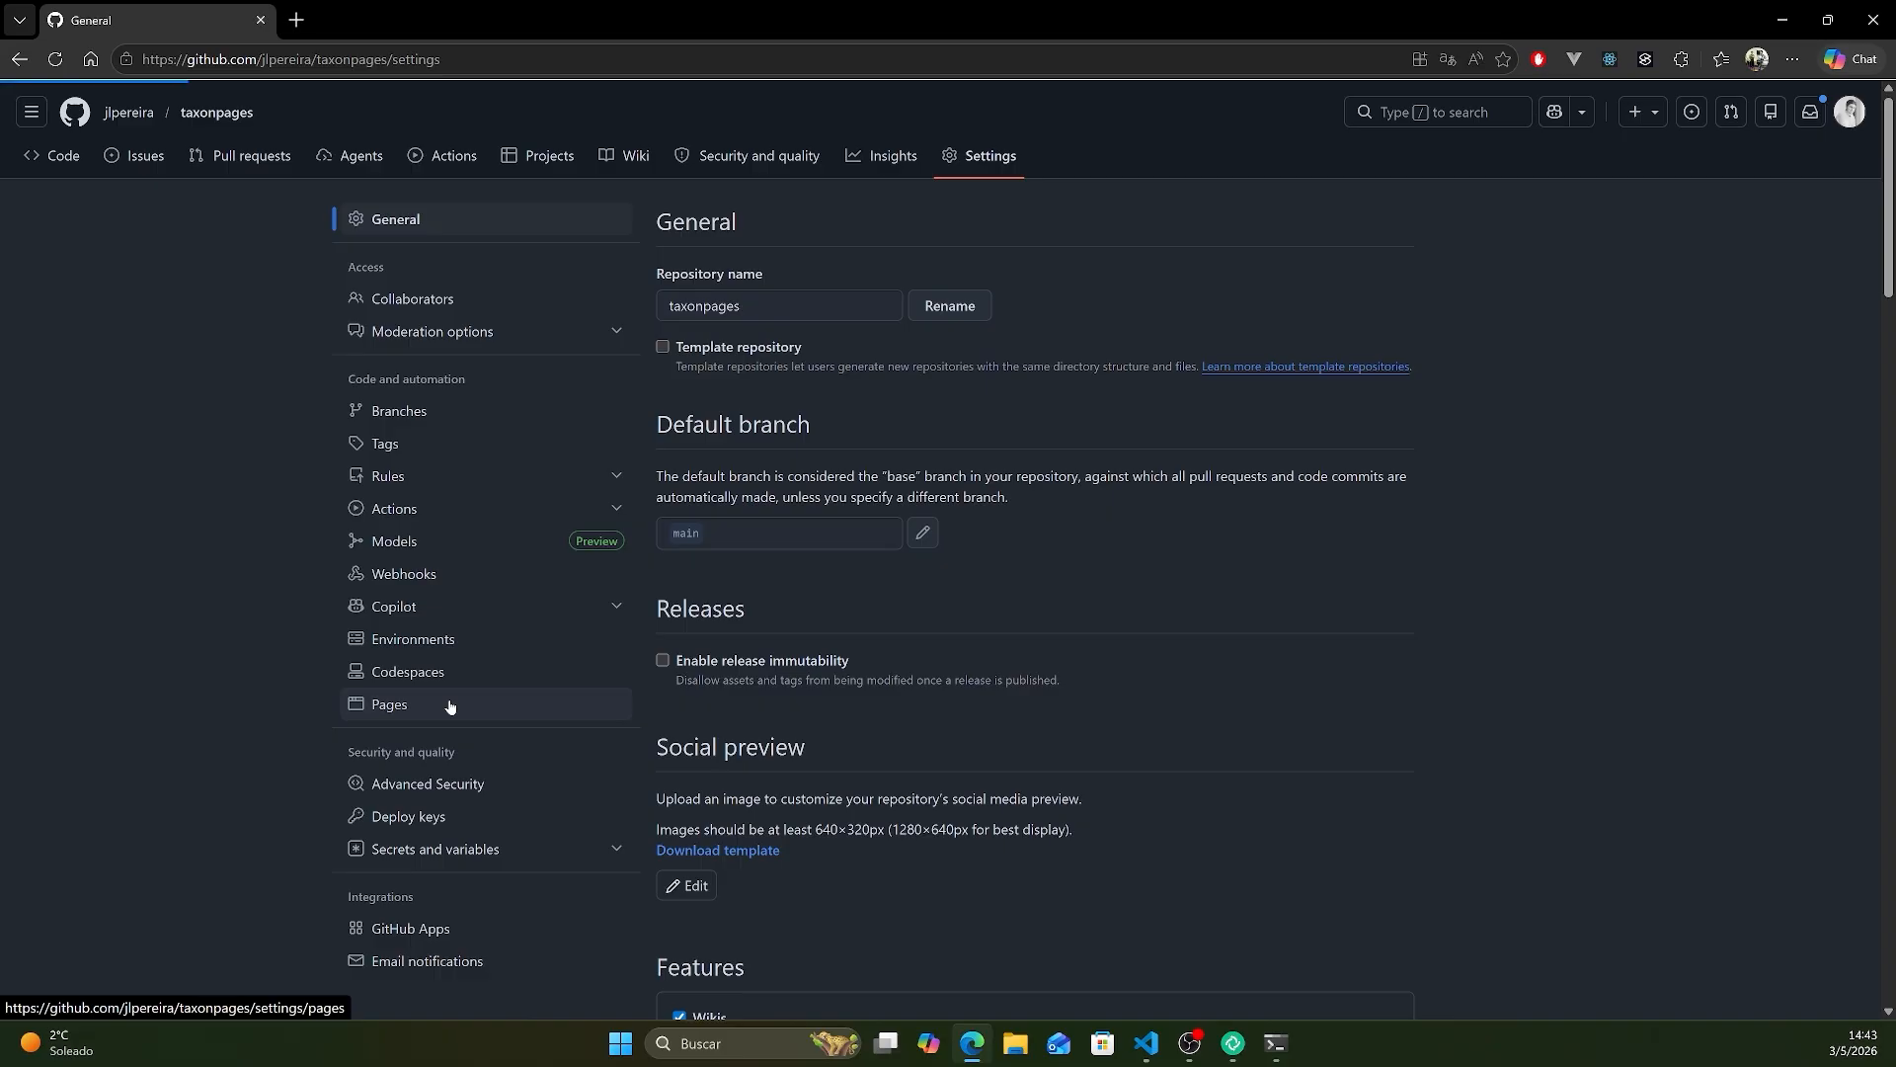
left_click(787, 381)
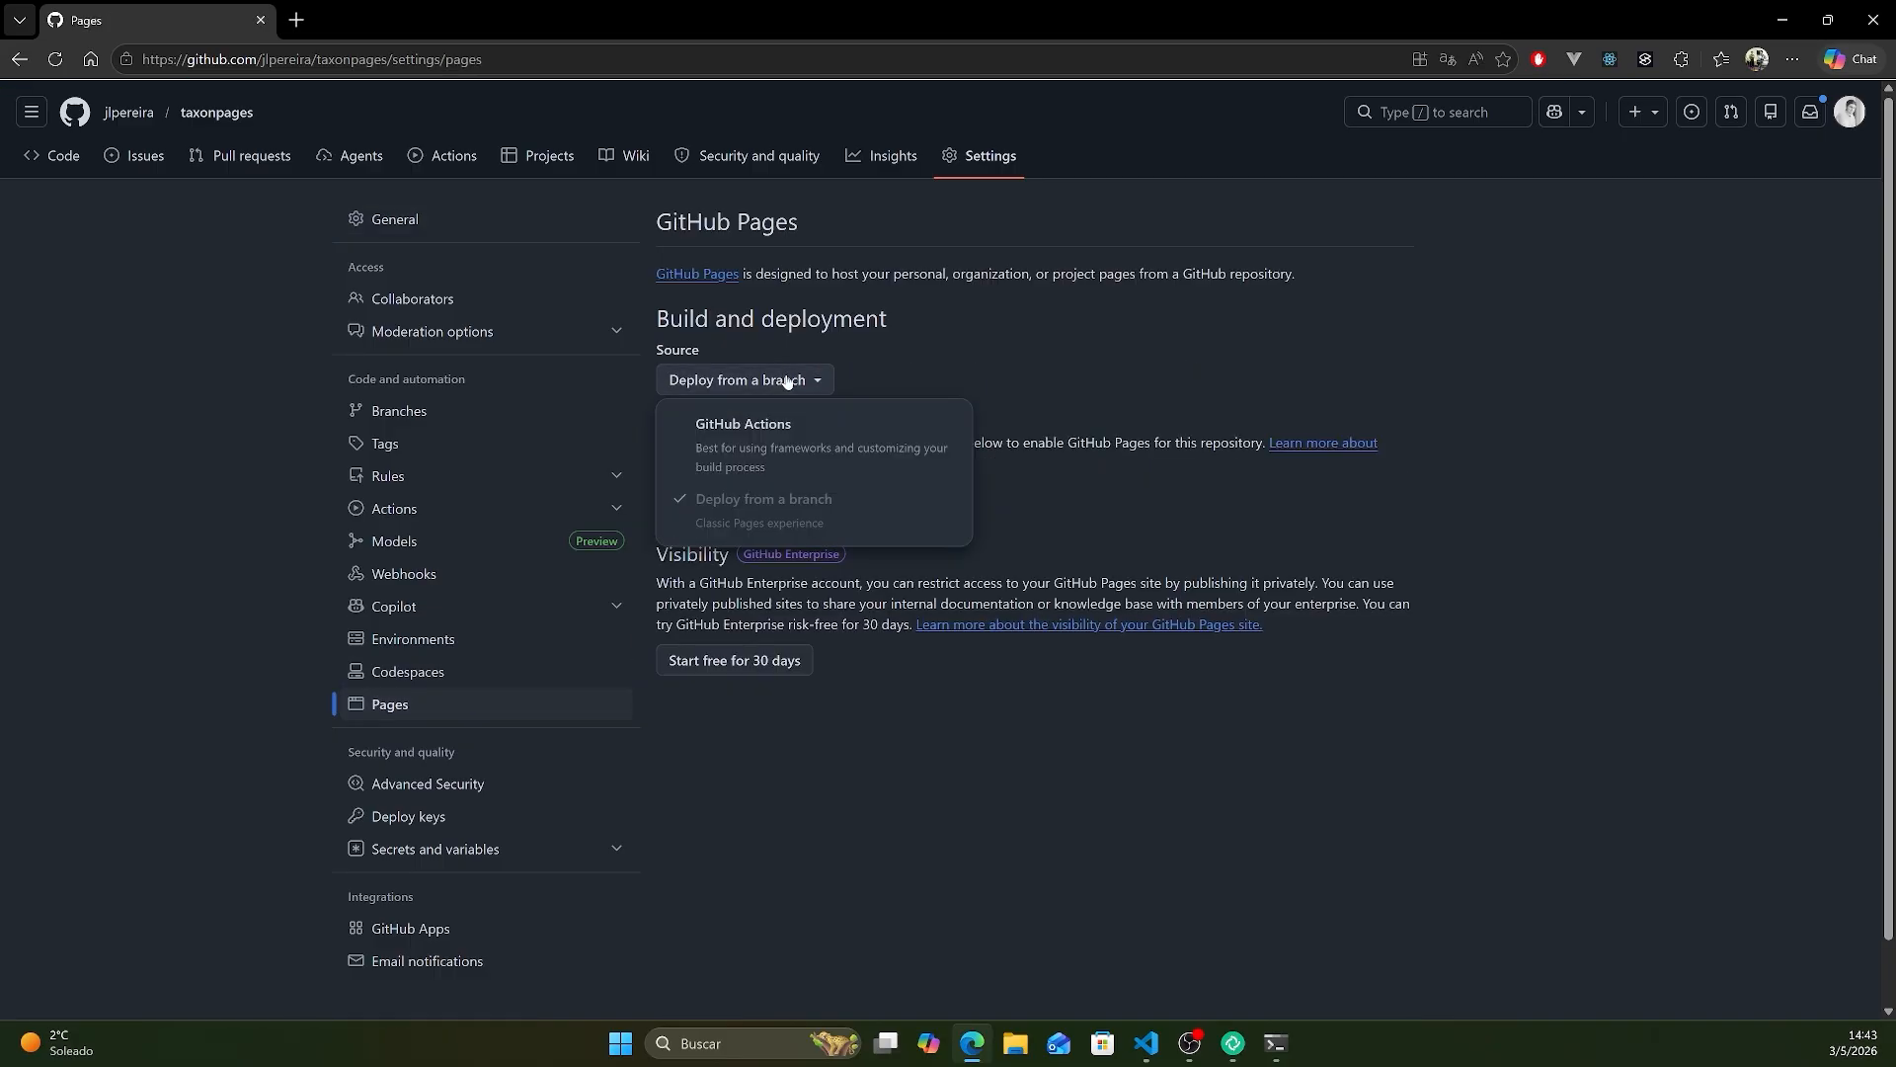
left_click(756, 427)
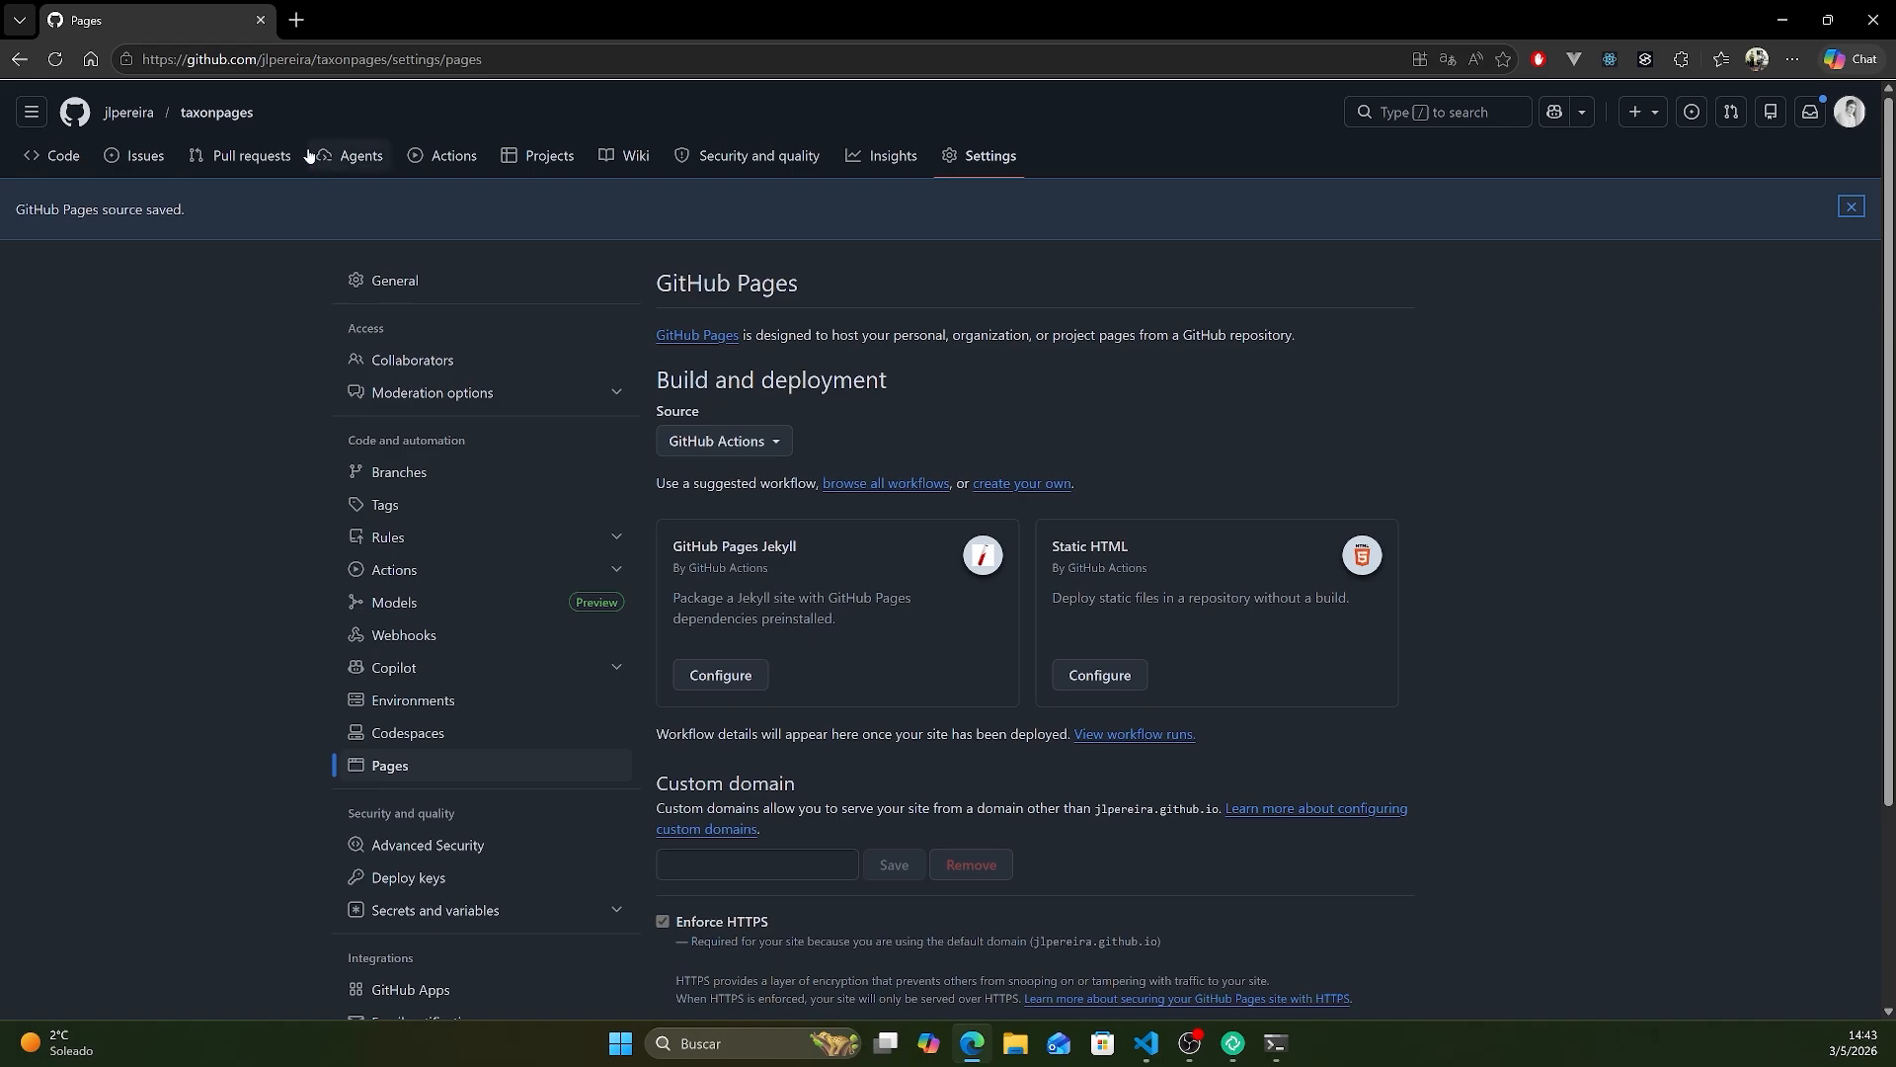
- Return to the taxonpages repository's main page and show the check status of the initial commit
left_click(213, 112)
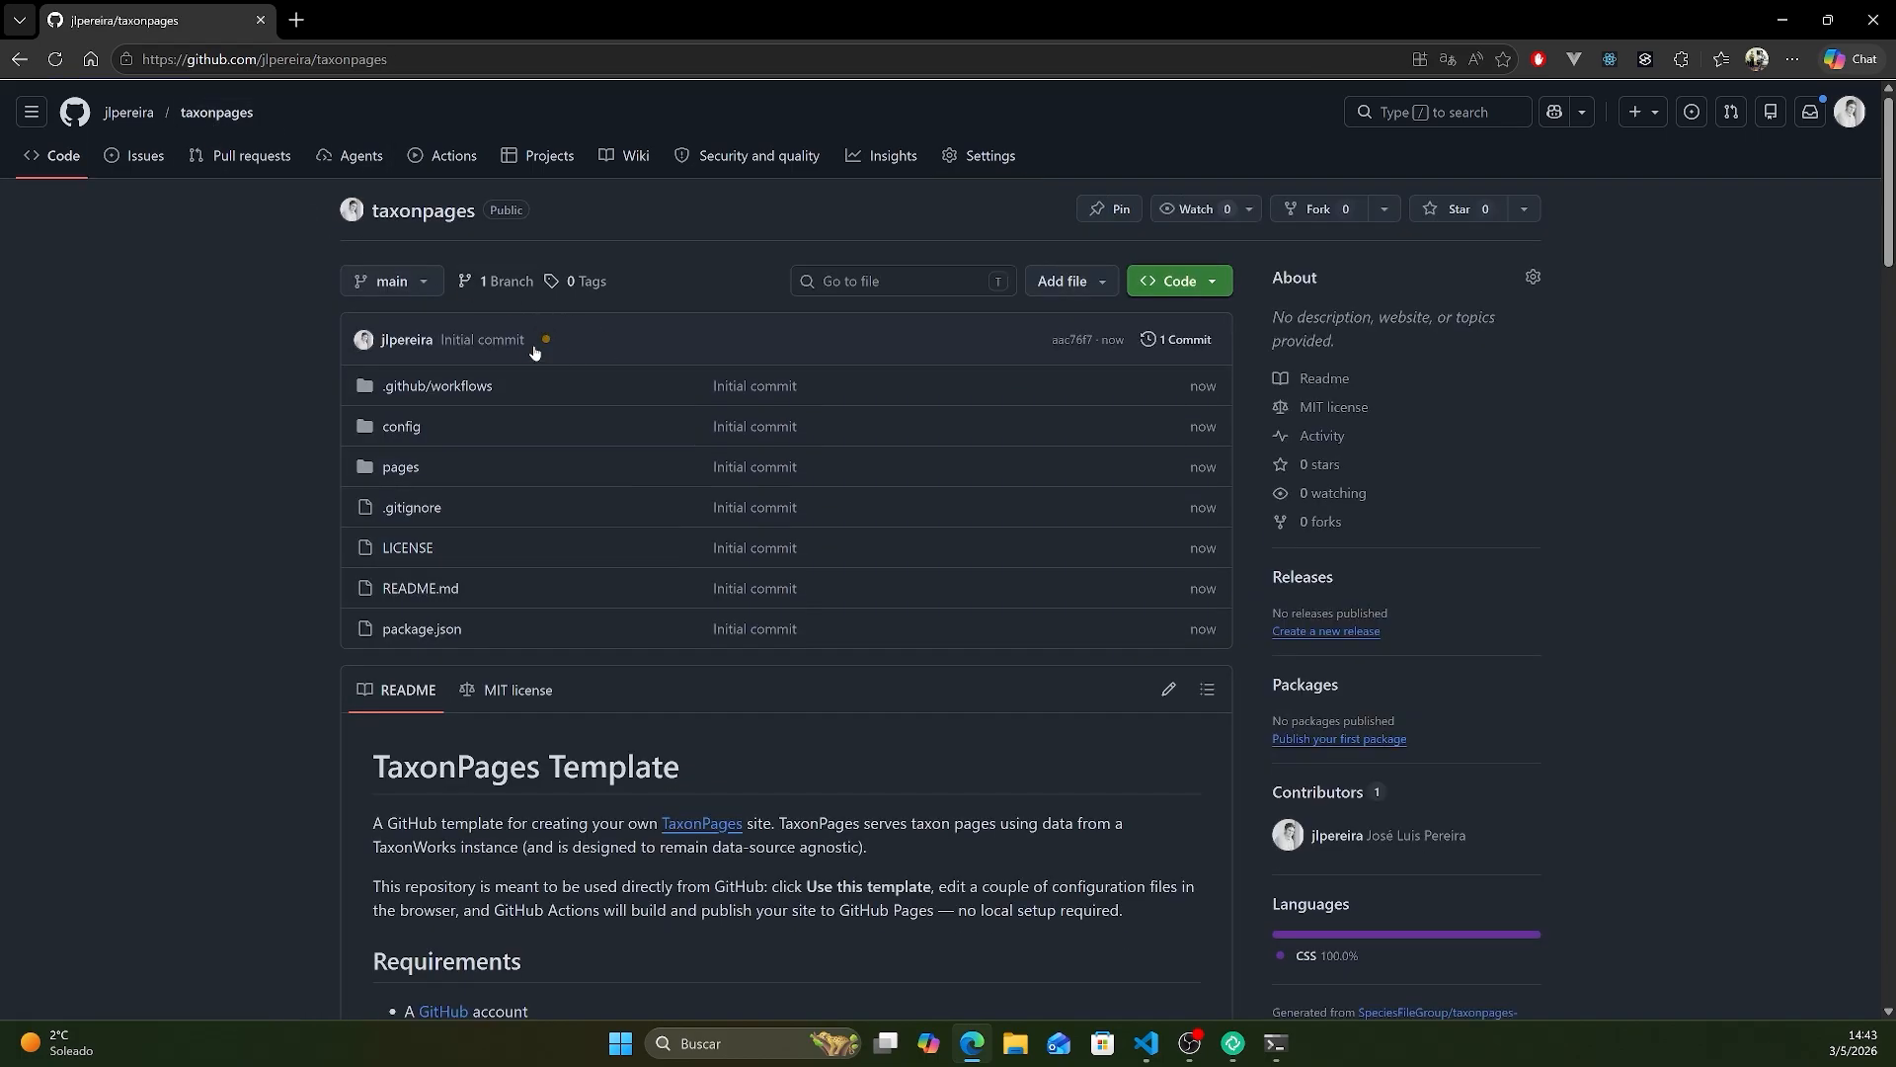
left_click(549, 337)
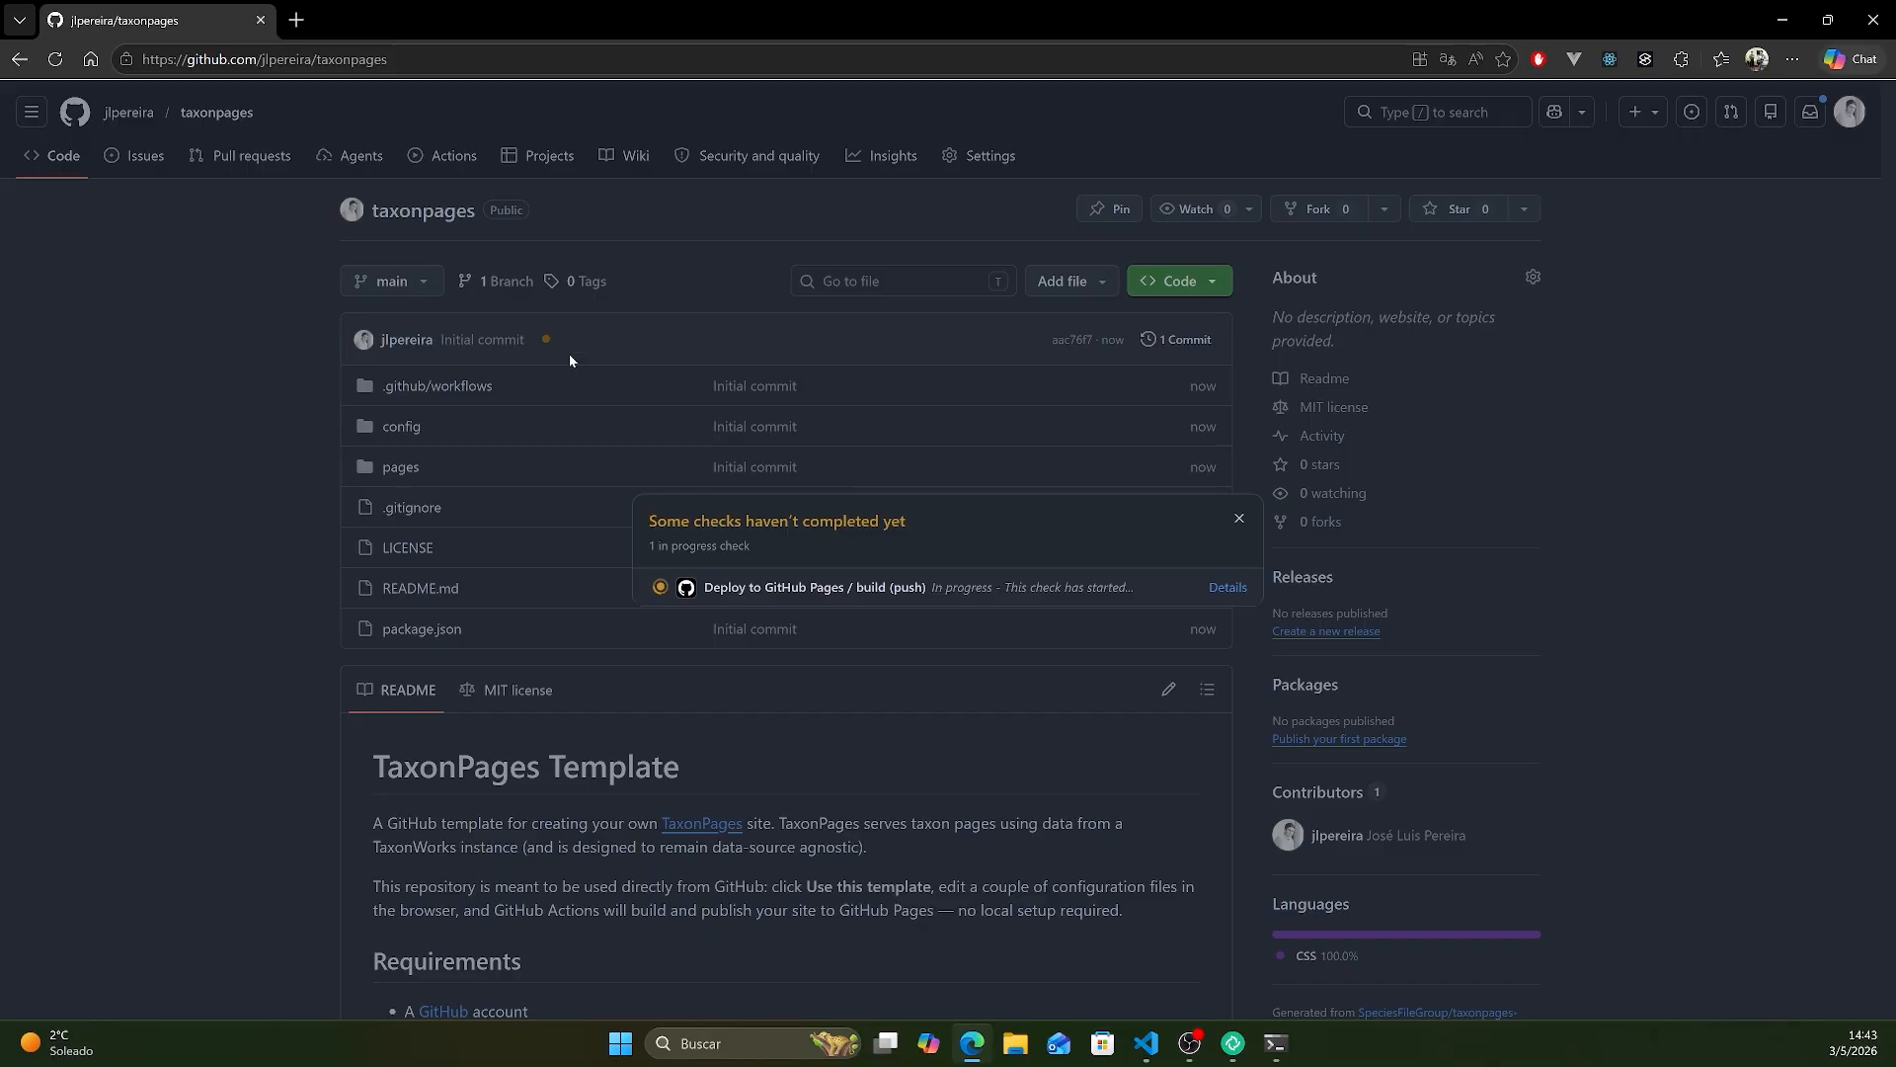
- Examine the build job log of the Deploy to GitHub Pages check
left_click(1244, 588)
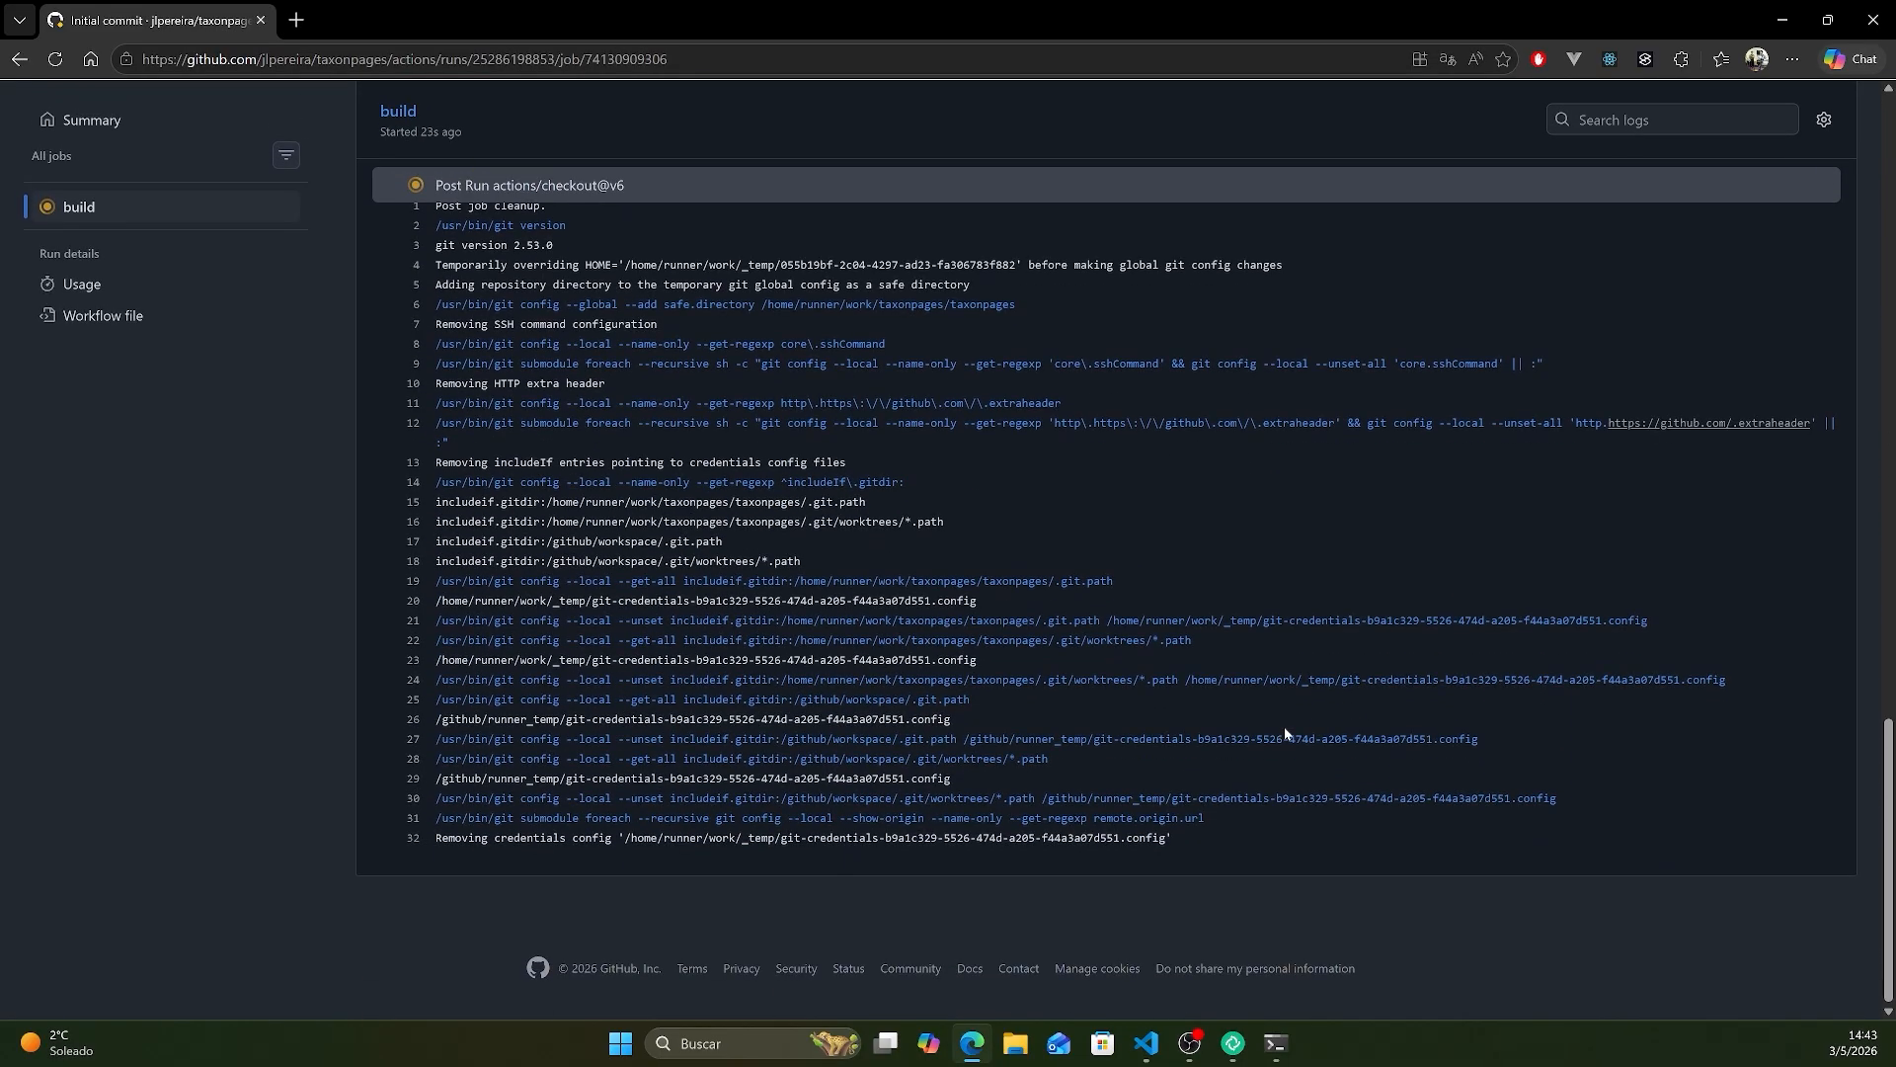
scroll(364, 385, "up", 20)
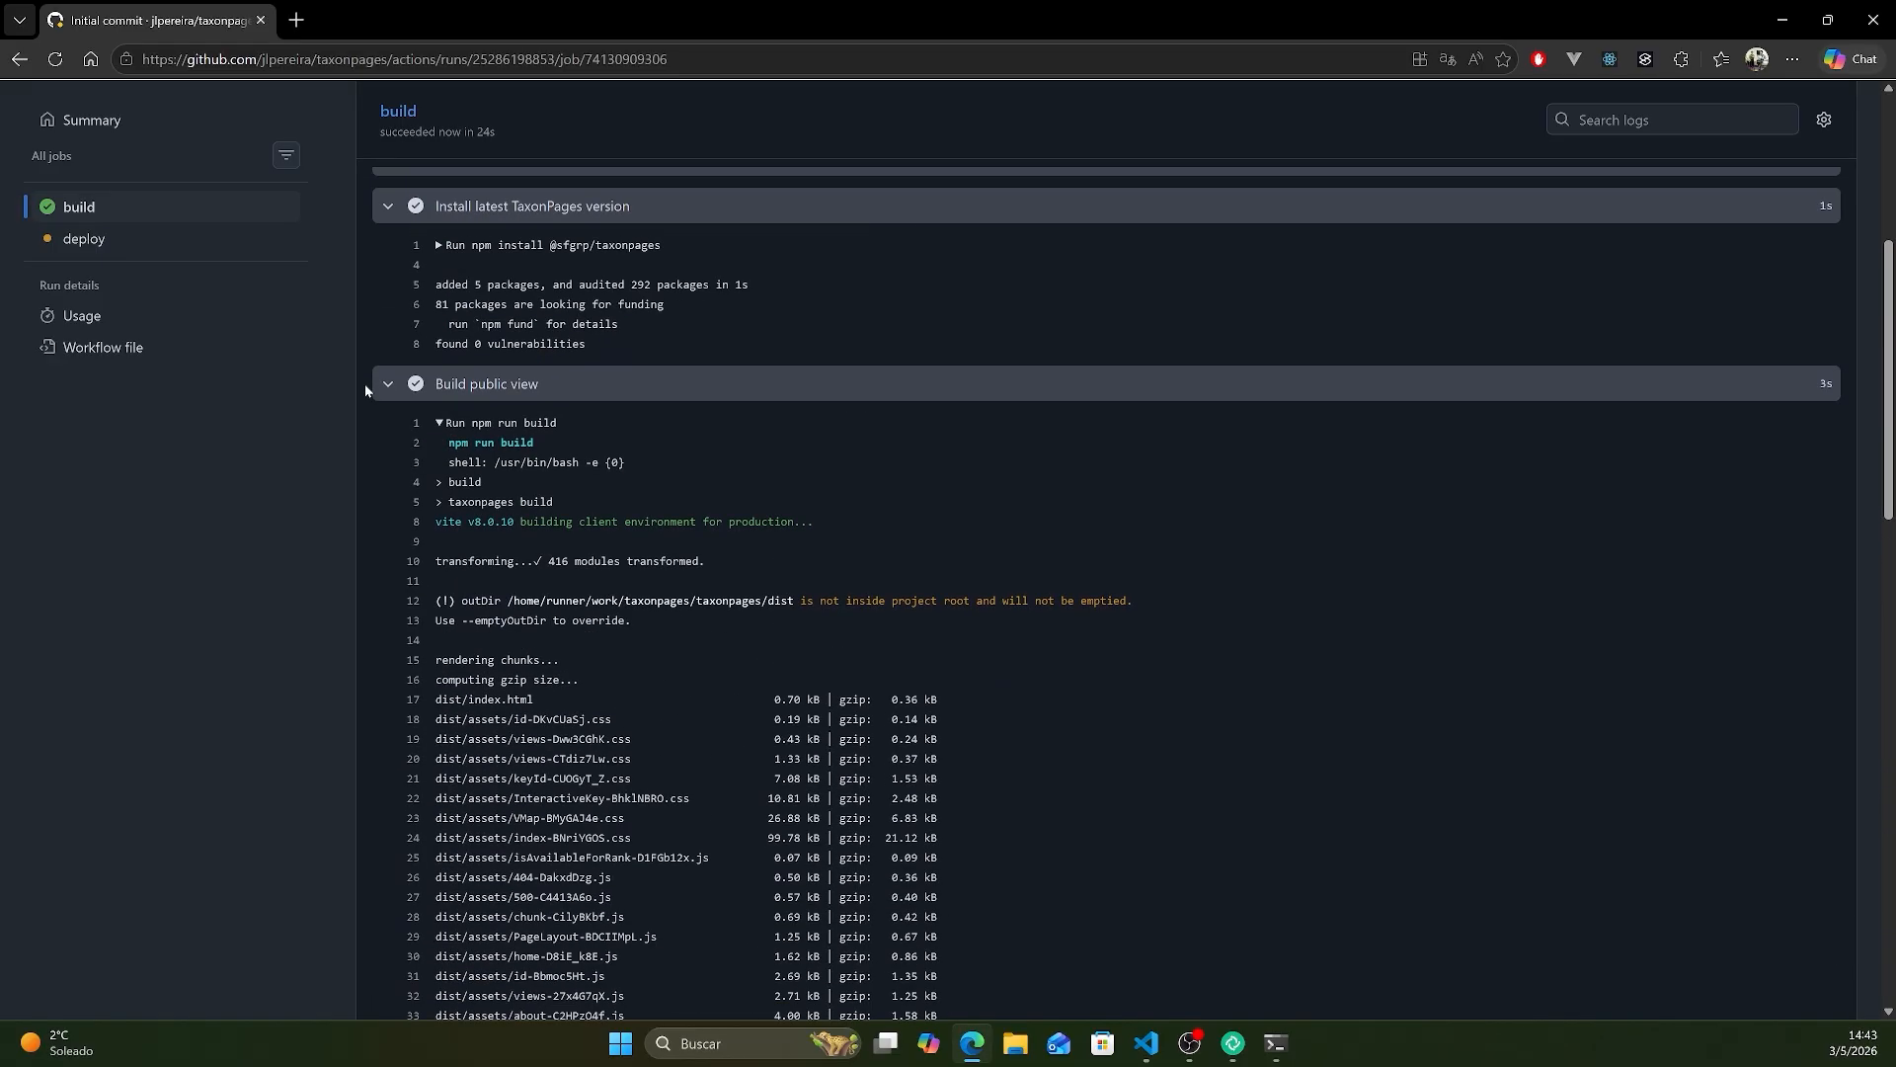
- Open the published site from the taxonpages repository's github-pages deployment
left_click(220, 111)
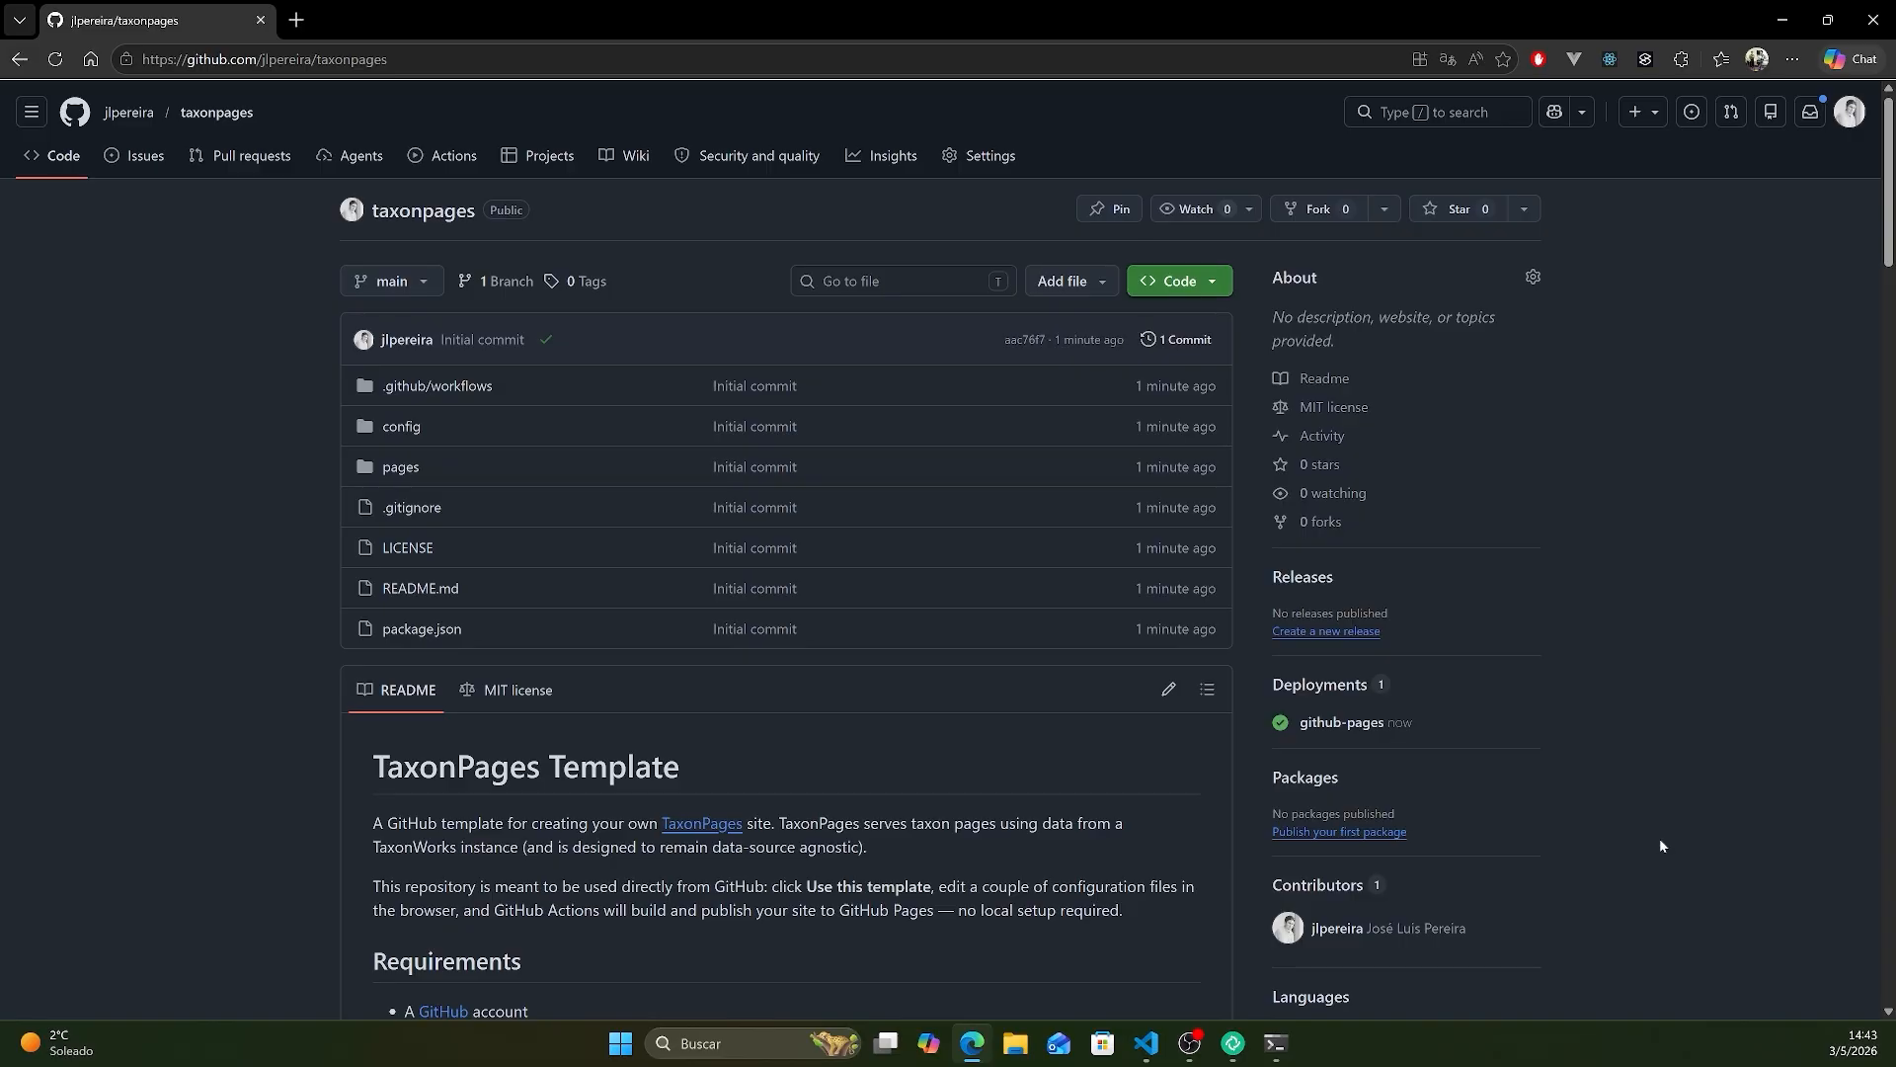
left_click(1359, 724)
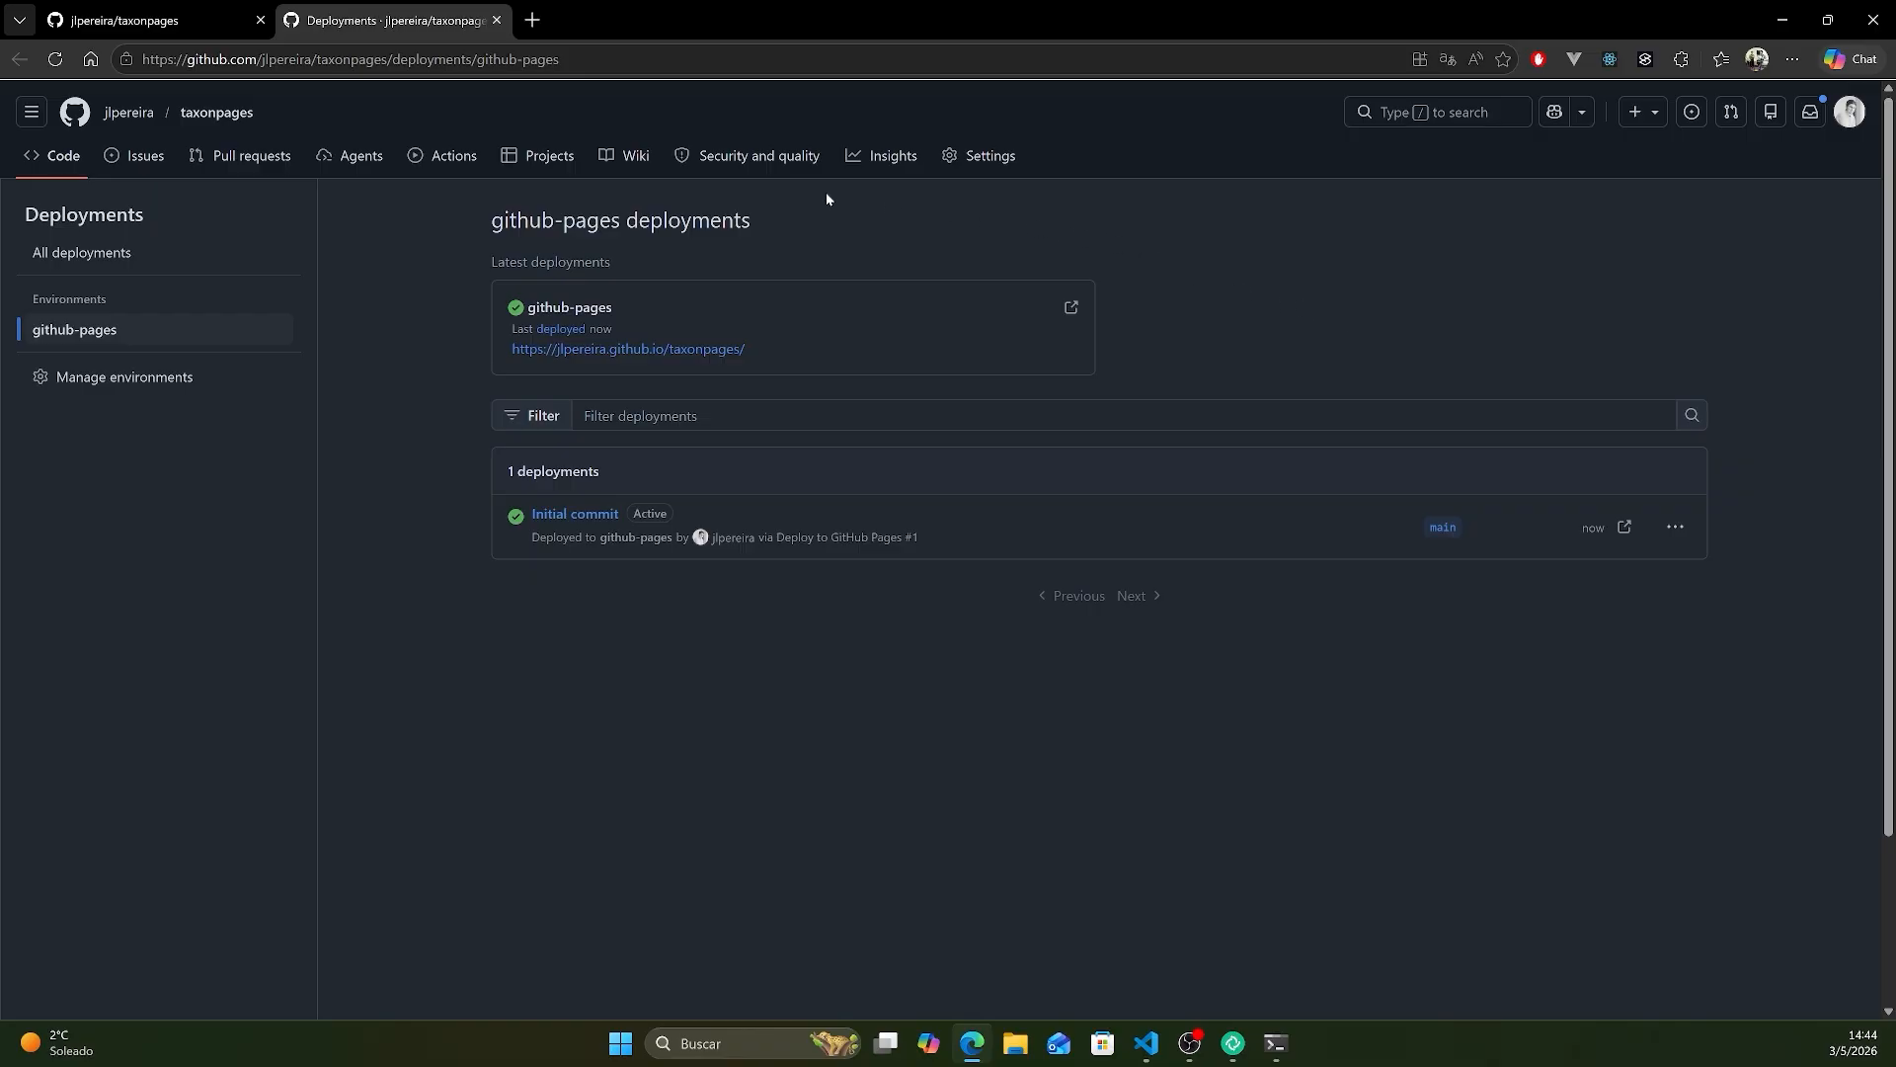
left_click(566, 354)
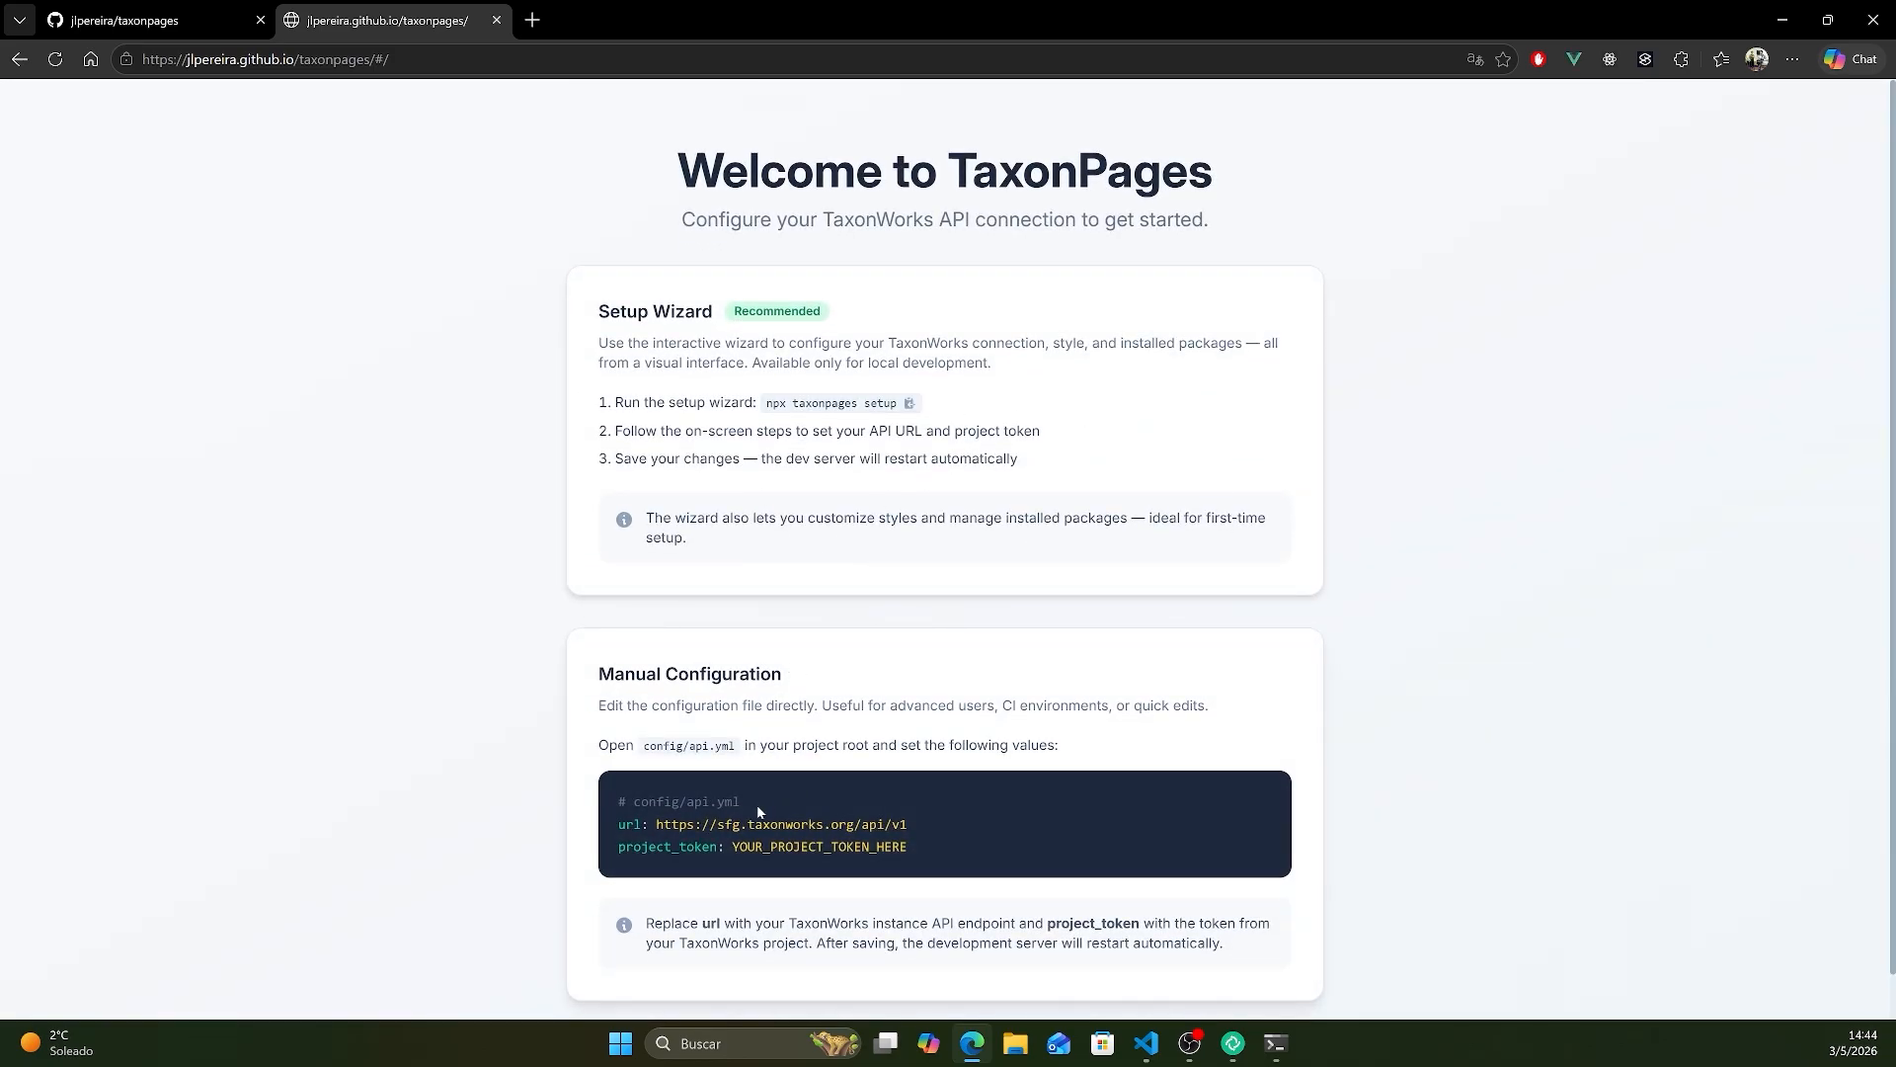
- Show config/api.yml of the taxonpages repository in edit mode, and return to the repository's main page without changing the file
left_click(218, 18)
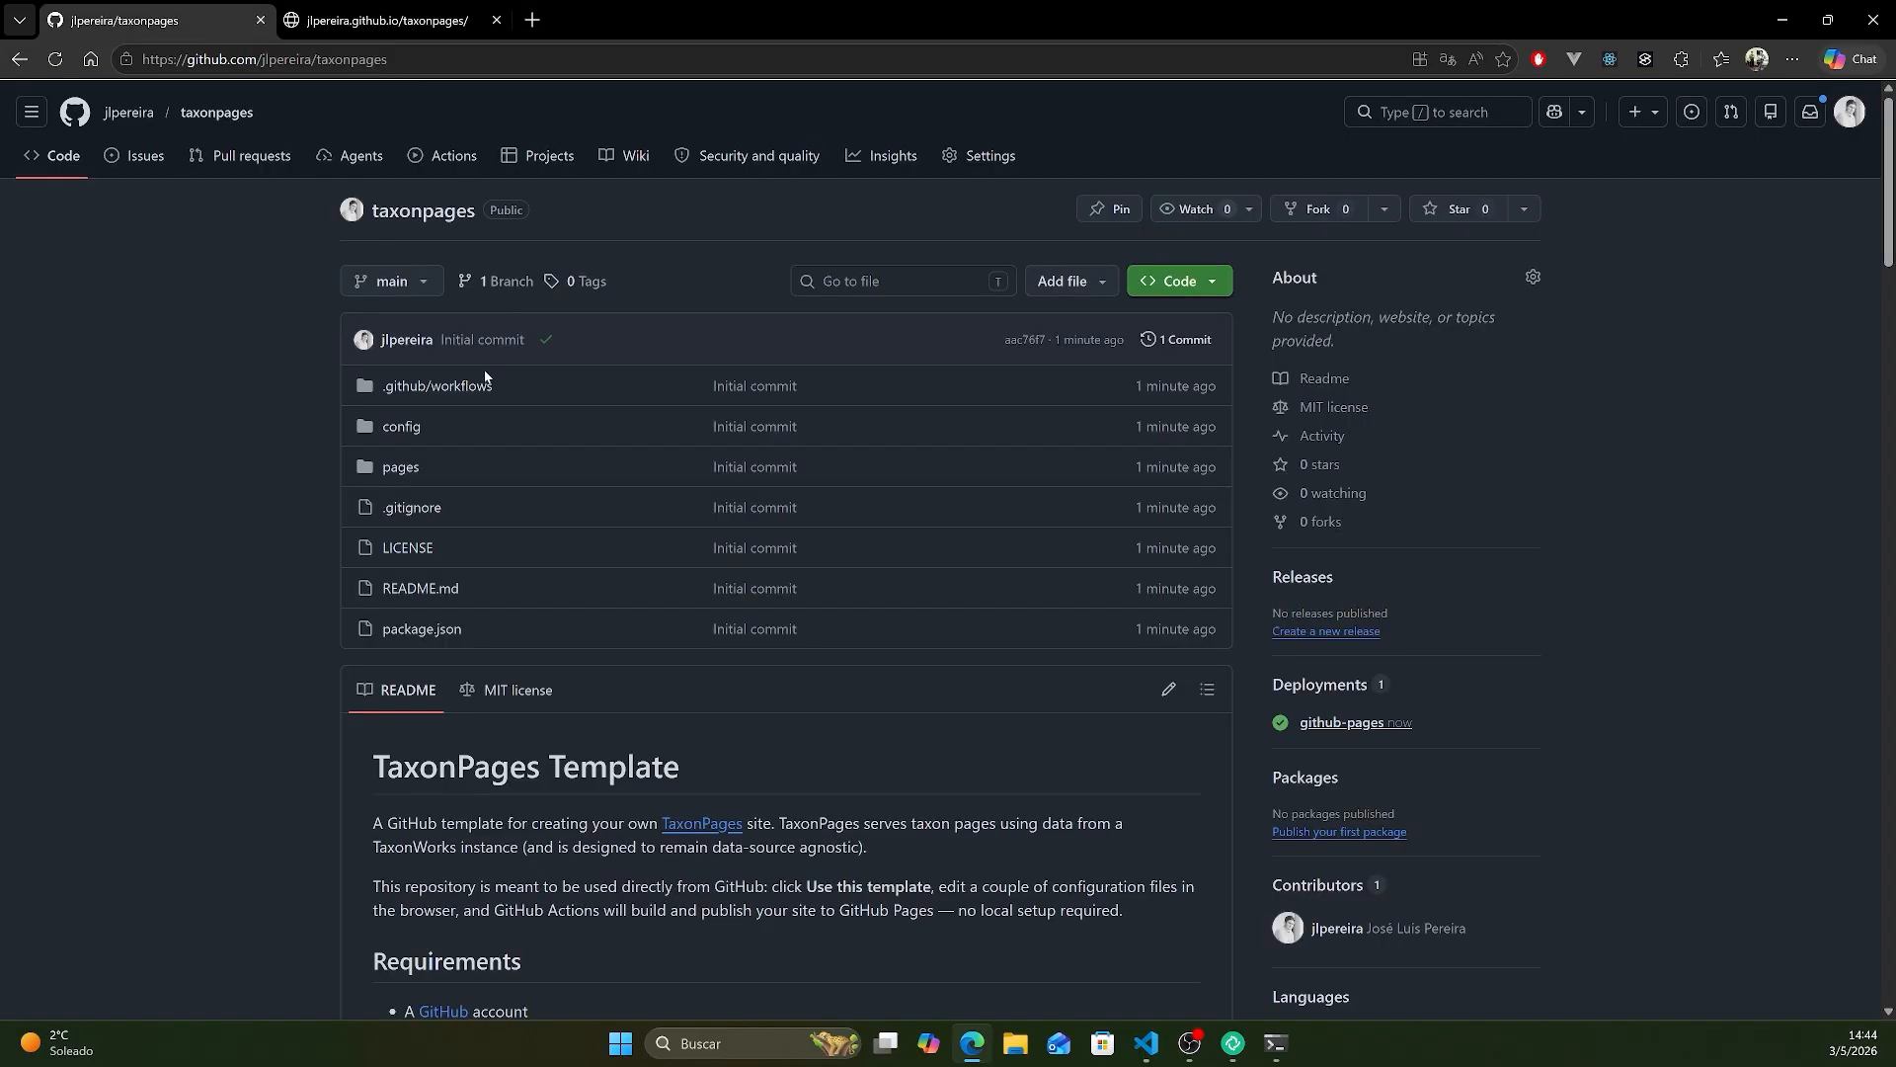
left_click(365, 415)
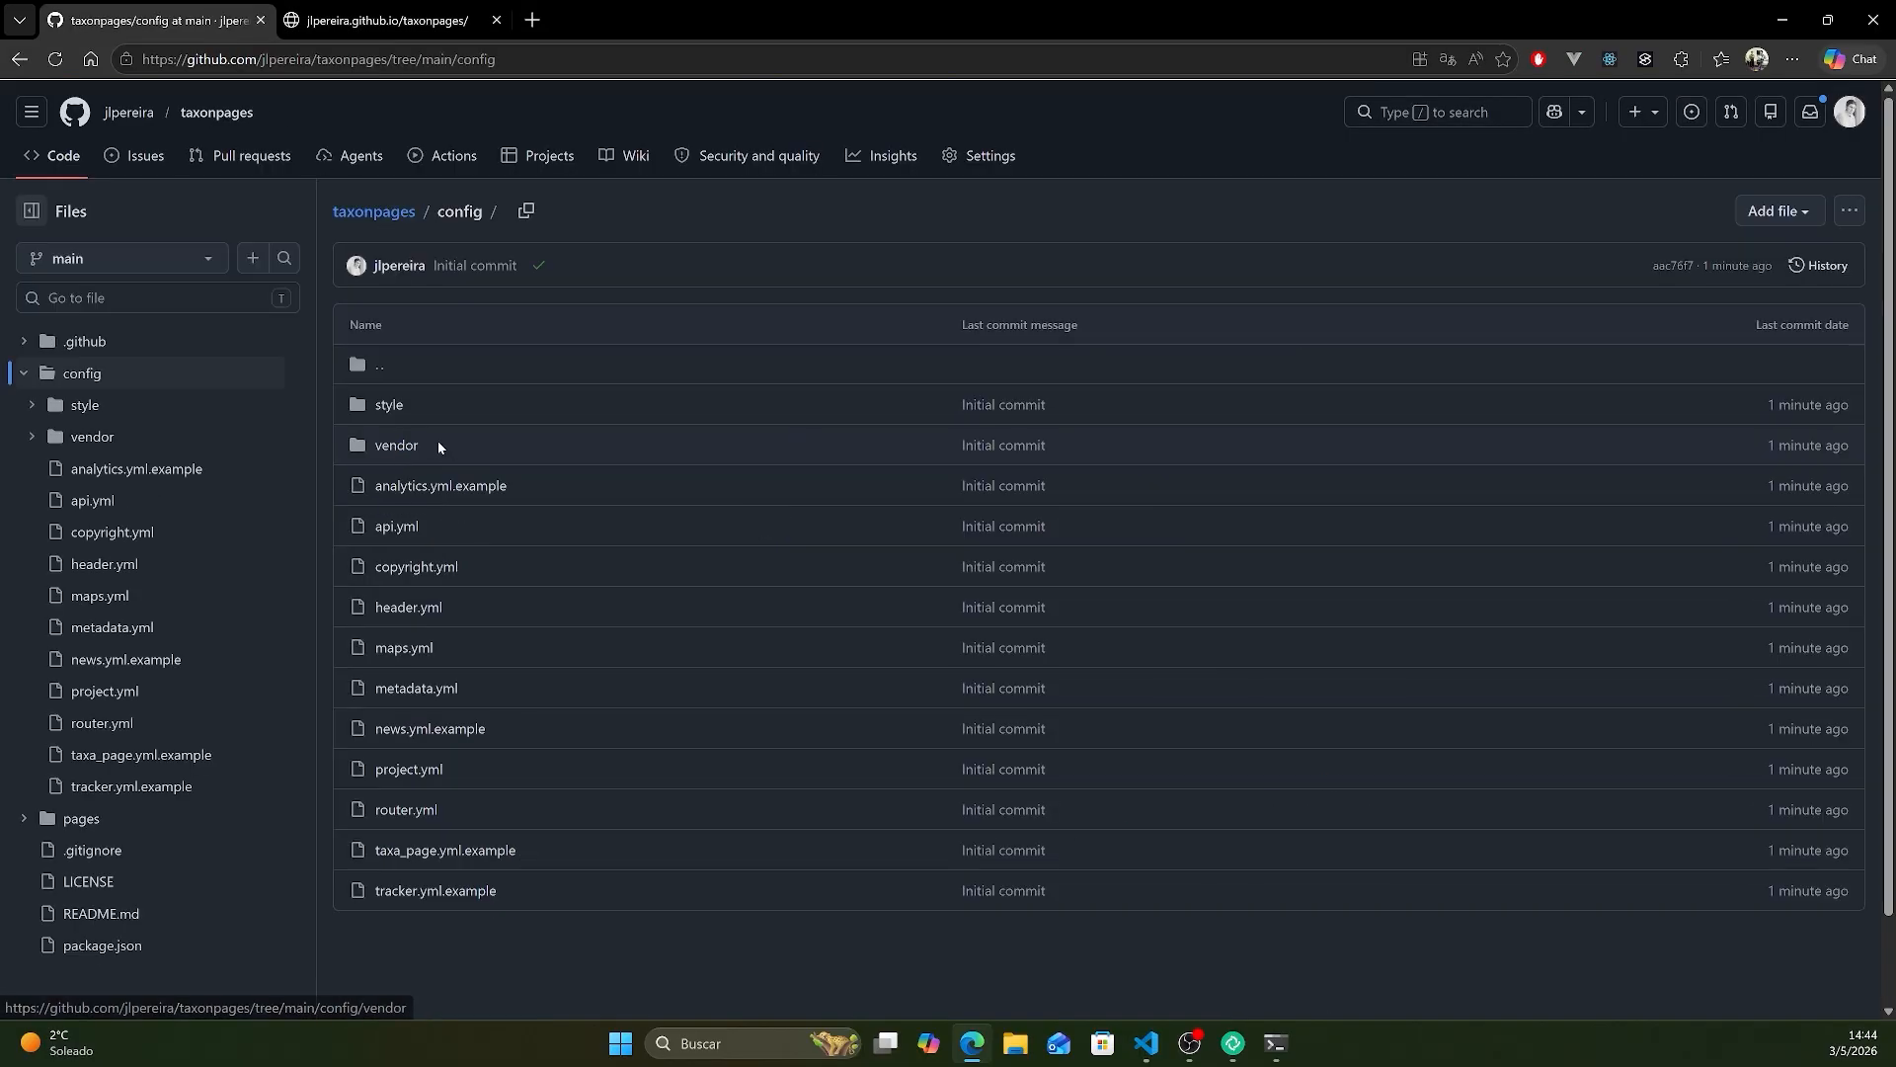
left_click(403, 525)
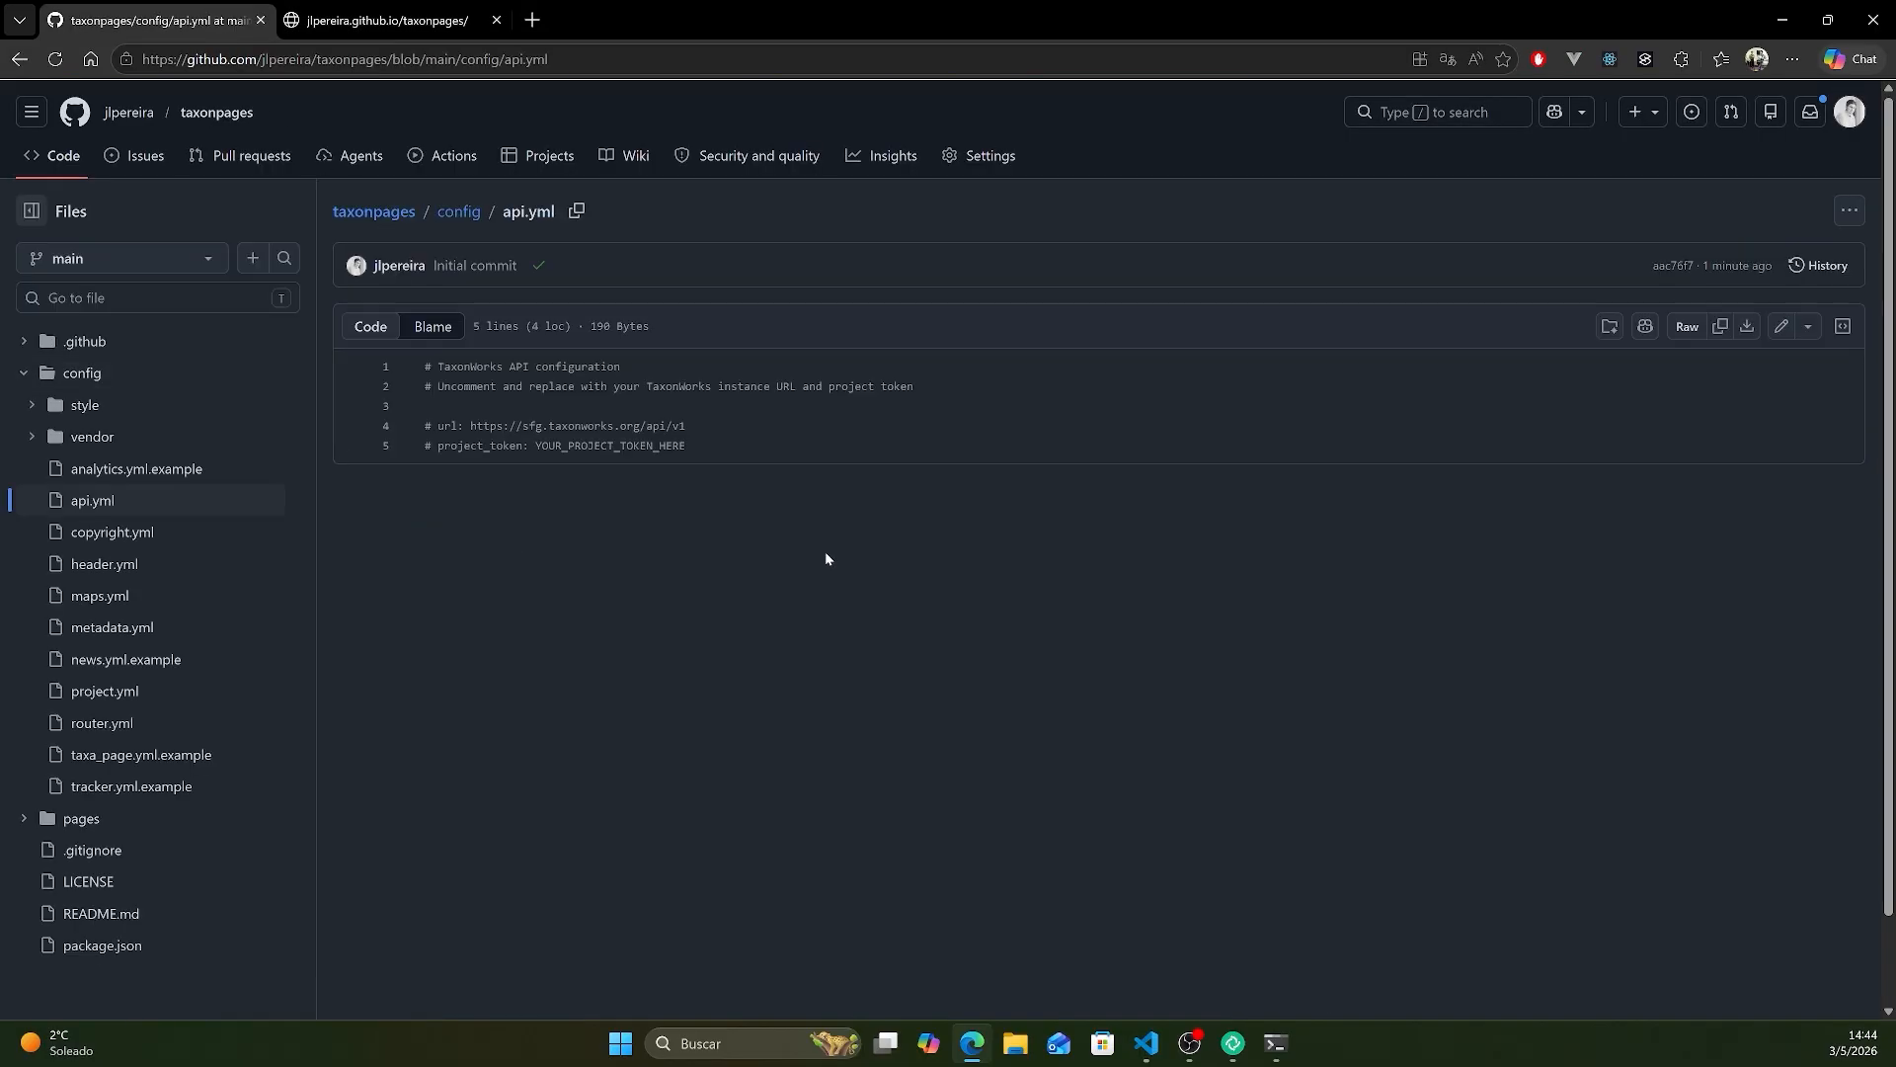
left_click(1777, 326)
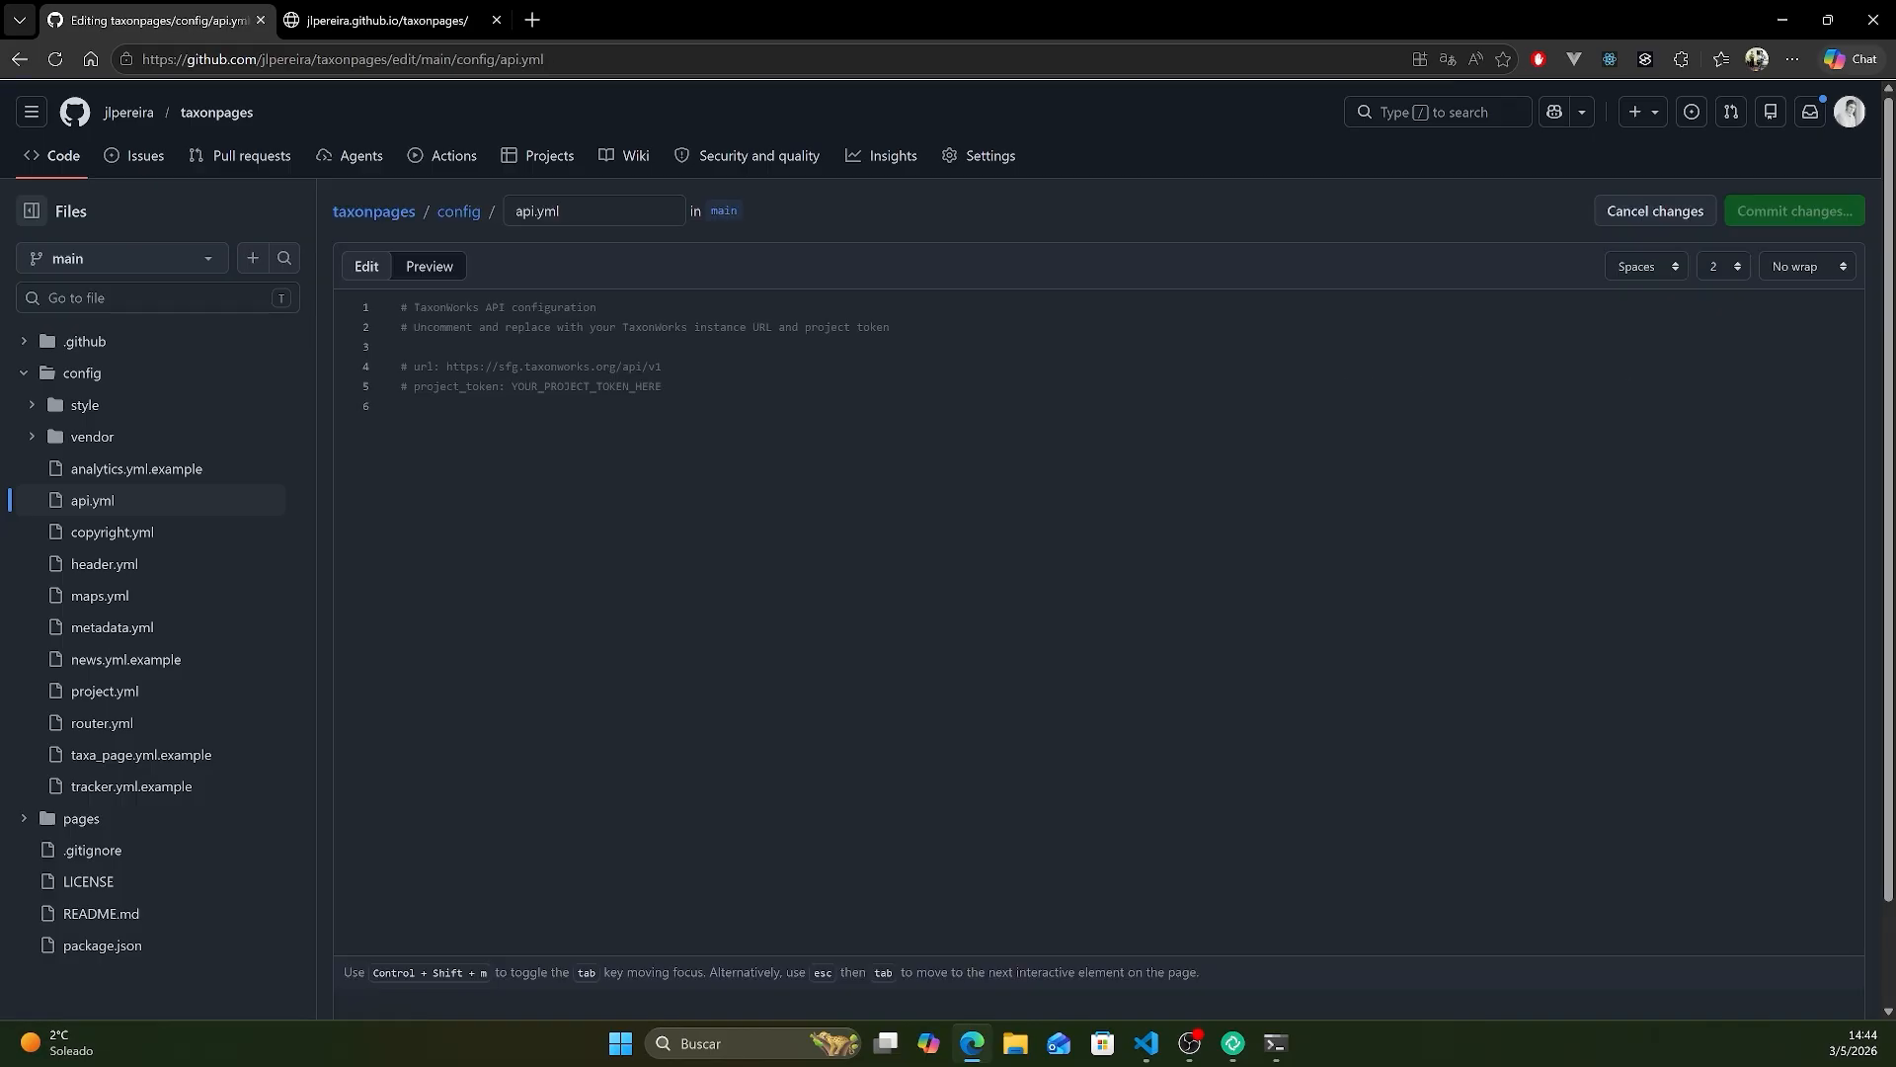
left_click(218, 111)
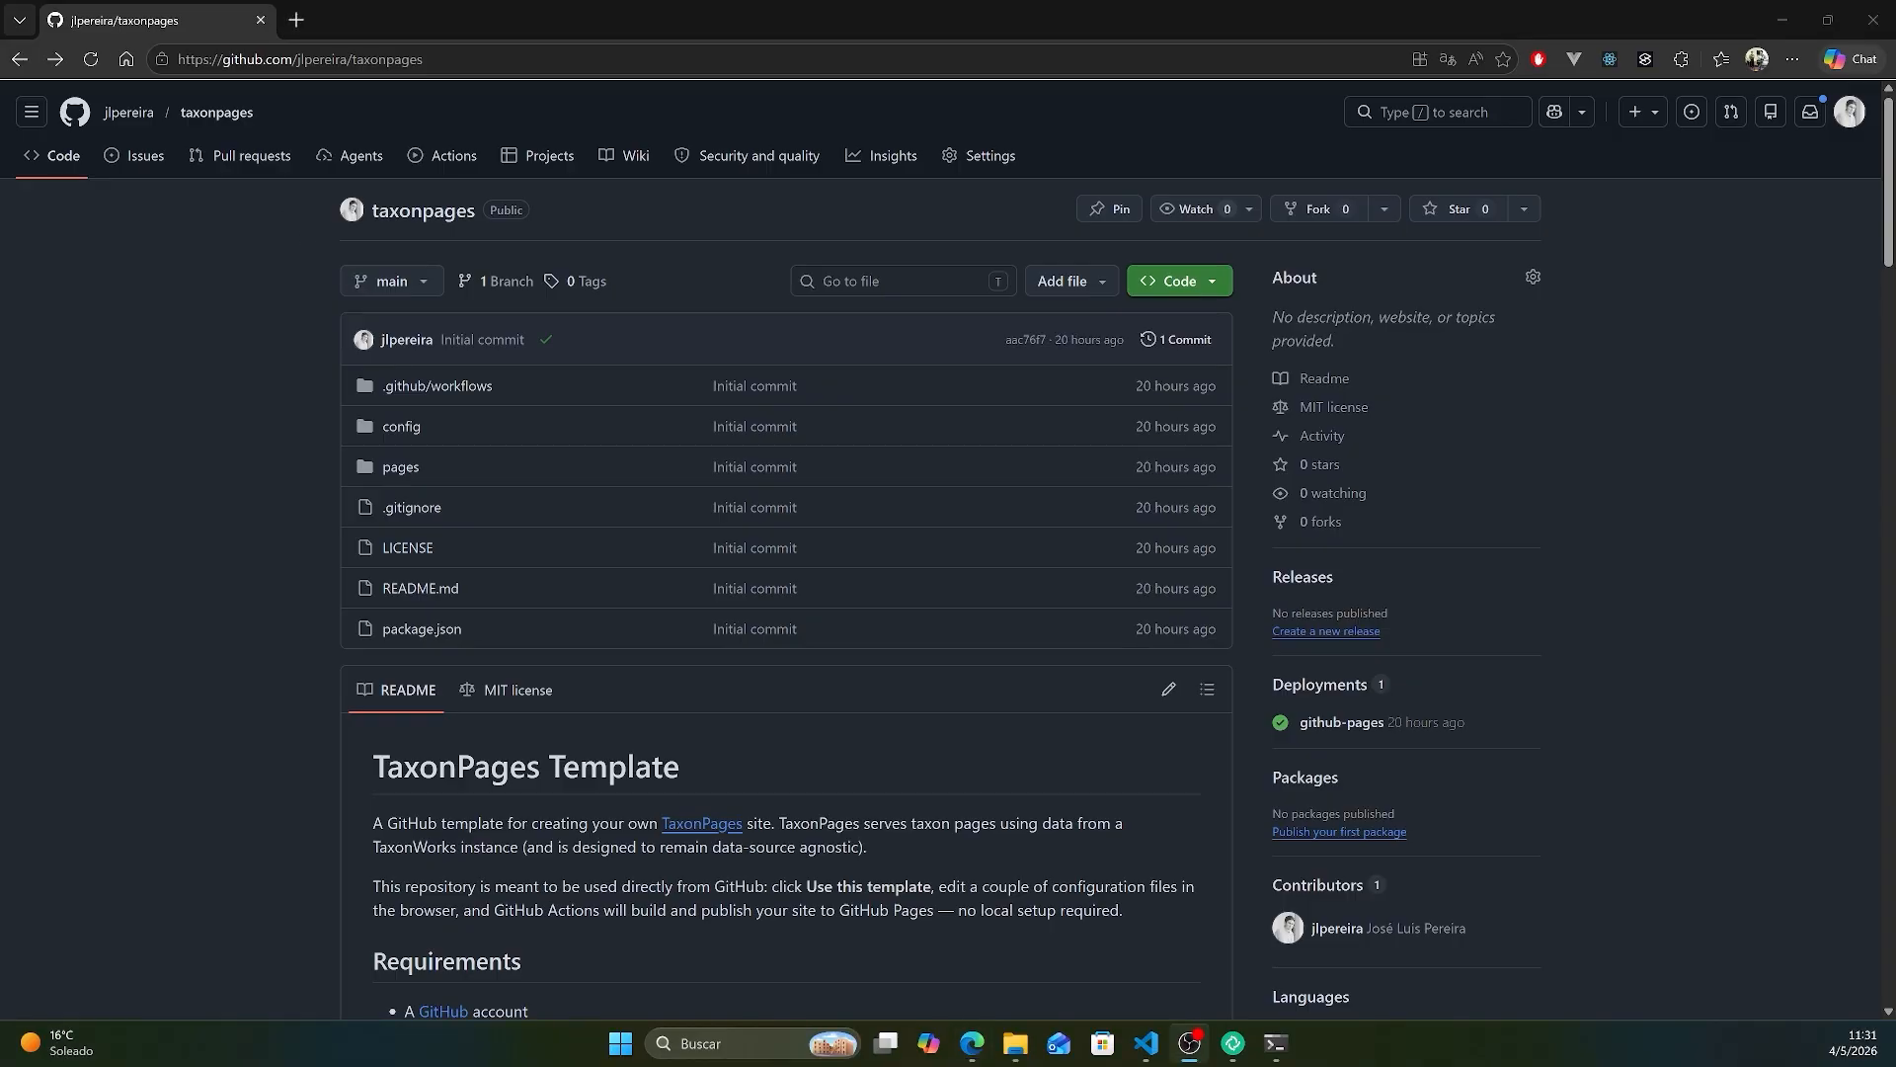
- Clone the taxonpages repository over HTTPS into the local Projects folder with git in a terminal
left_click(1207, 285)
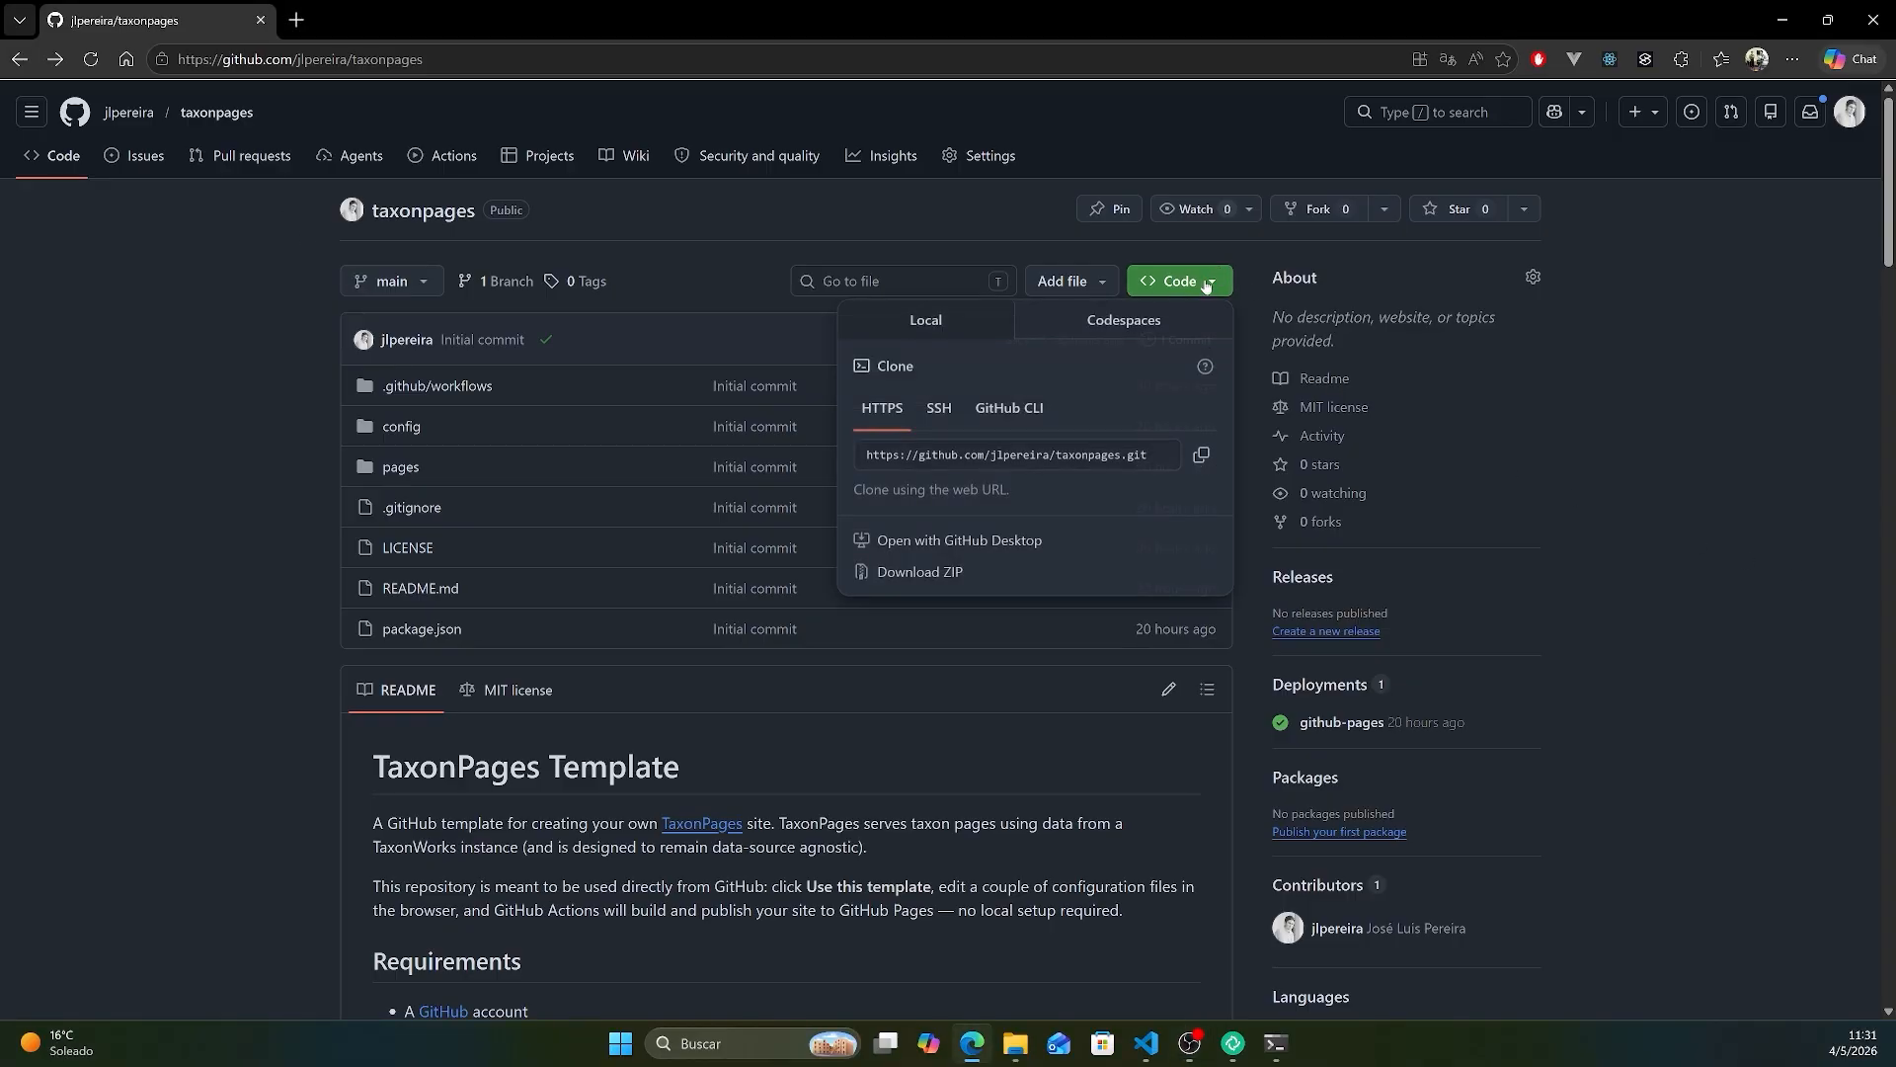
left_click(1202, 460)
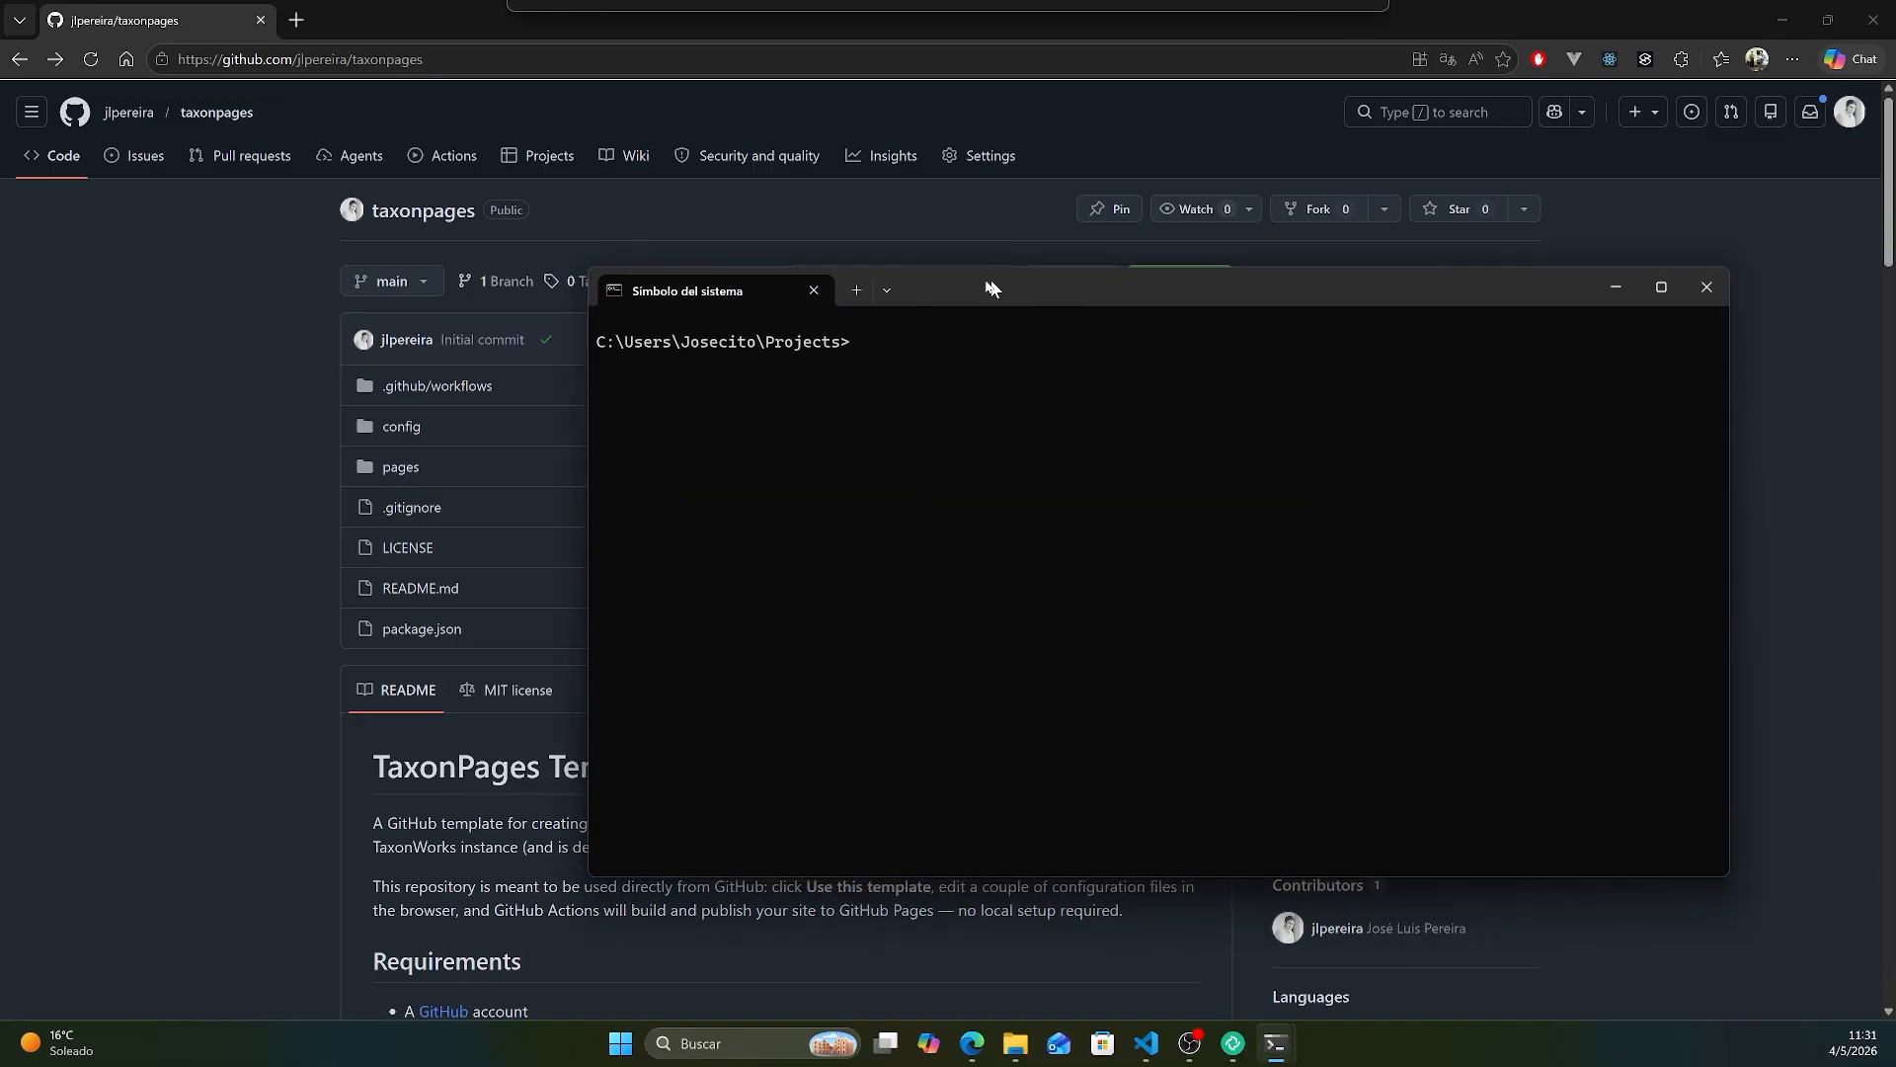
type("git clone")
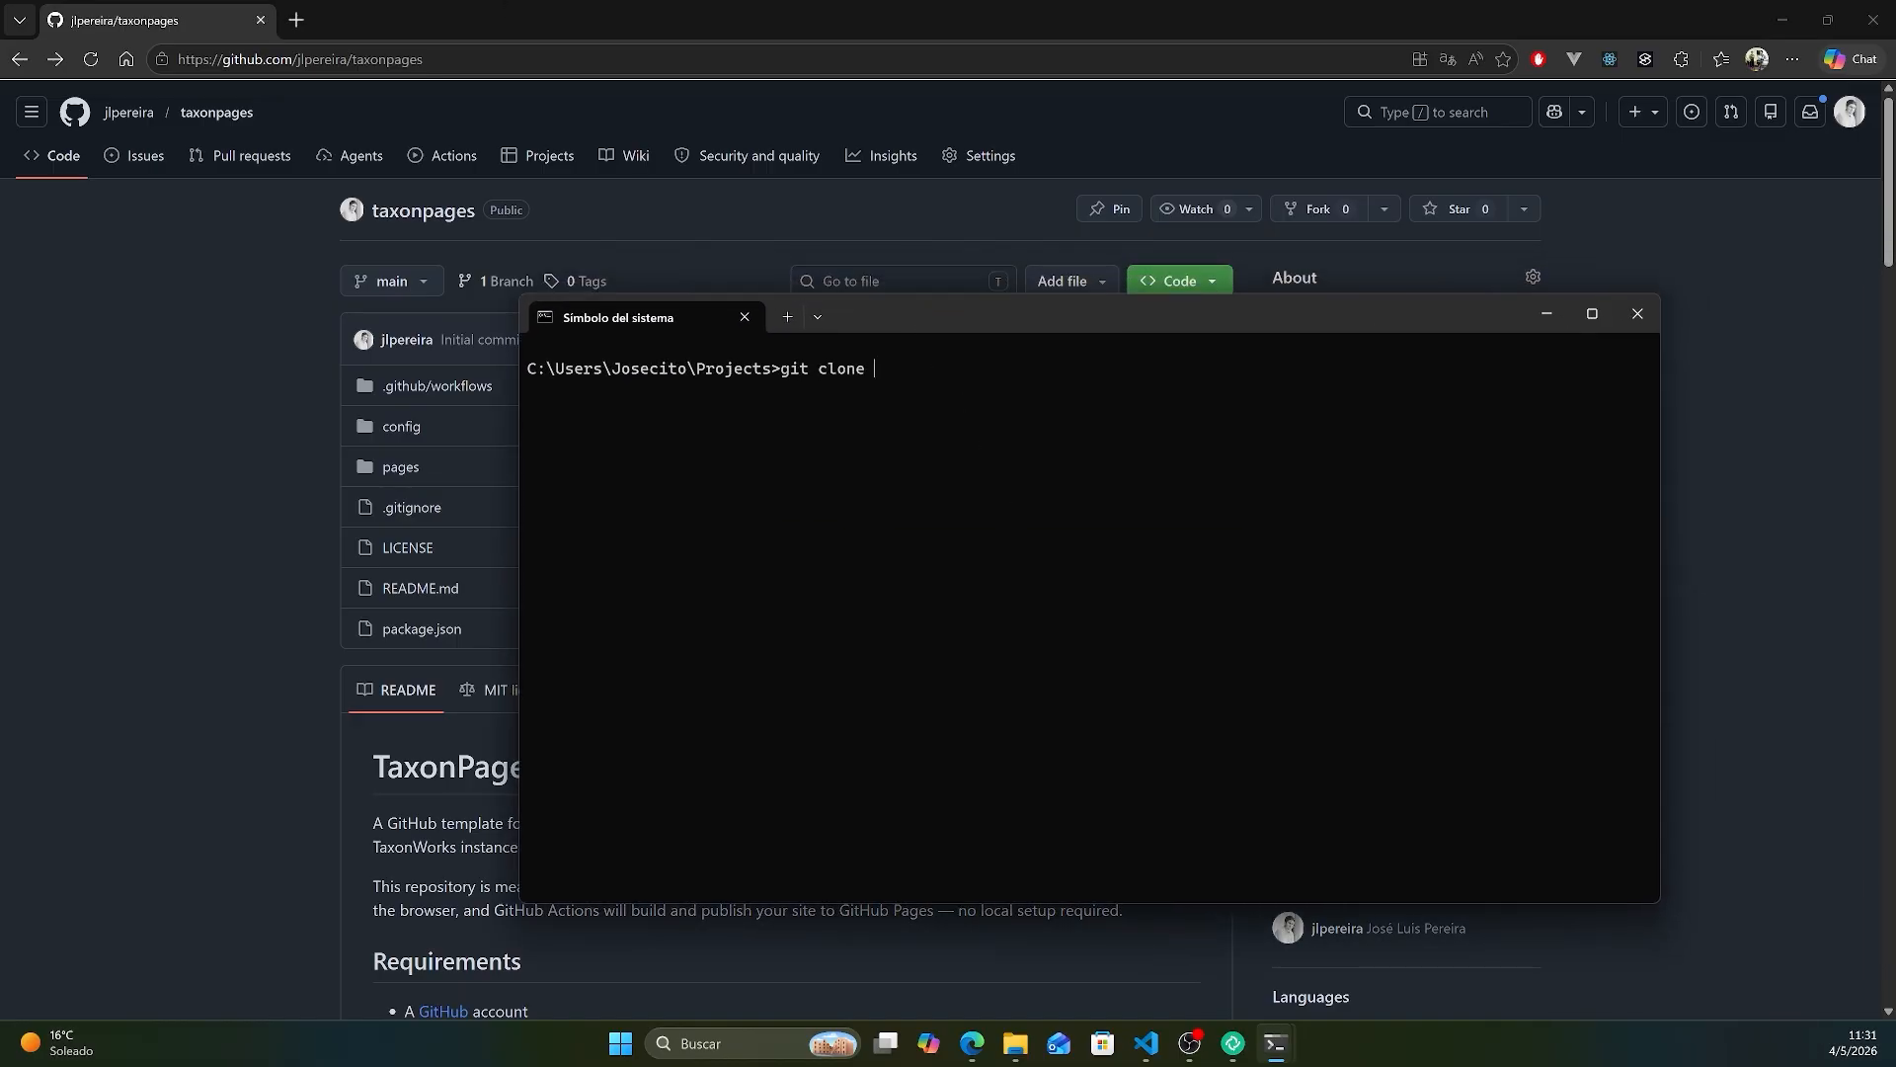
key("ctrl+v")
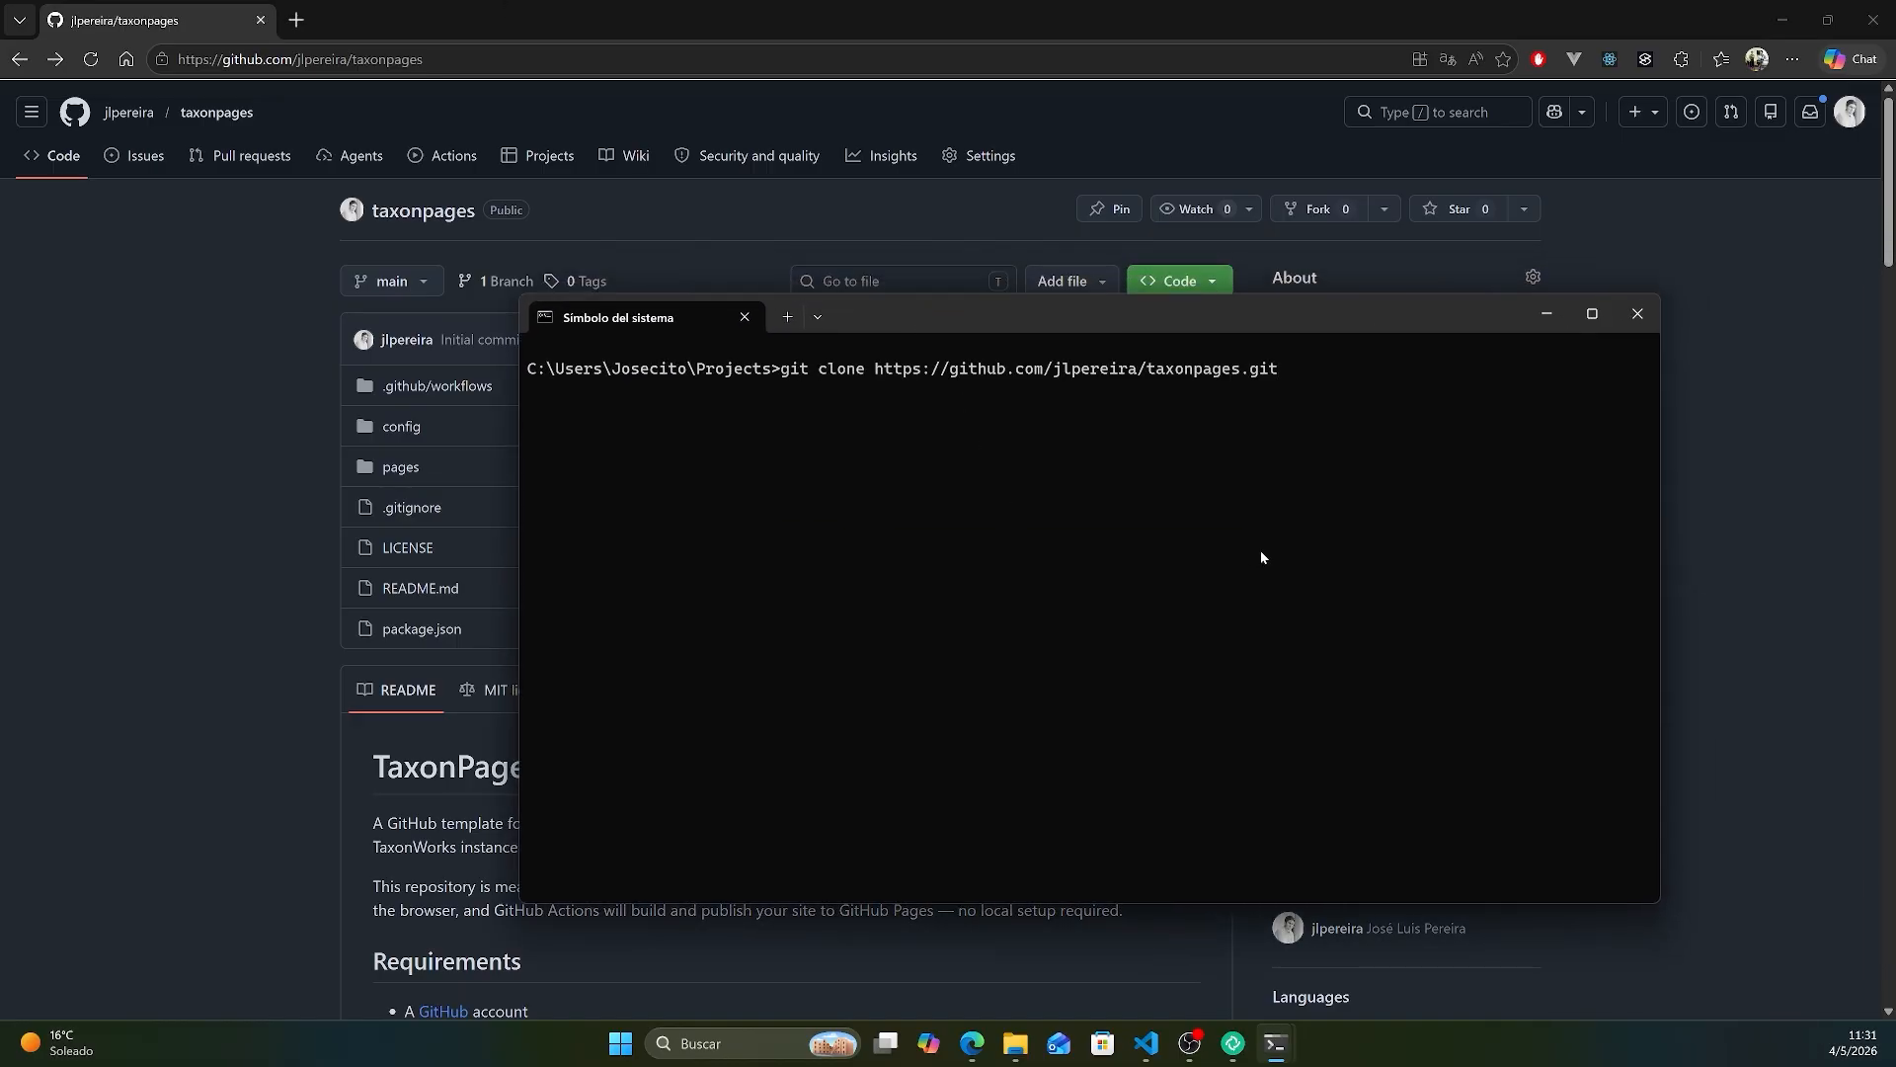
key("Return")
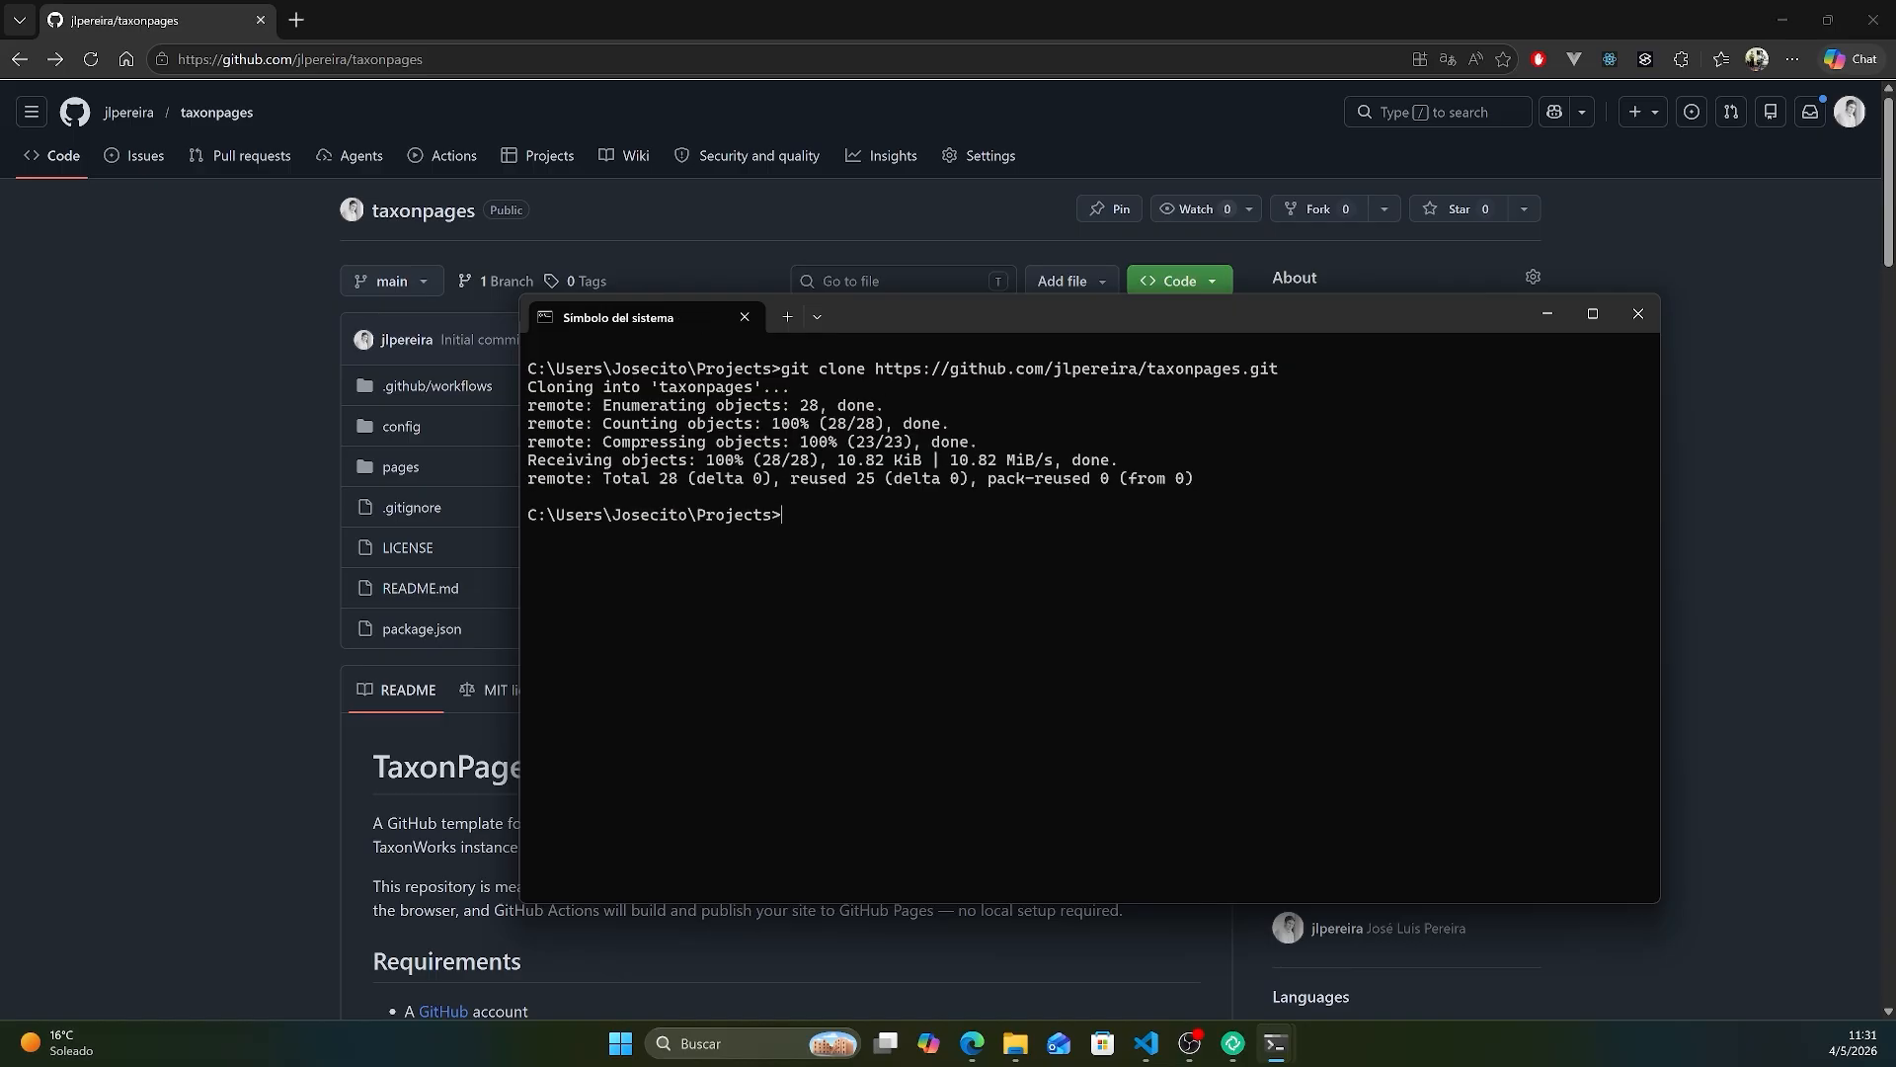
- Change into the cloned taxonpages folder and install its dependencies with npm install
type("cd taxonp")
key("Tab")
key("Return")
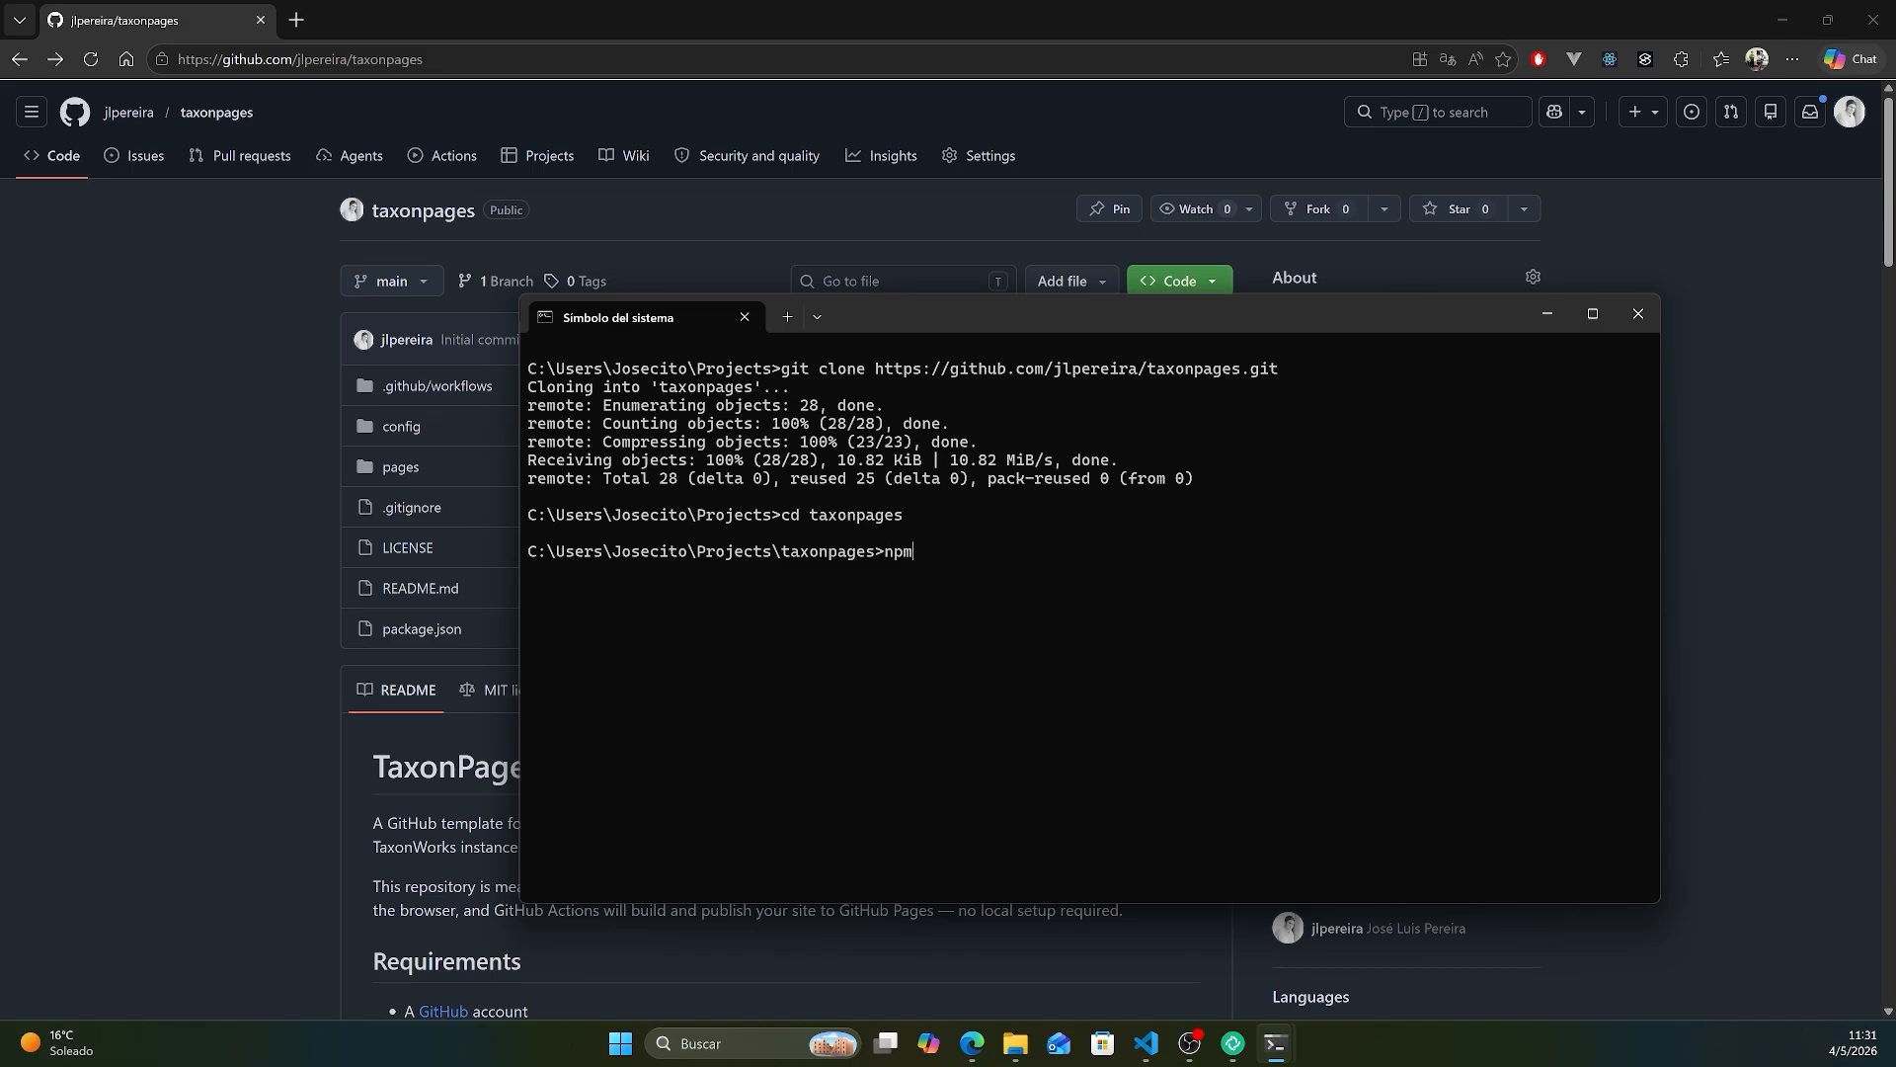
type("npm install")
key("Return")
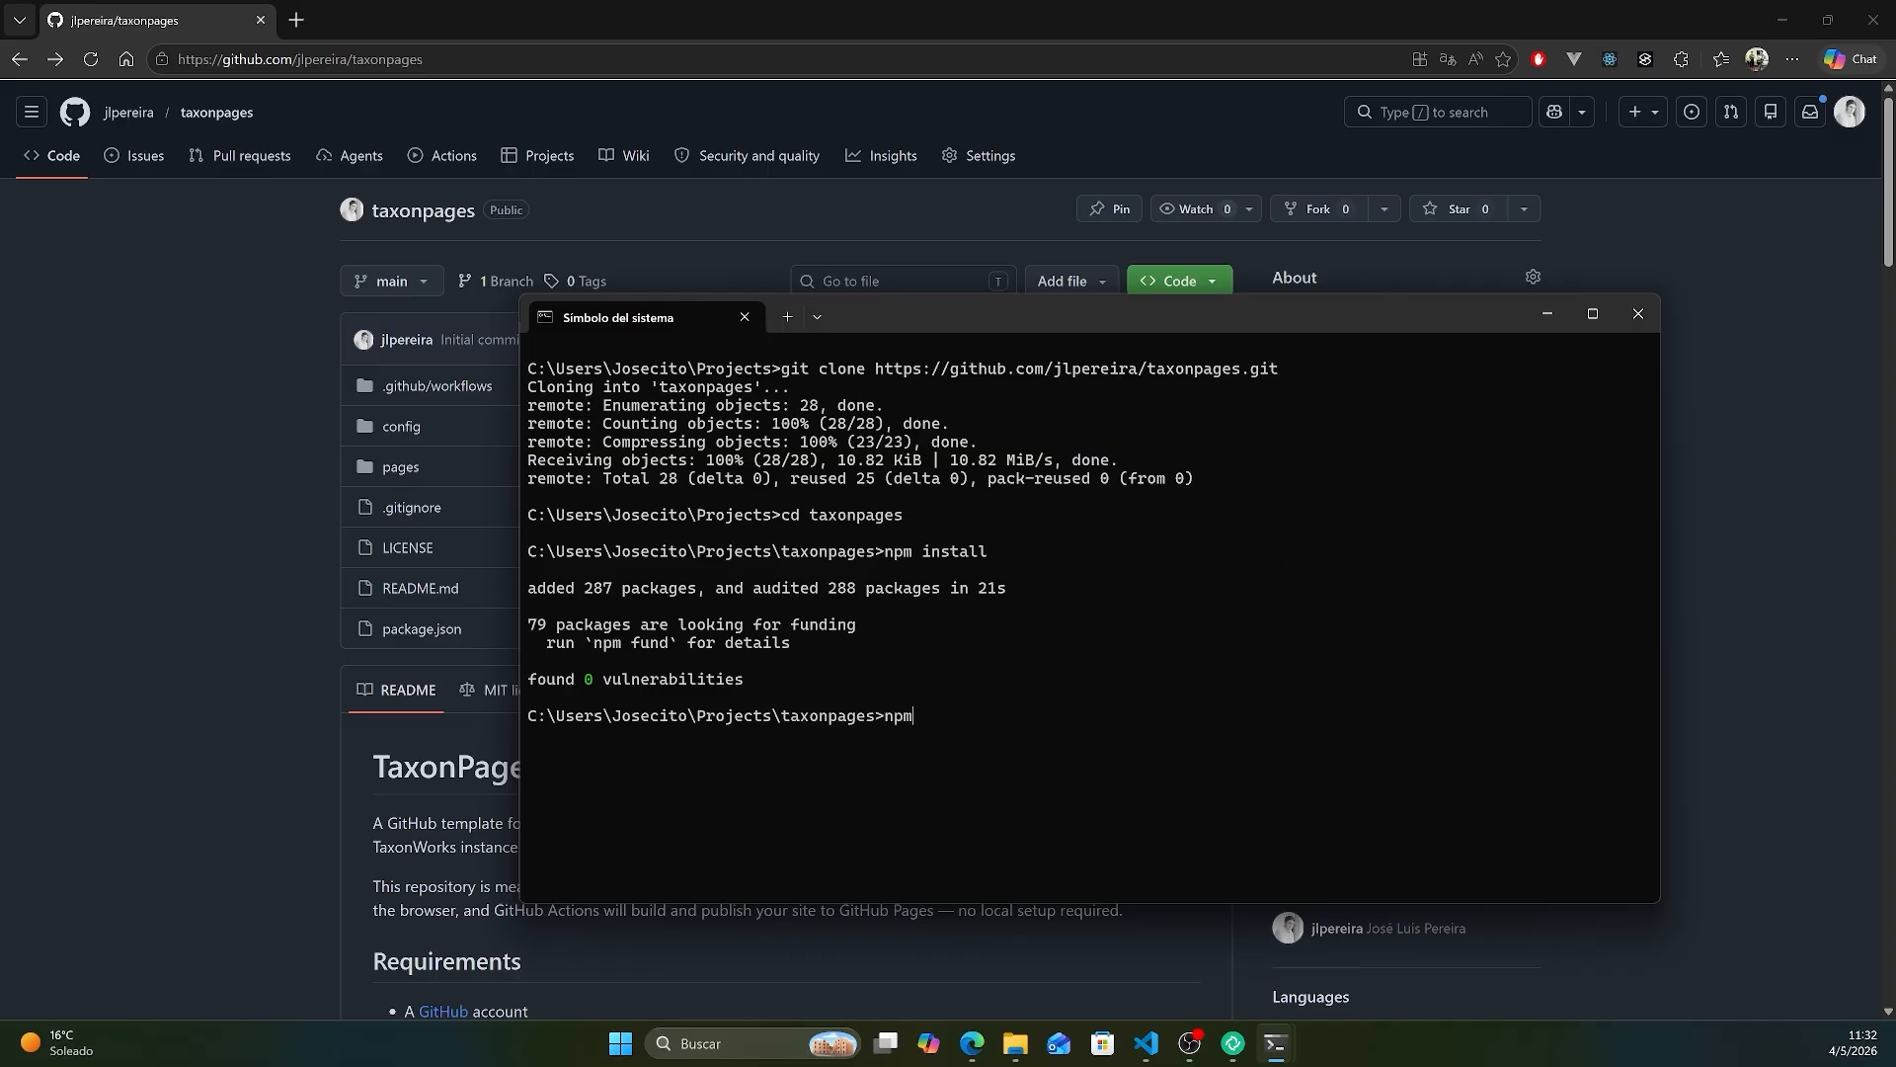
- Start the local development server with npm run dev and open the local TaxonPages site in the browser
type("npm run dev")
key("Return")
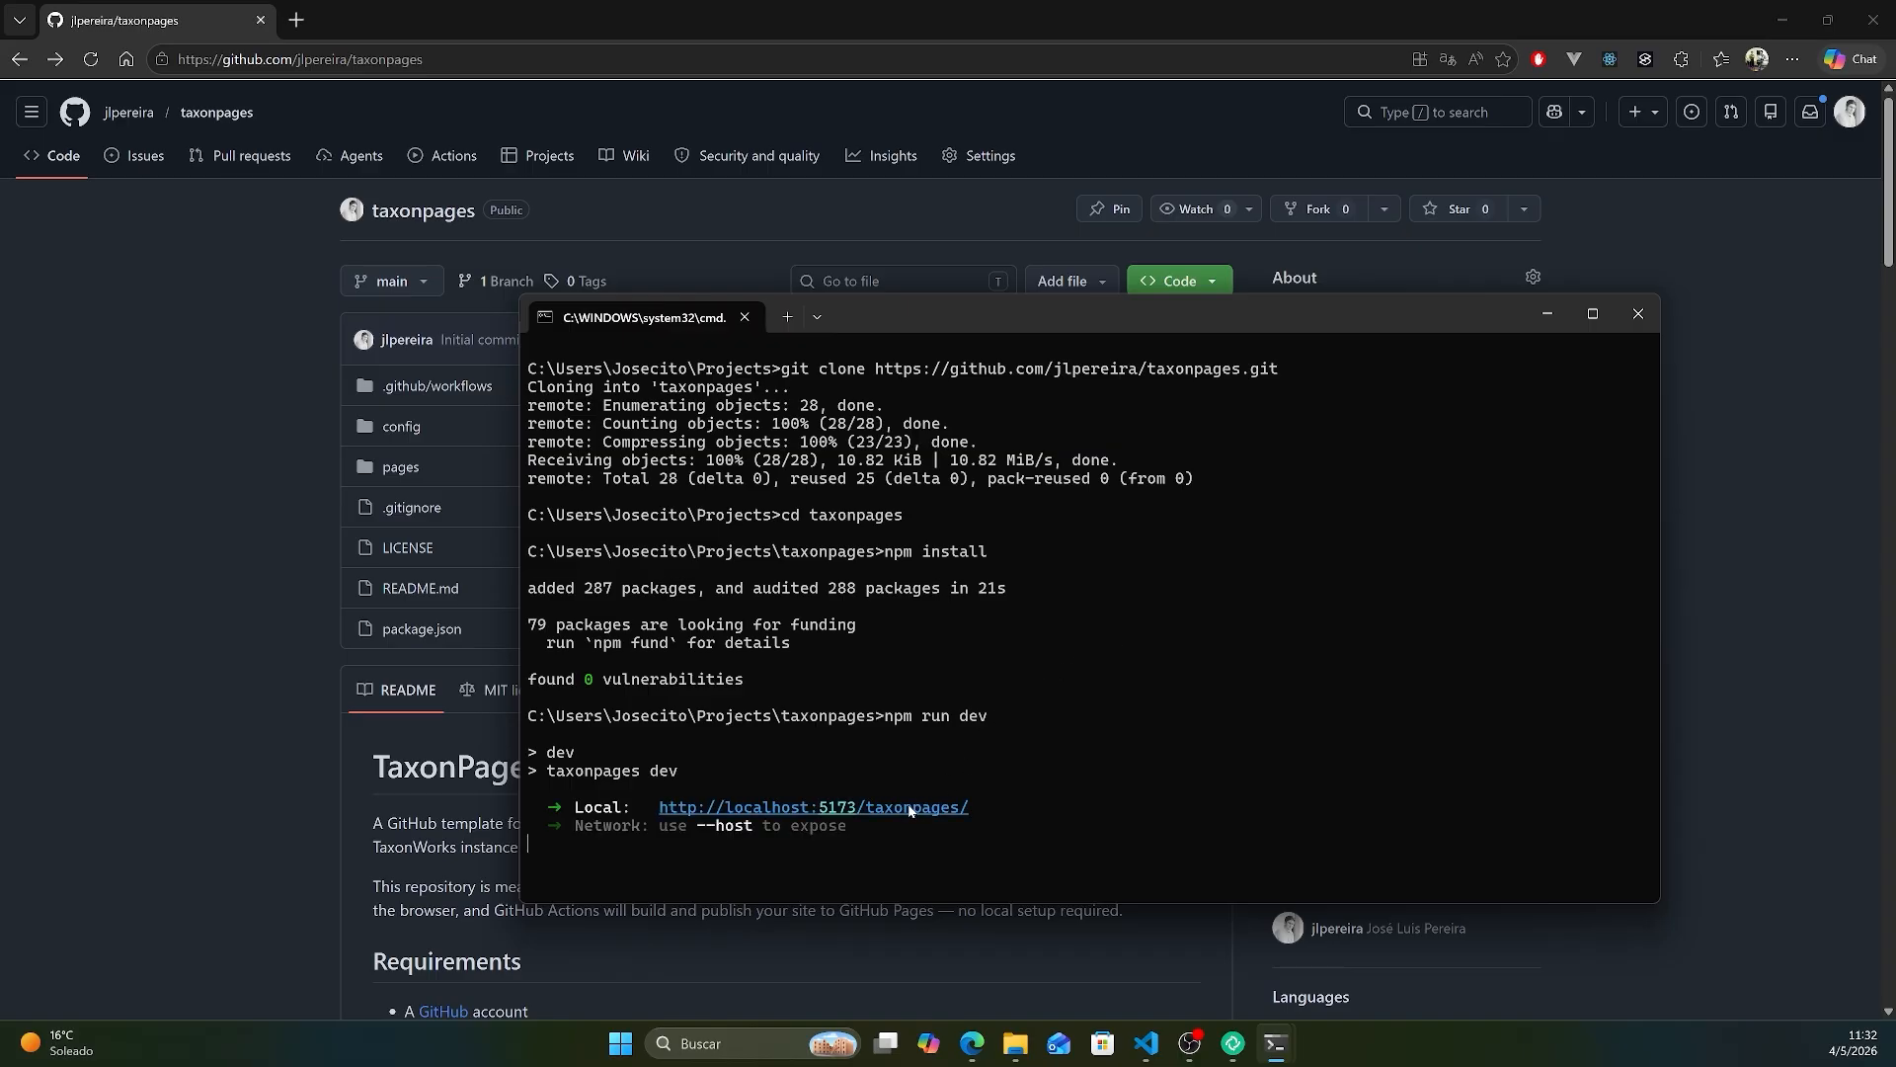
left_click(906, 806, "ctrl")
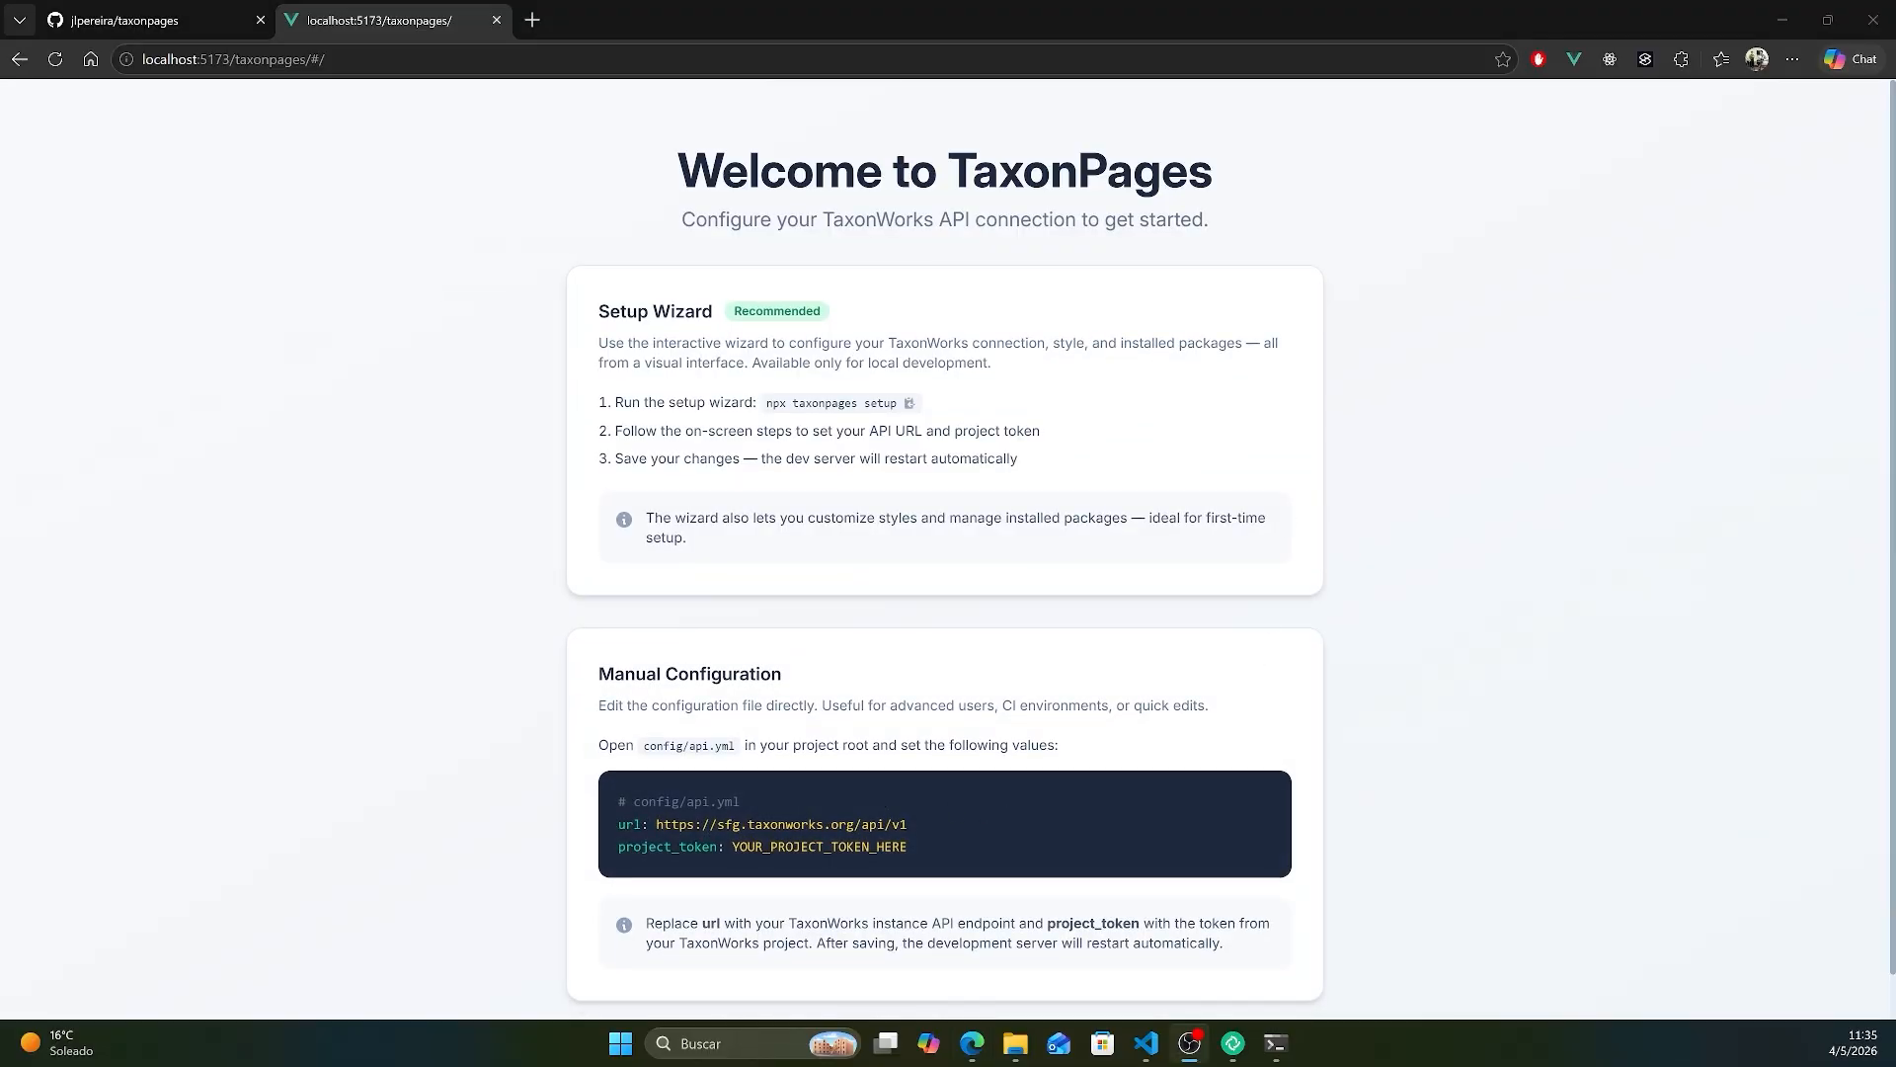
- Launch the TaxonPages setup wizard for the taxonpages project from another terminal window
left_click_drag(1895, 338, 1147, 294)
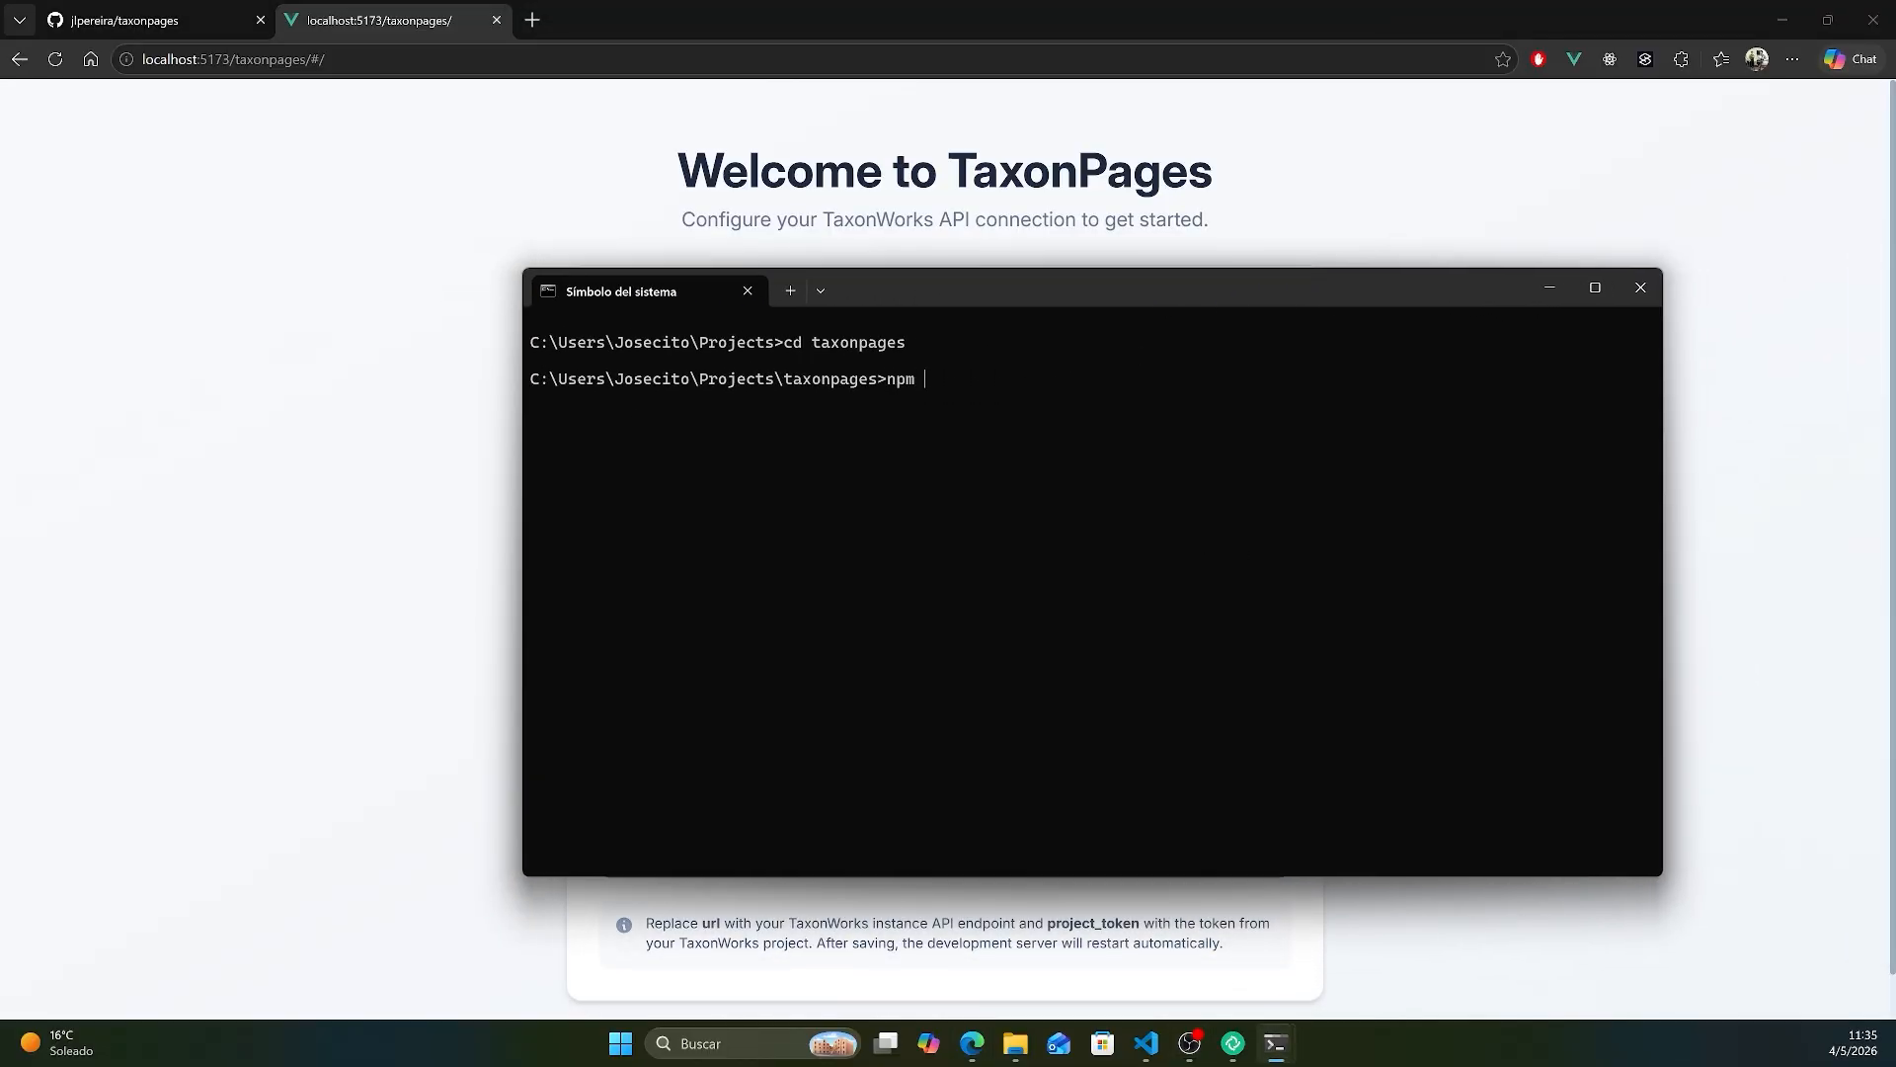
type("setup")
key("Return")
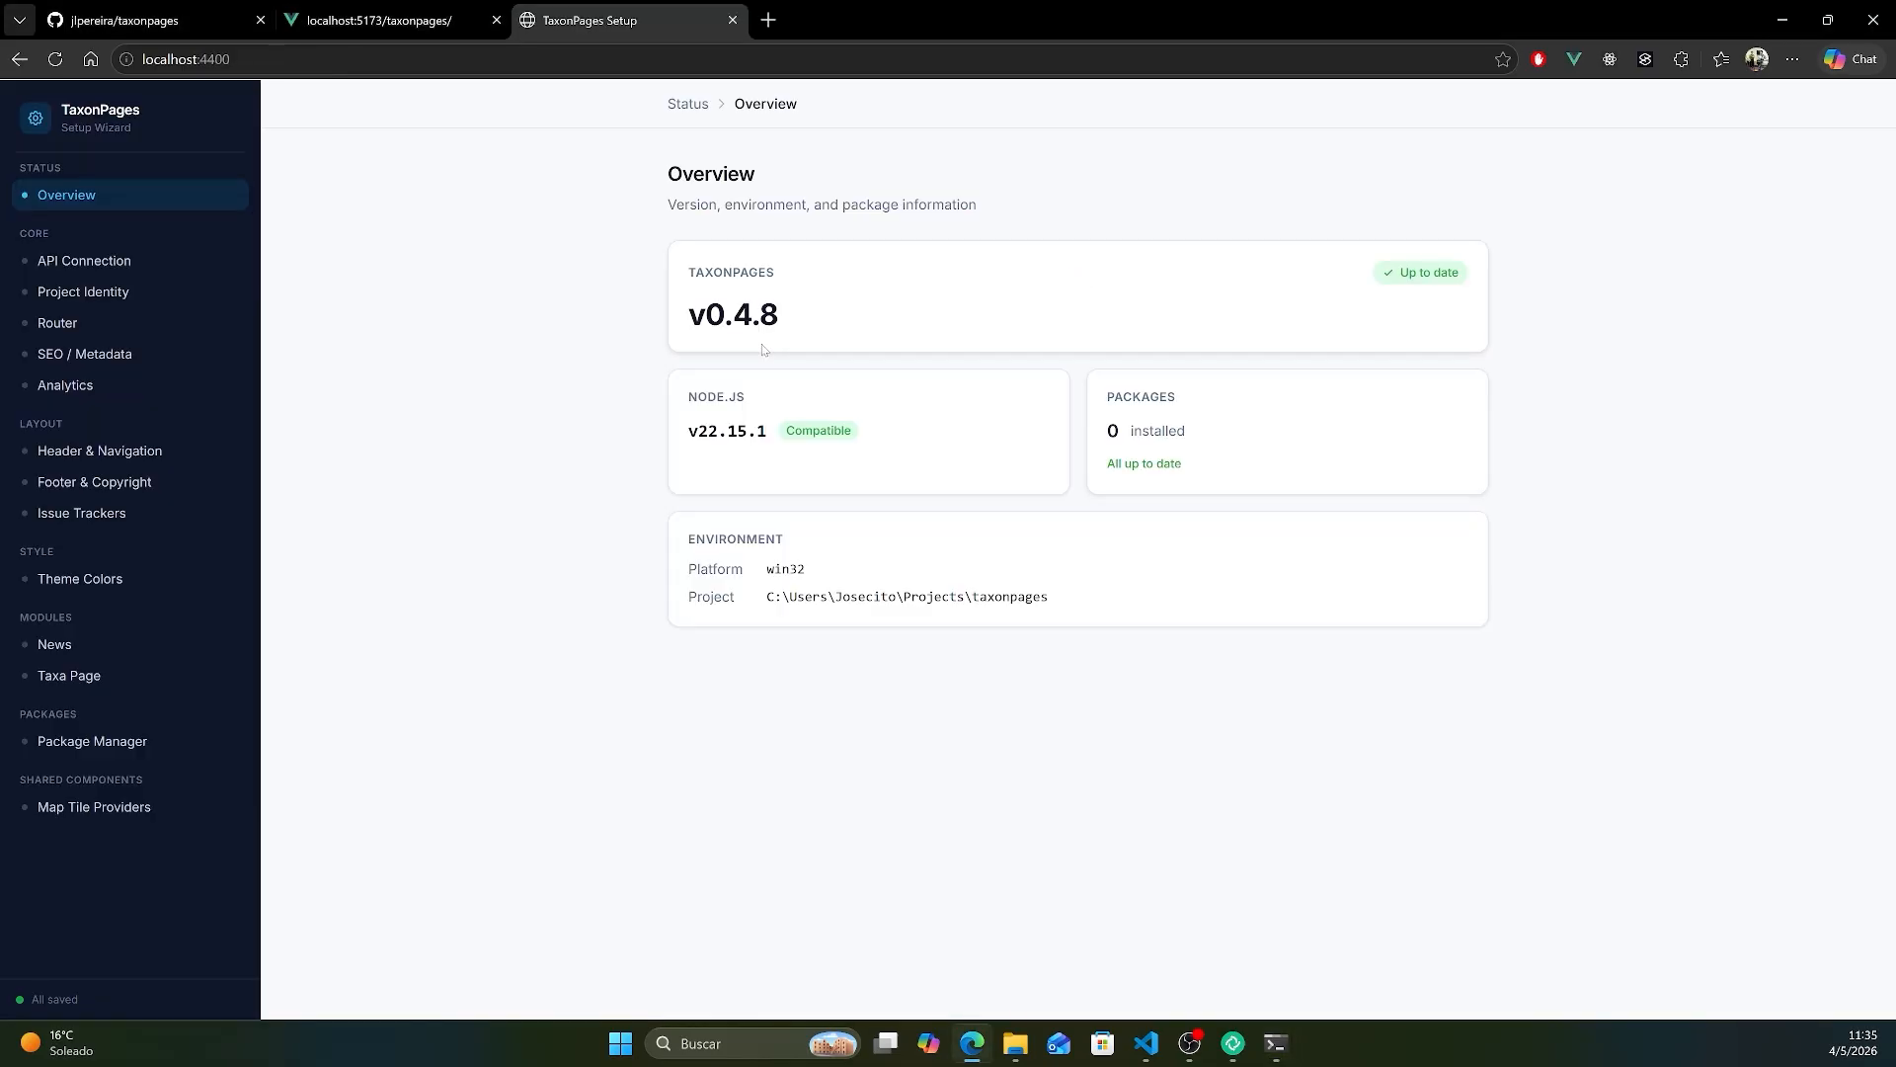
- Examine the wizard's API Connection settings, comparing the manual input option with browsing projects
left_click(97, 262)
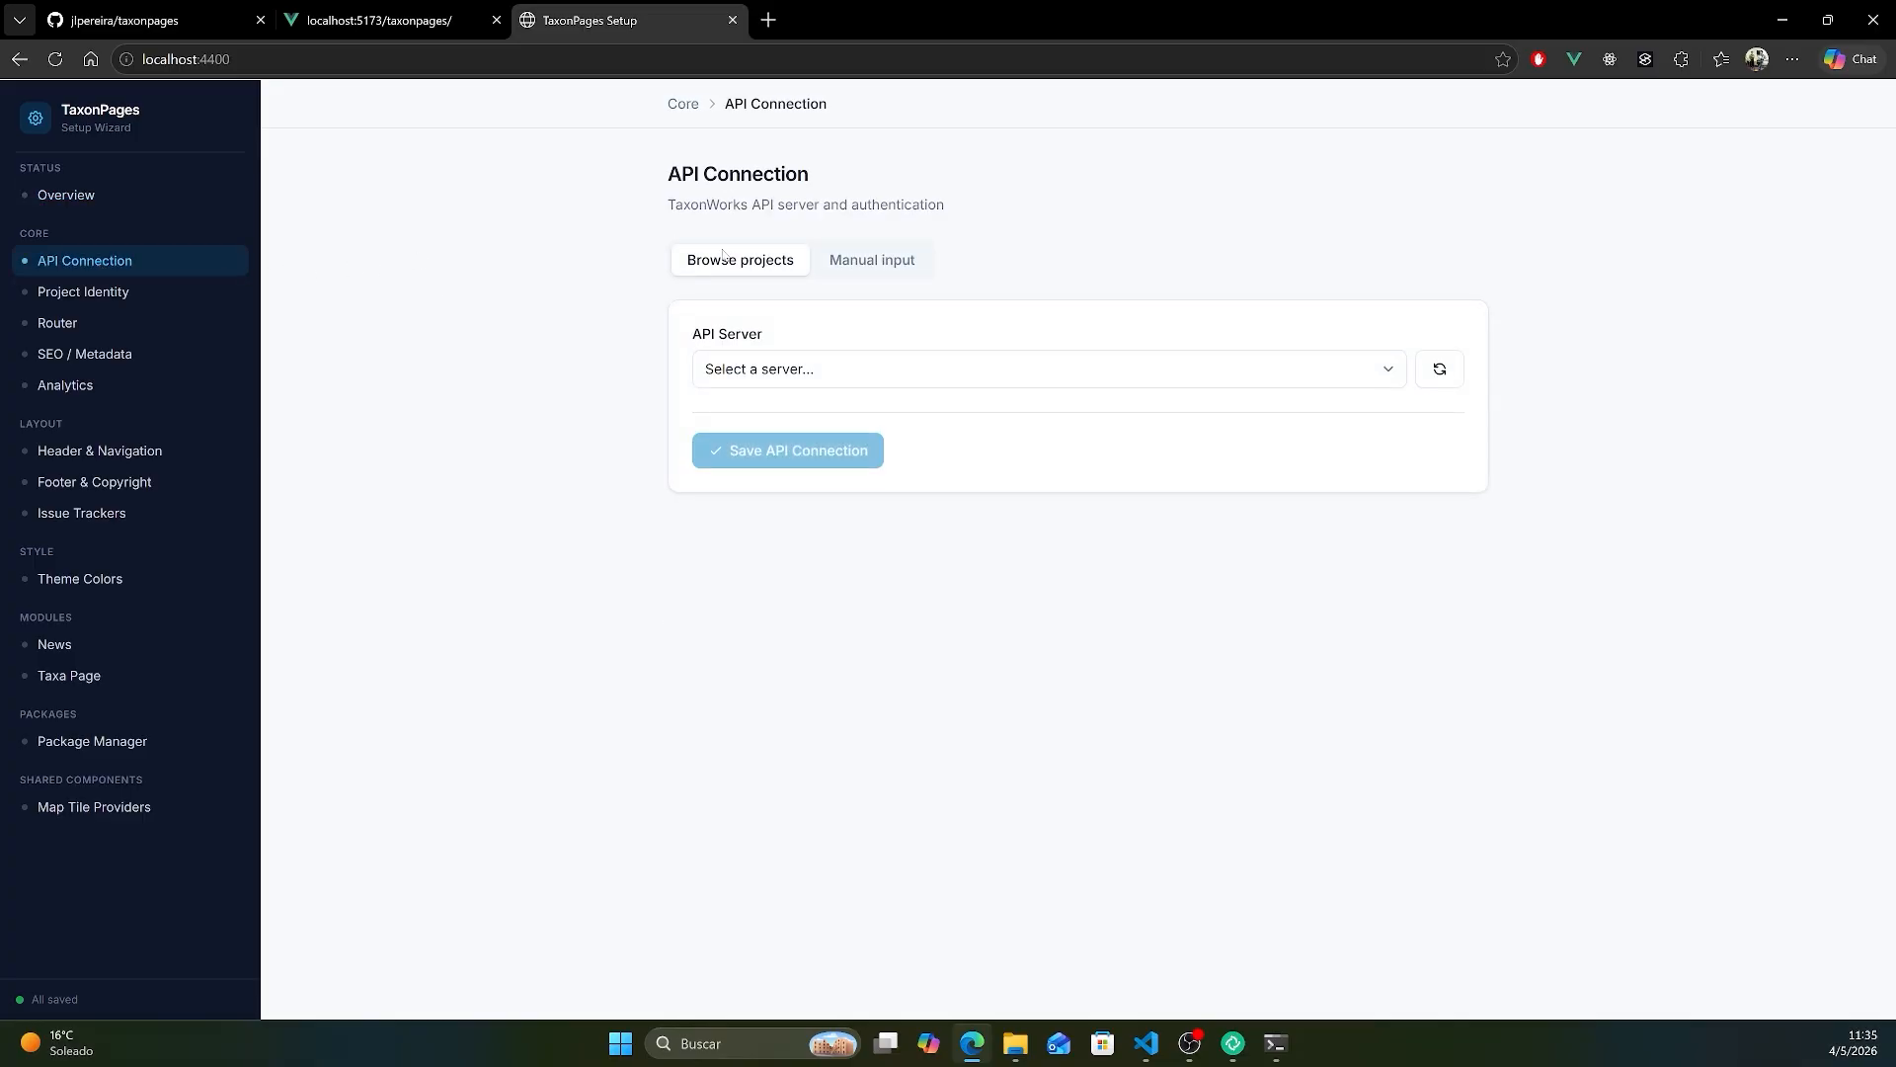
left_click(858, 267)
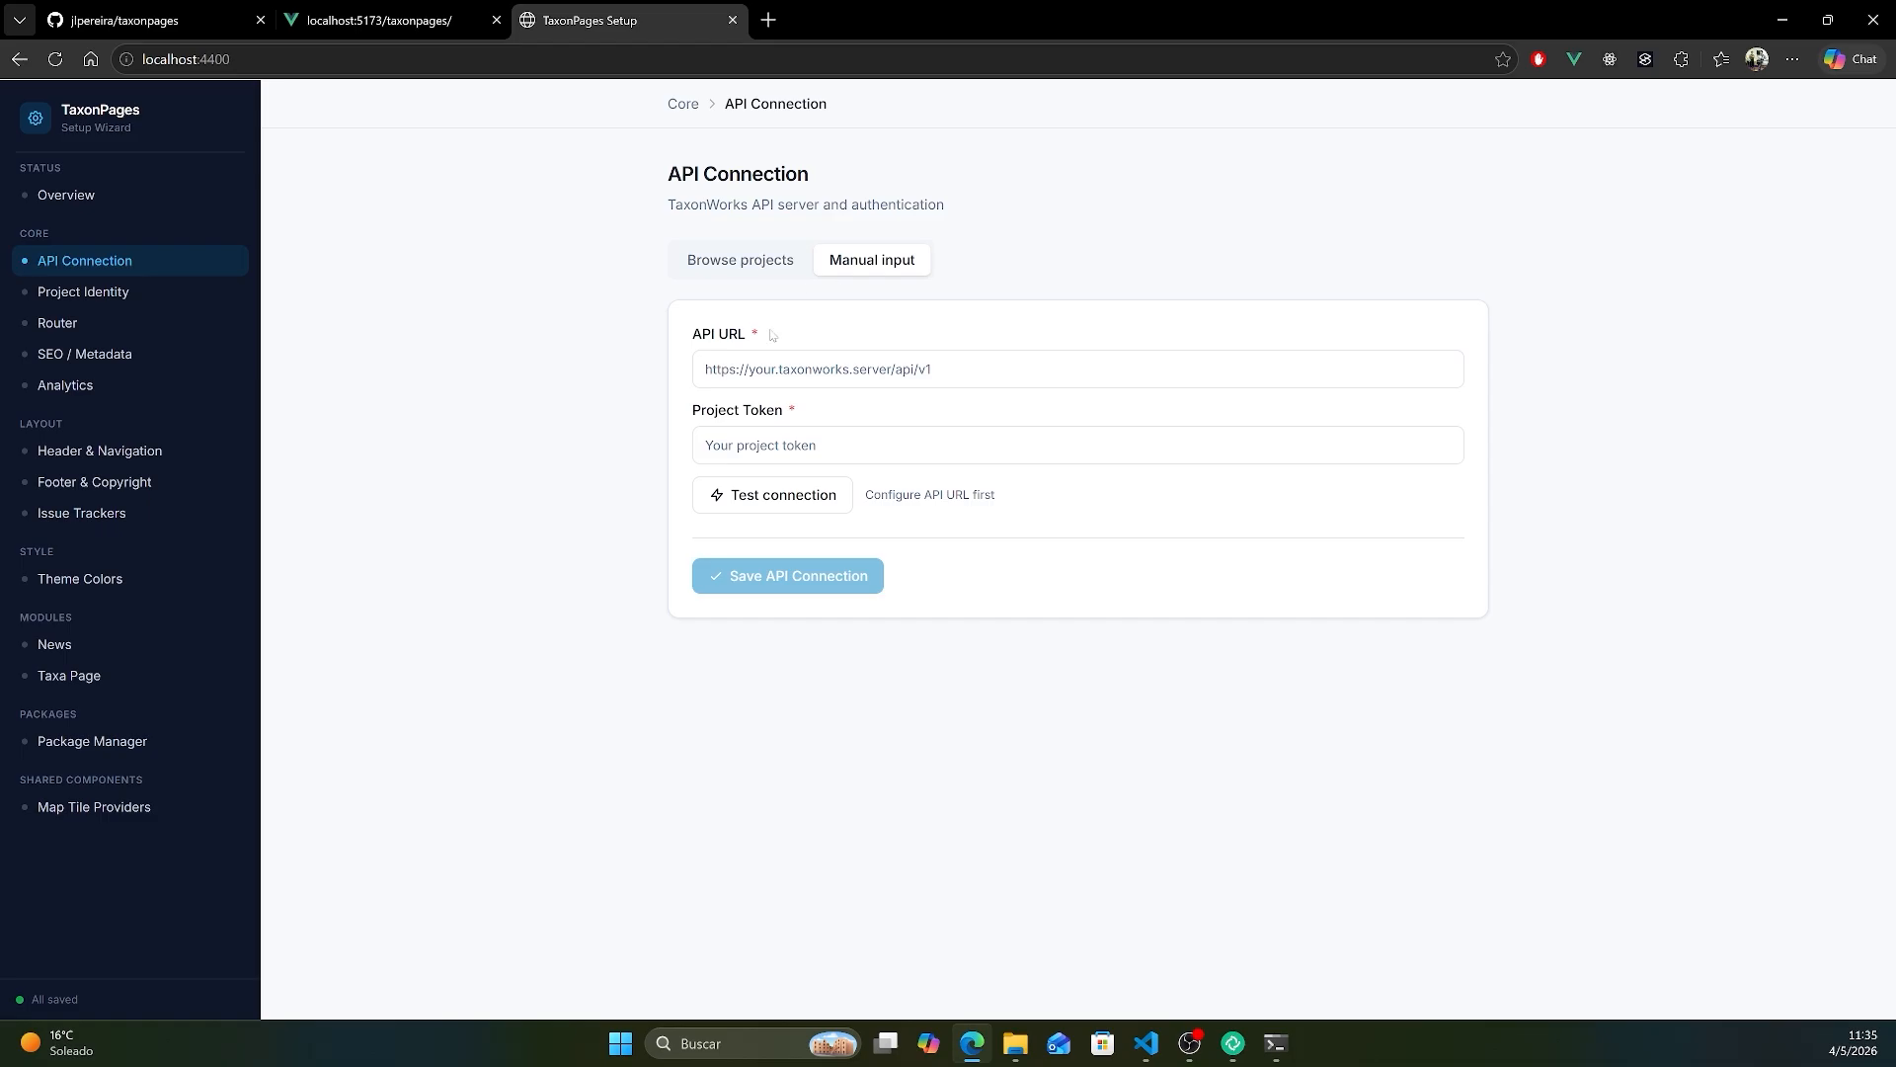
left_click(748, 266)
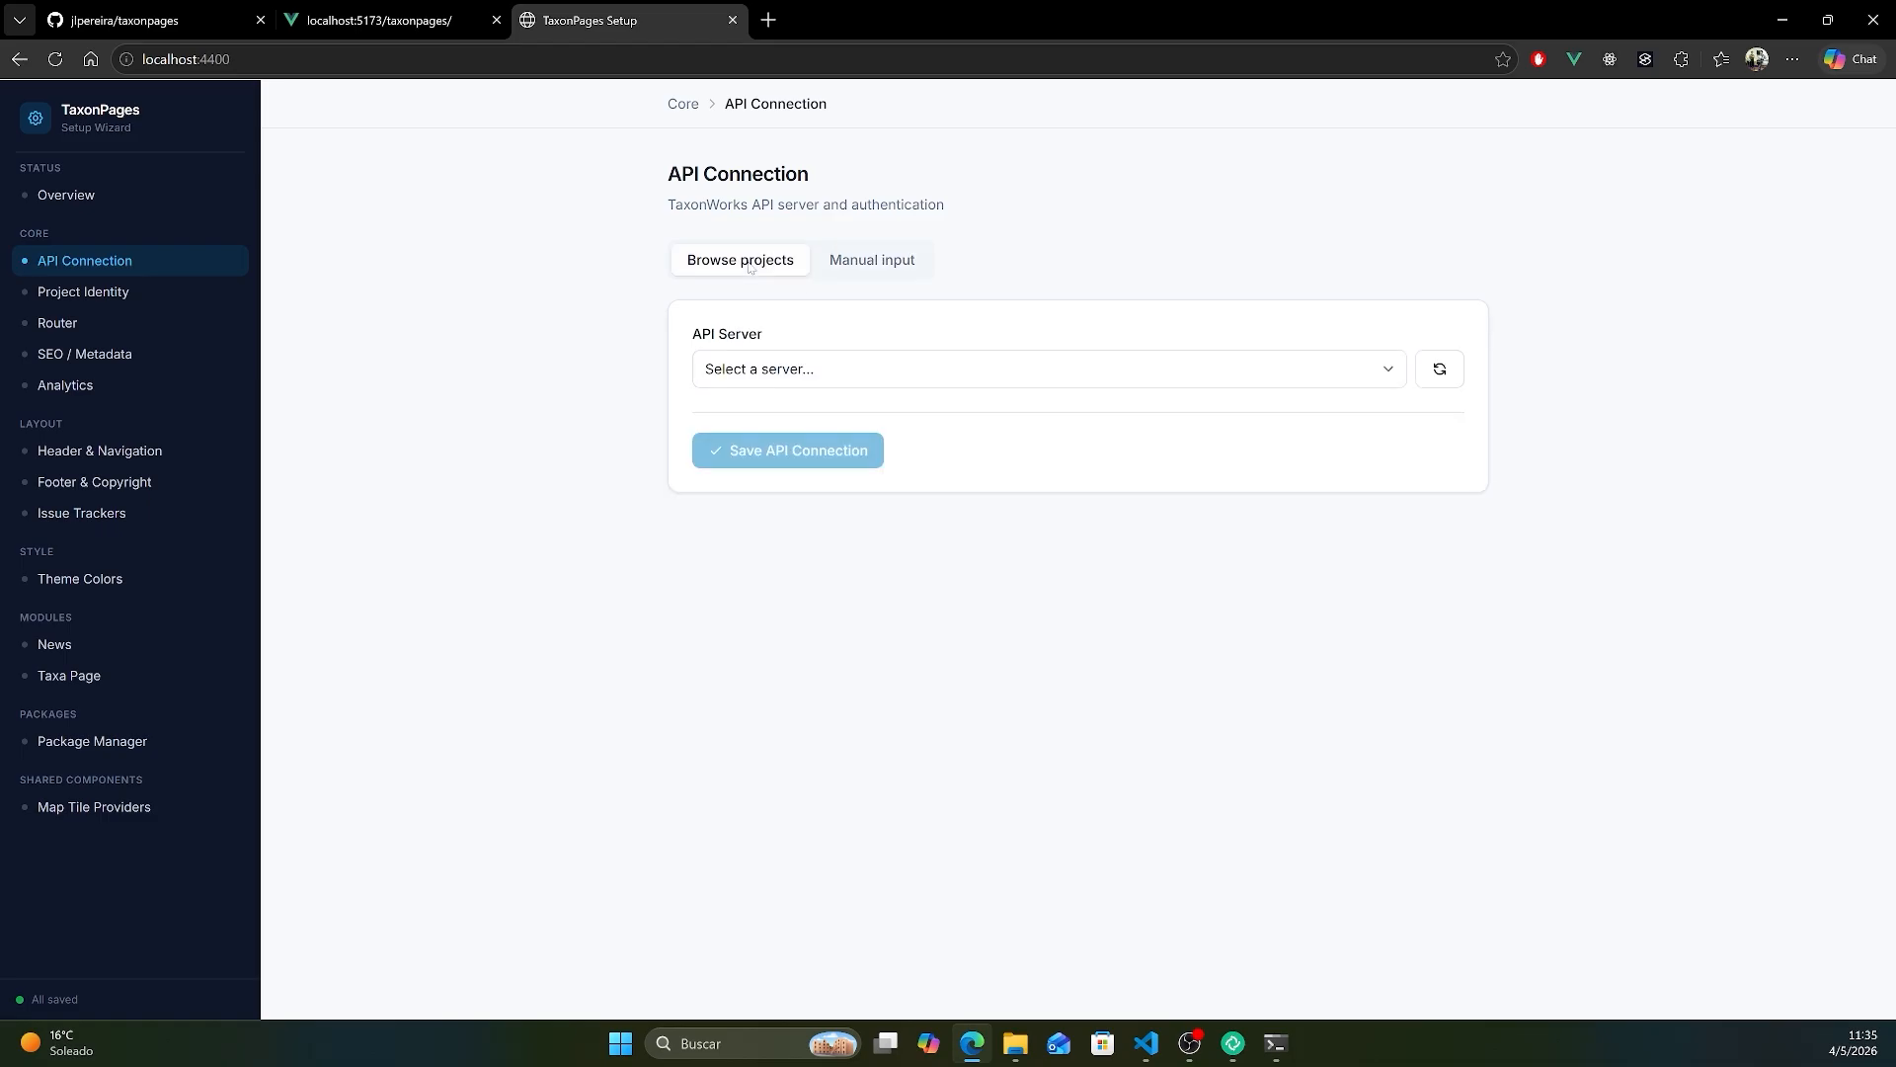
- Set the API connection to the Orthoptera Species File project on Species File Group (sfg.taxonworks.org) and save it from a separate wizard window
left_click(834, 368)
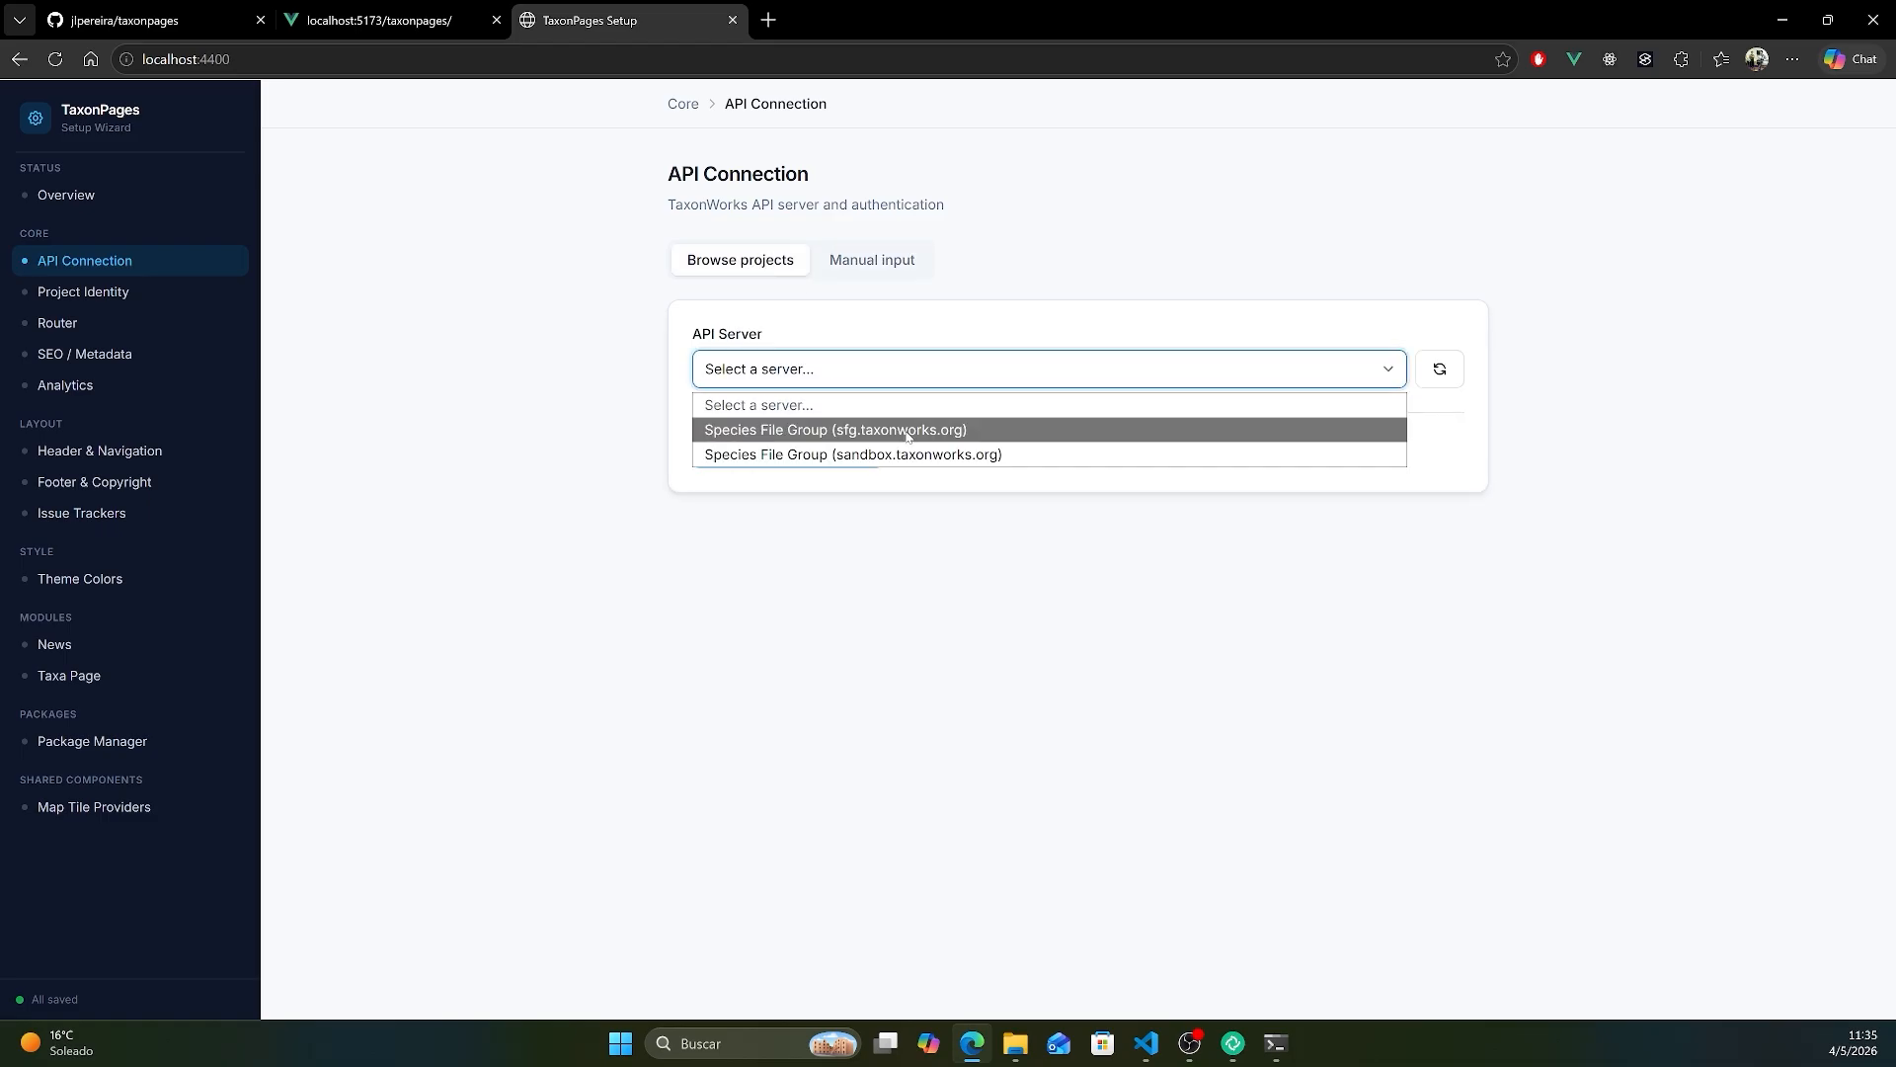
left_click(894, 430)
left_click(888, 453)
scroll(916, 731, "down", 15)
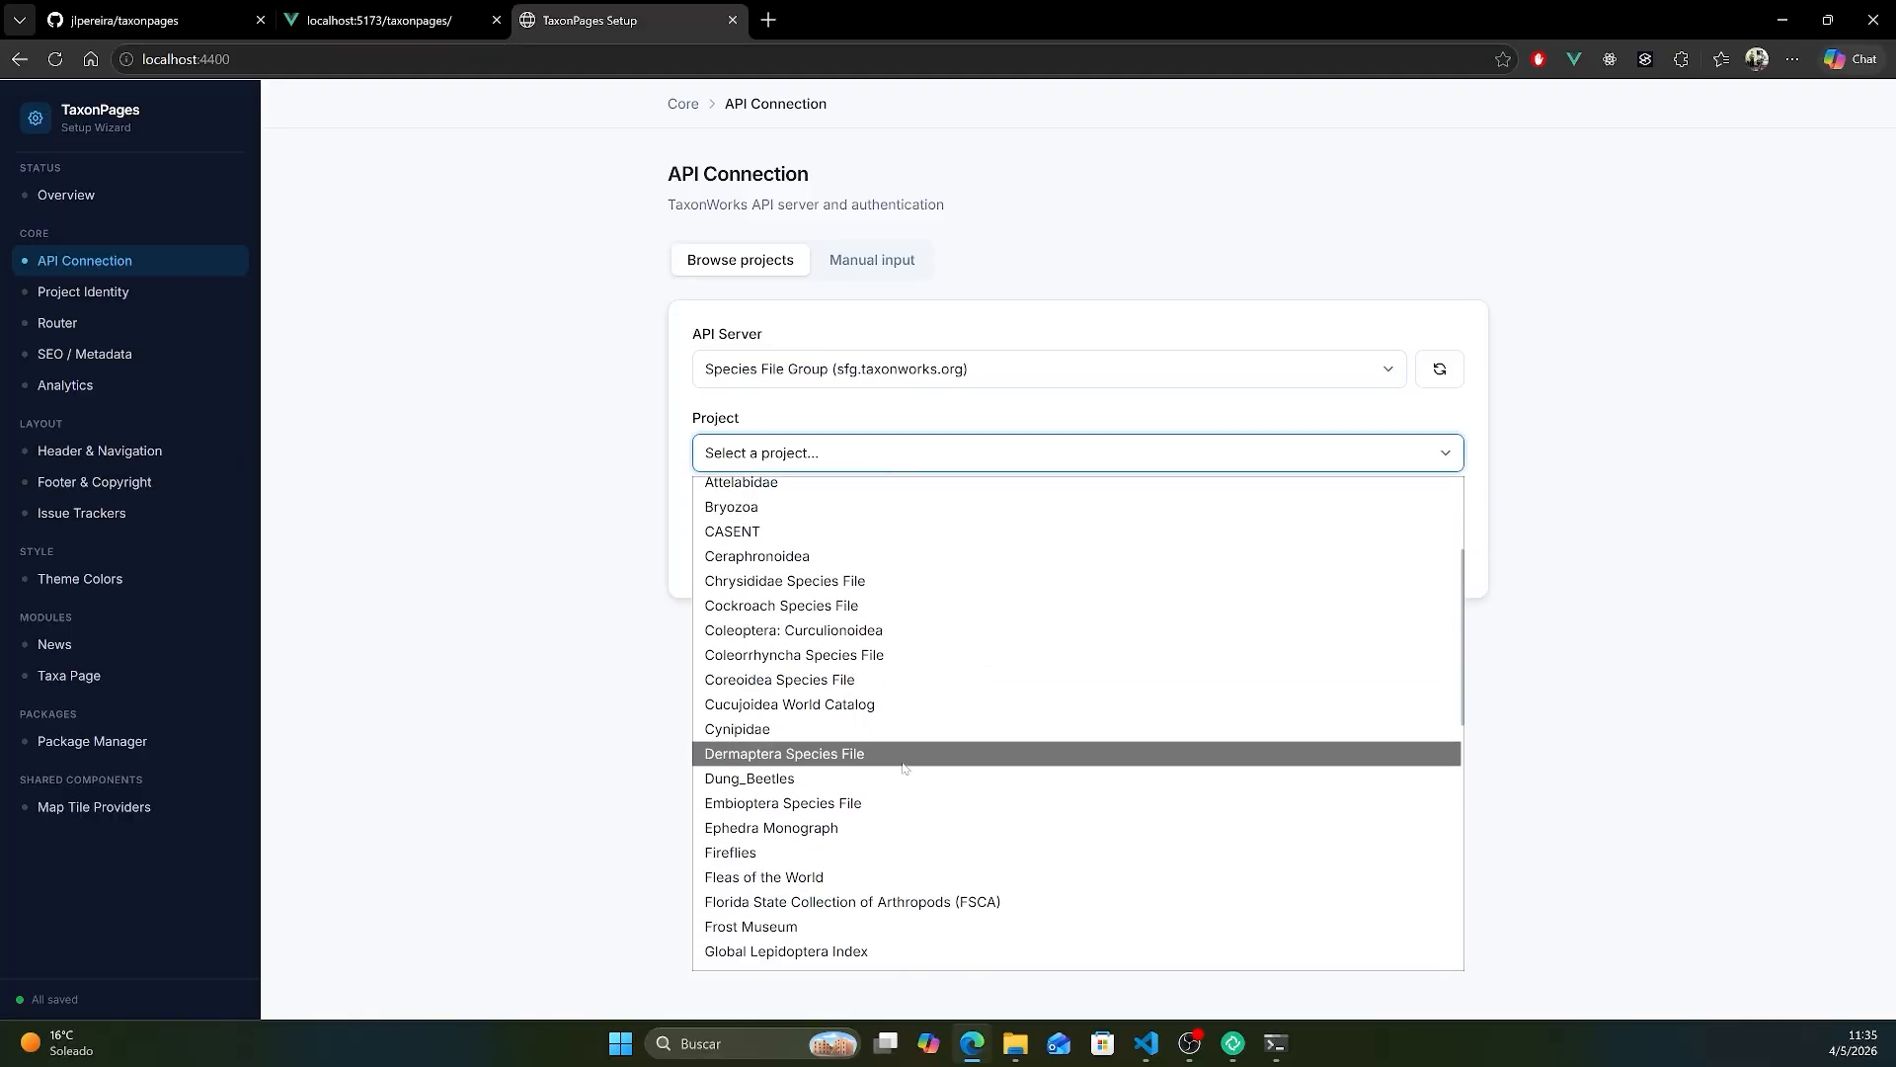
left_click(838, 542)
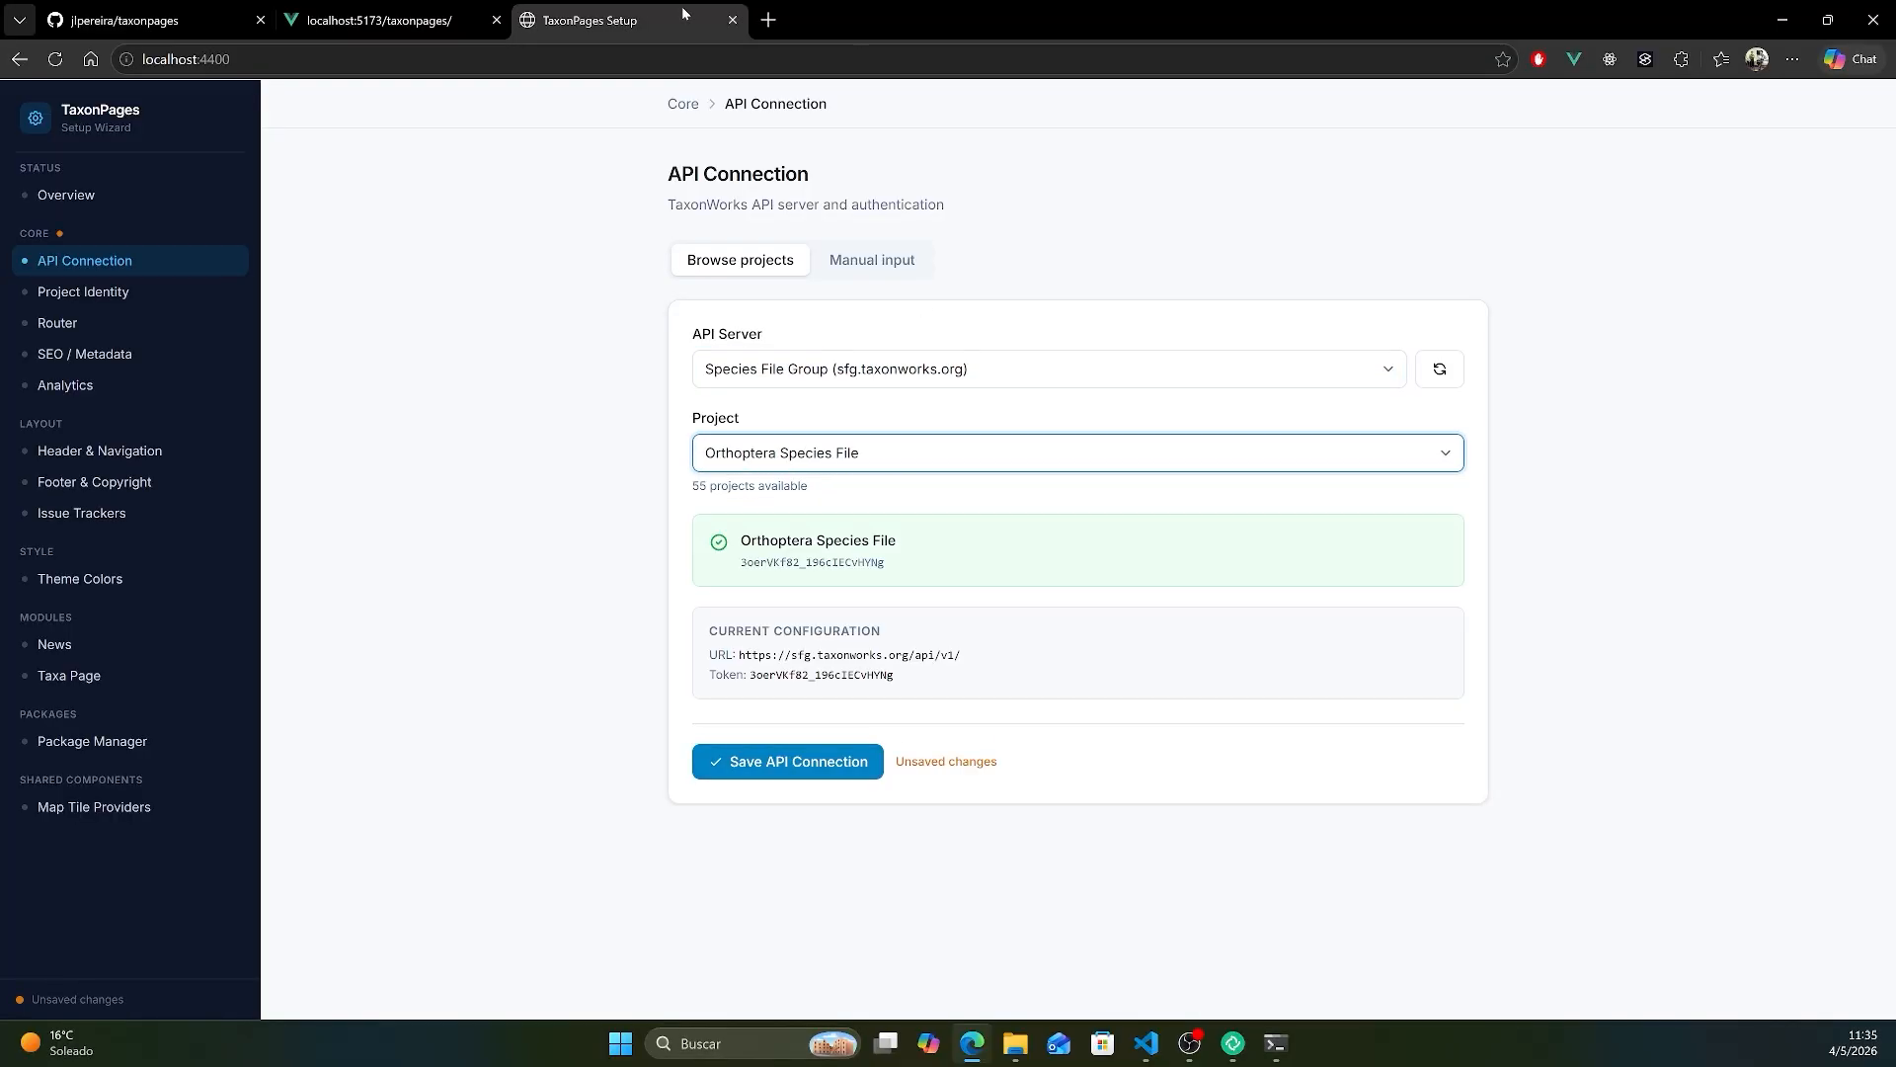
left_click_drag(681, 8, 1501, 121)
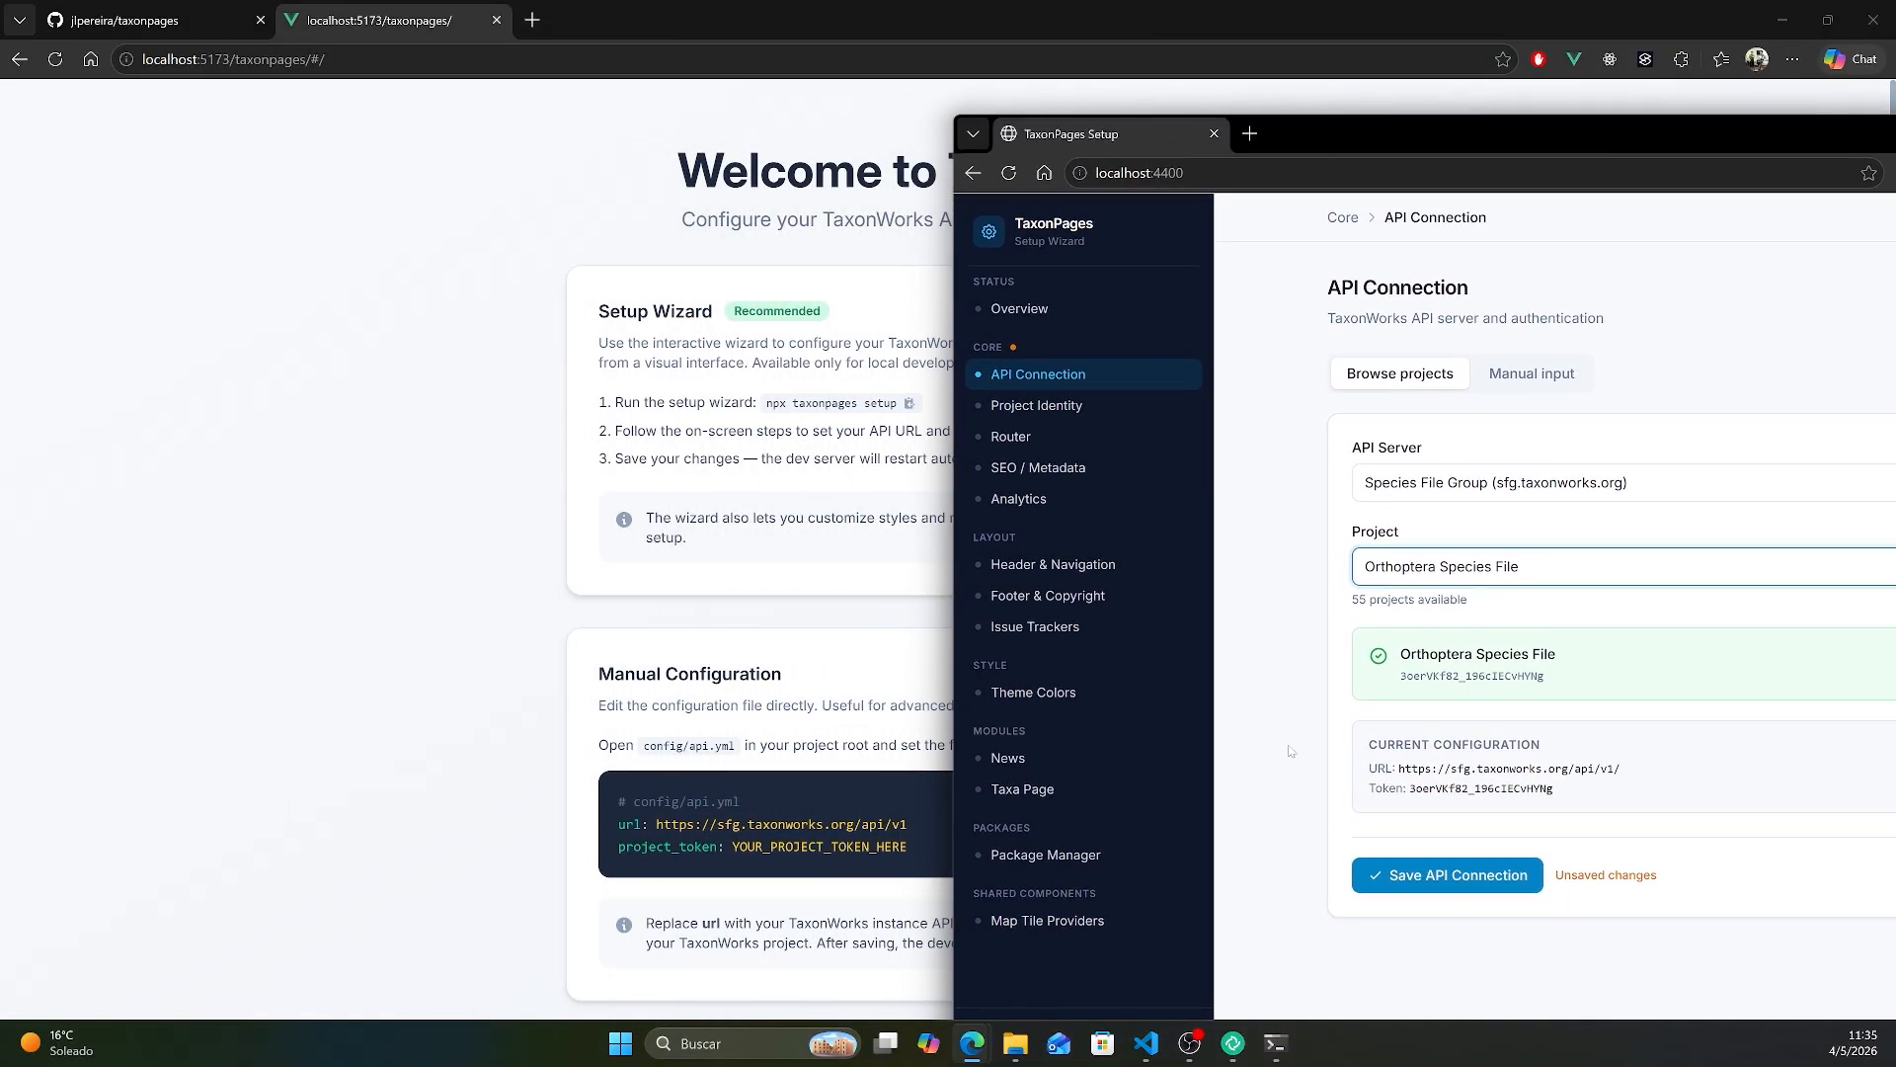
left_click(1445, 876)
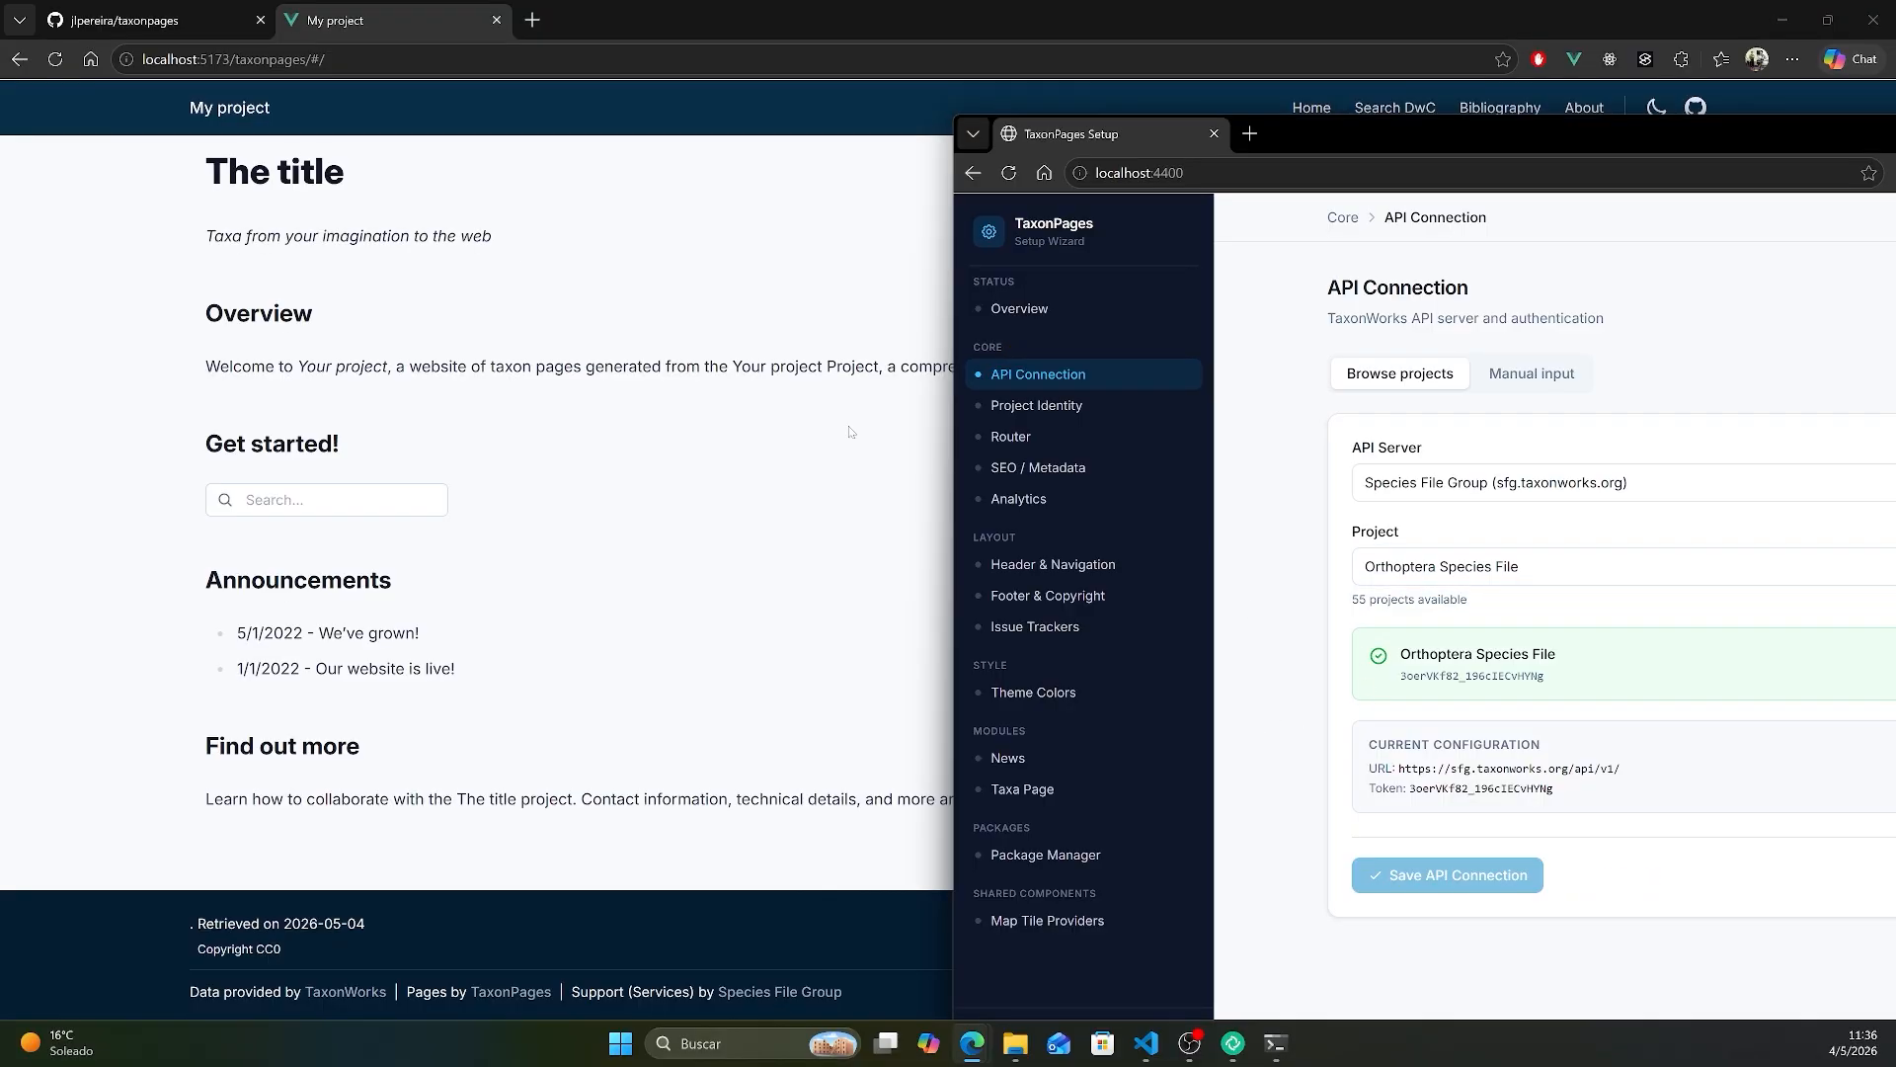
- Search the local site for Zoniopoda tarsata, open the valid (Serville, 1831) species page and look through its overview
left_click(749, 466)
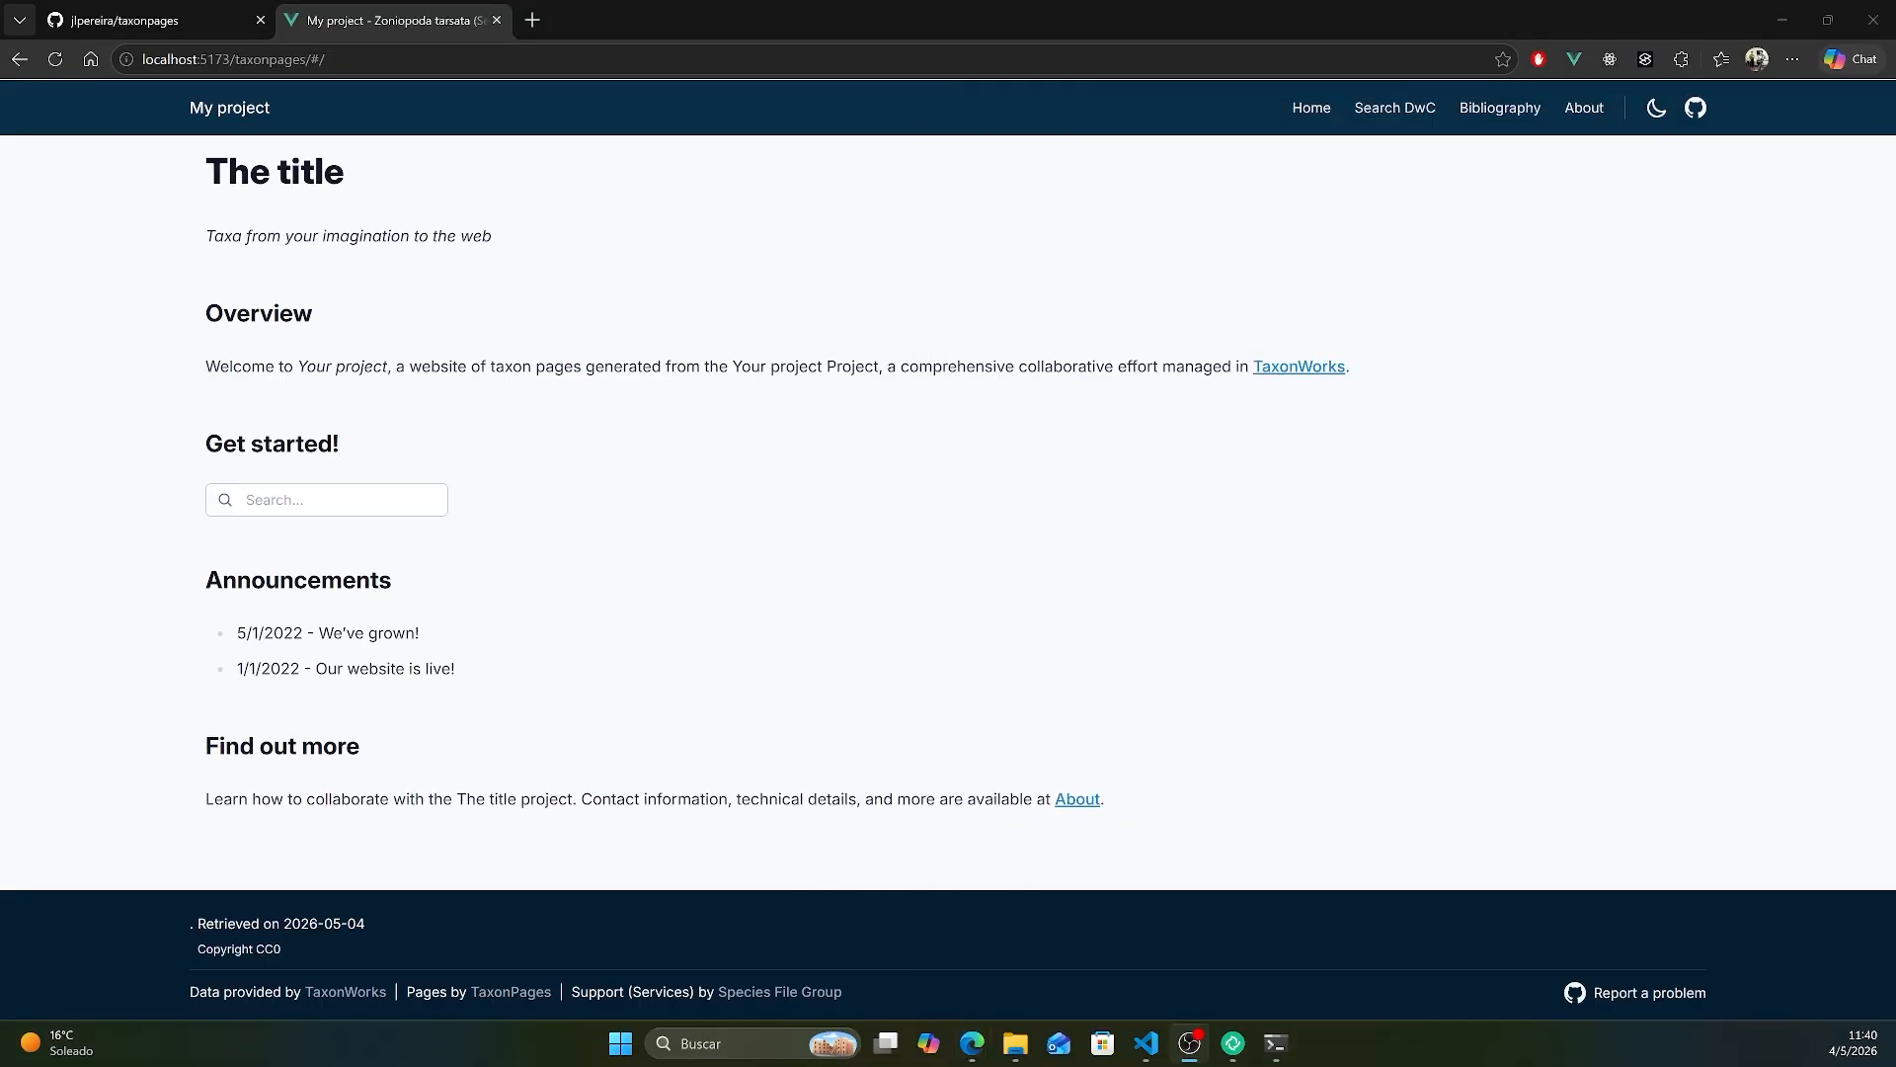
left_click(325, 499)
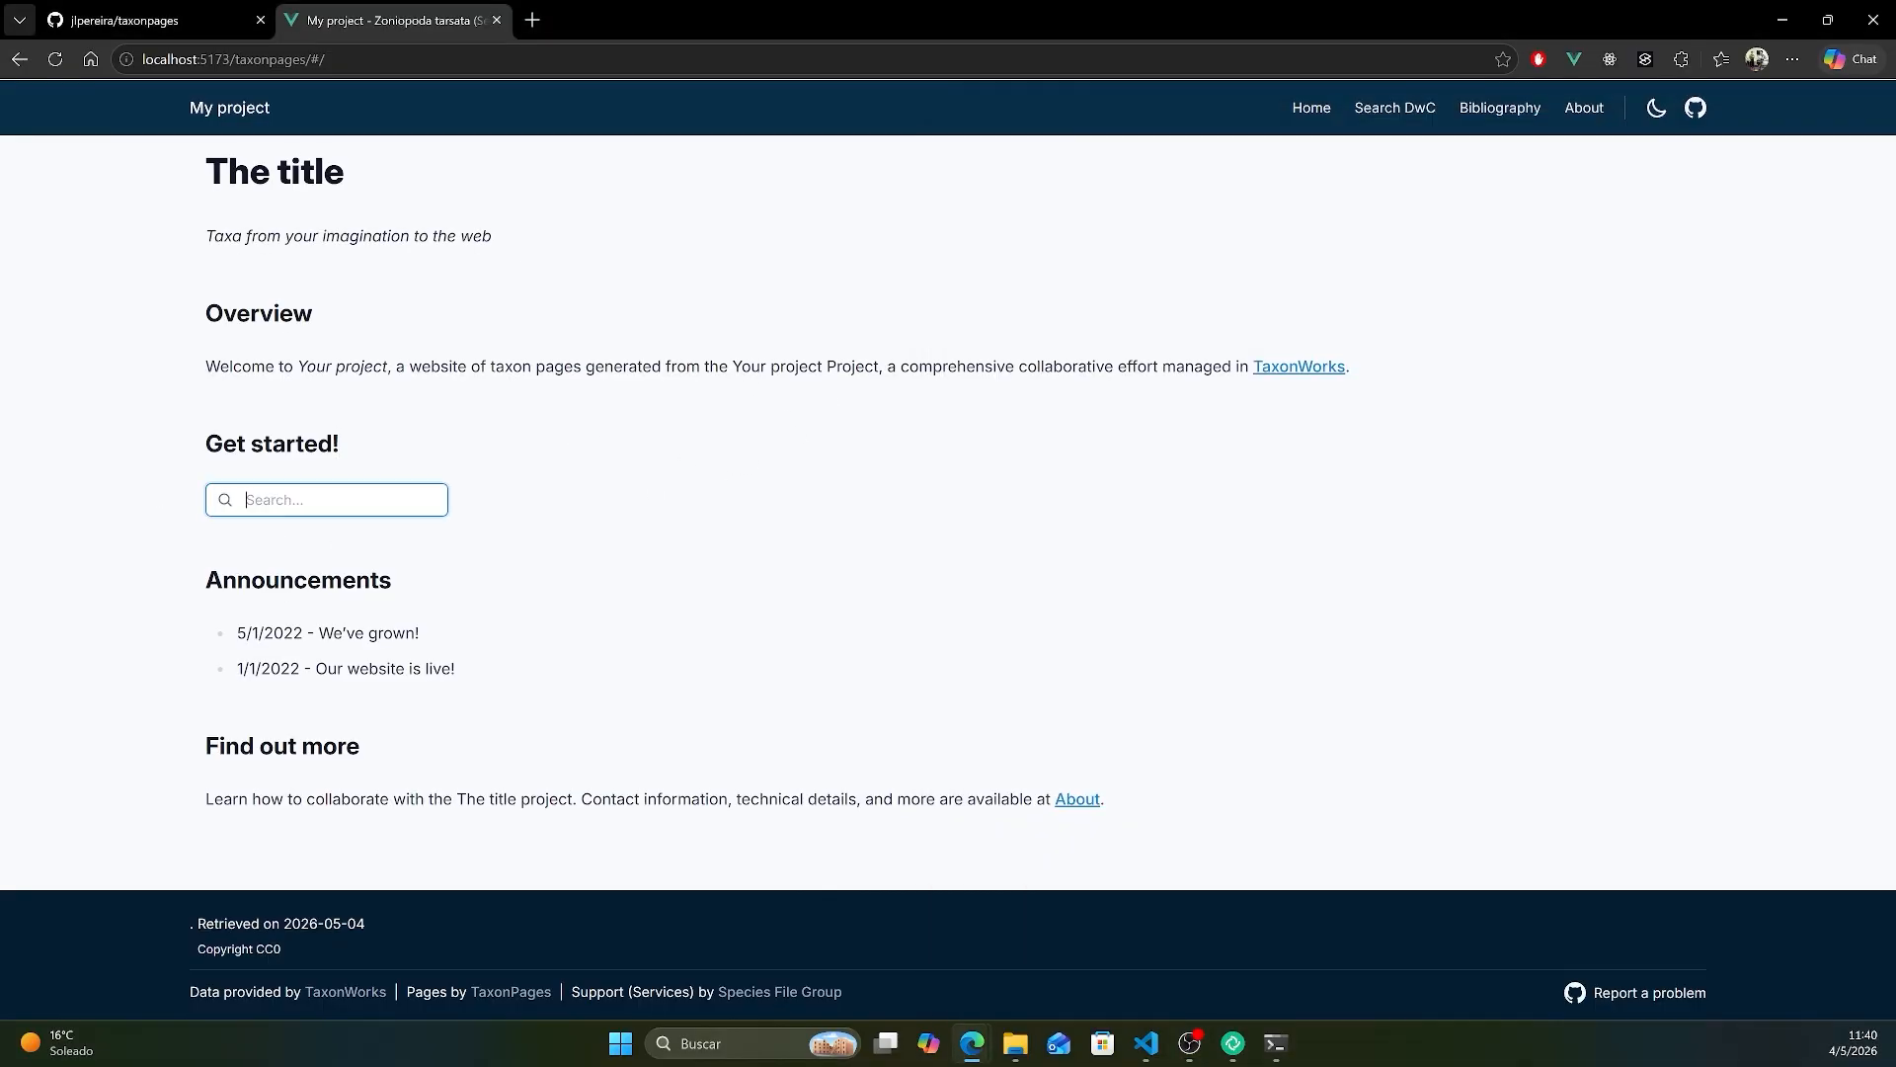
type("Zoniopoda tarsata")
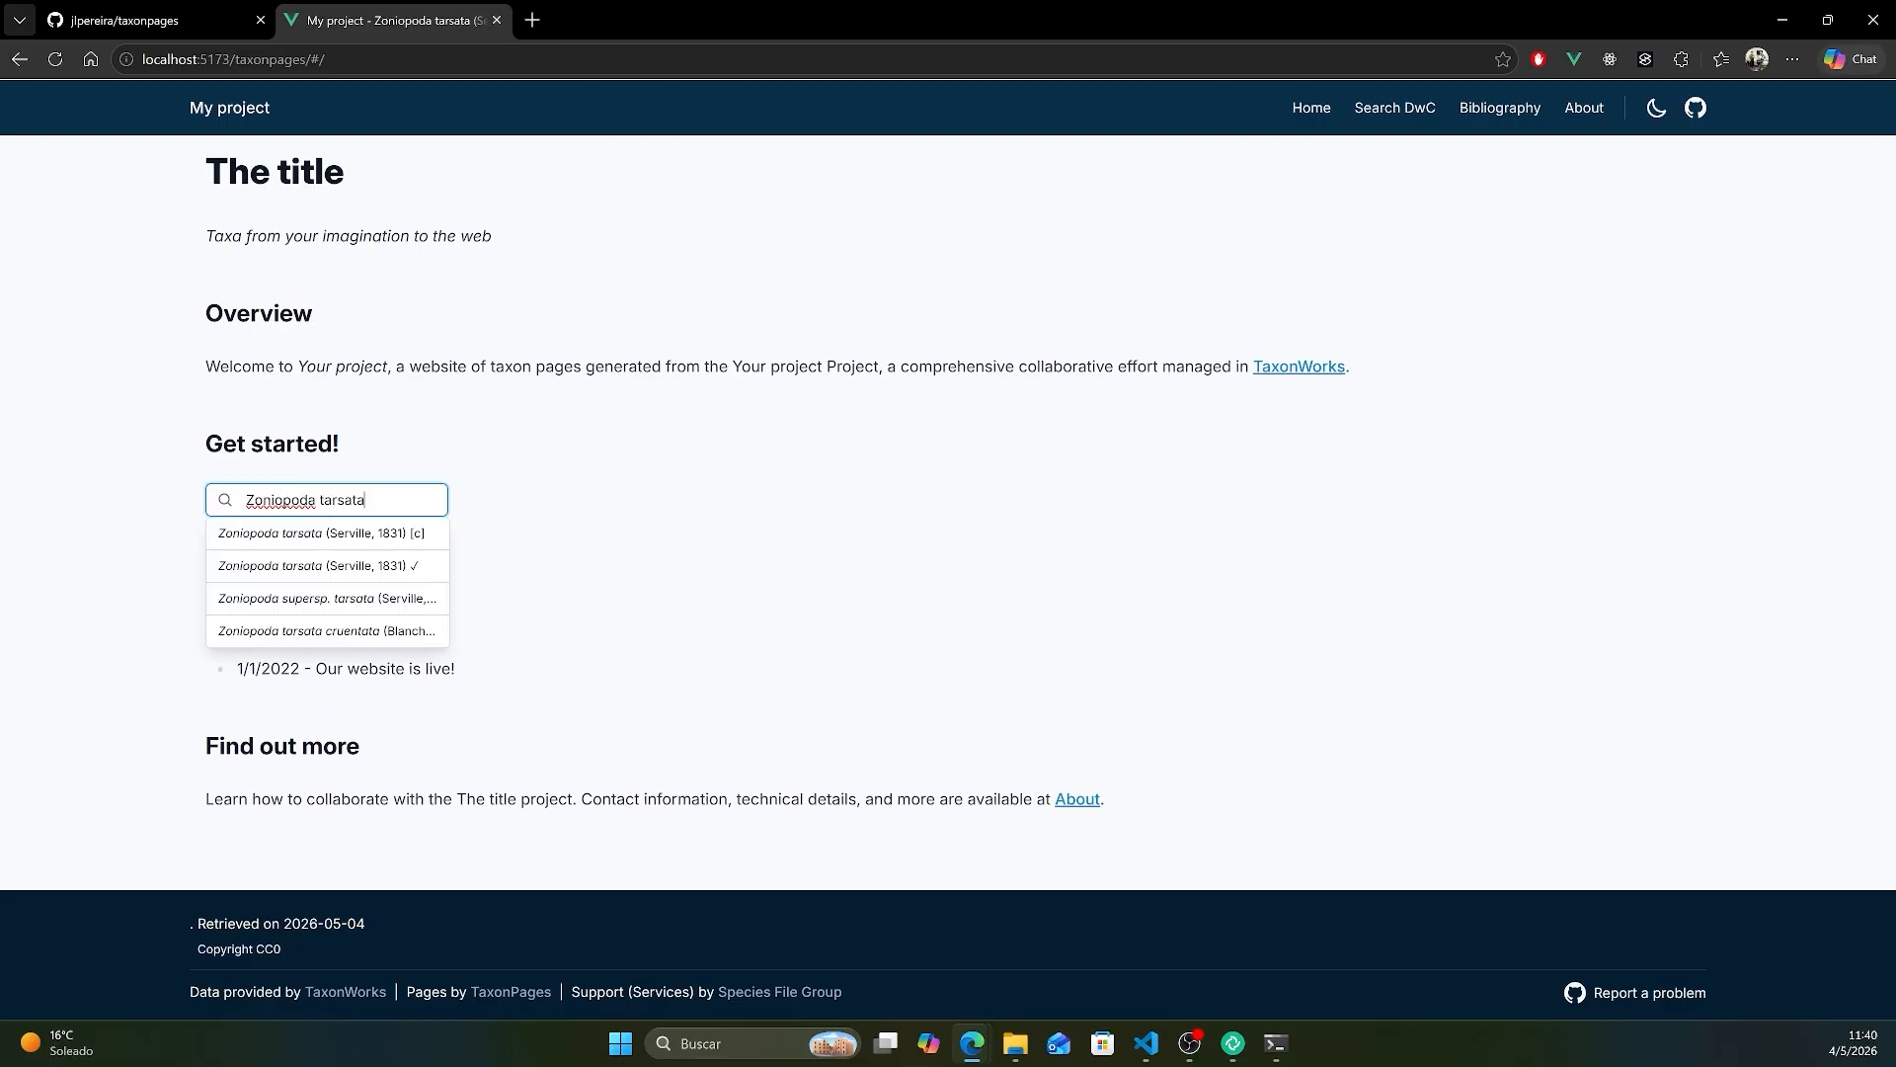
left_click(329, 570)
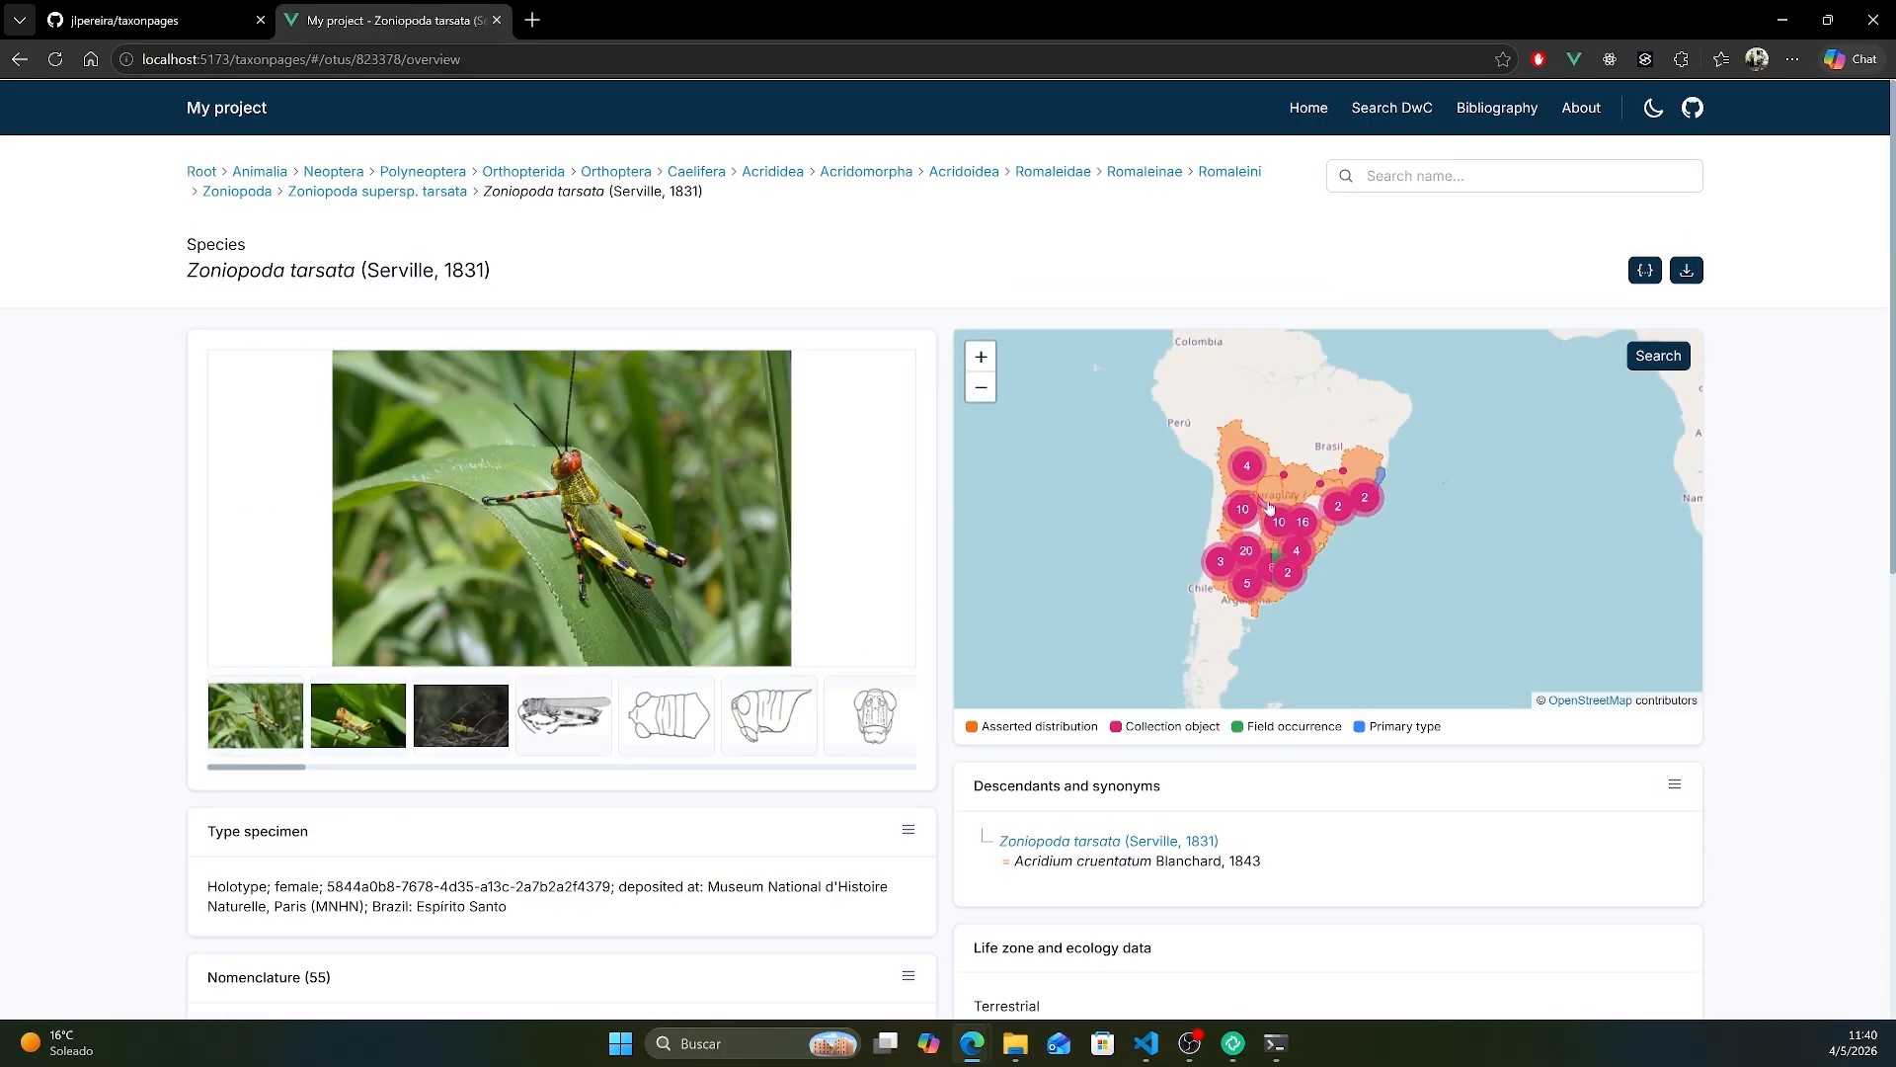
scroll(586, 692, "down", 7)
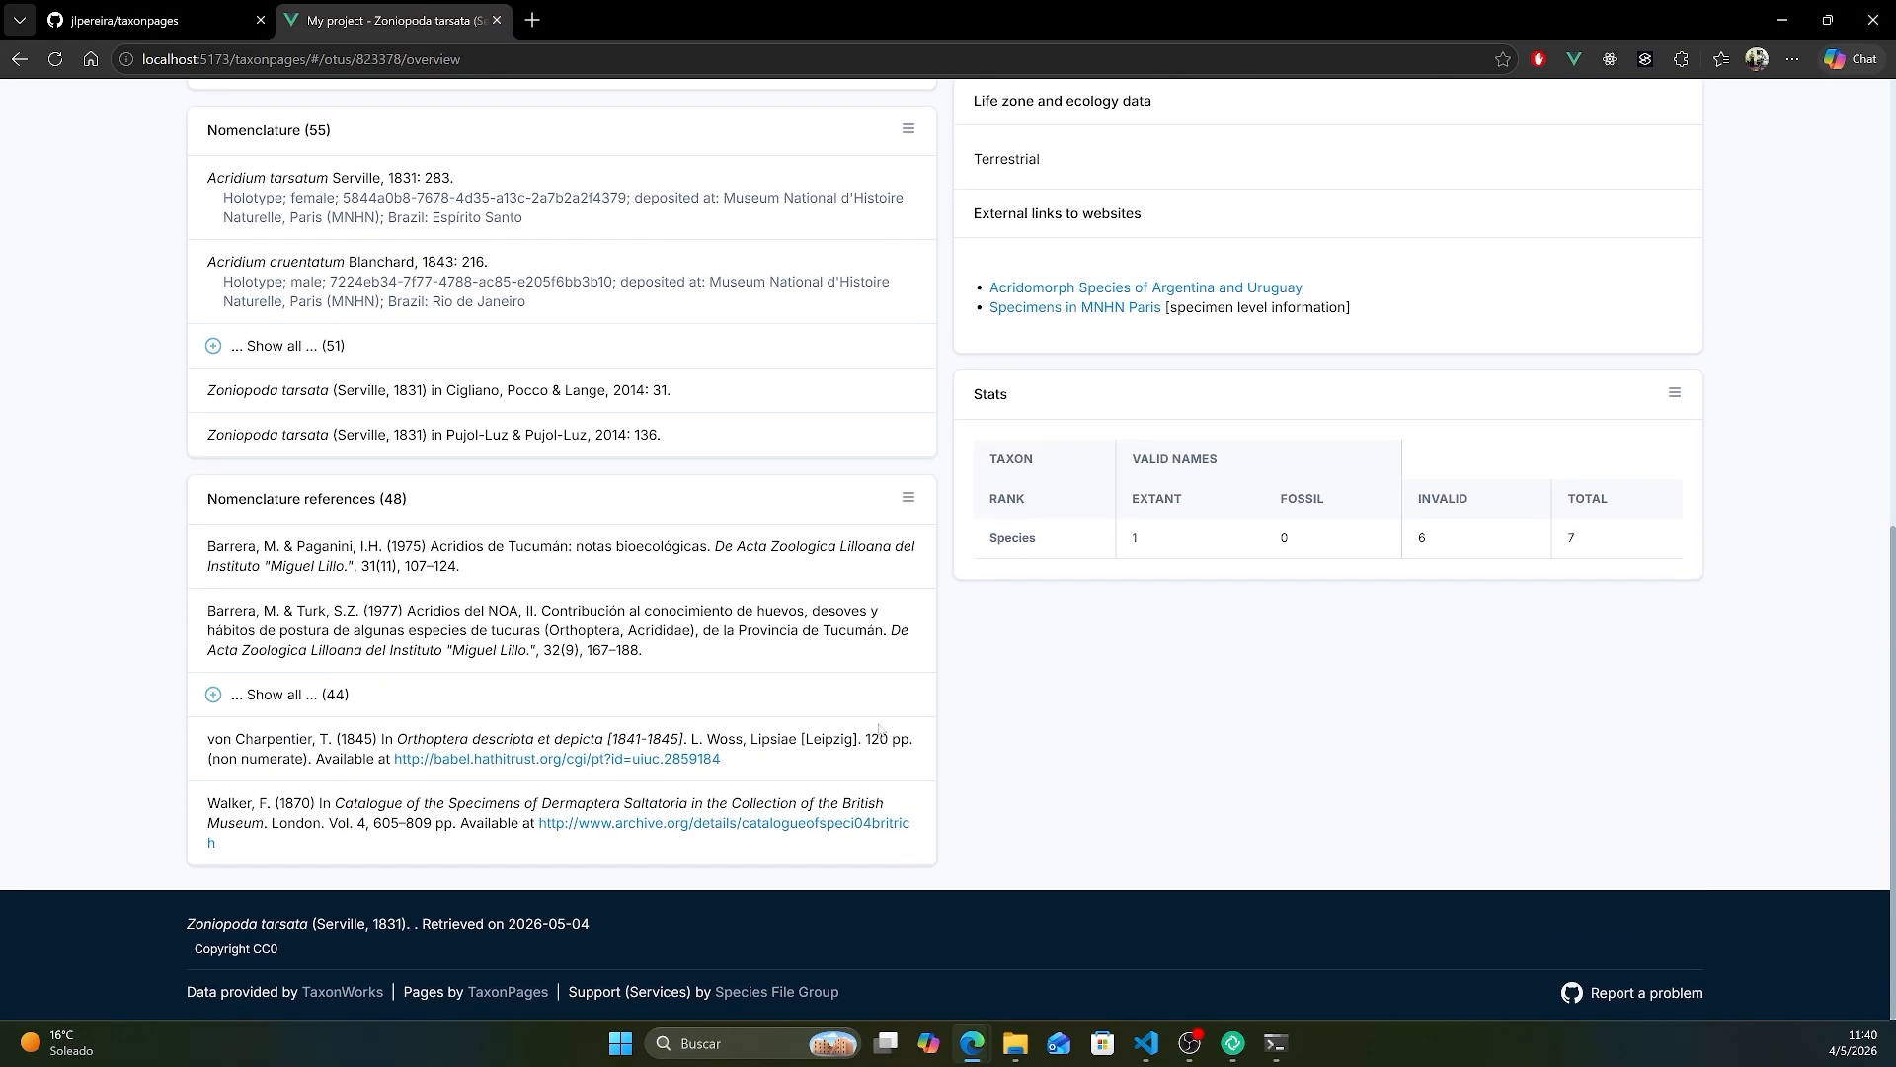
scroll(848, 610, "up", 4)
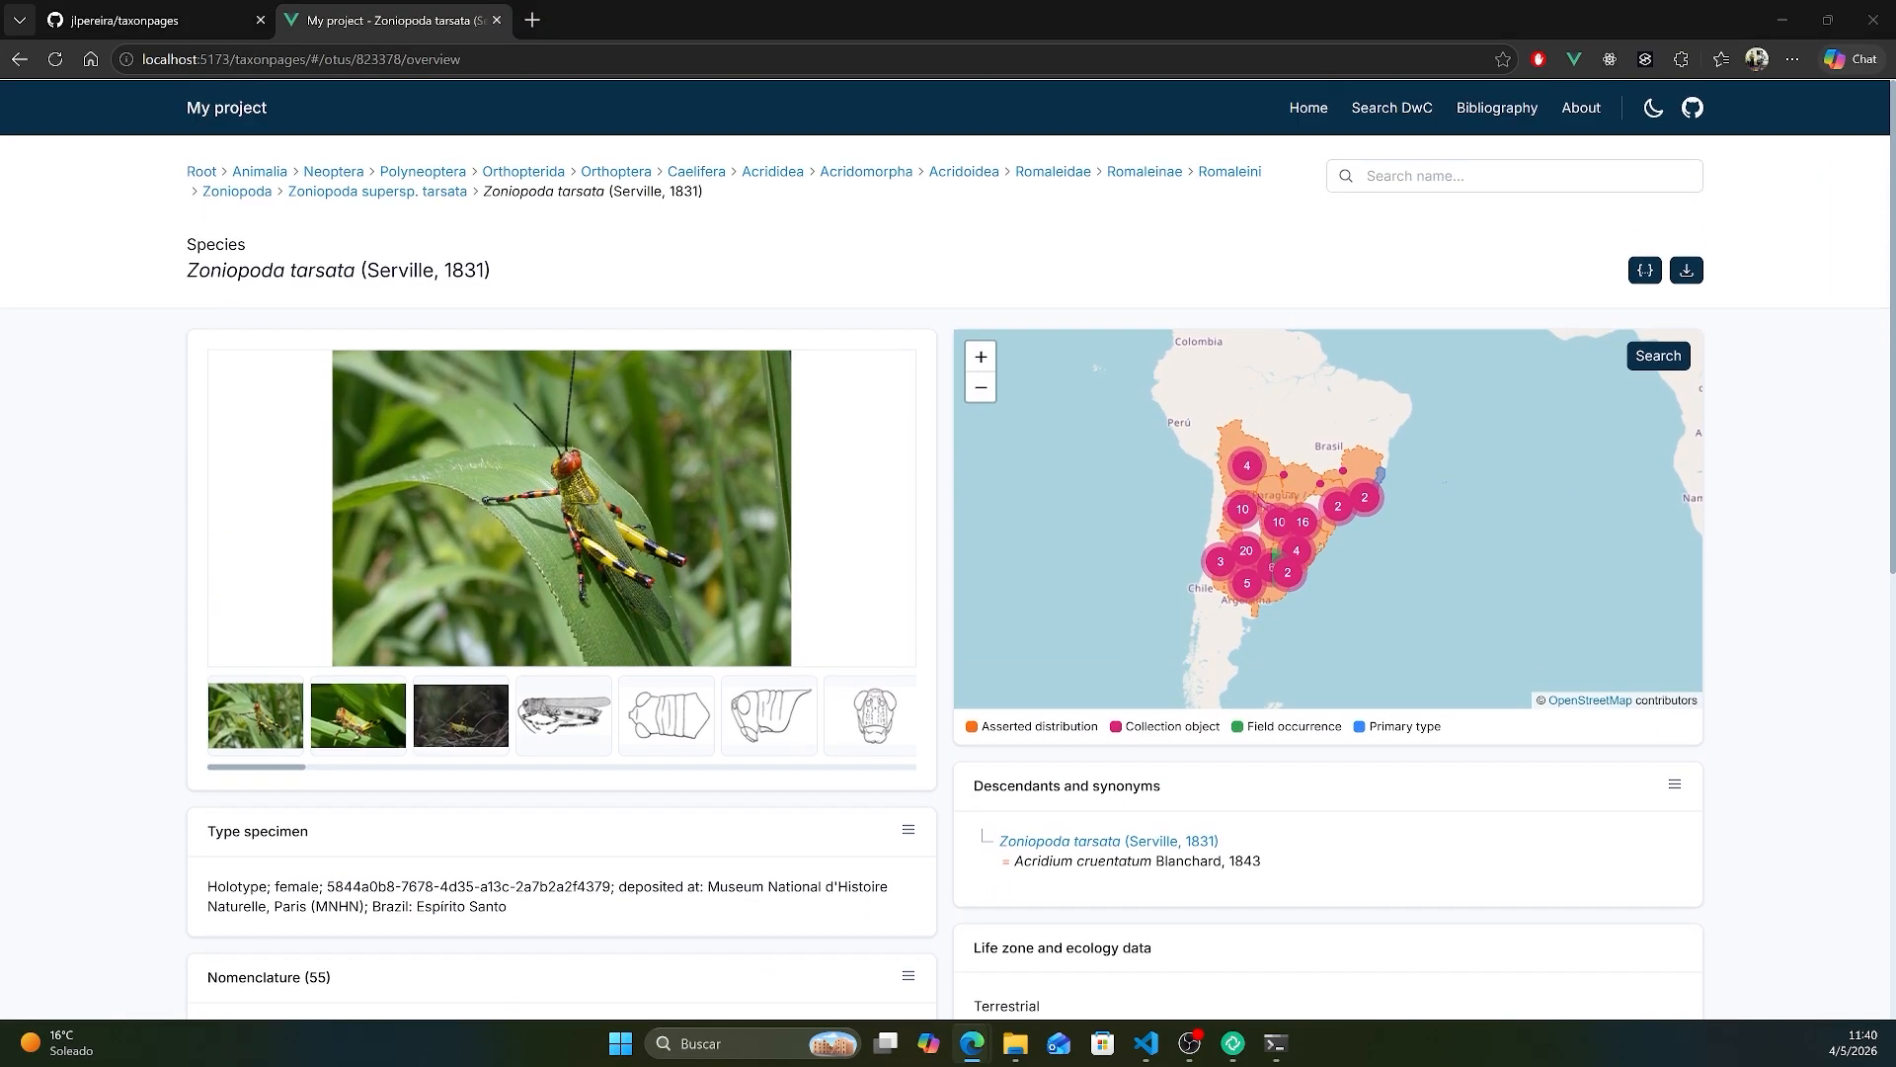
- Move the map panel to the start of the first column in the wizard's Taxa Page overview layout and save it
left_click_drag(1895, 193, 1106, 136)
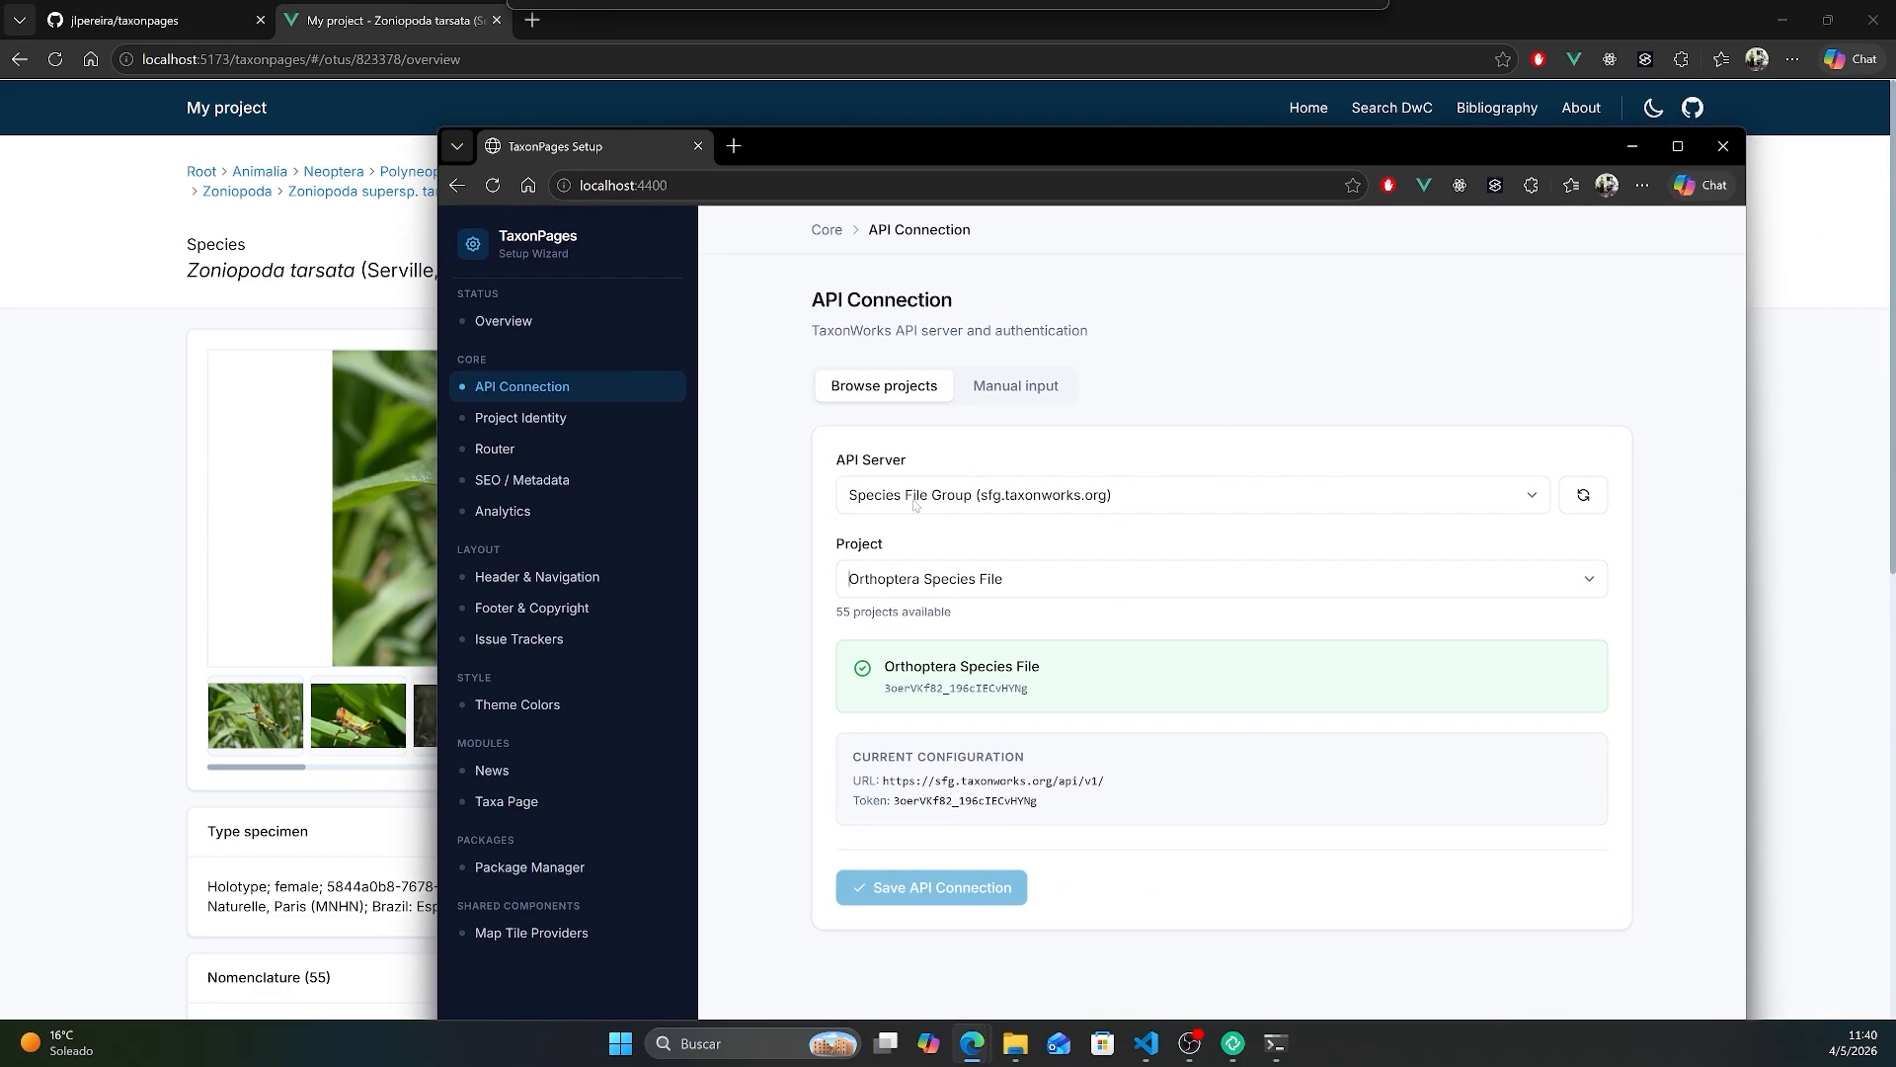
left_click(538, 803)
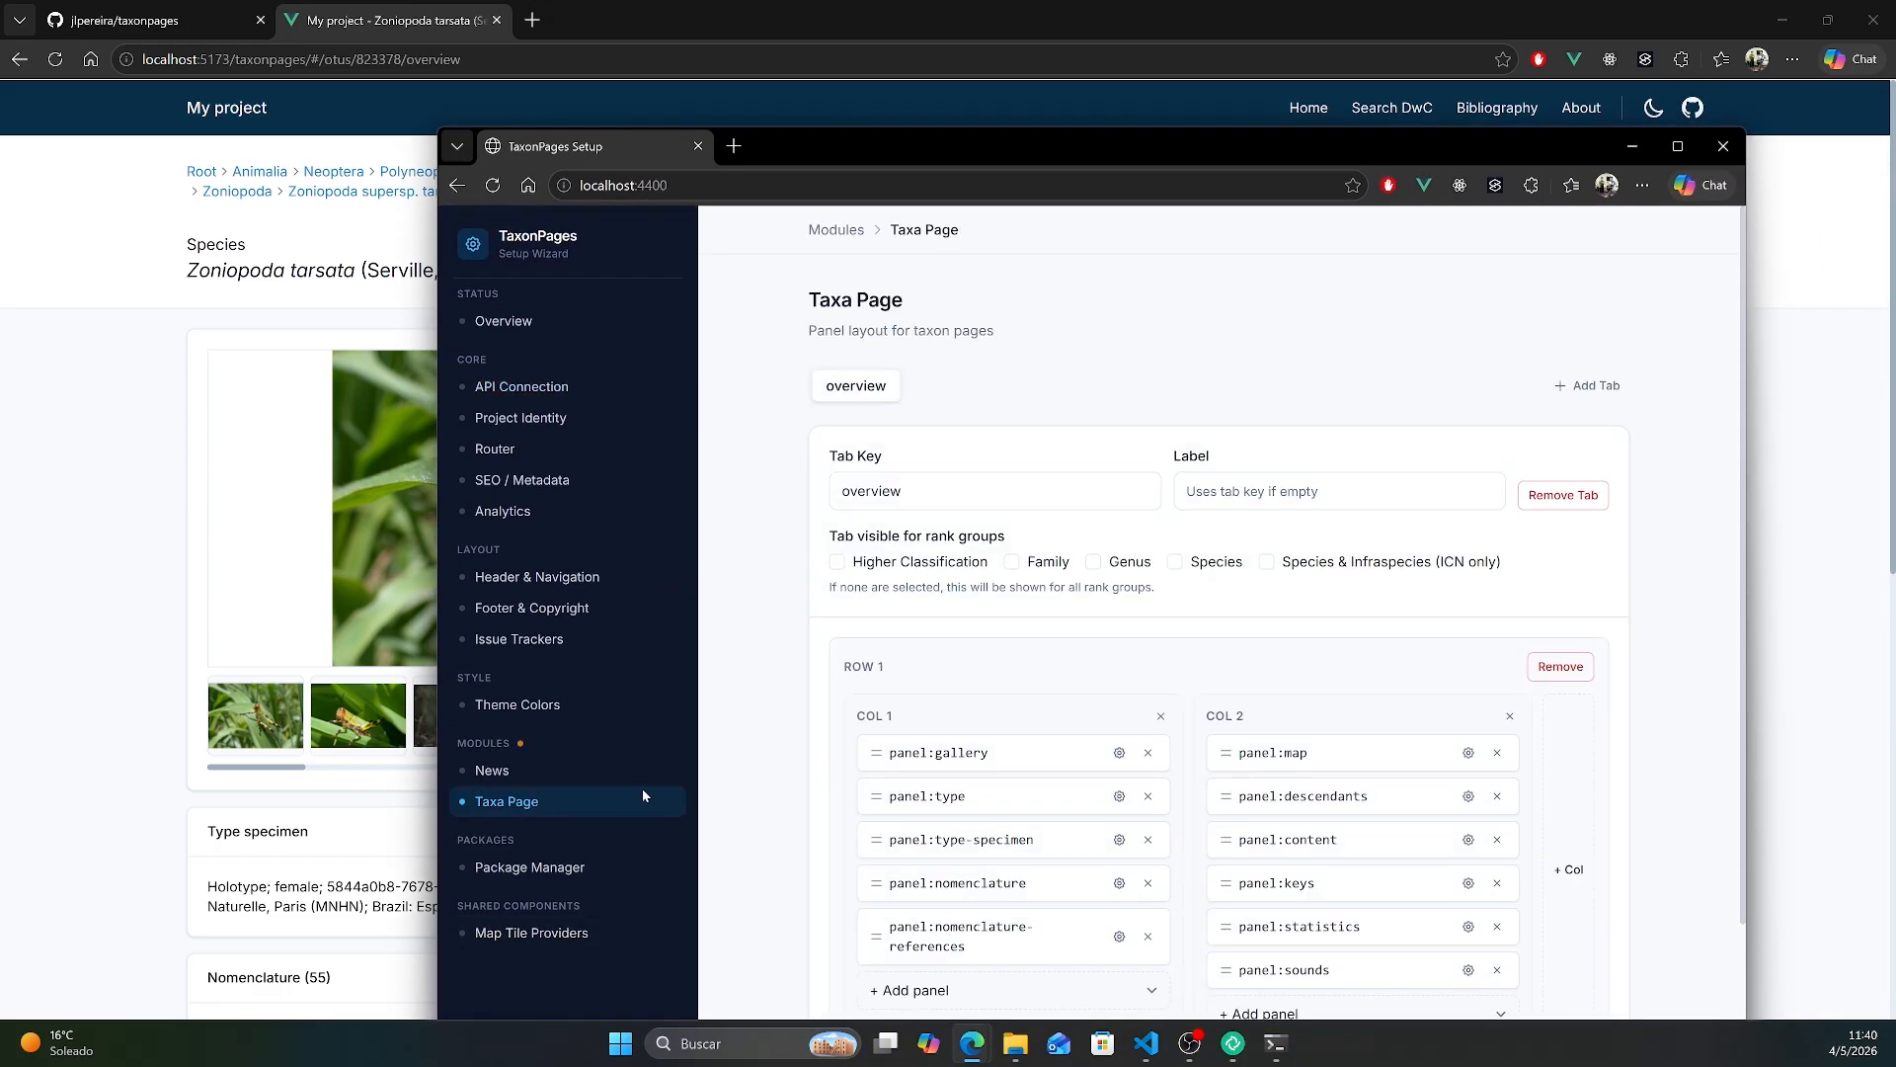
left_click_drag(1300, 139, 1219, 83)
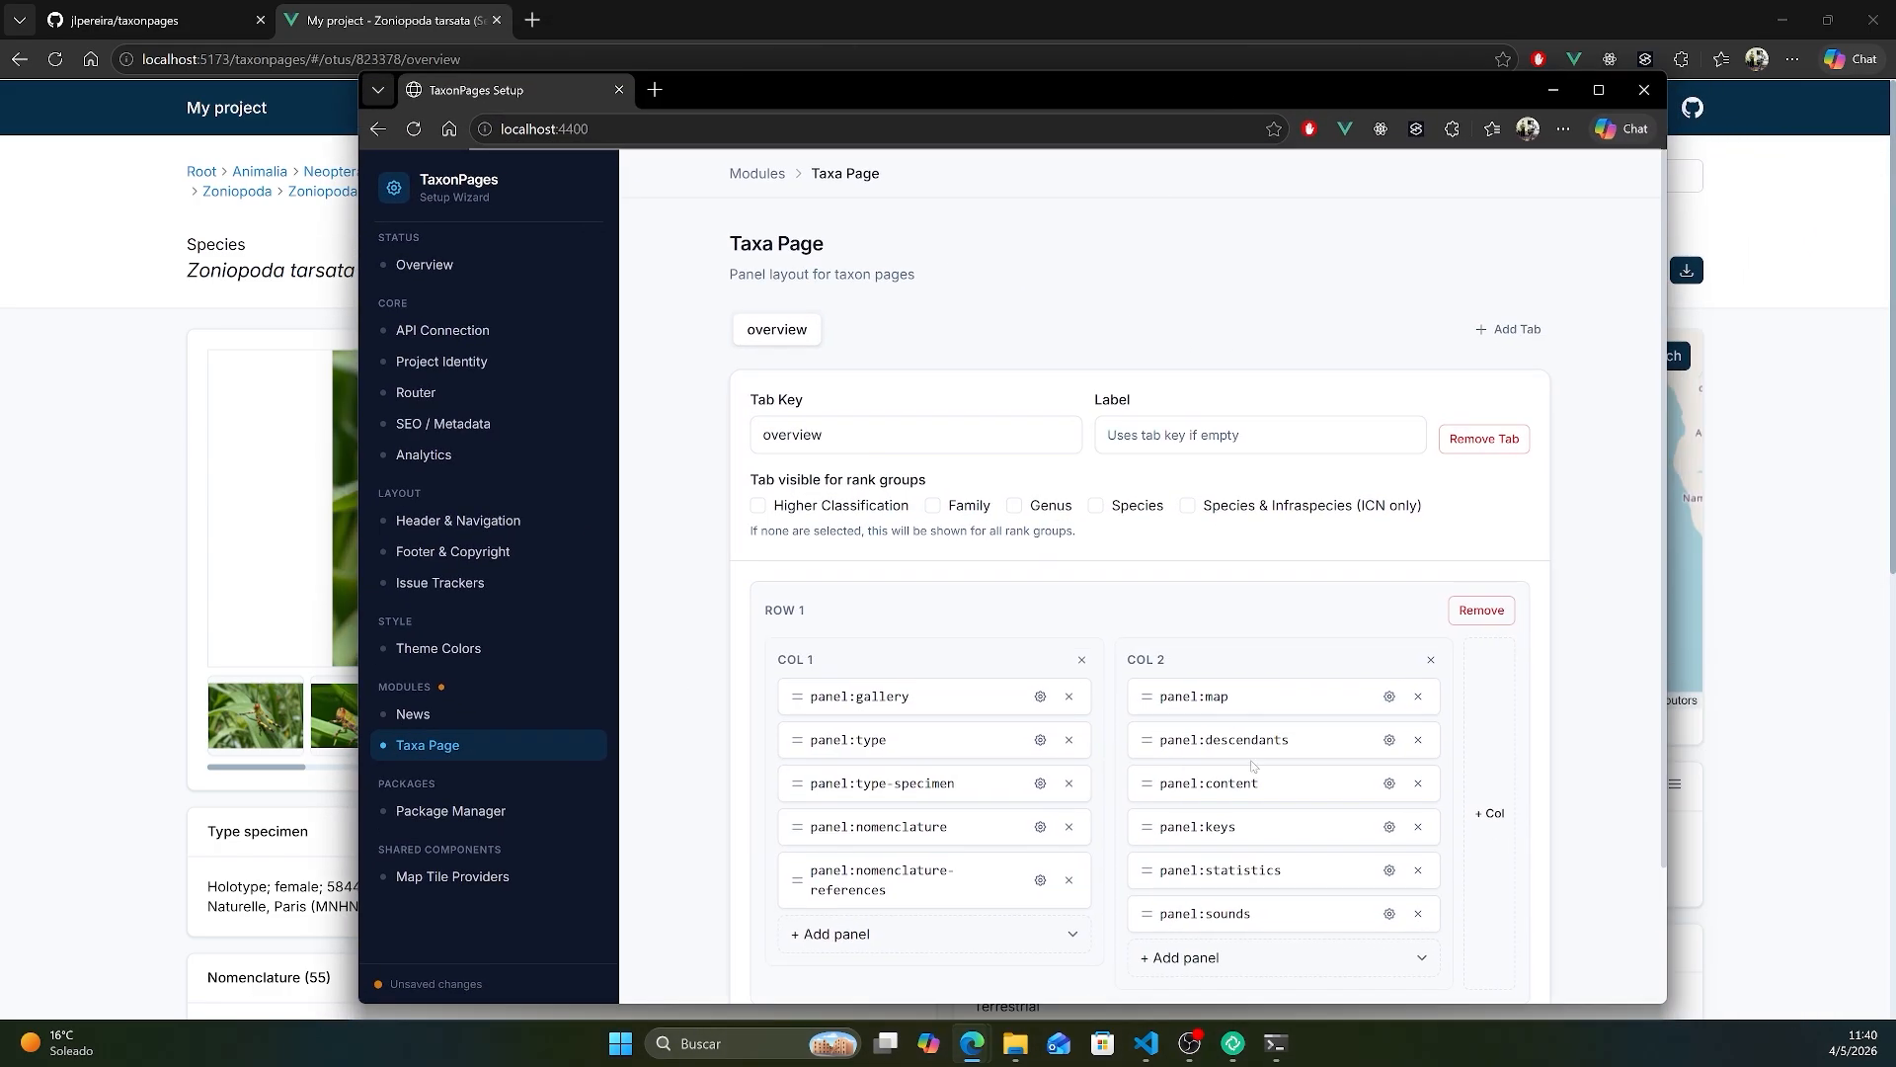
scroll(1098, 698, "down", 2)
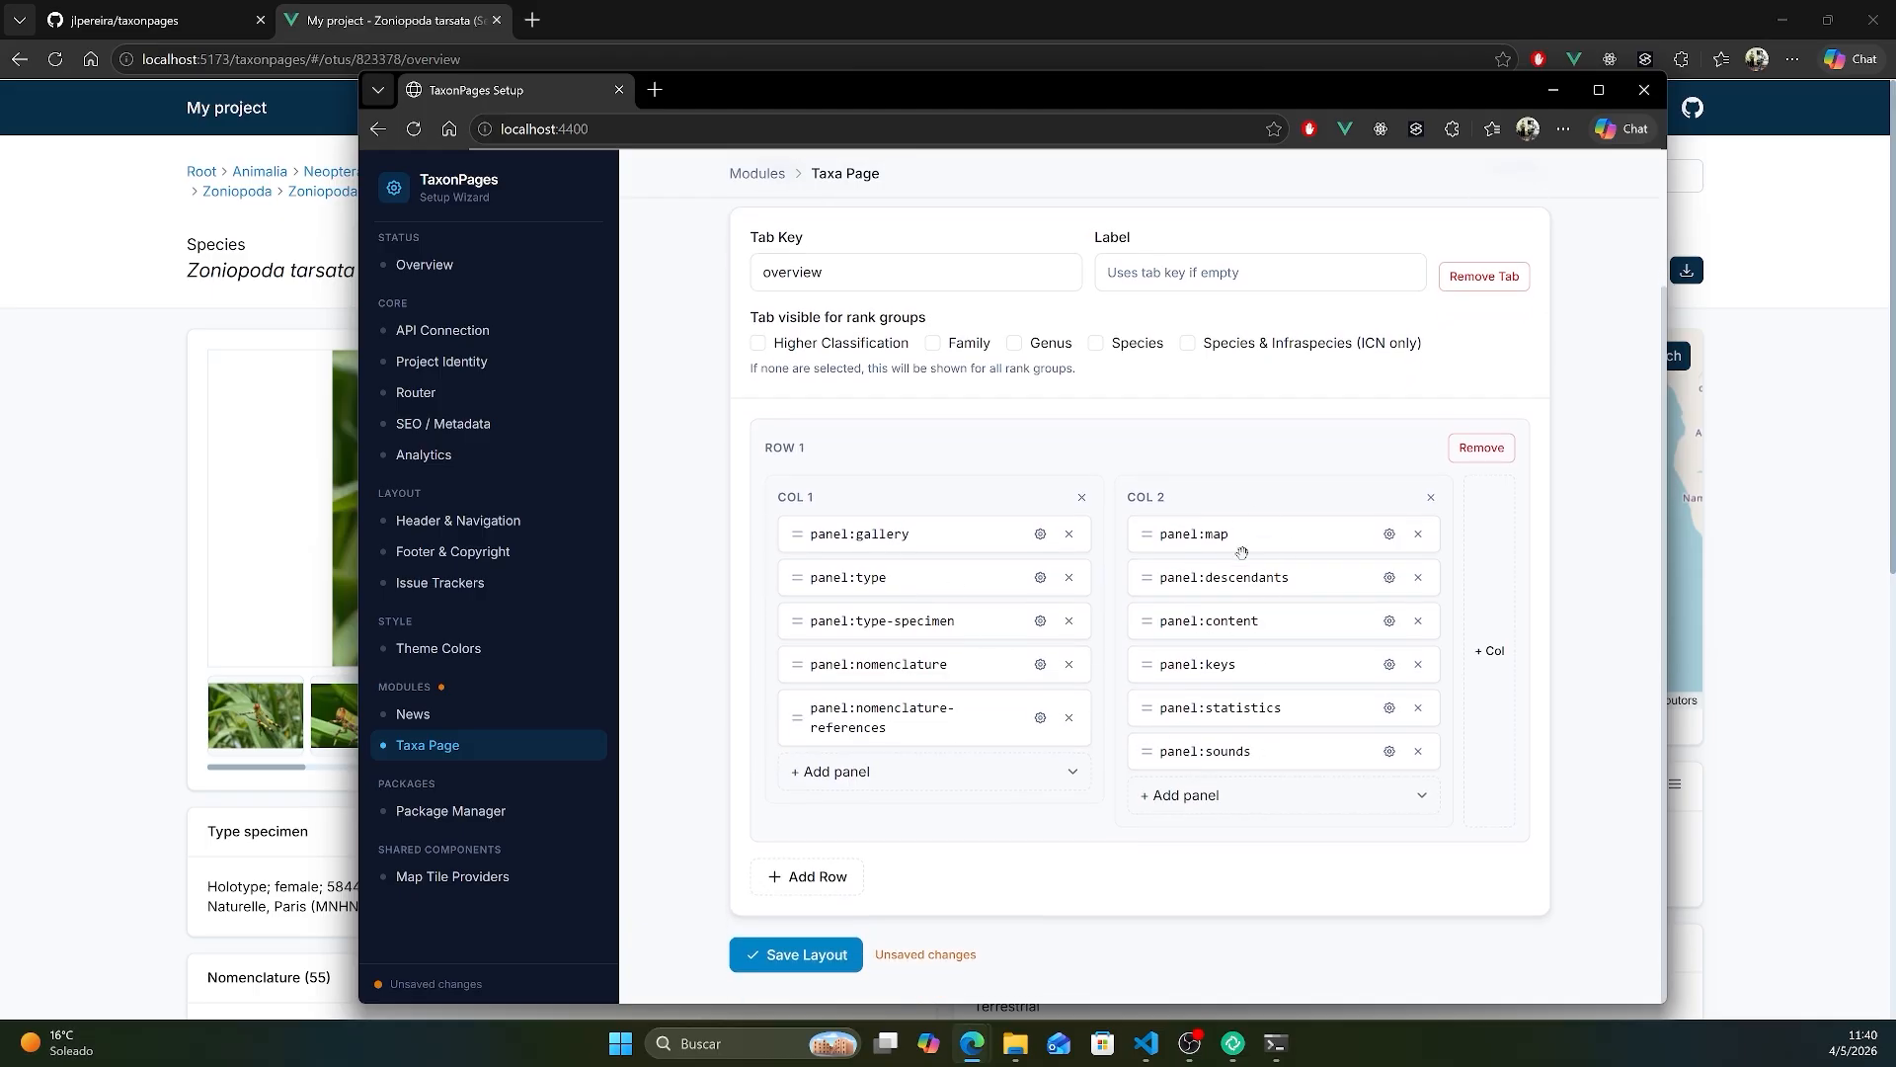
left_click_drag(1292, 533, 938, 527)
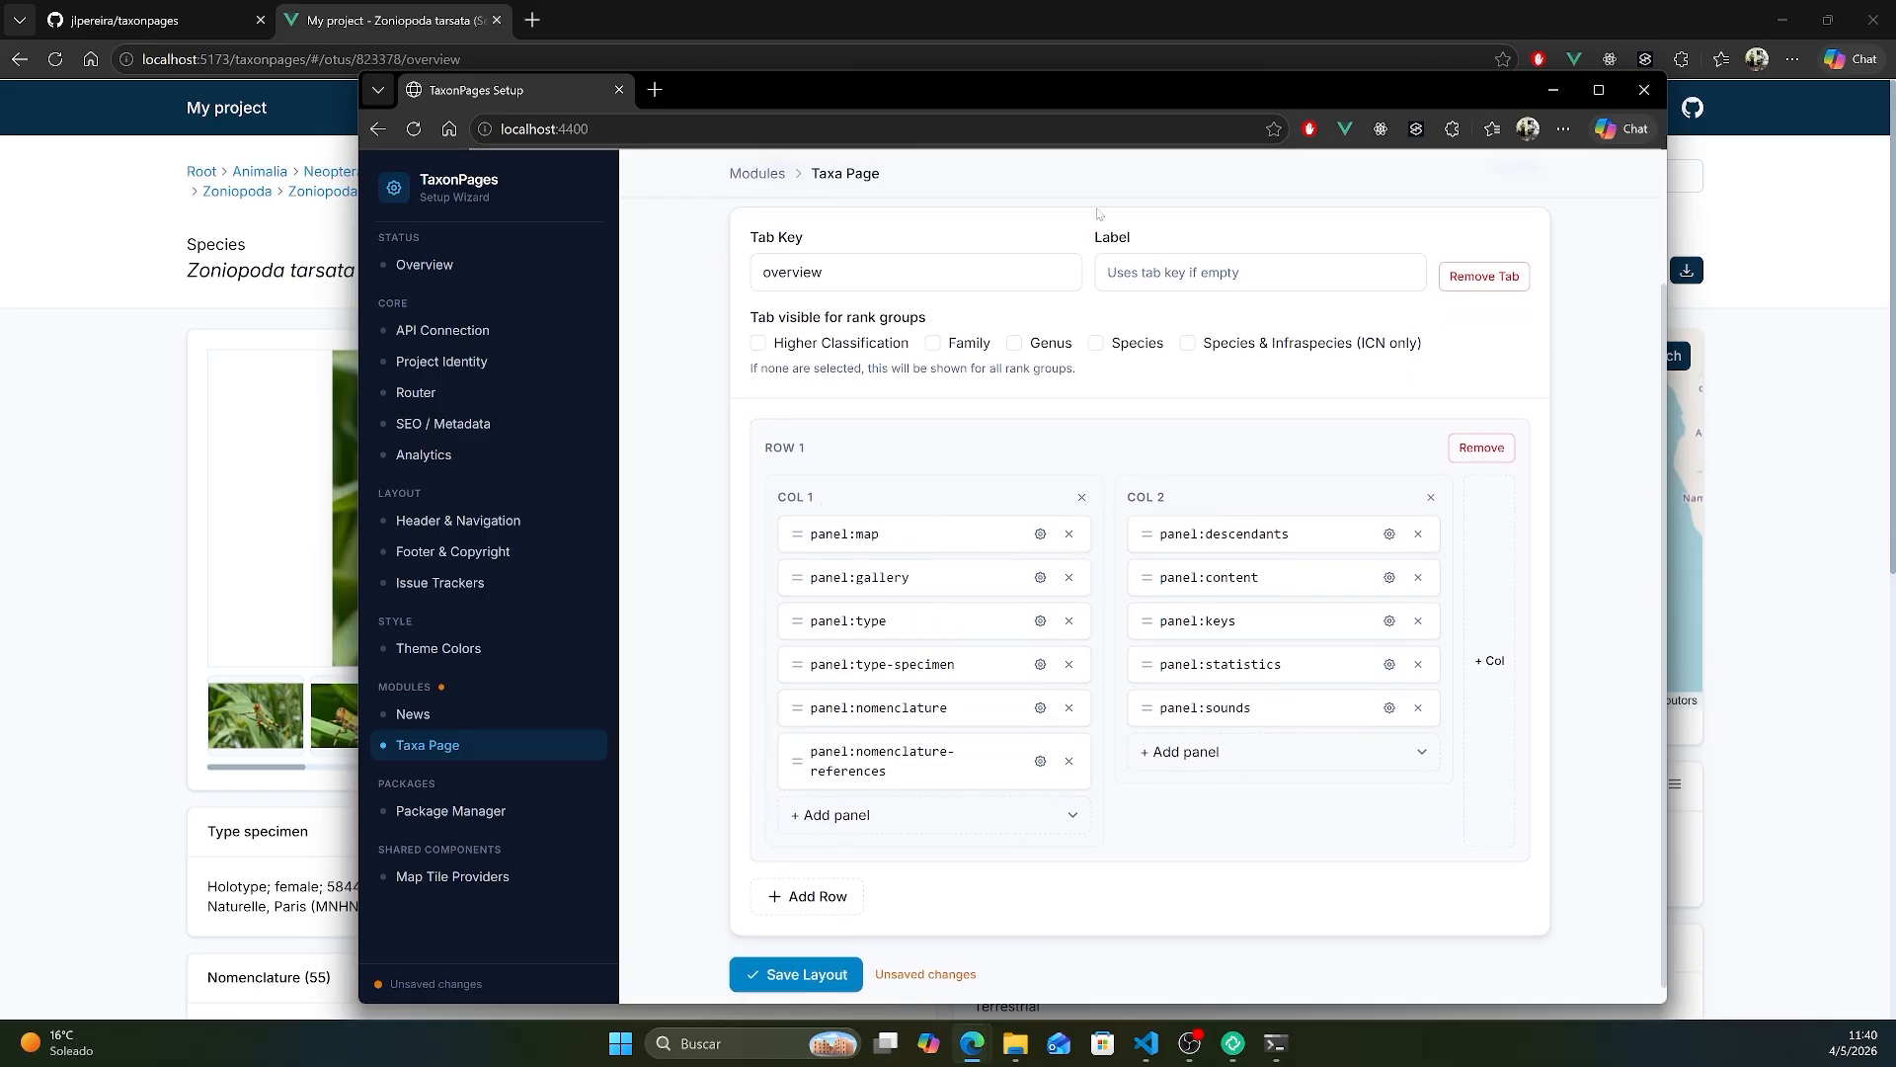
left_click_drag(1034, 101, 1229, 689)
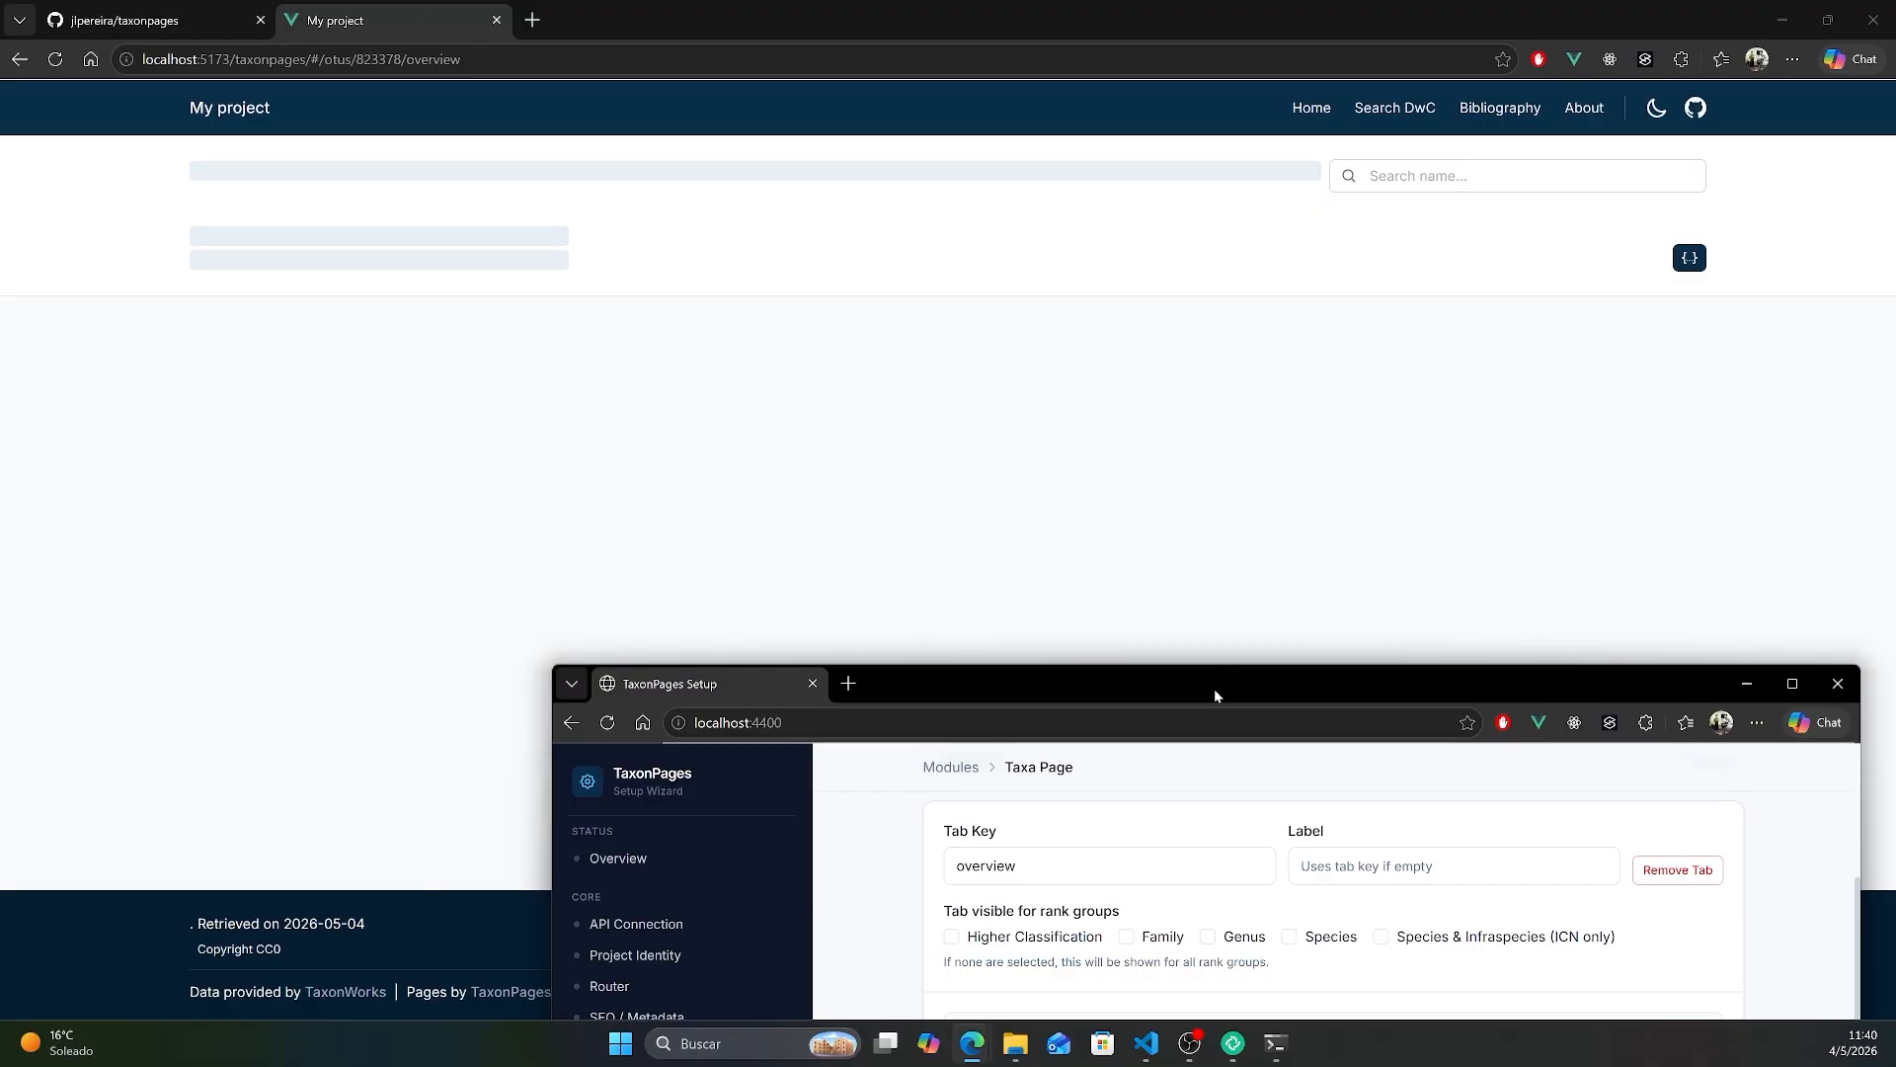
- Return the map panel to the start of the second column in the overview layout and save it
left_click_drag(1216, 696, 1039, 109)
left_click_drag(1035, 558, 1294, 538)
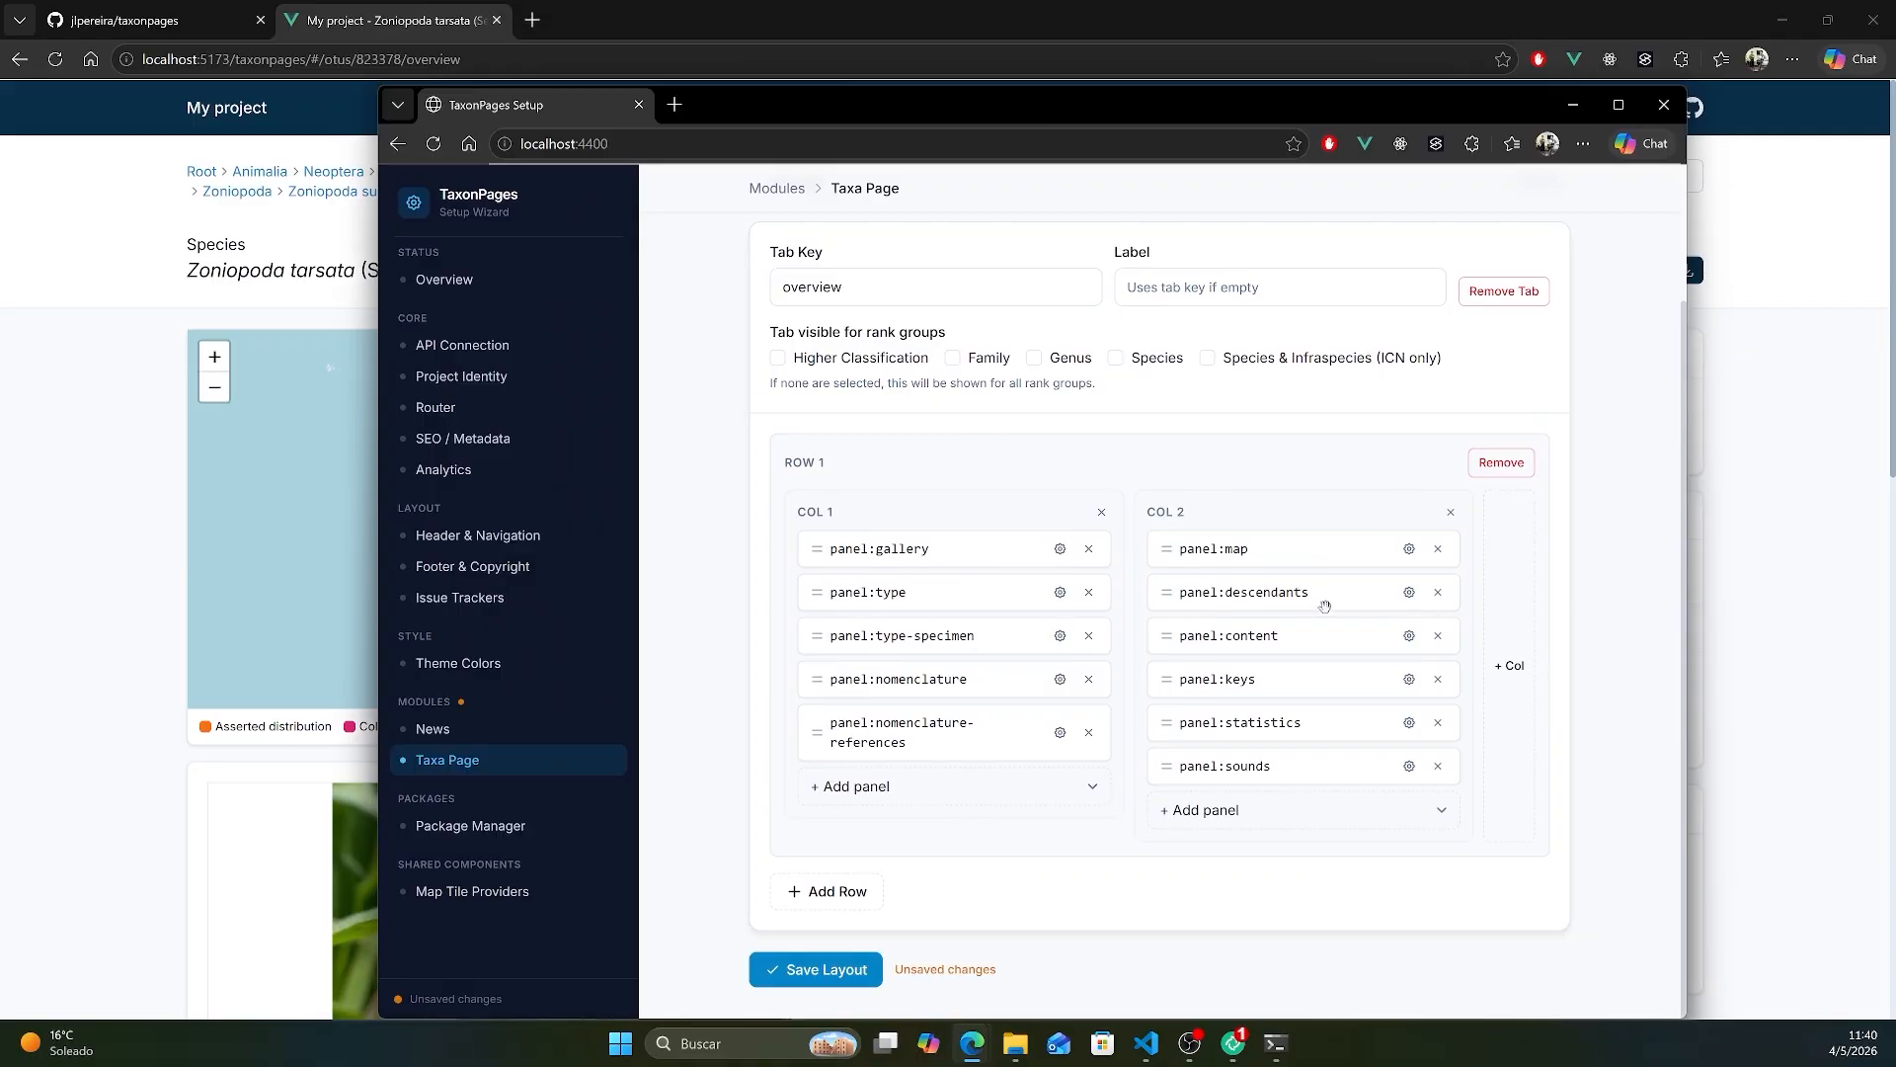
left_click_drag(1076, 108, 1125, 102)
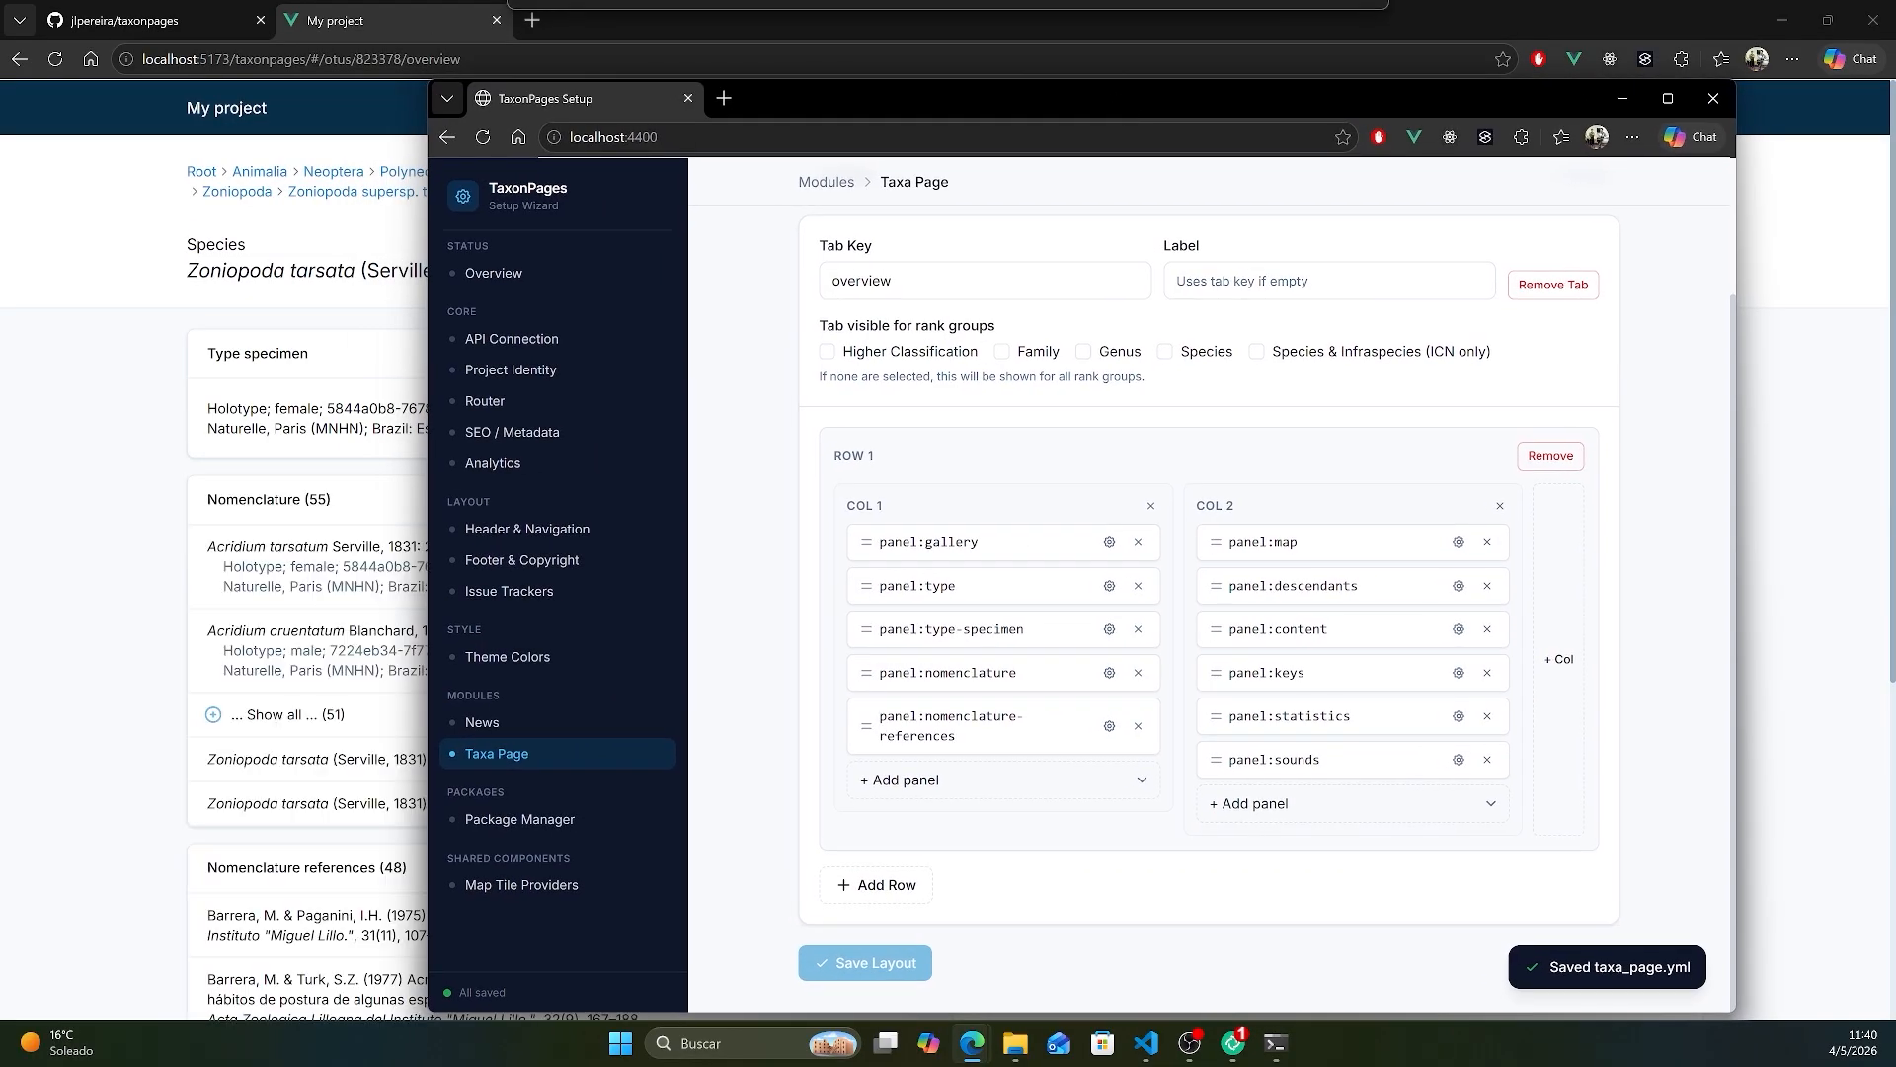
- Install the community package taxonpages-panel-inaturalist from its author's npm scope through the wizard's Package Manager, accepting the trust prompt
left_click(592, 819)
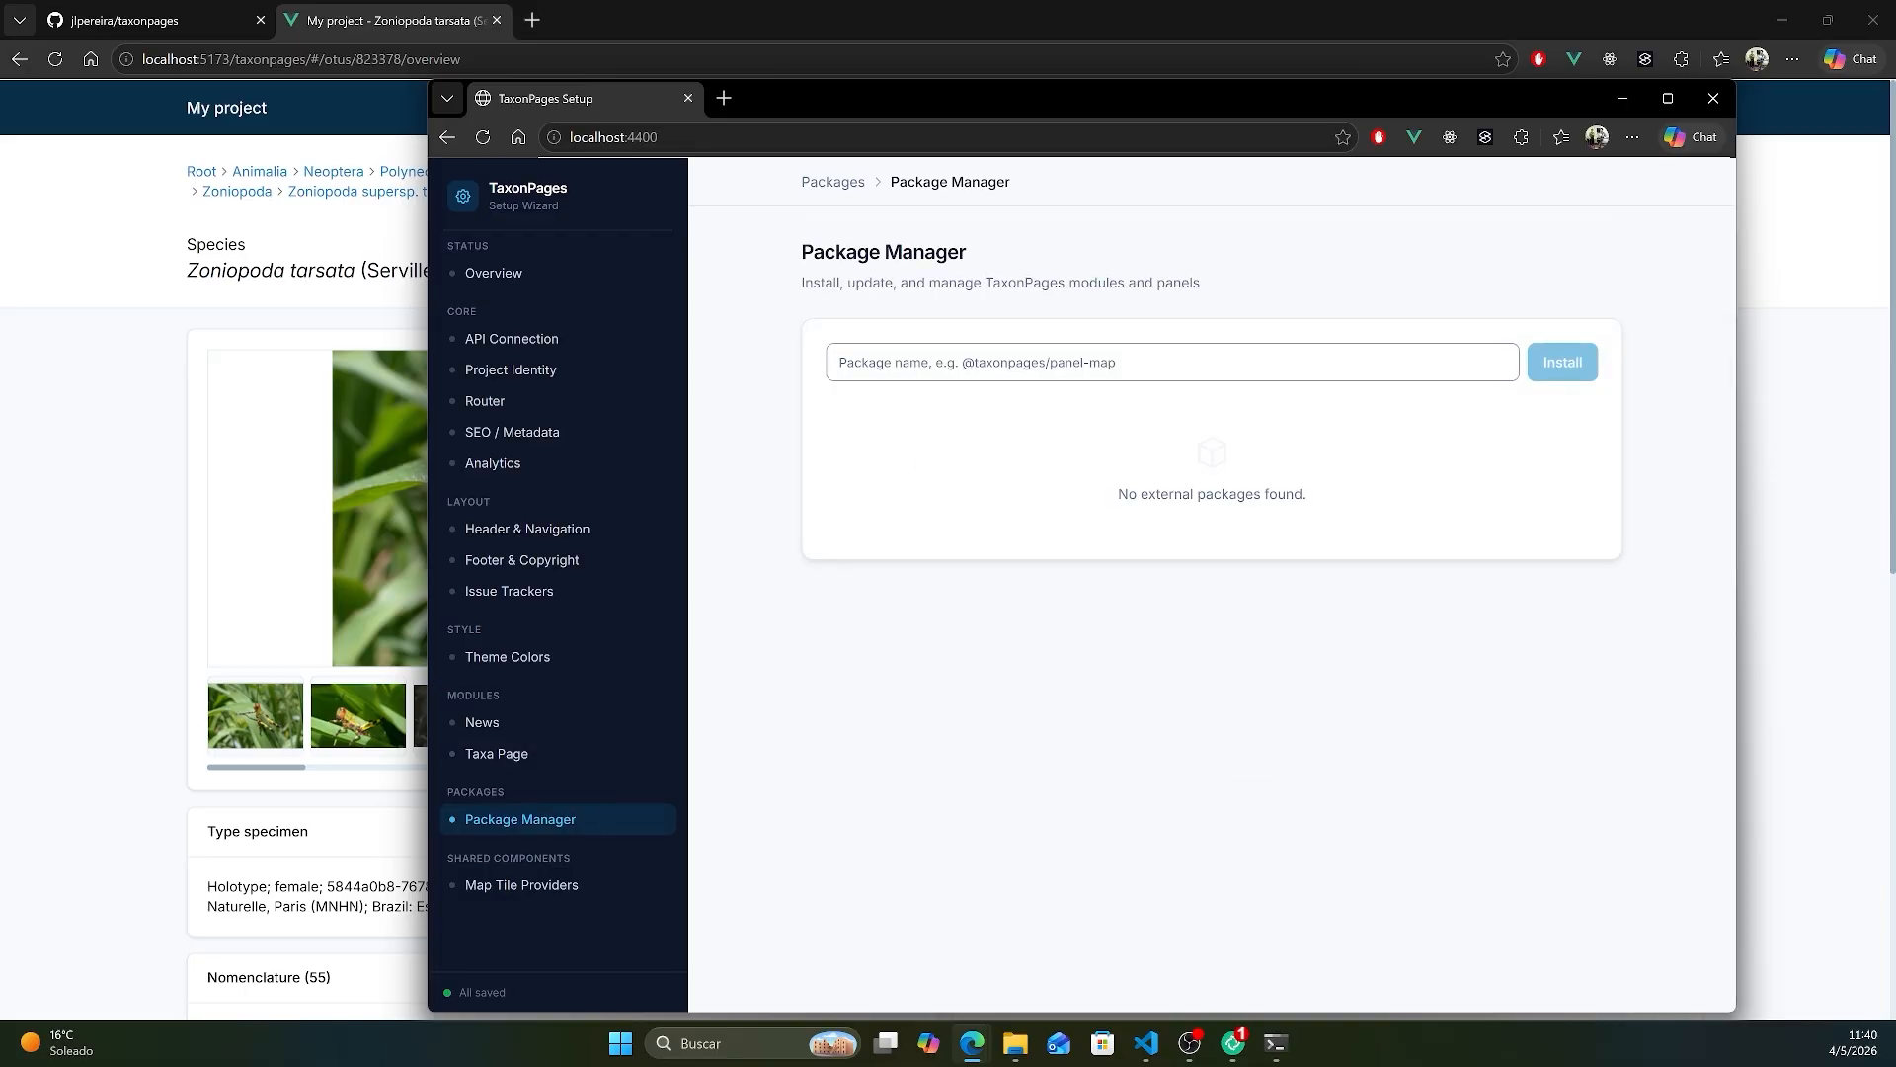
left_click(1173, 362)
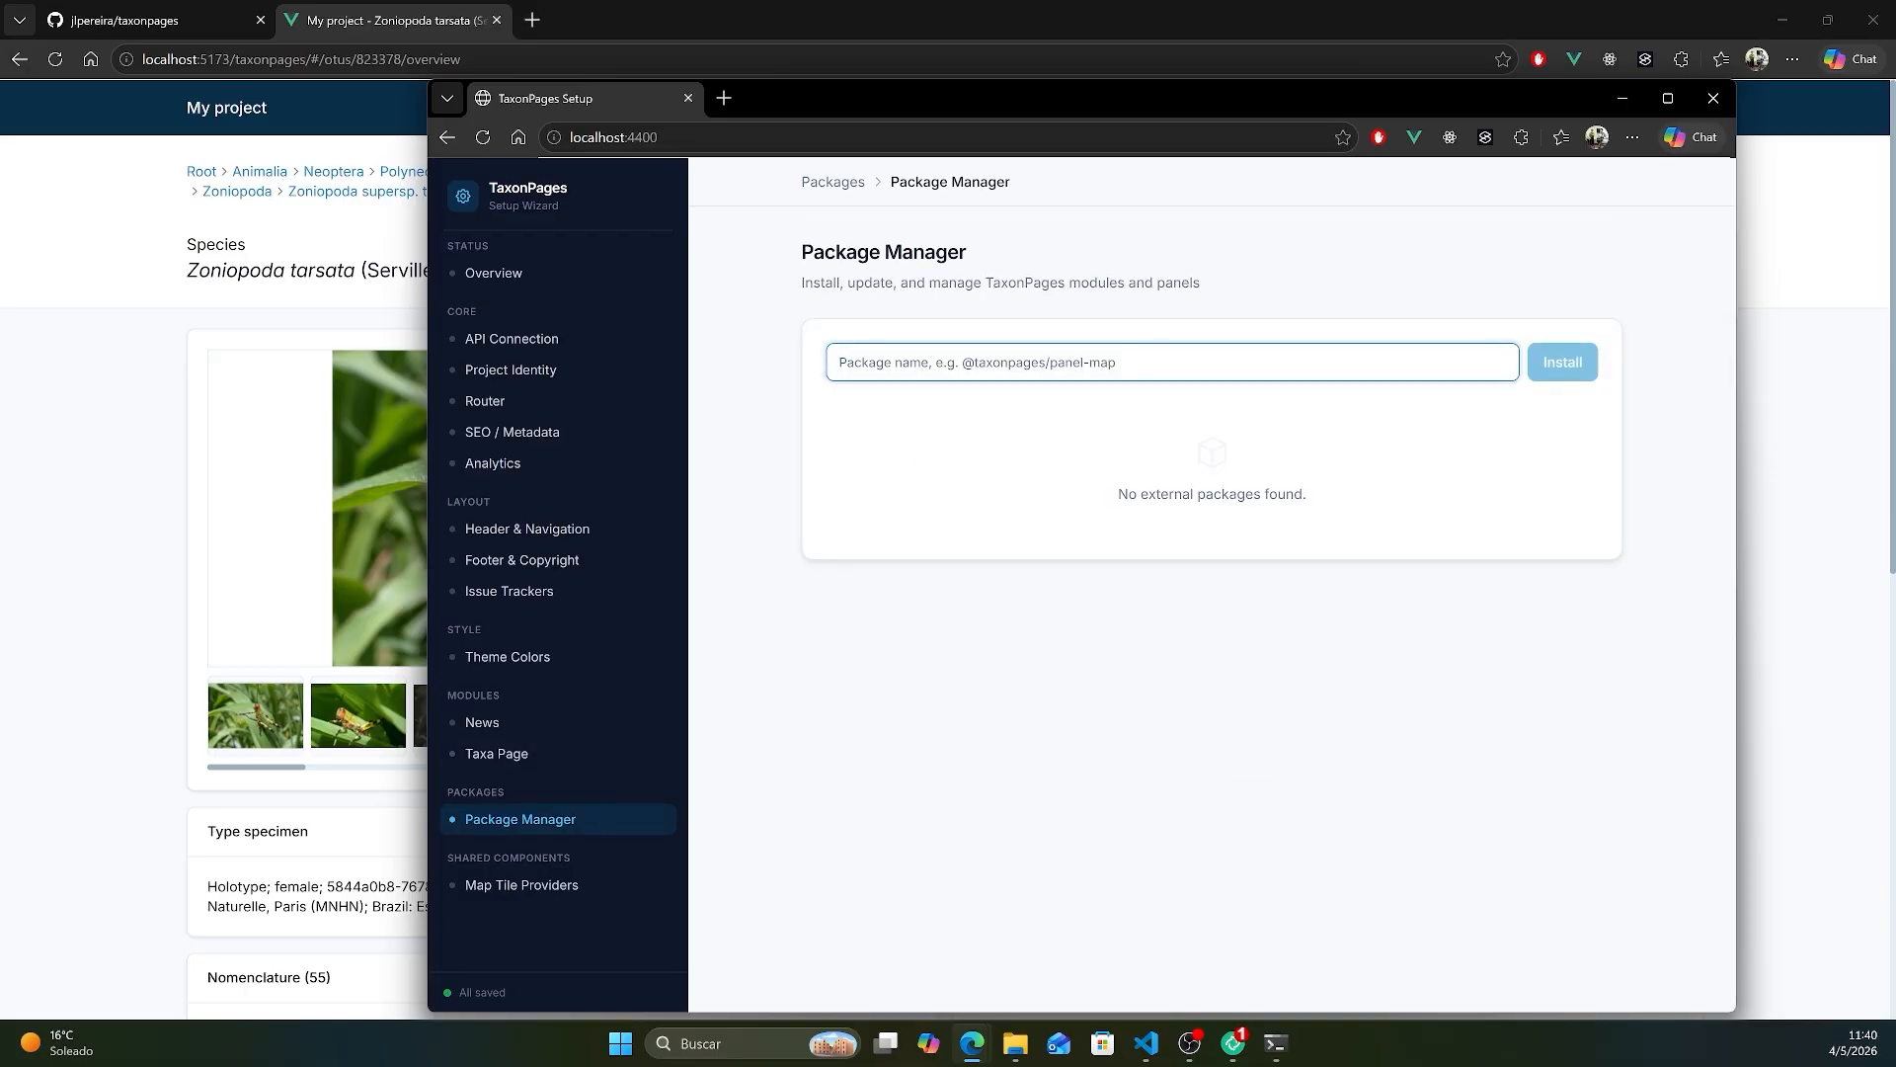
type("@jlperei")
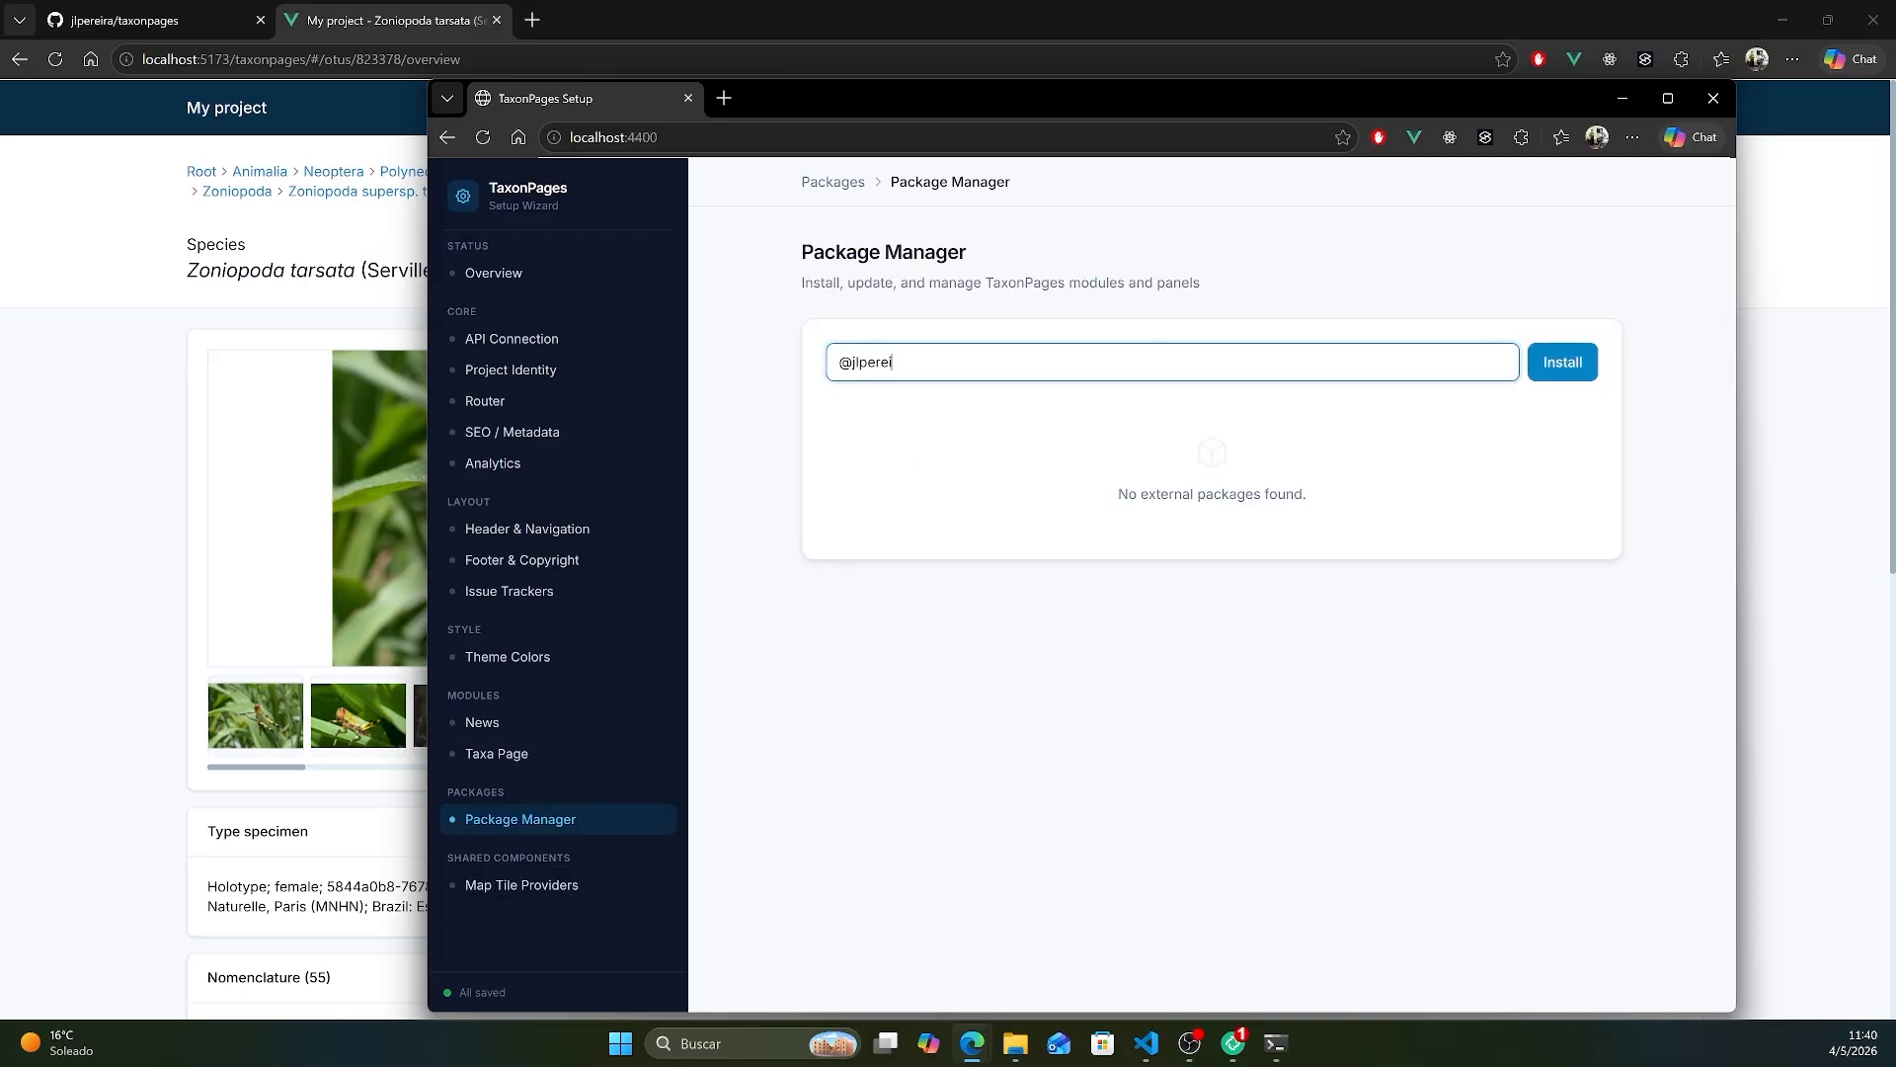
type("ra/taxonpages-panel-inaturalist")
left_click(1578, 366)
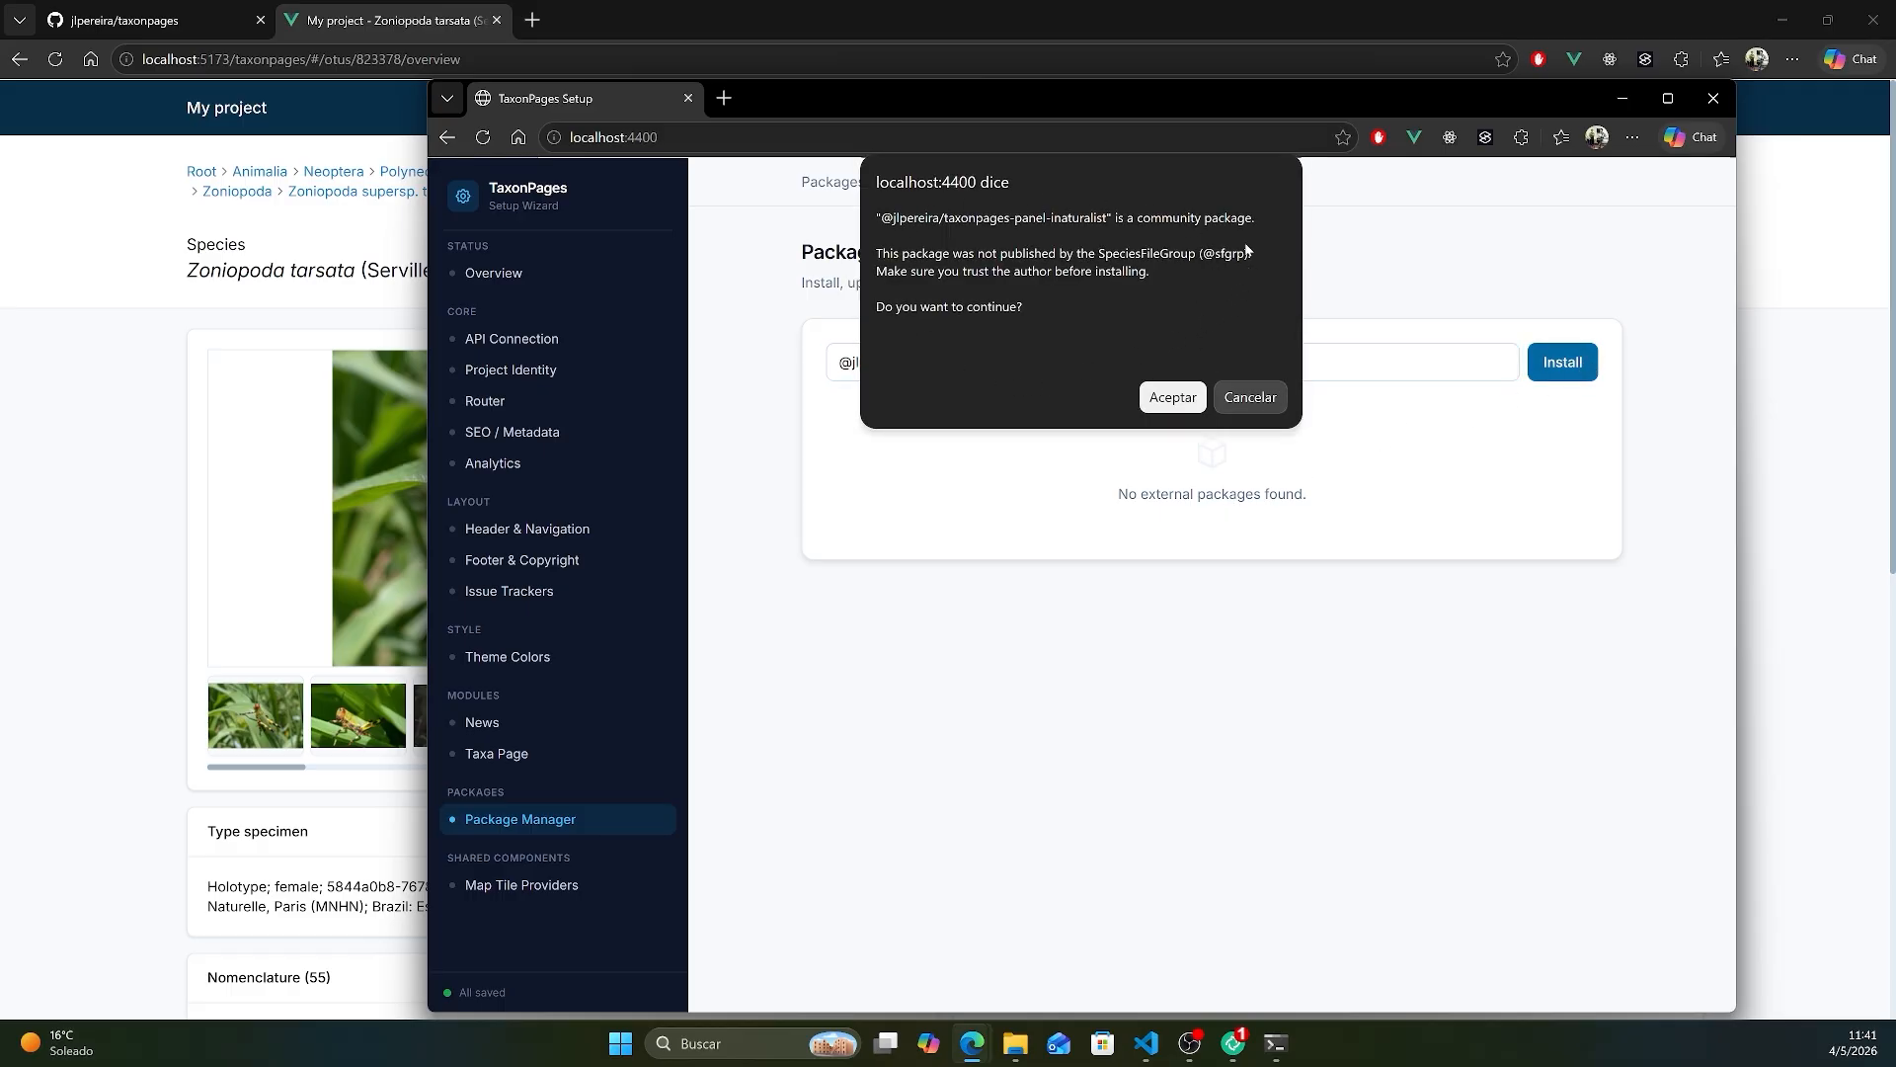
left_click(1167, 398)
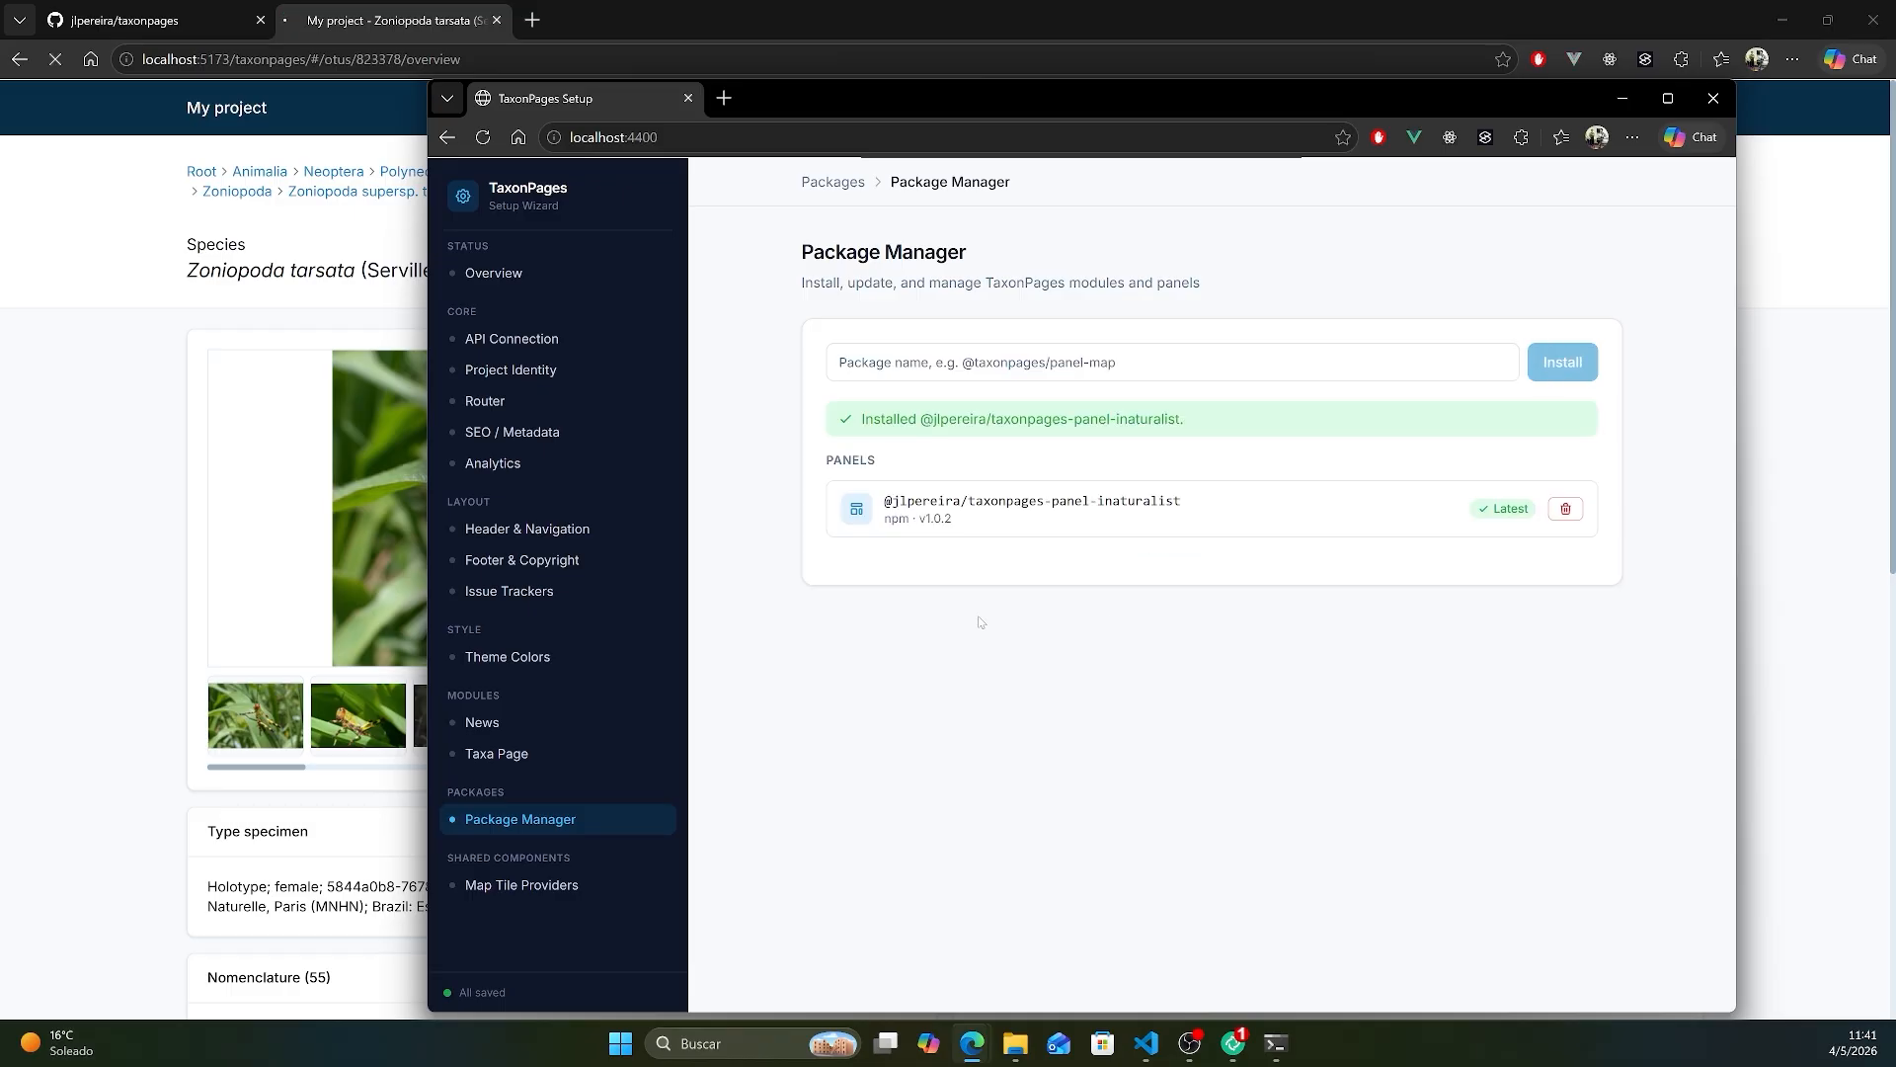
- Add a tab with the key iNaturalist to the Taxa Page layout and place panel:inaturalist in its first column
left_click(536, 753)
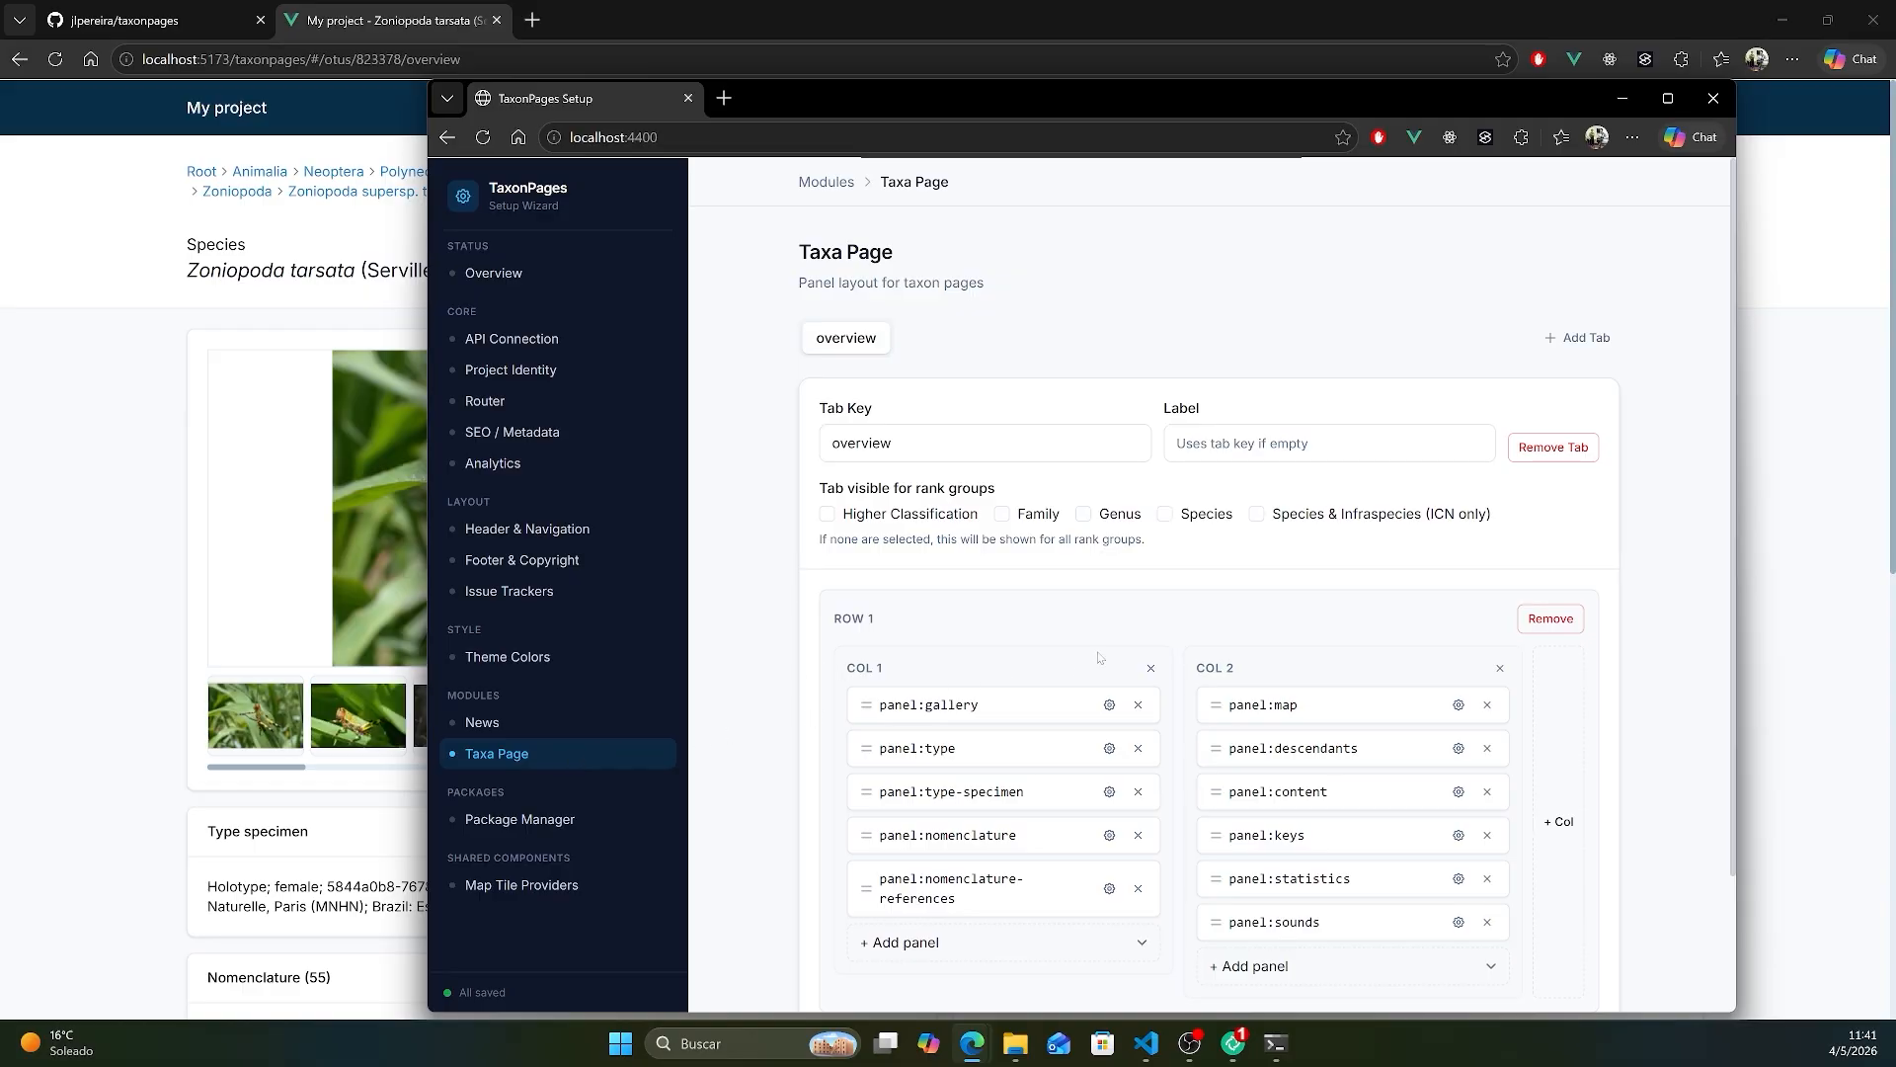
left_click(1591, 345)
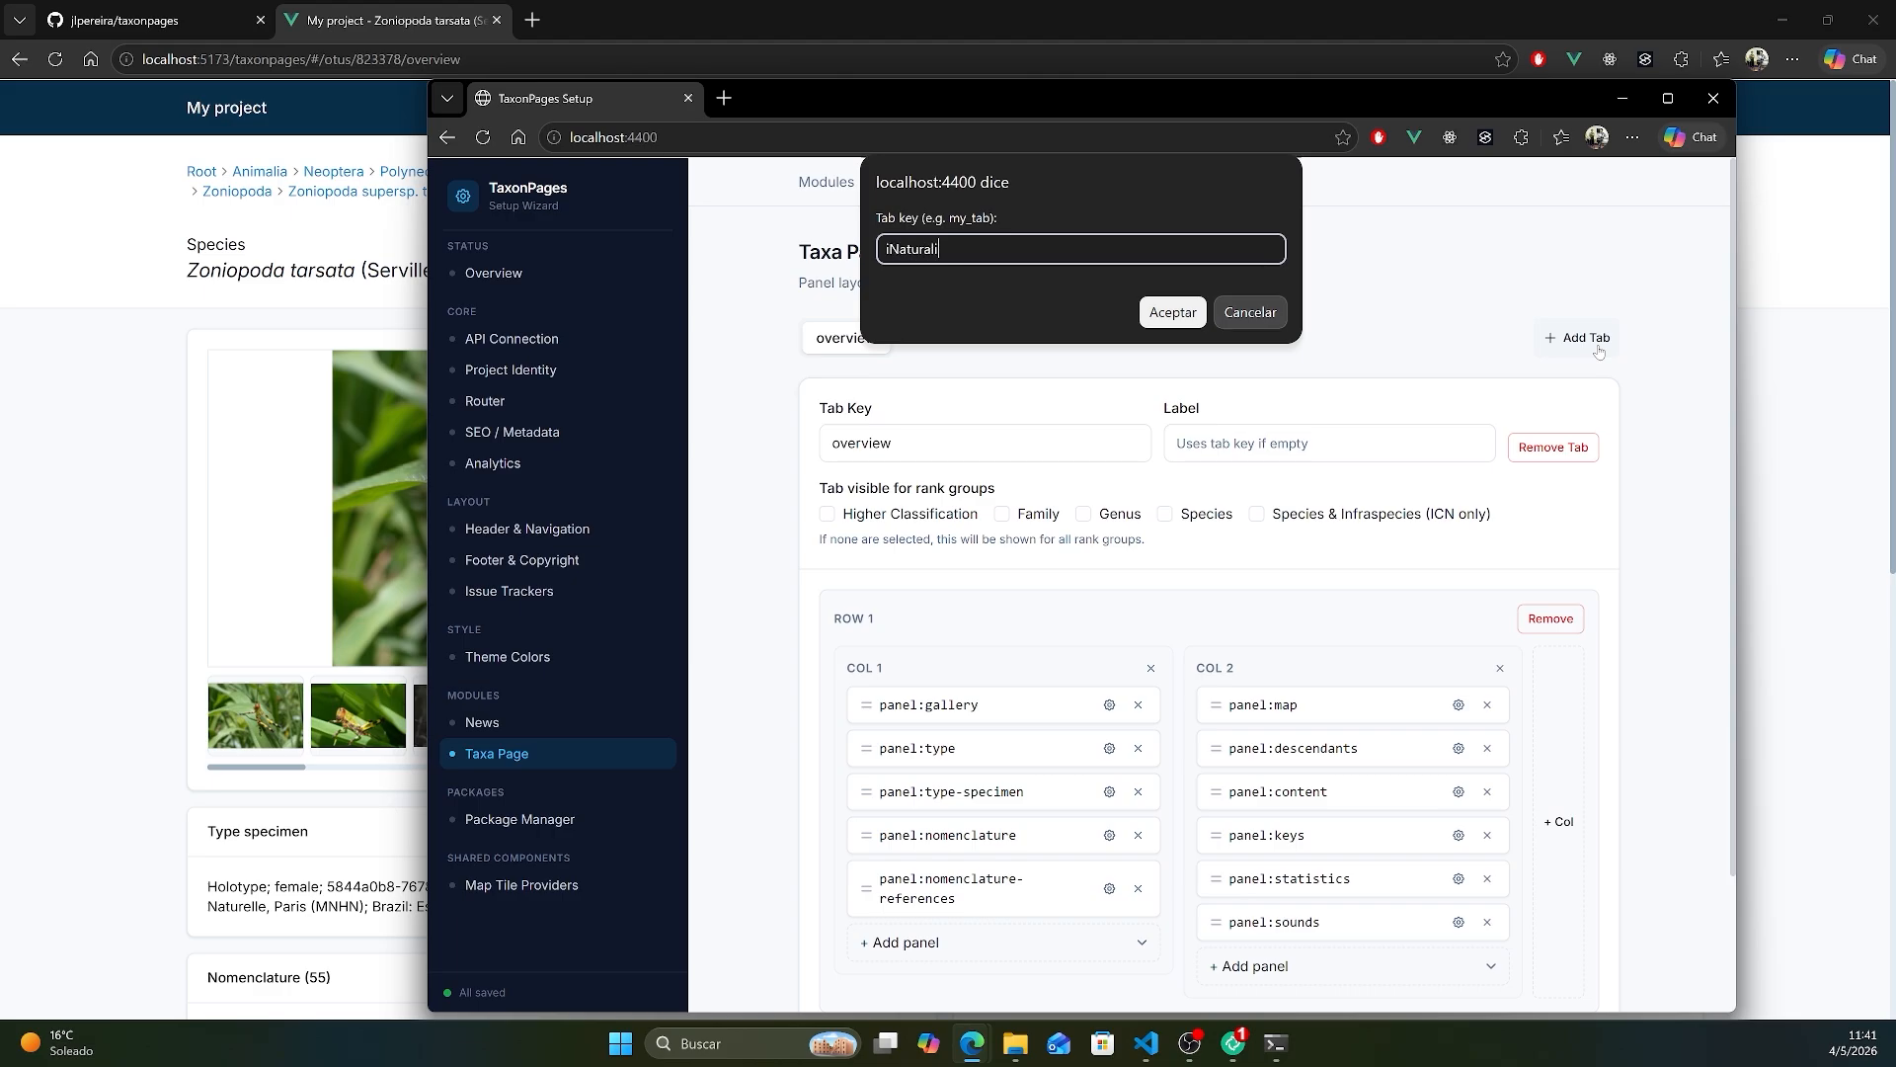
left_click(1200, 322)
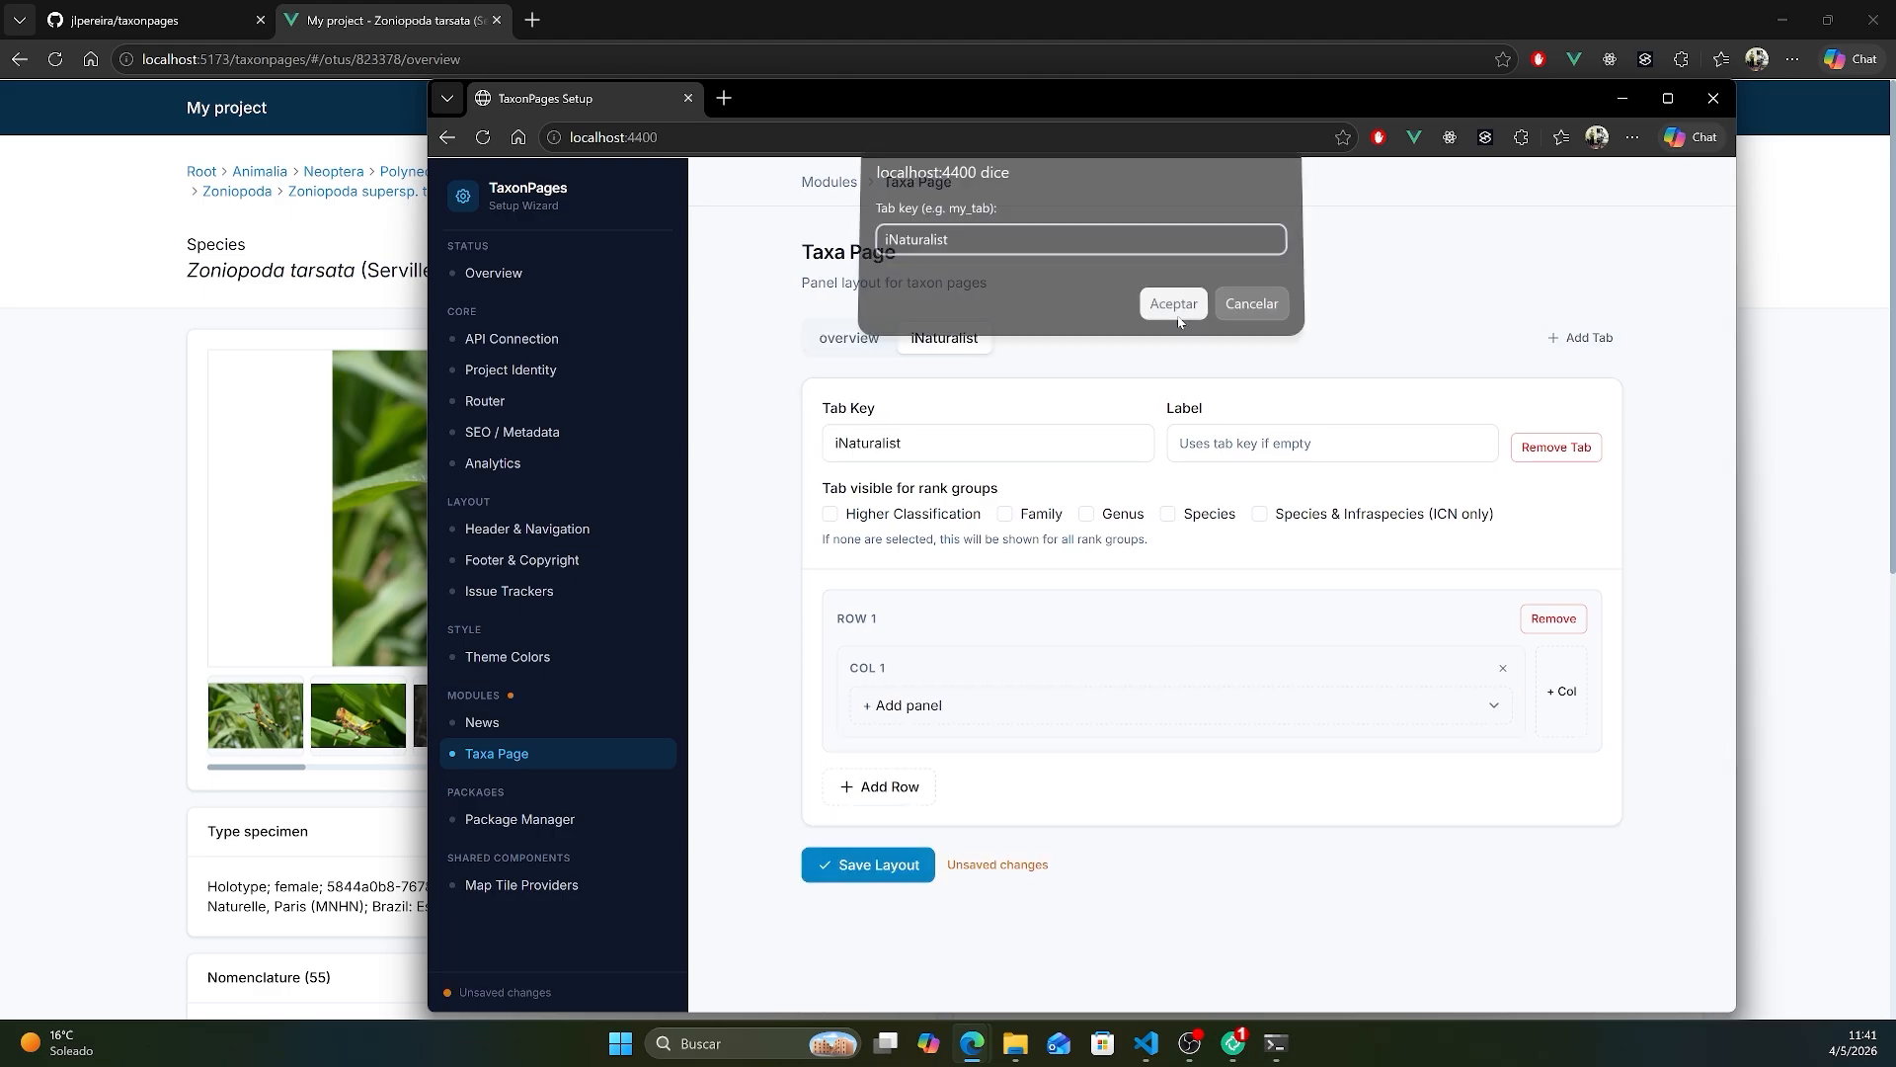
left_click(1274, 712)
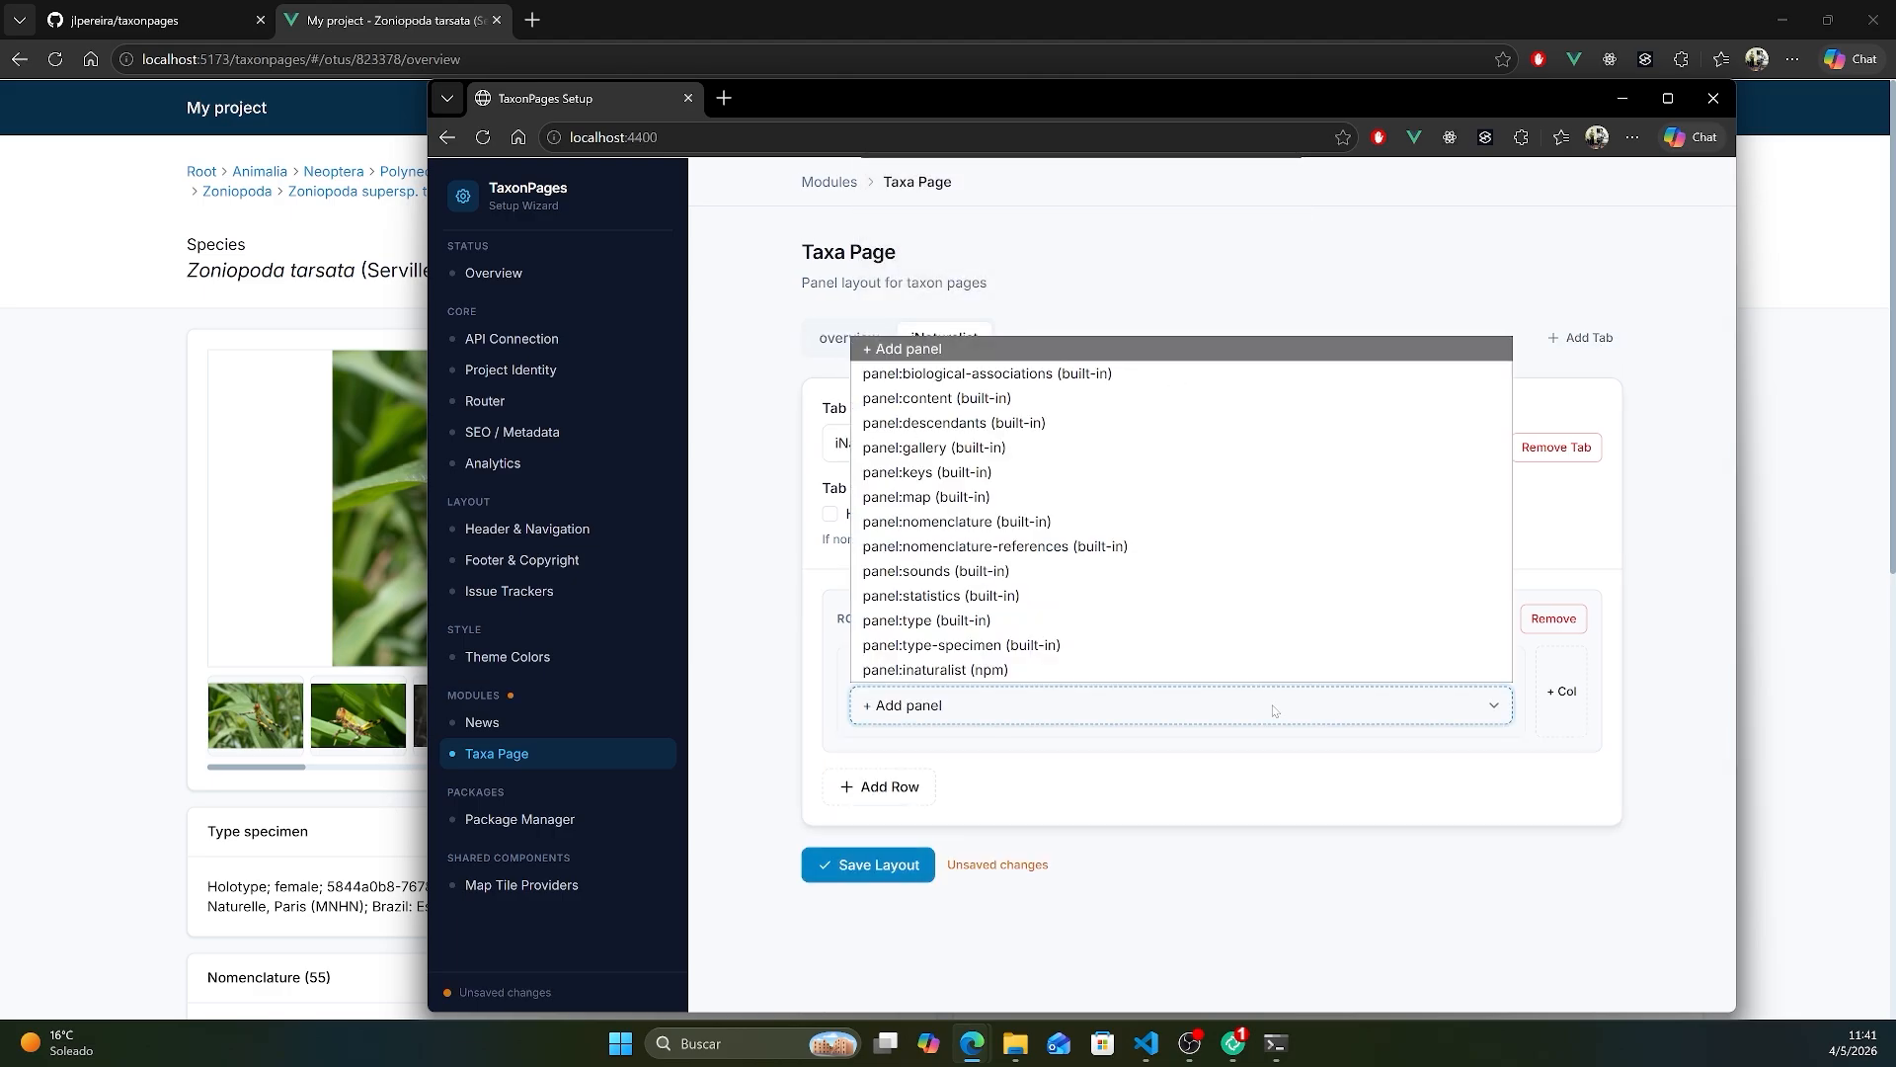
left_click(1212, 670)
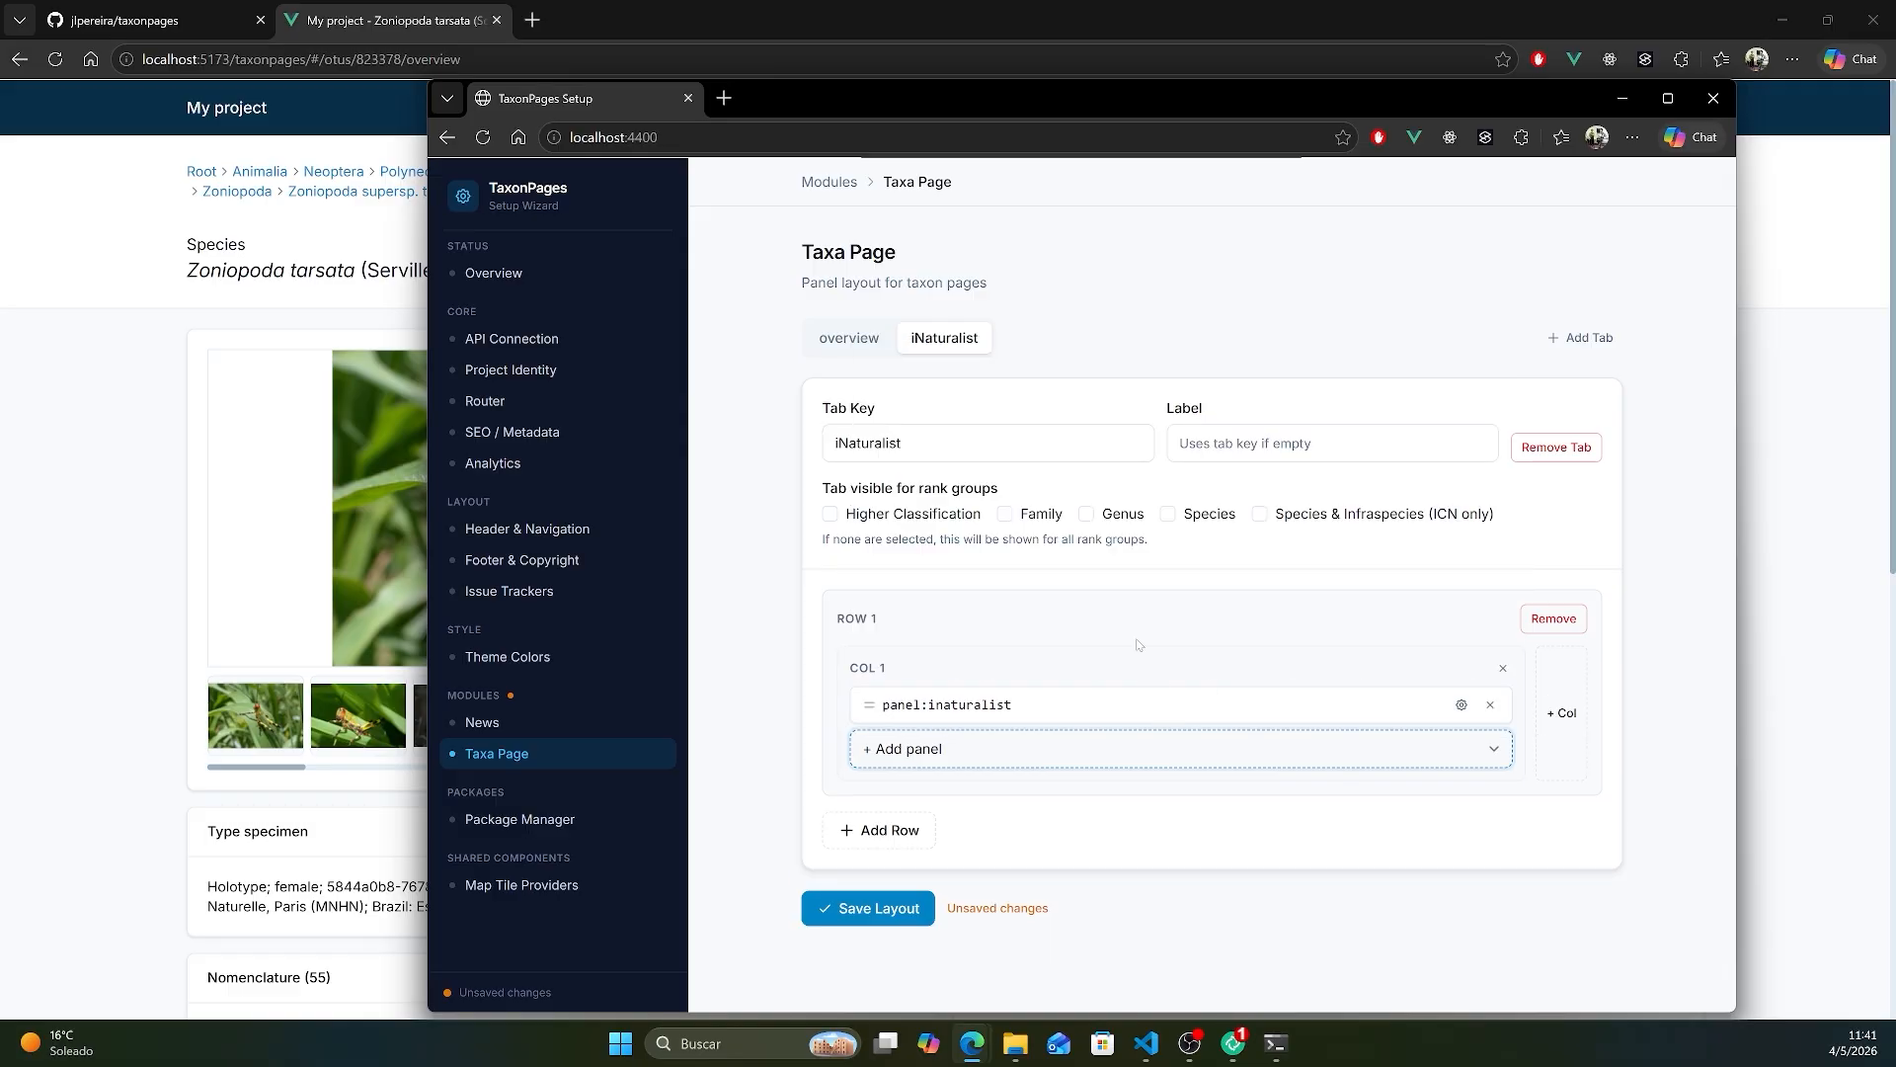
- Set the iNaturalist panel's Iconic Taxa to Insecta and save the Taxa Page layout
left_click(1459, 705)
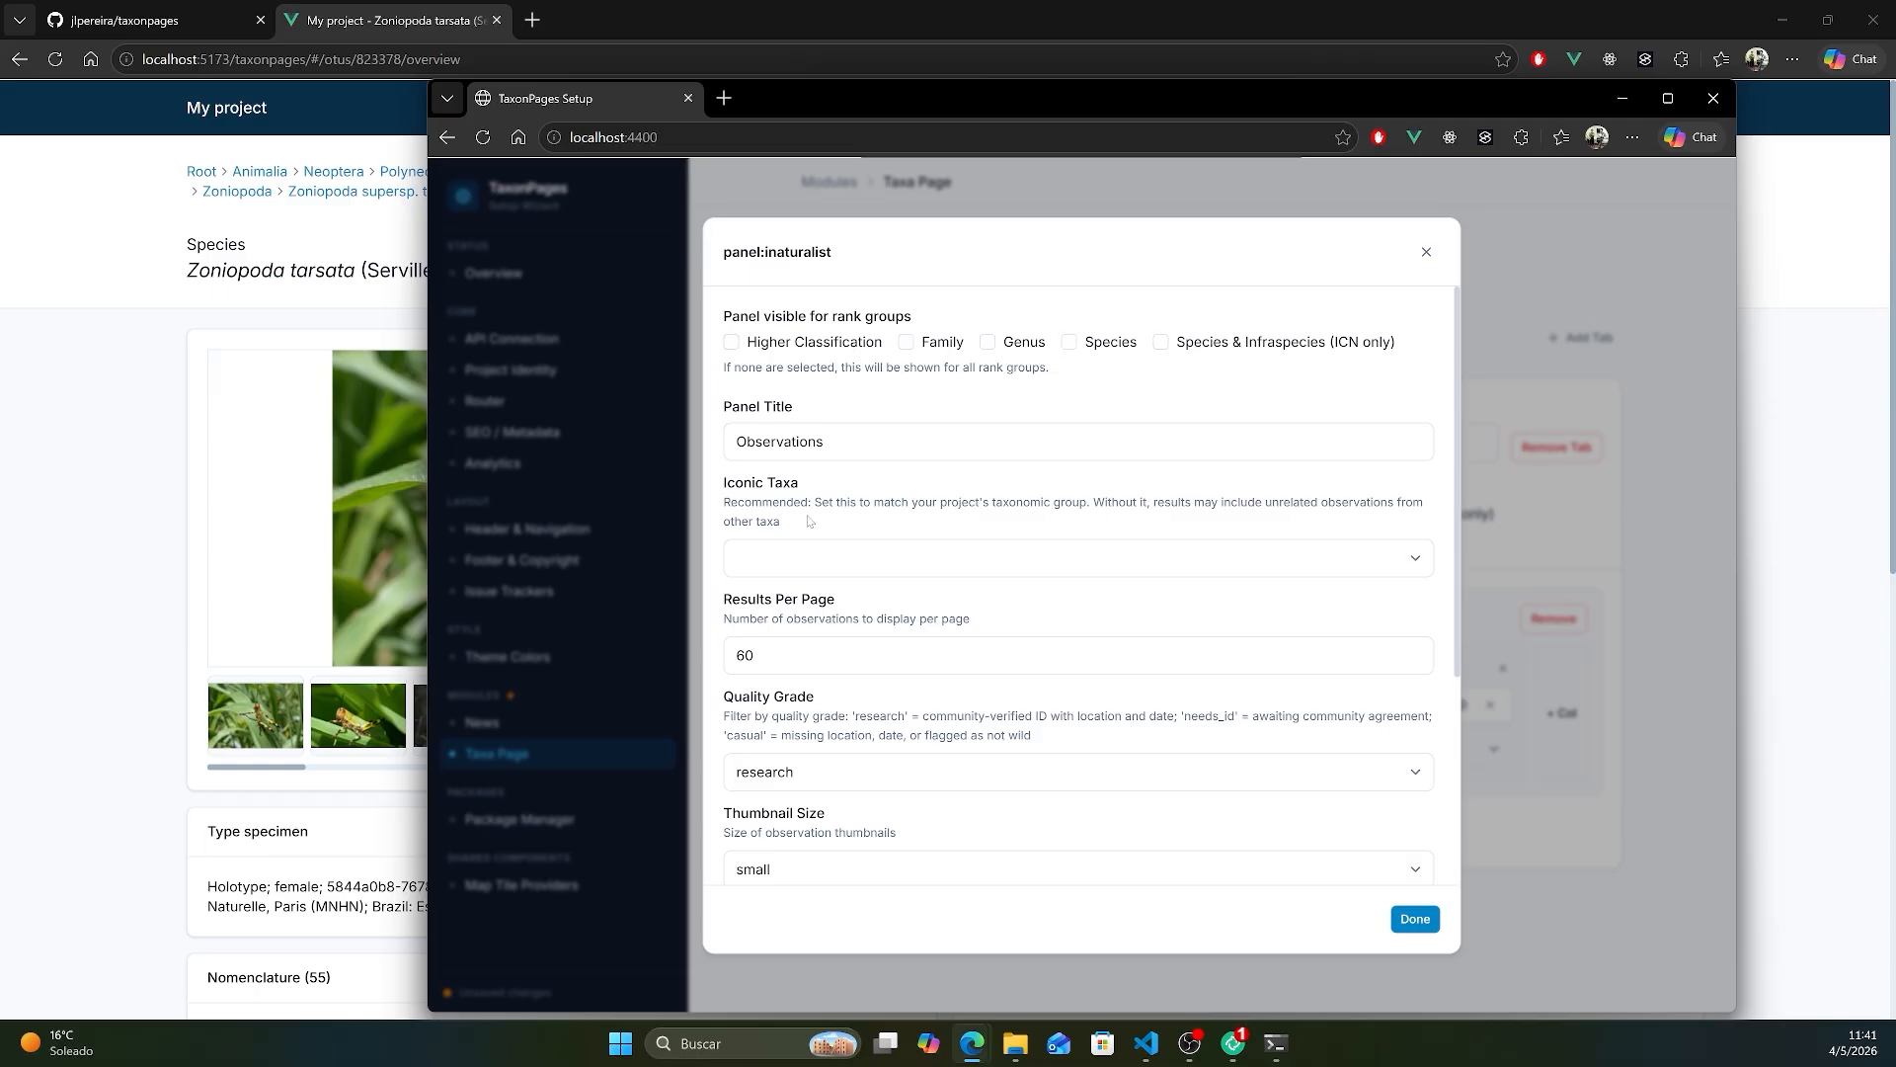
left_click(951, 565)
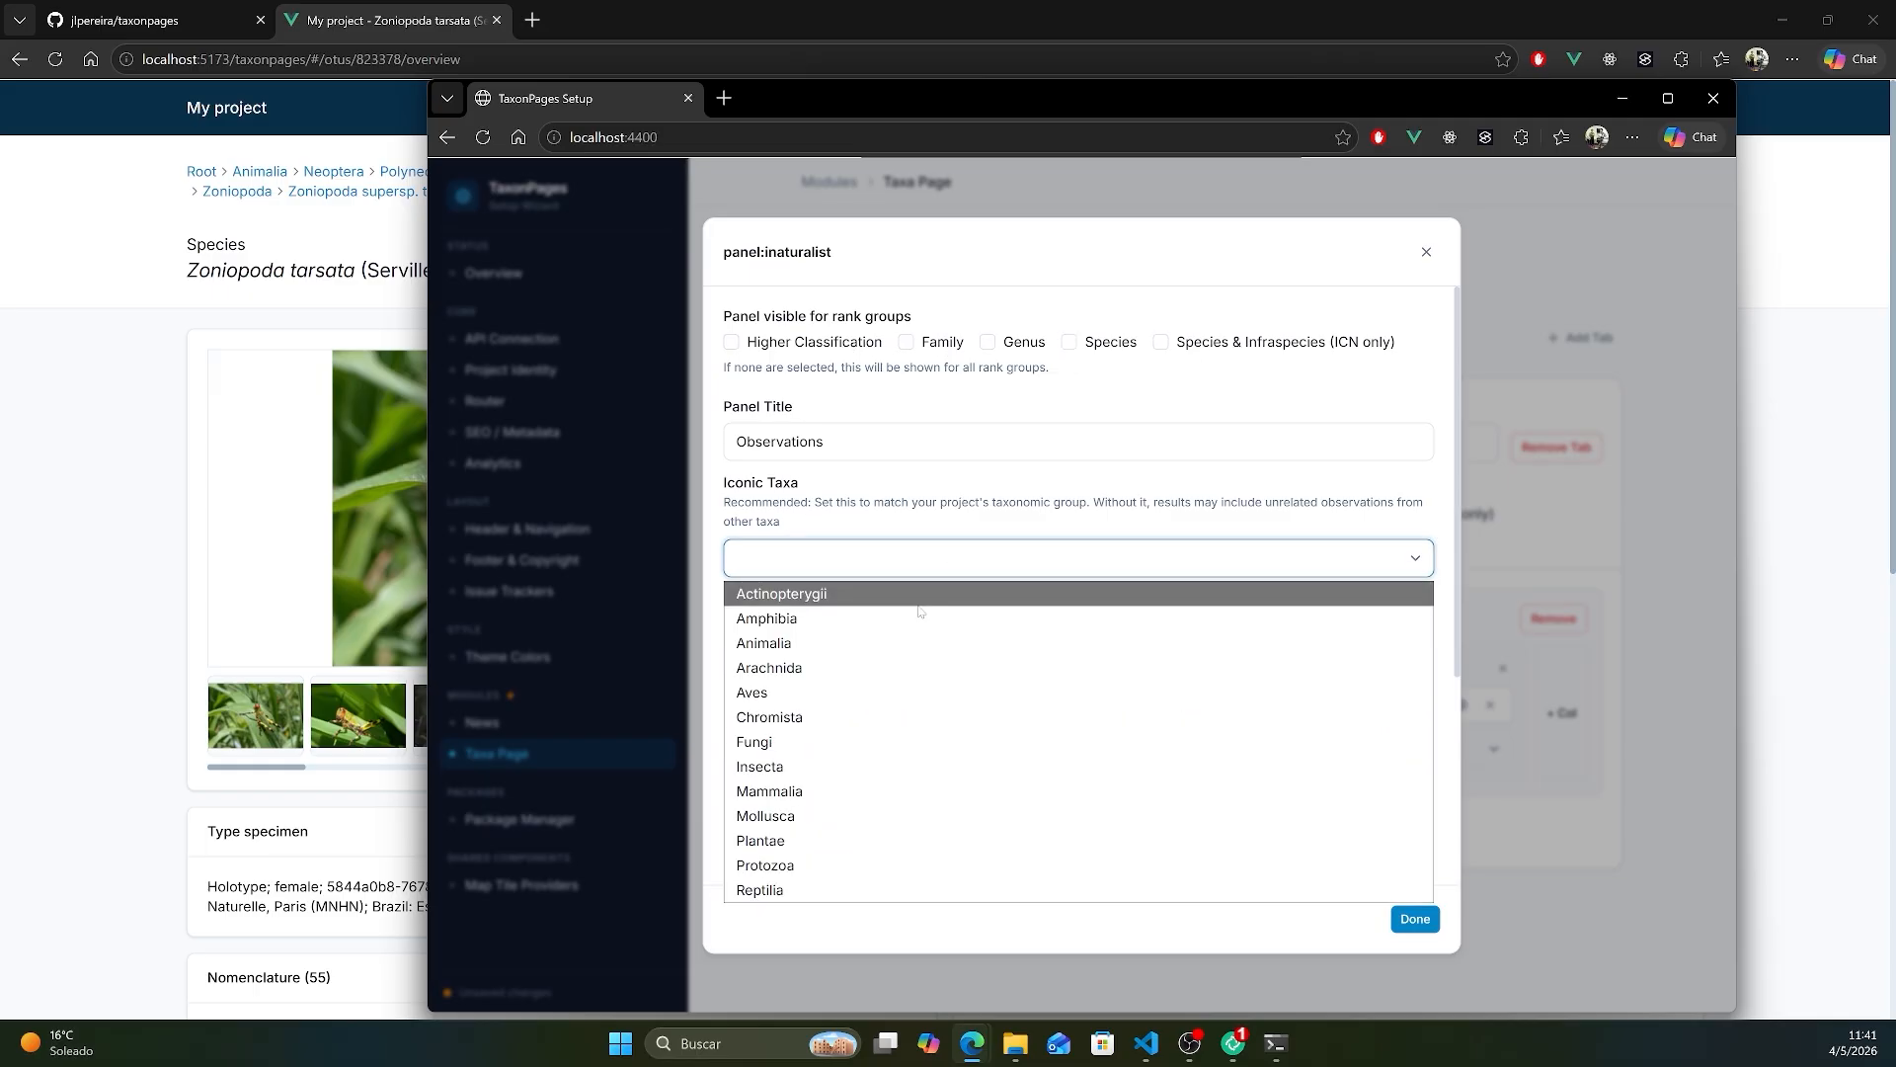
left_click(894, 766)
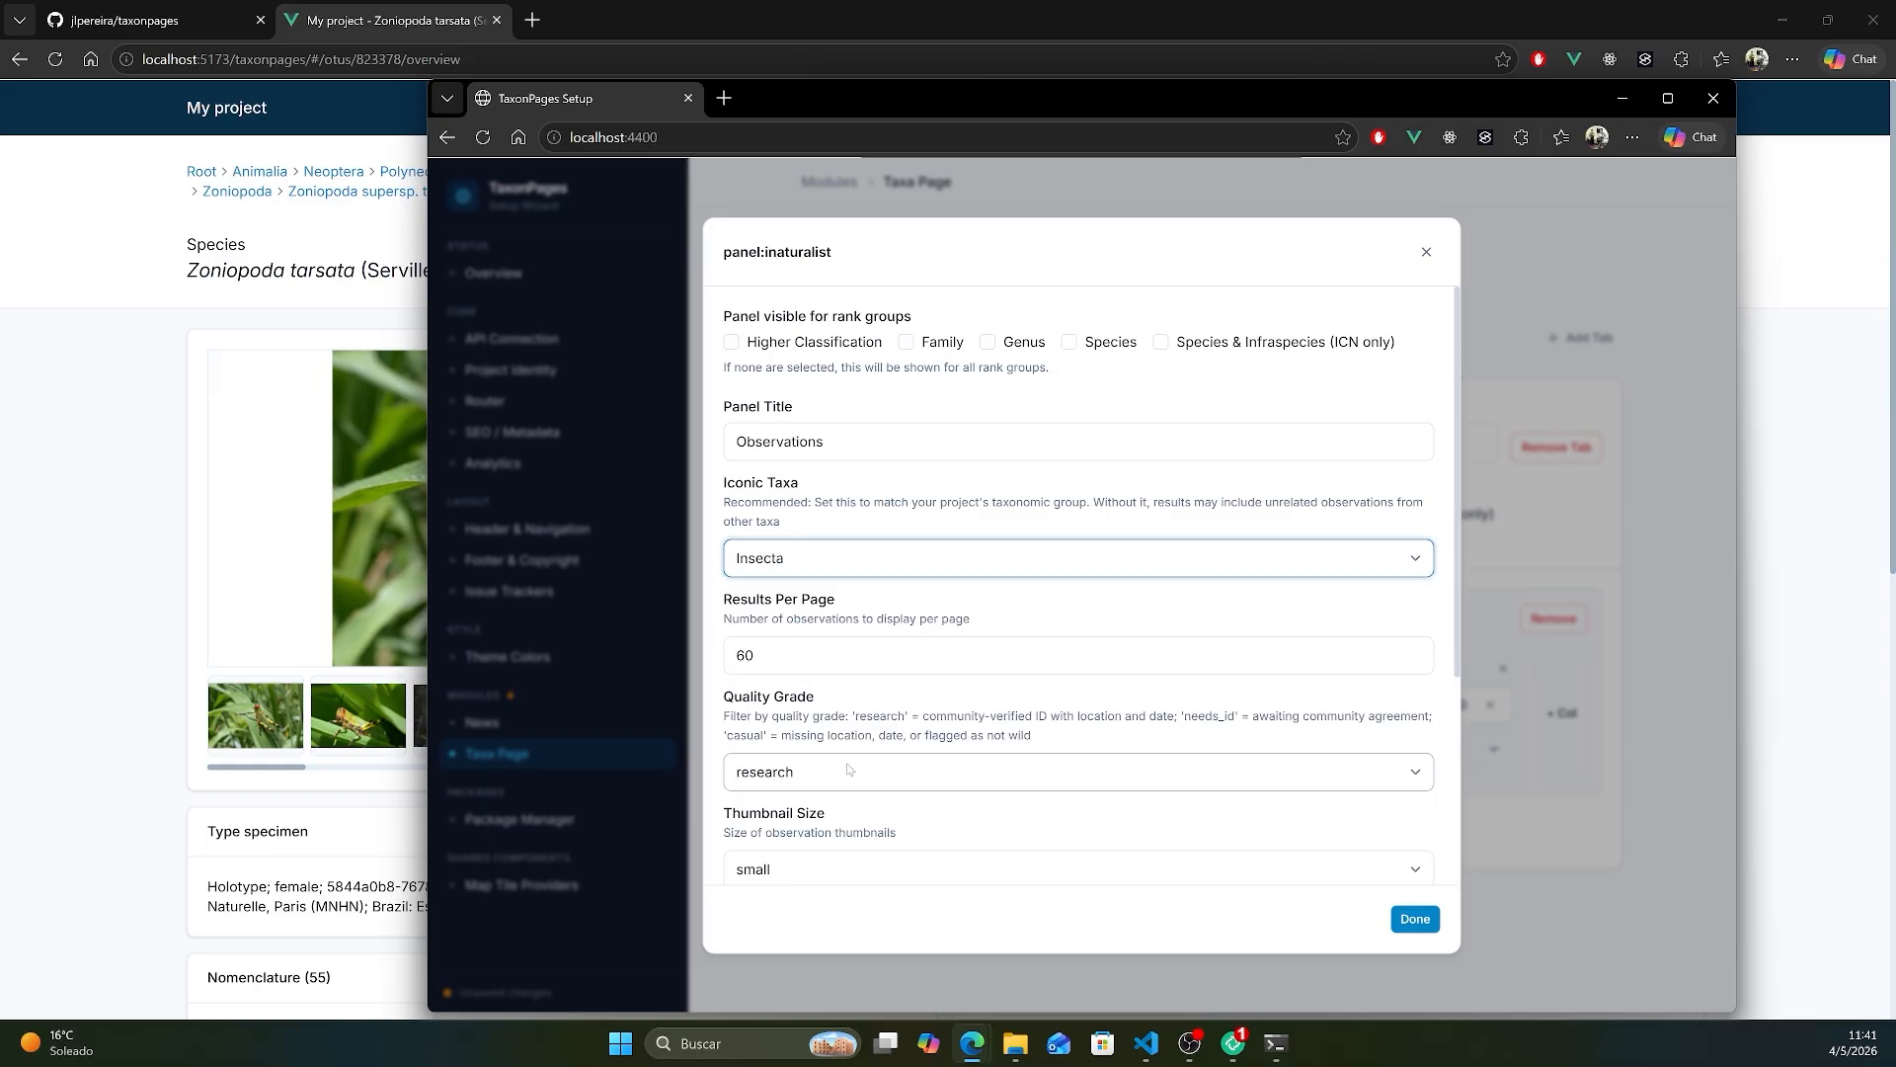
left_click(982, 708)
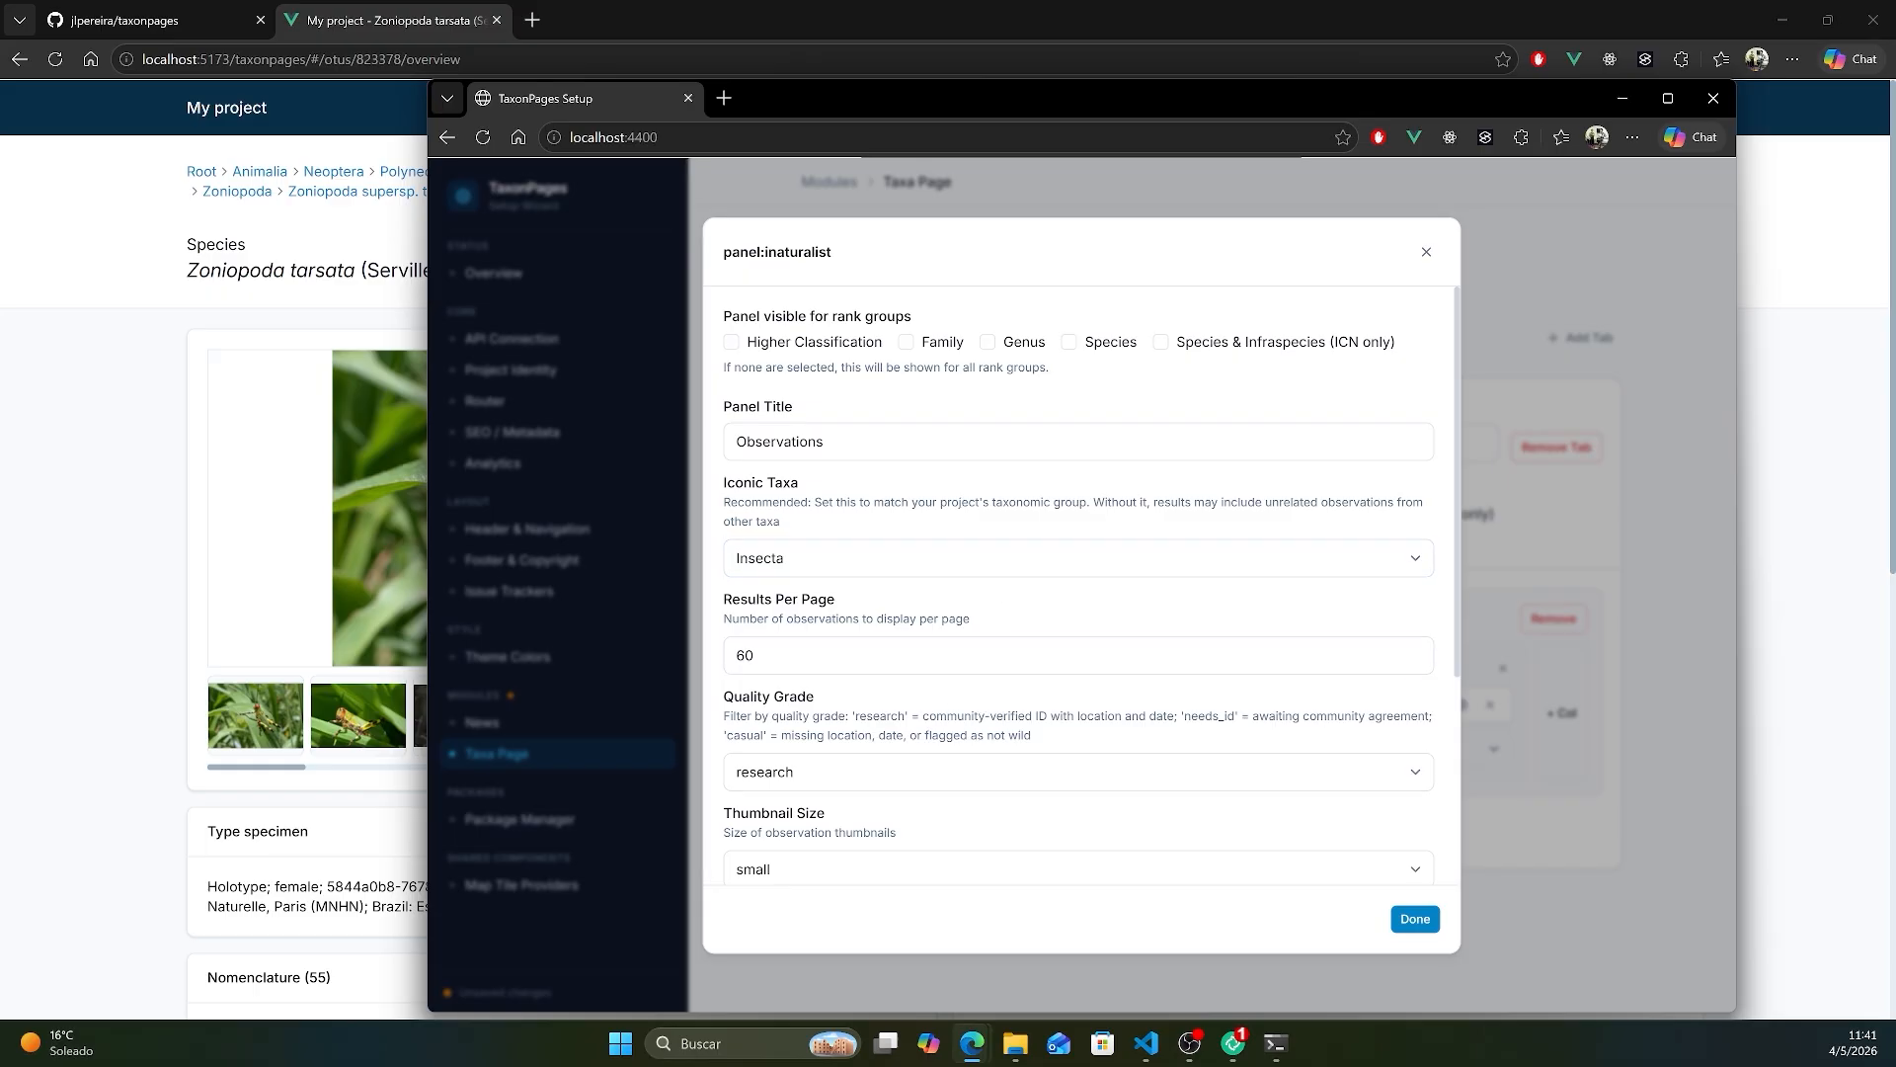
scroll(1275, 859, "down", 1)
left_click(1414, 919)
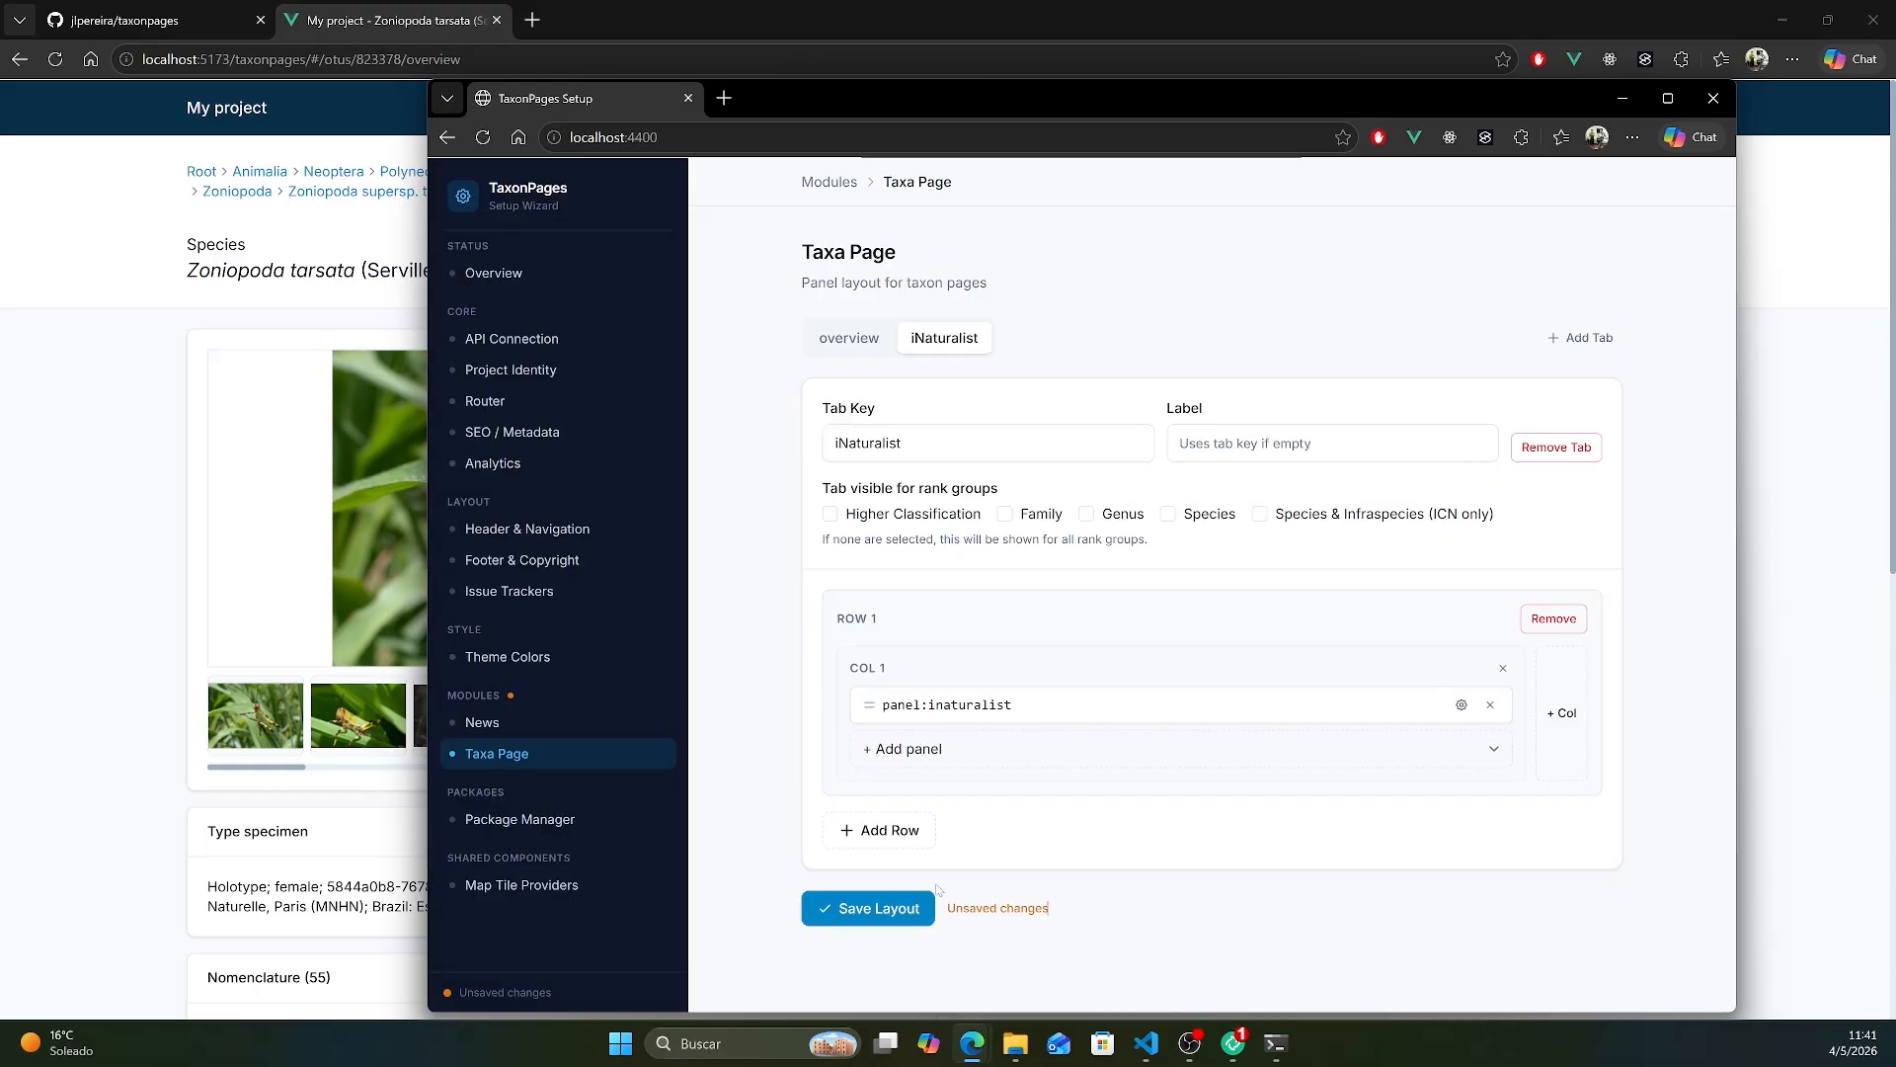
left_click(873, 909)
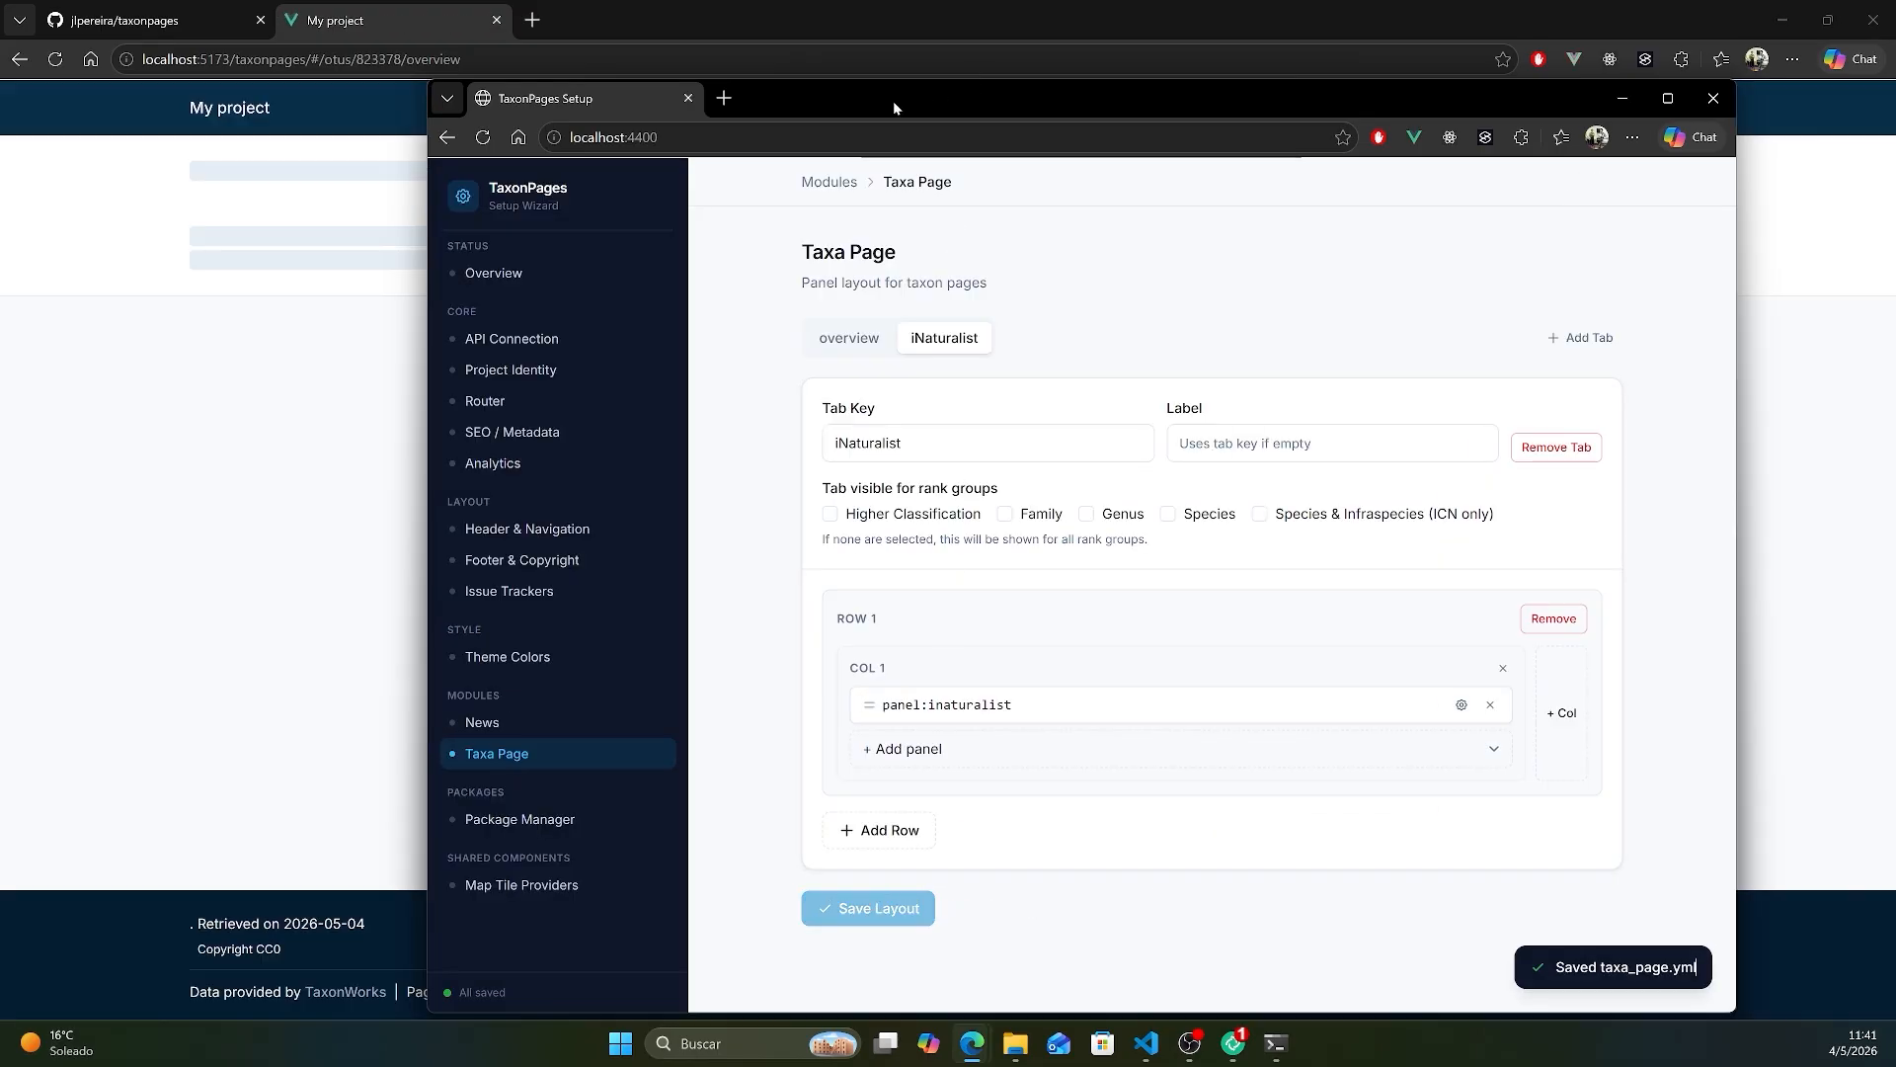
- View the observations in the iNaturalist tab of the Zoniopoda tarsata species page
left_click_drag(892, 101, 1285, 116)
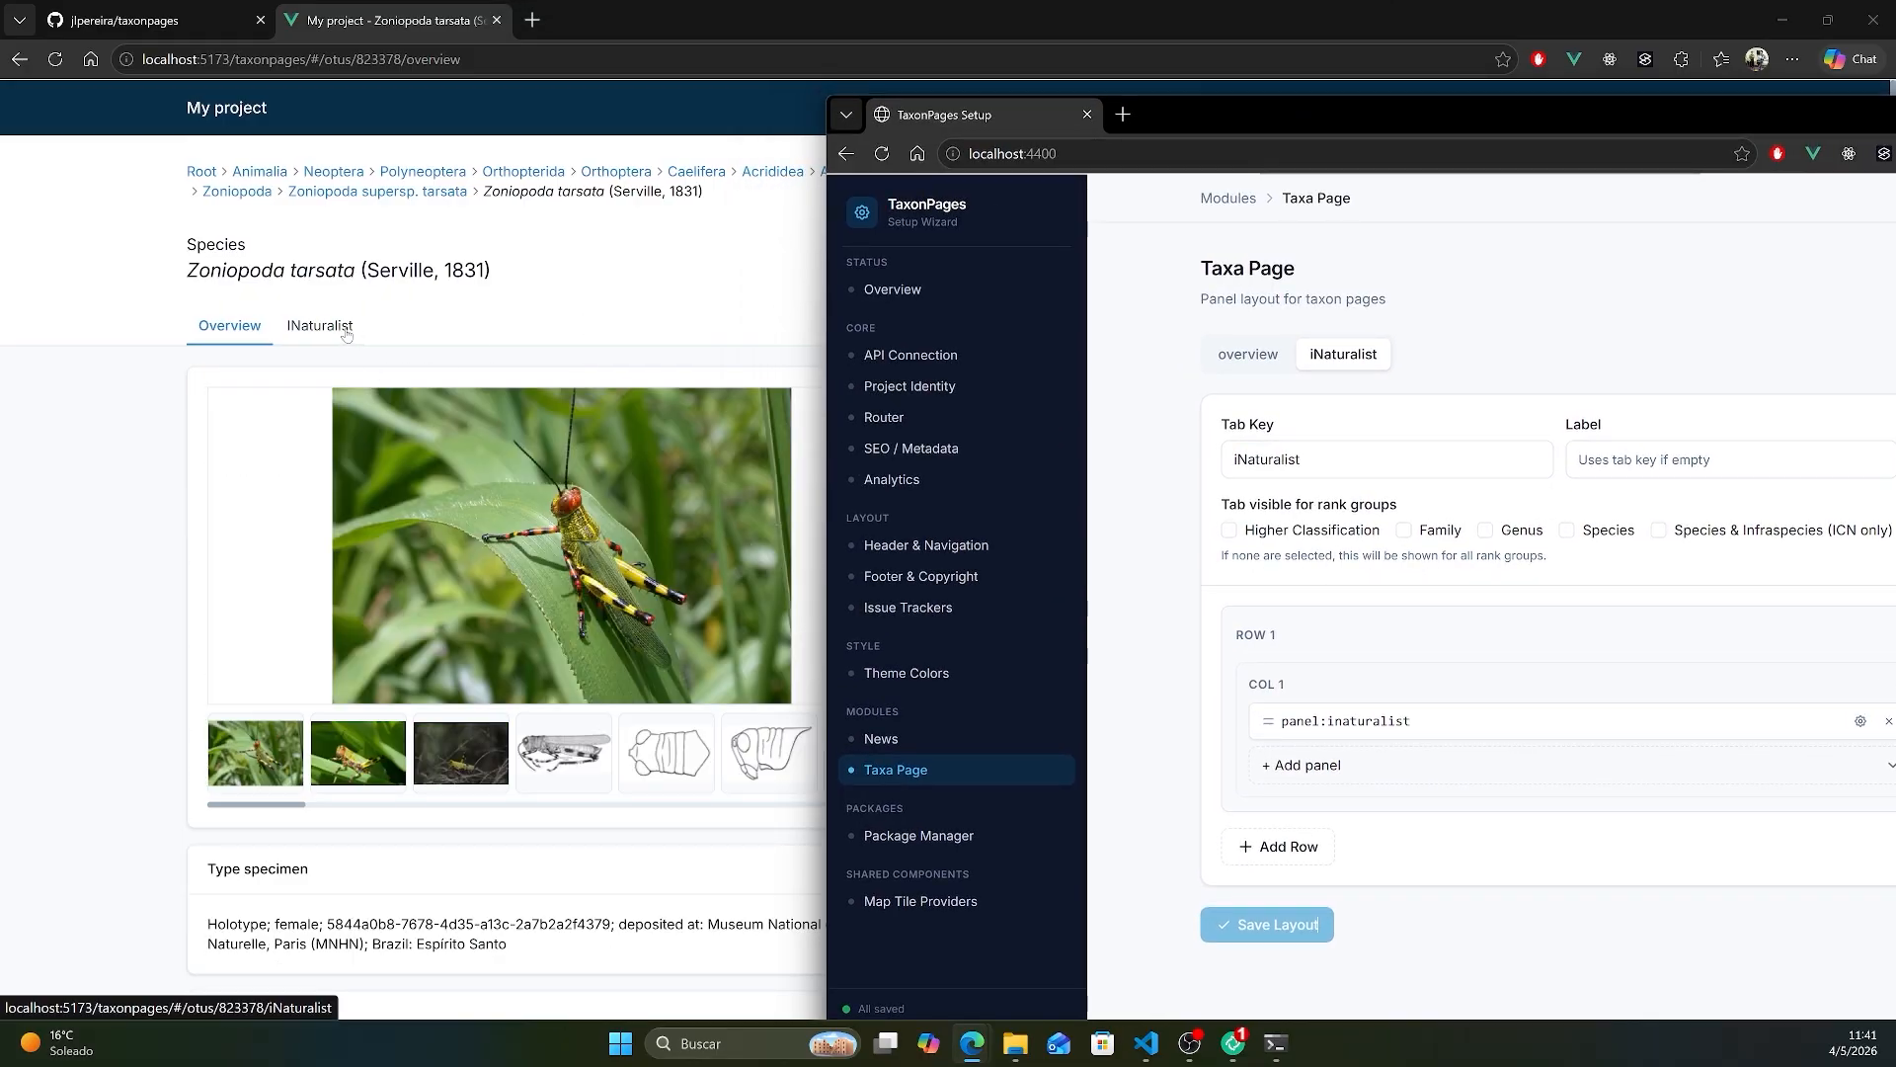
left_click(320, 325)
key("alt+Tab")
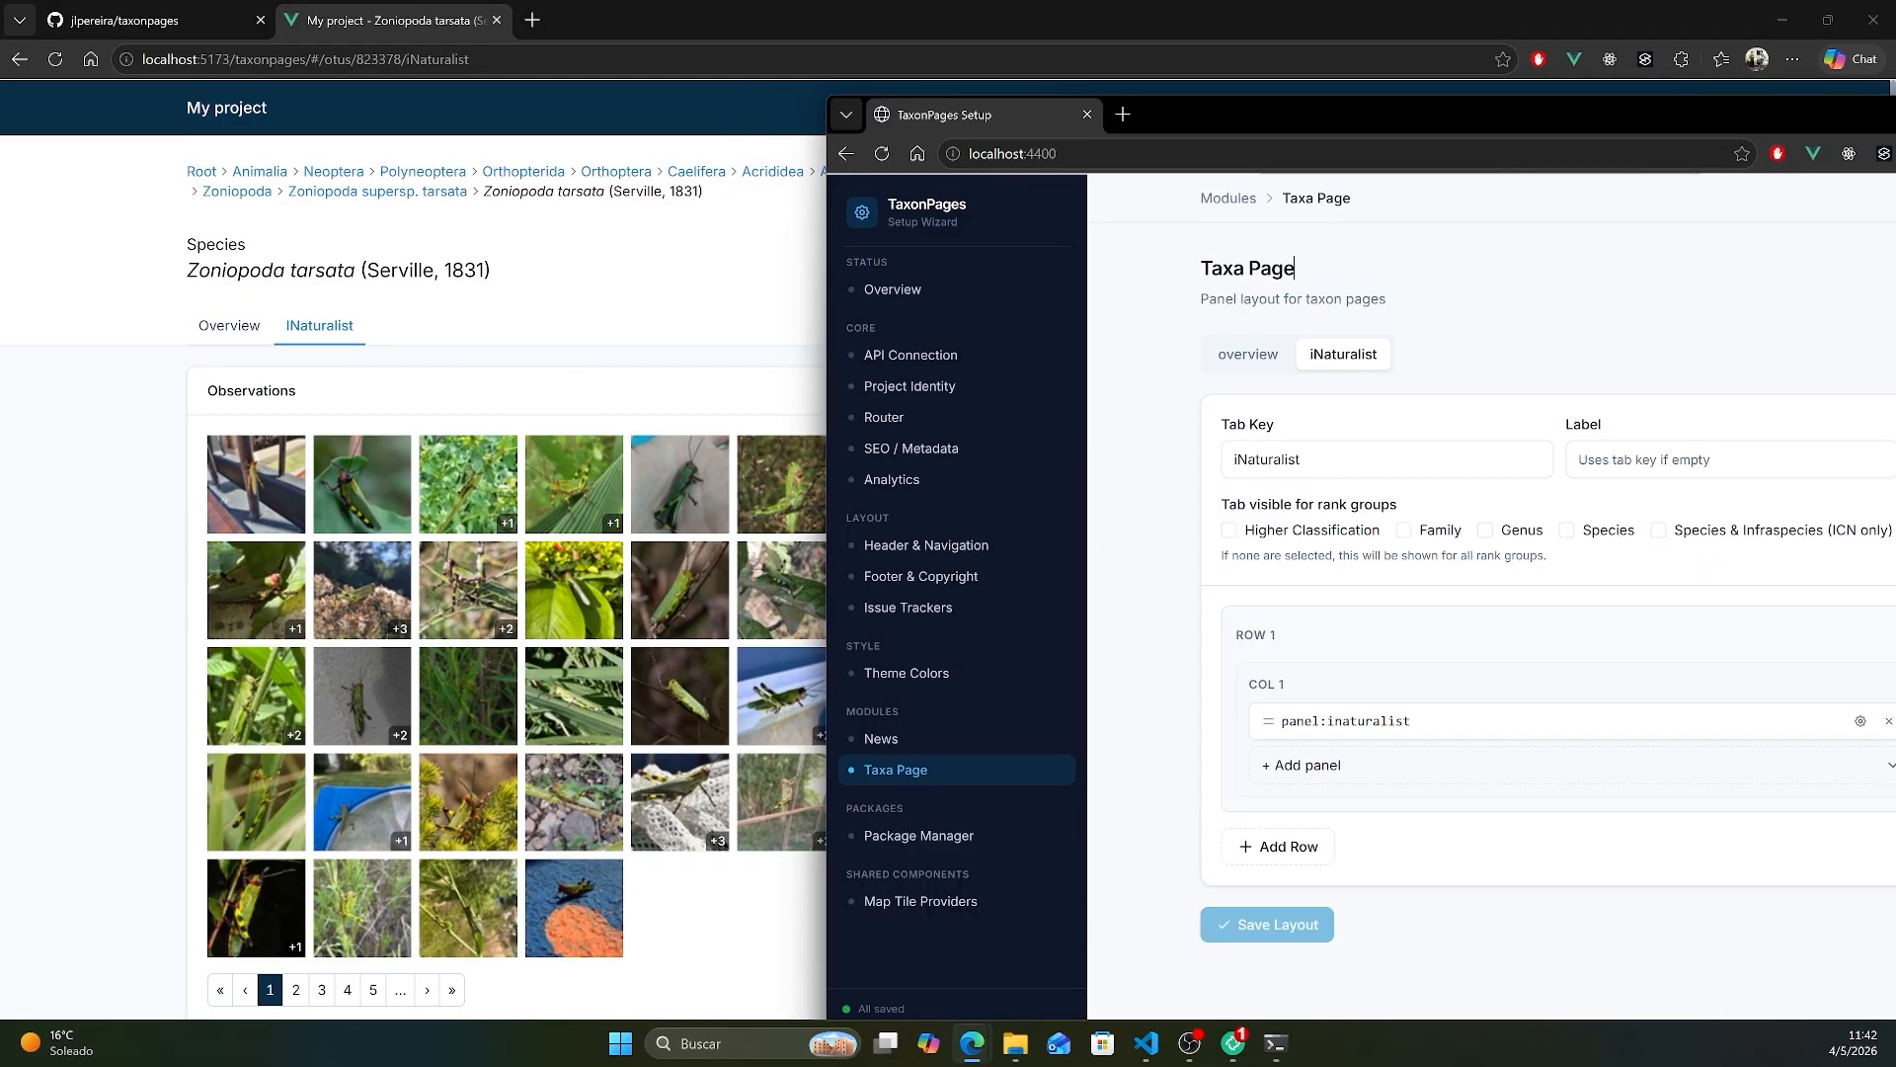
- Set the iNaturalist panel's Thumbnail Size to medium, save the layout and uncover the species page to check it
left_click_drag(1871, 121, 1432, 96)
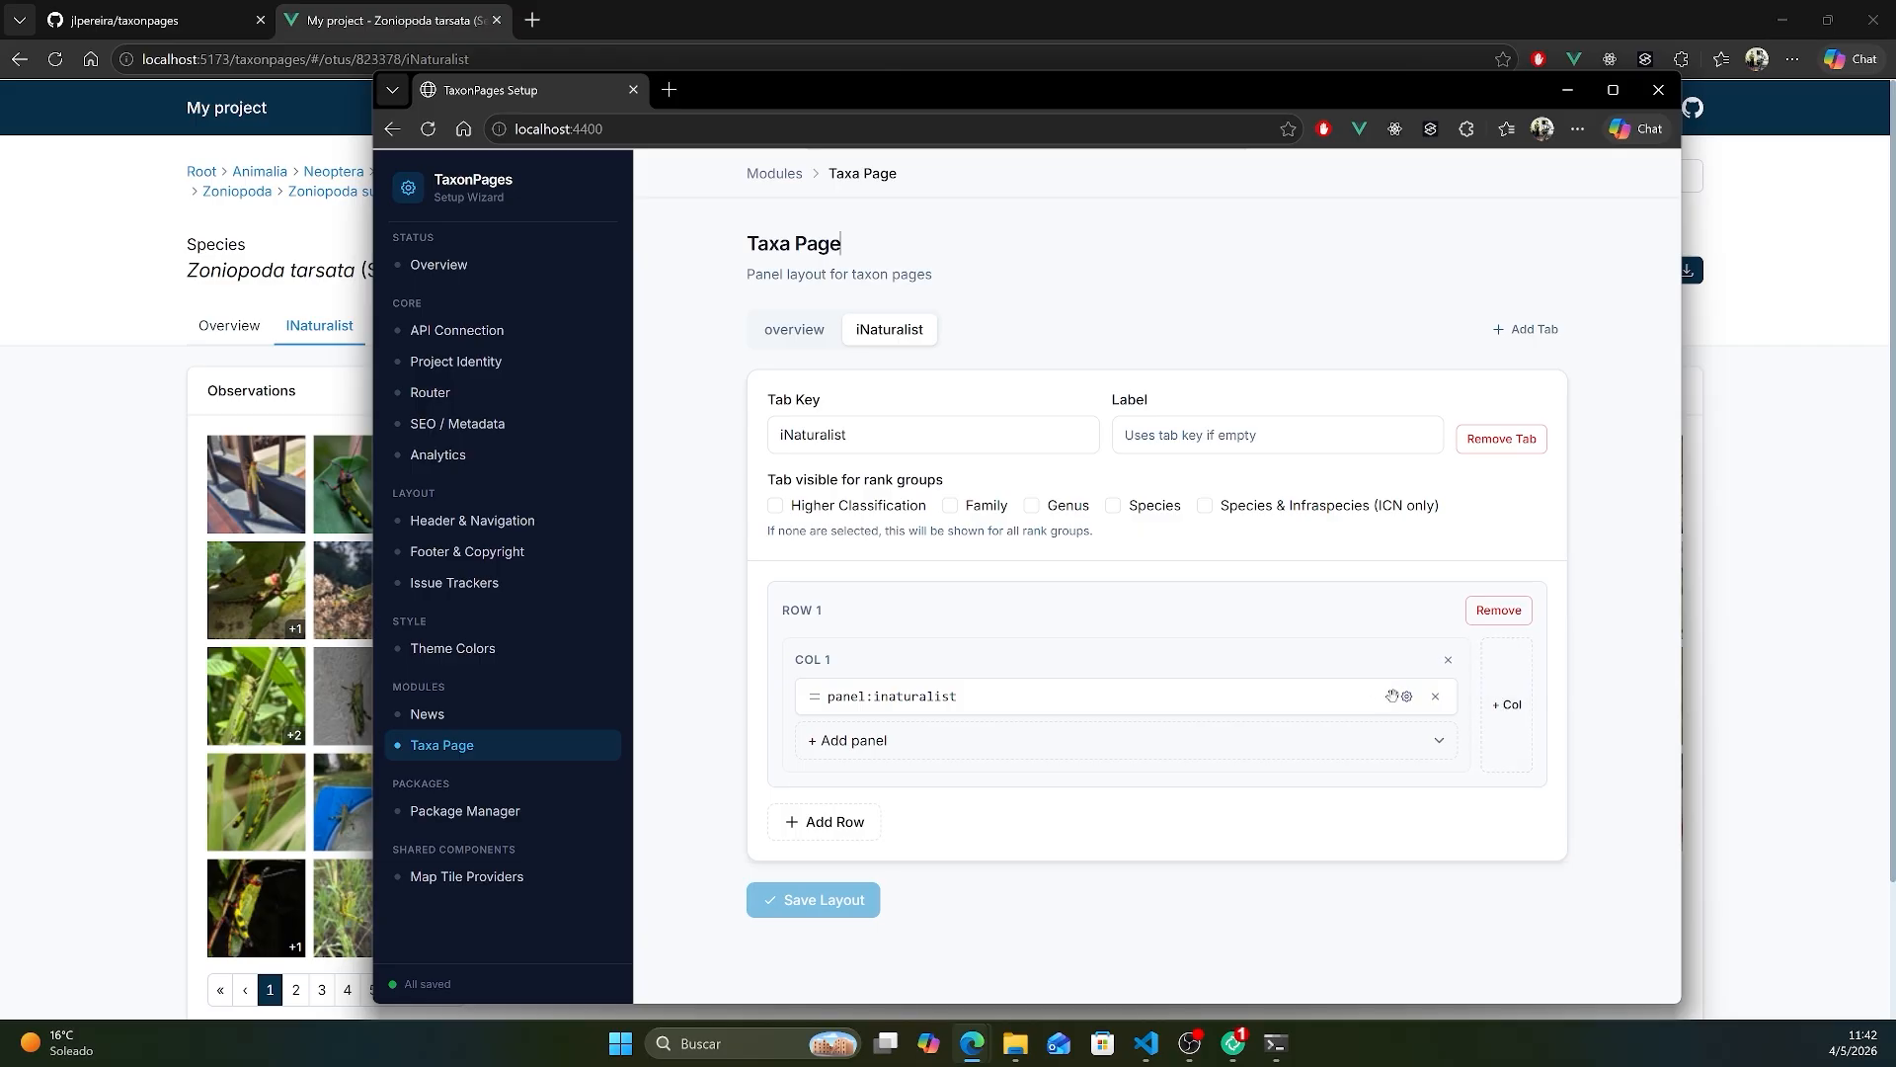
left_click(1406, 696)
scroll(888, 600, "down", 3)
left_click(889, 564)
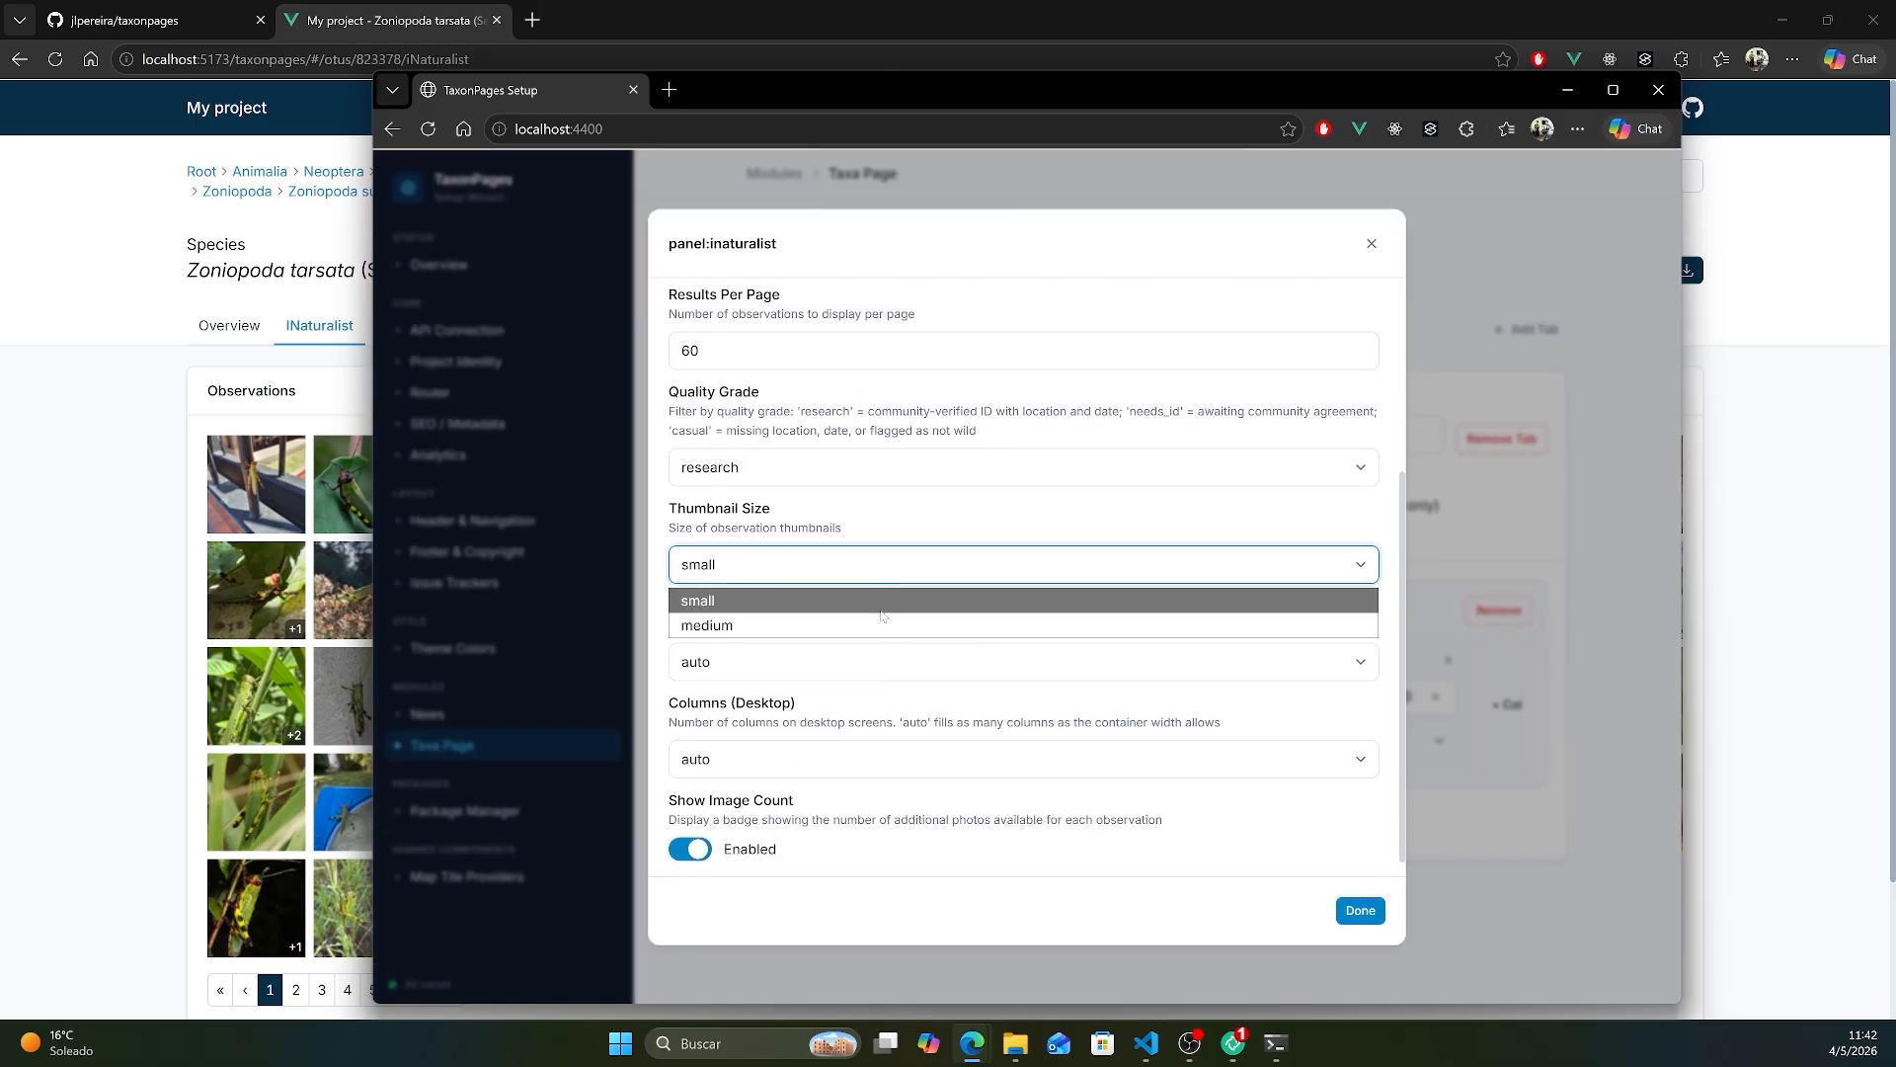
left_click(894, 622)
left_click(868, 758)
left_click(860, 575)
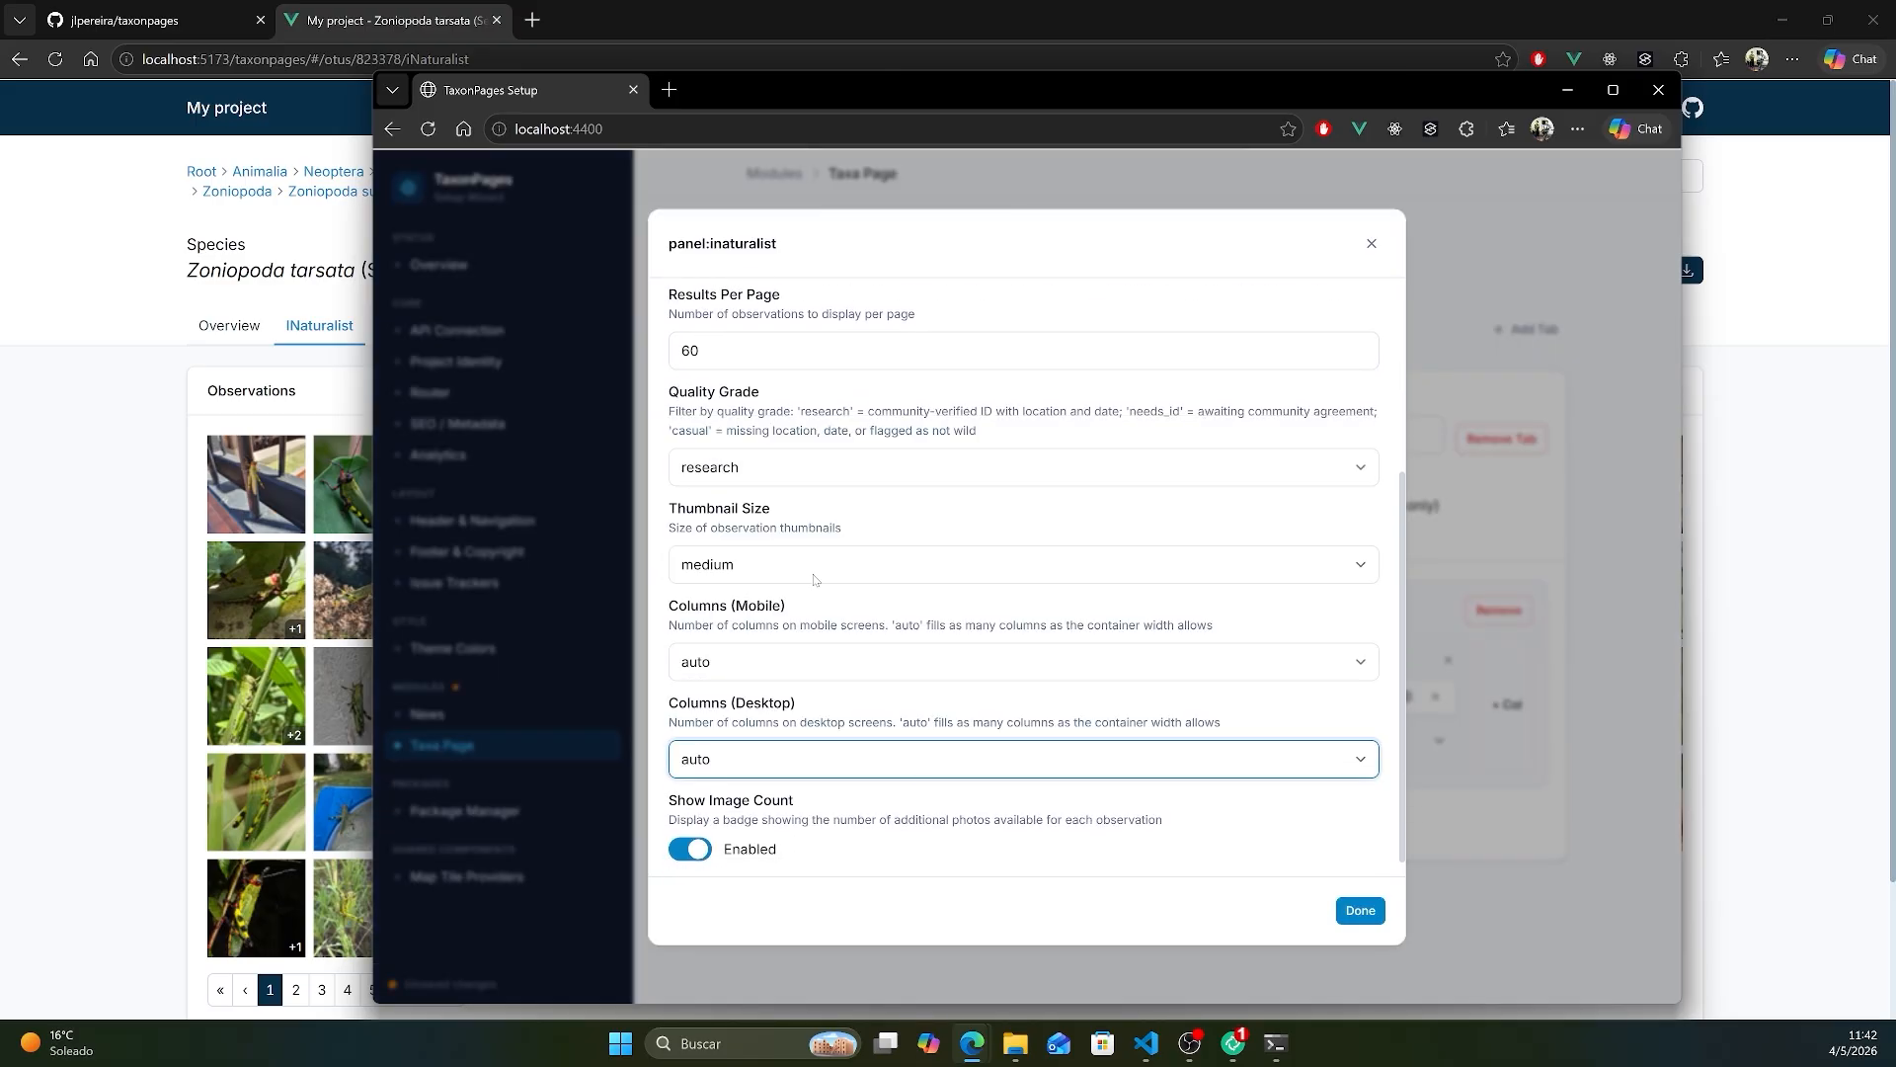
left_click(1360, 910)
left_click(834, 908)
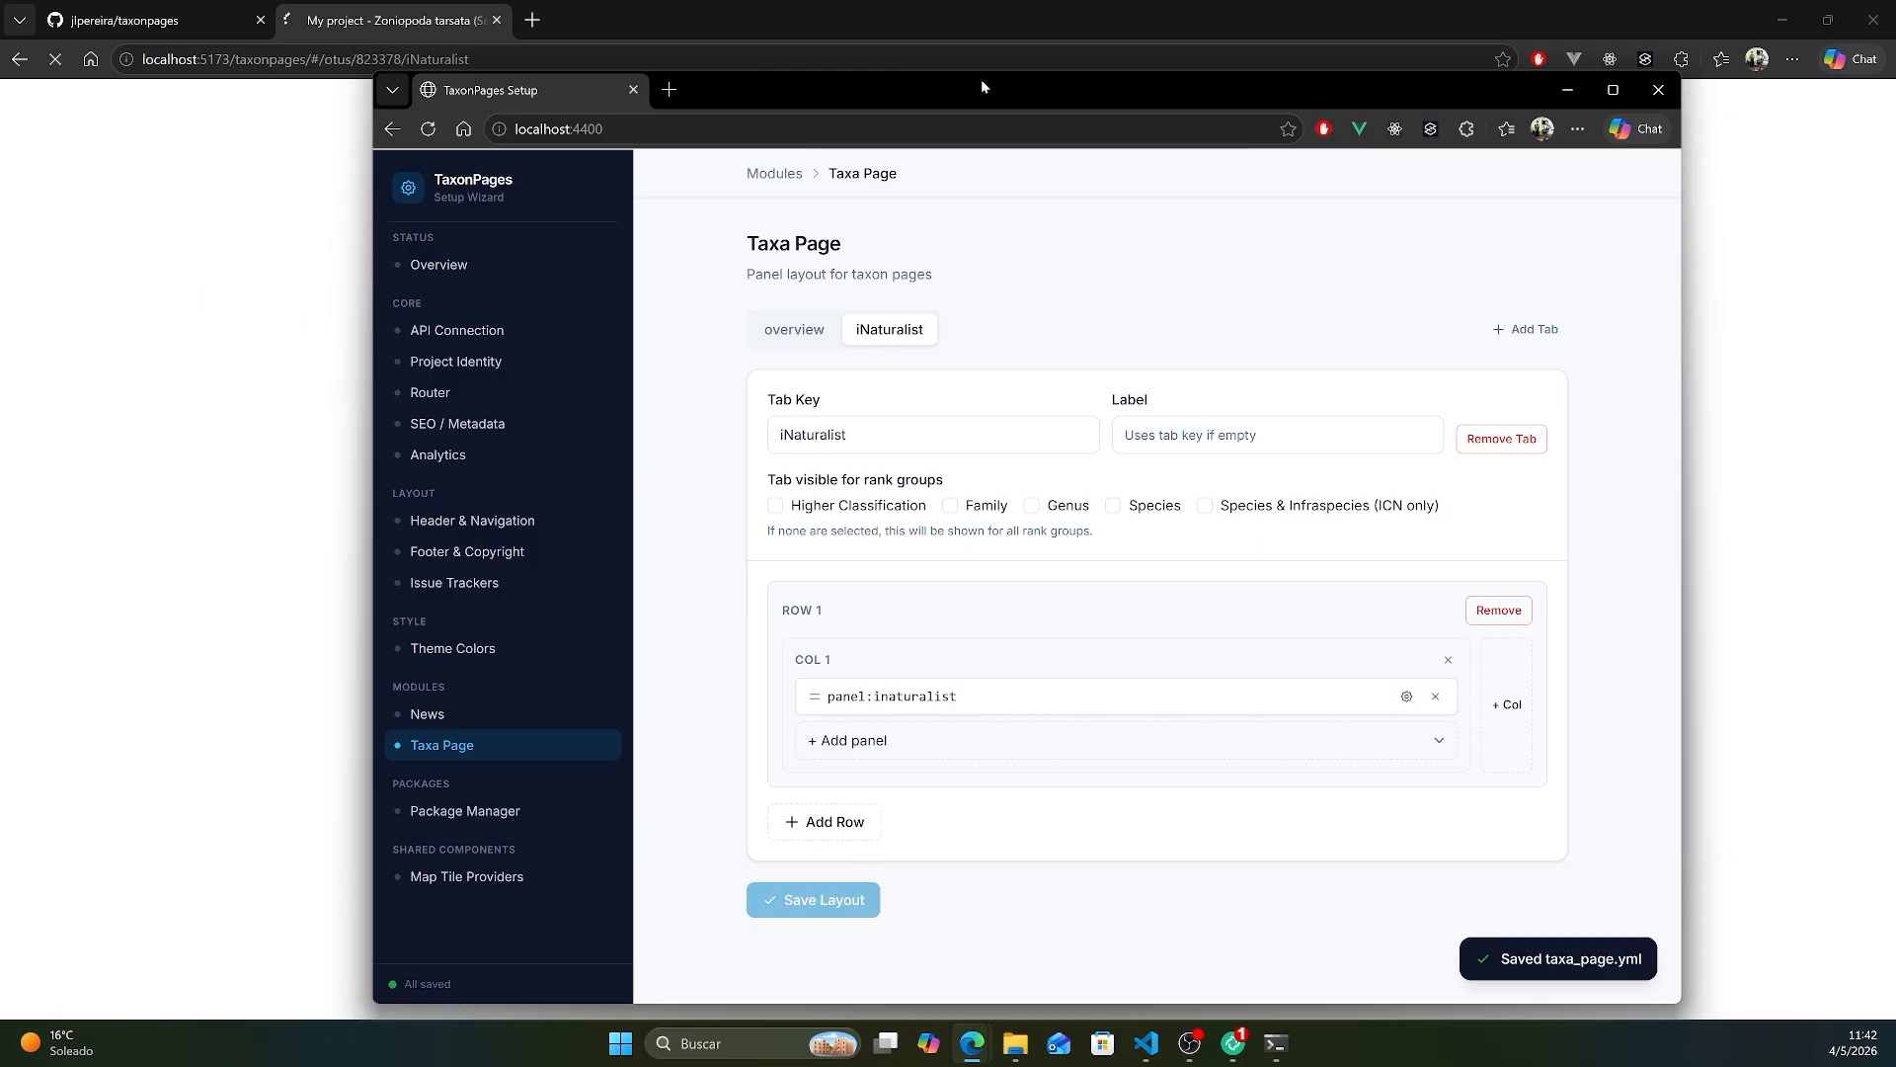
left_click_drag(982, 83, 1895, 109)
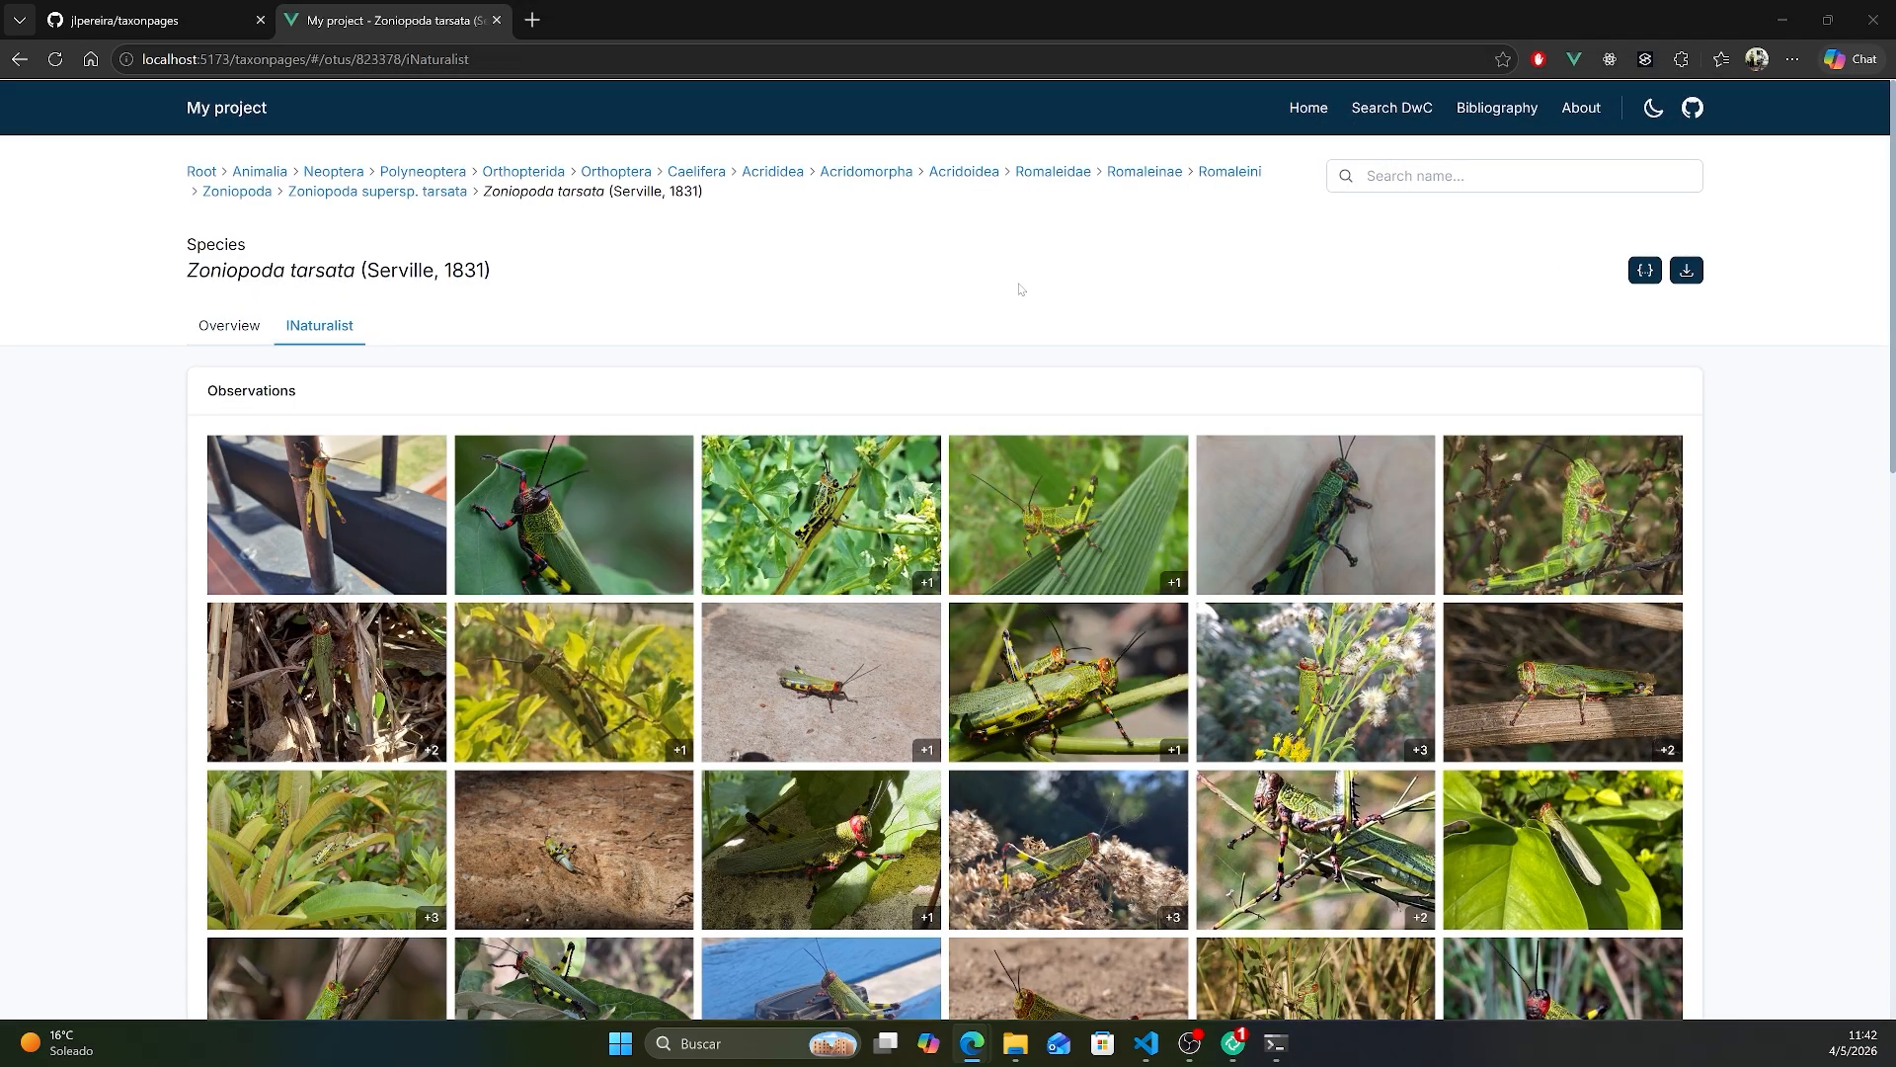
- Go to the site's home page and, in Visual Studio Code, append "gsdfgsdfgsdgfsd" to the Overview heading in home.md and save
left_click(259, 113)
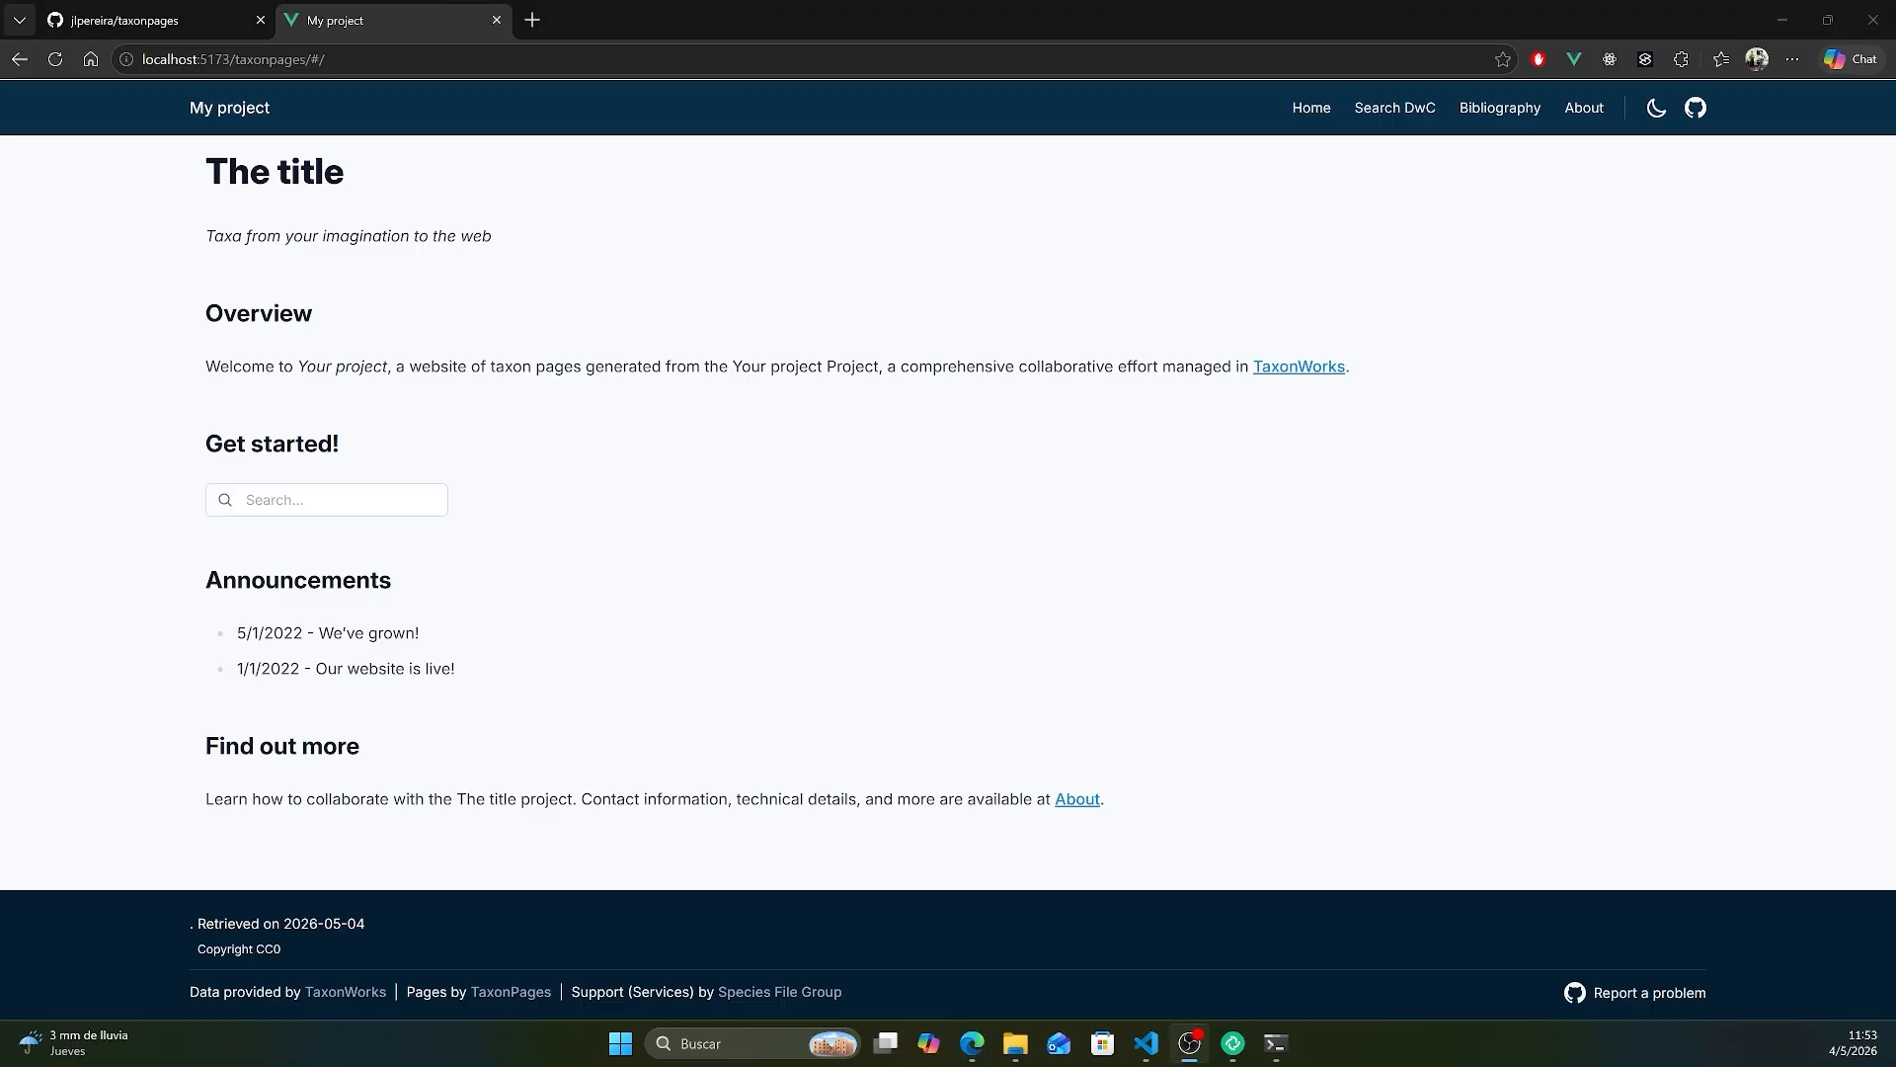
key("alt+Tab")
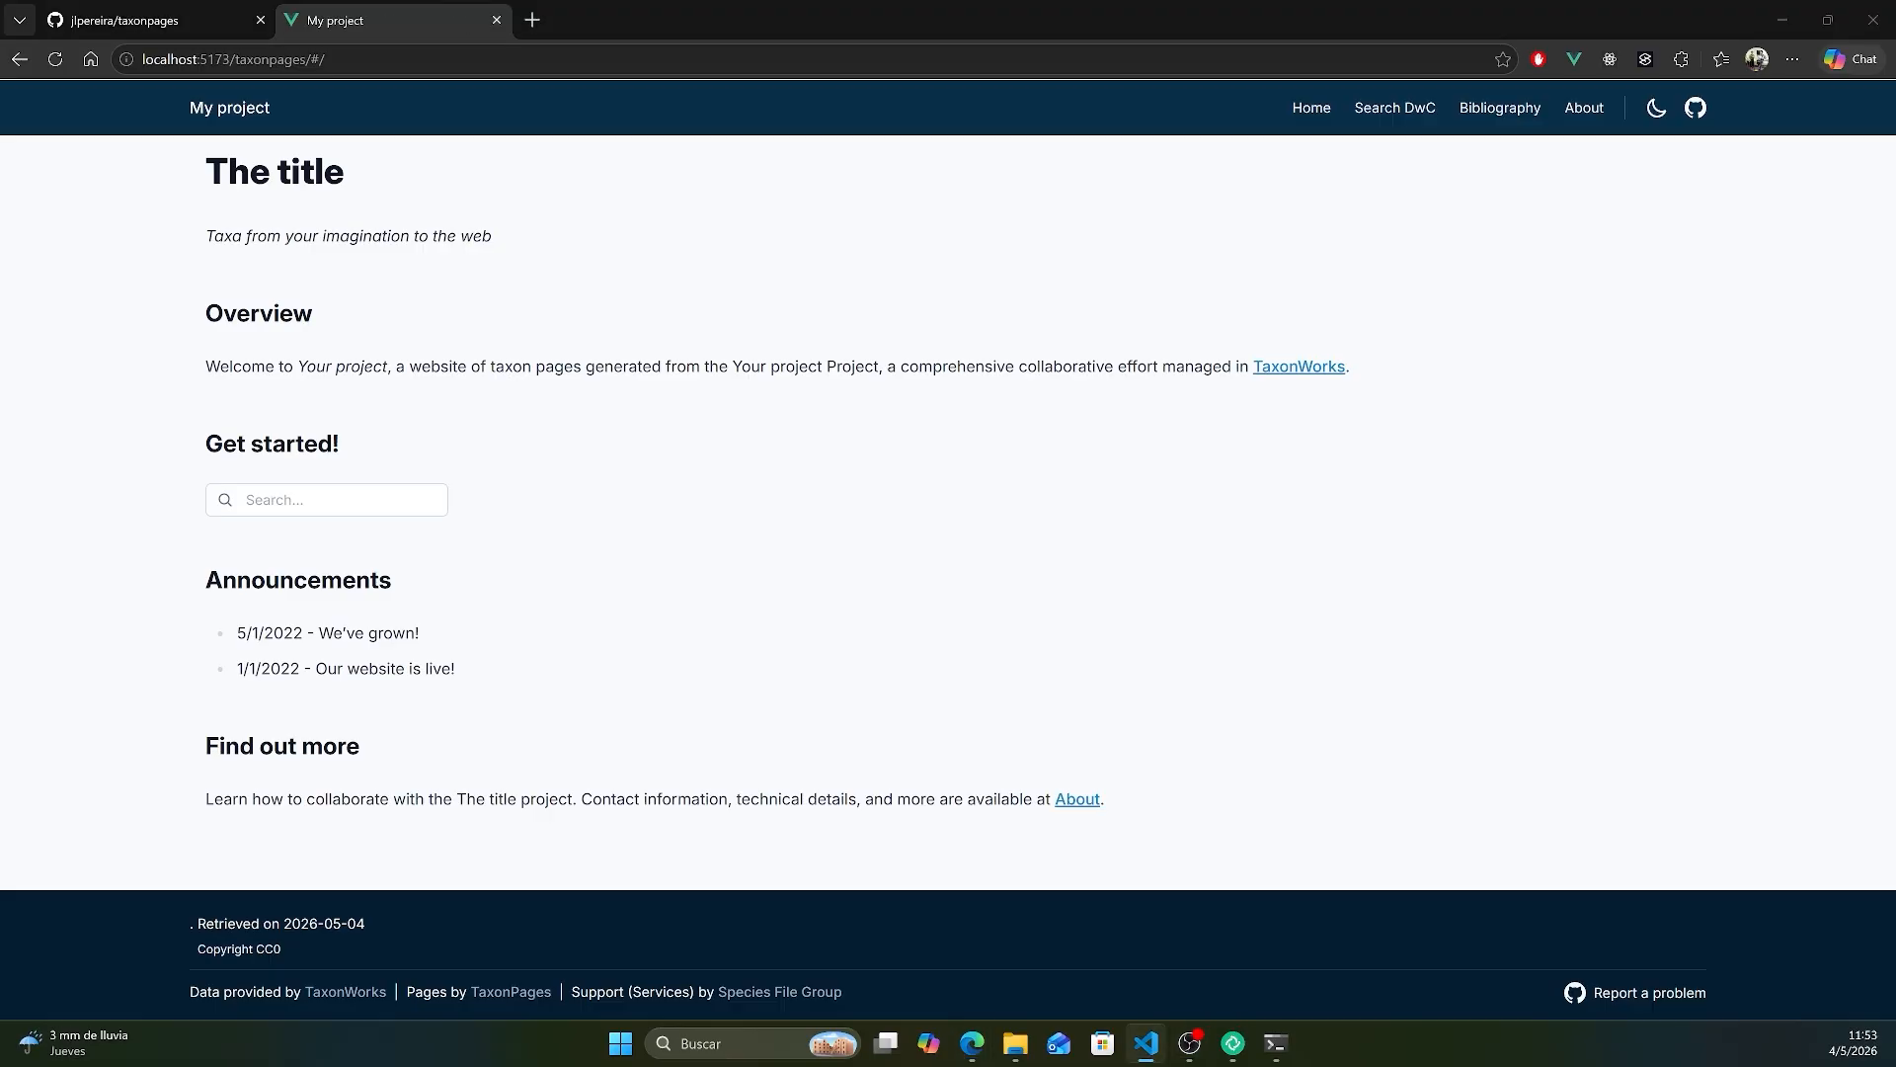
left_click_drag(1894, 197, 1430, 397)
double_click(685, 658)
key("Right")
type("gsdfgsdfgsdgfsd")
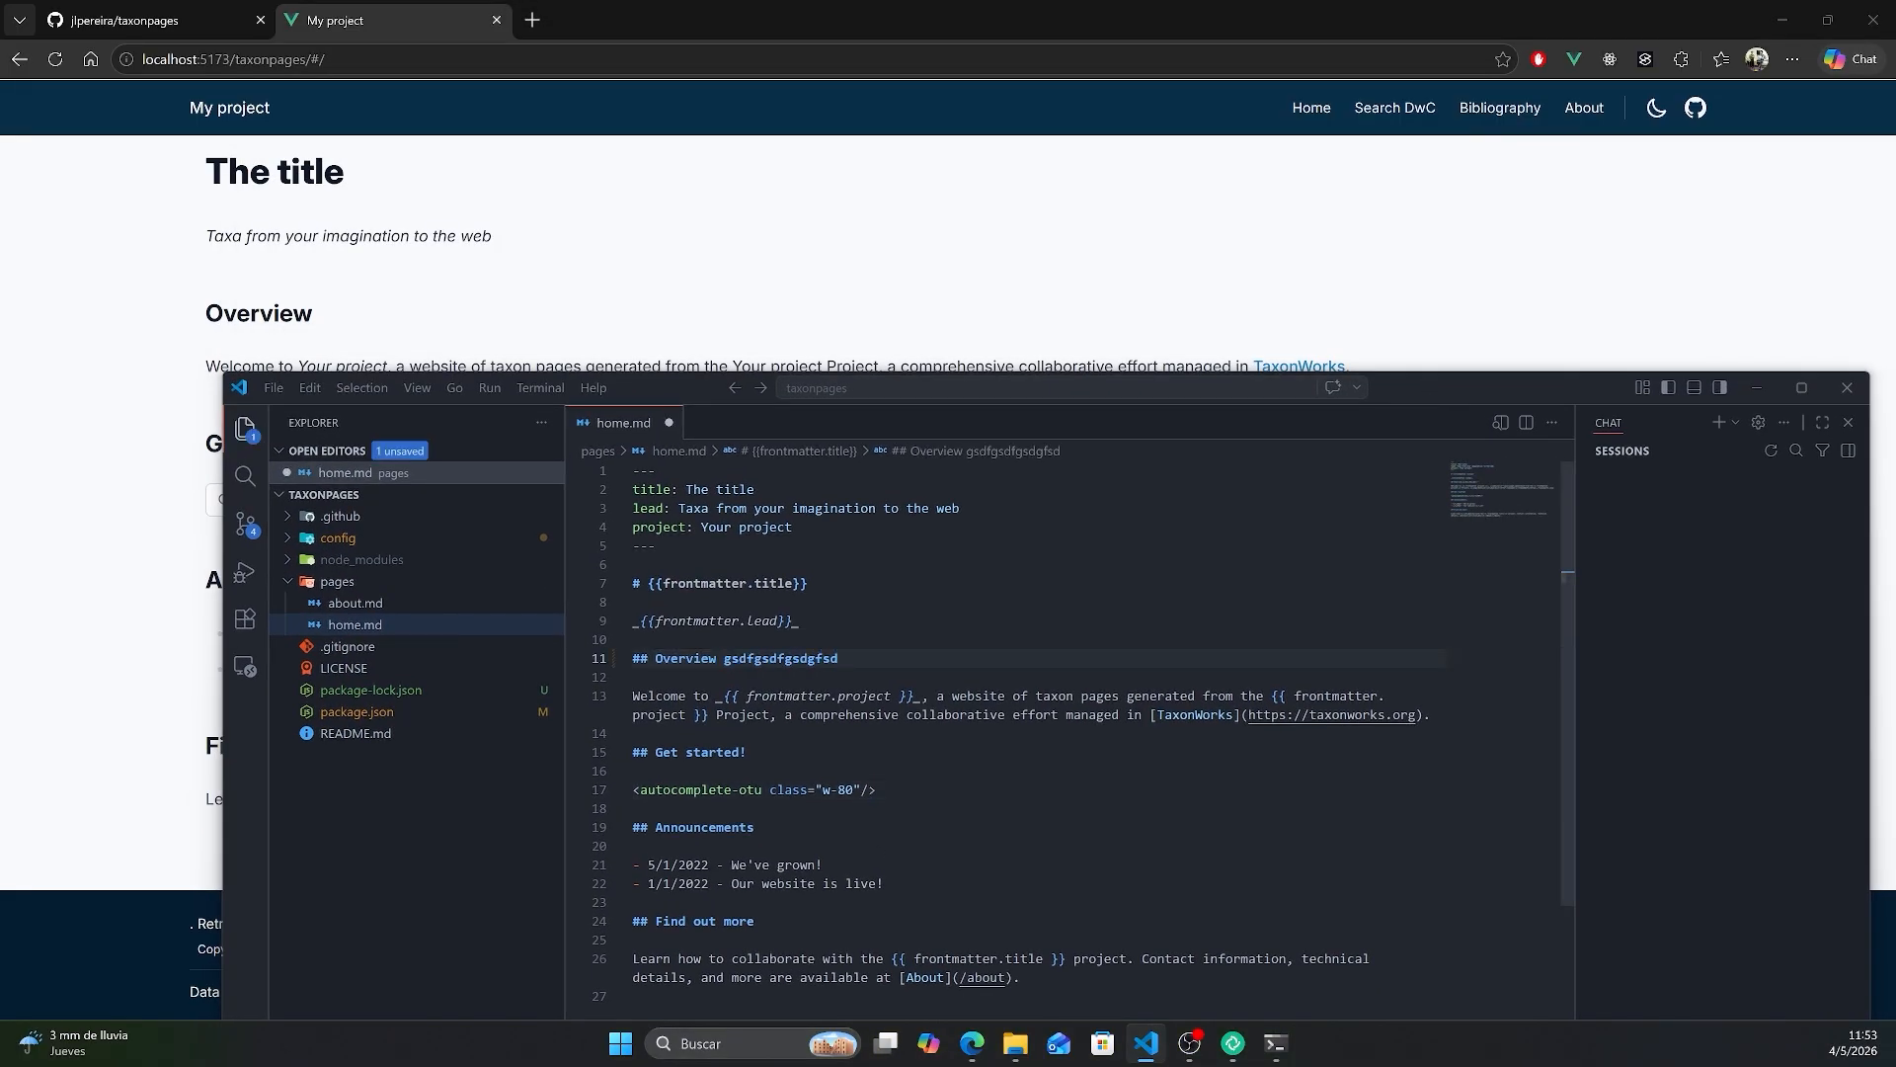
key("ctrl+s")
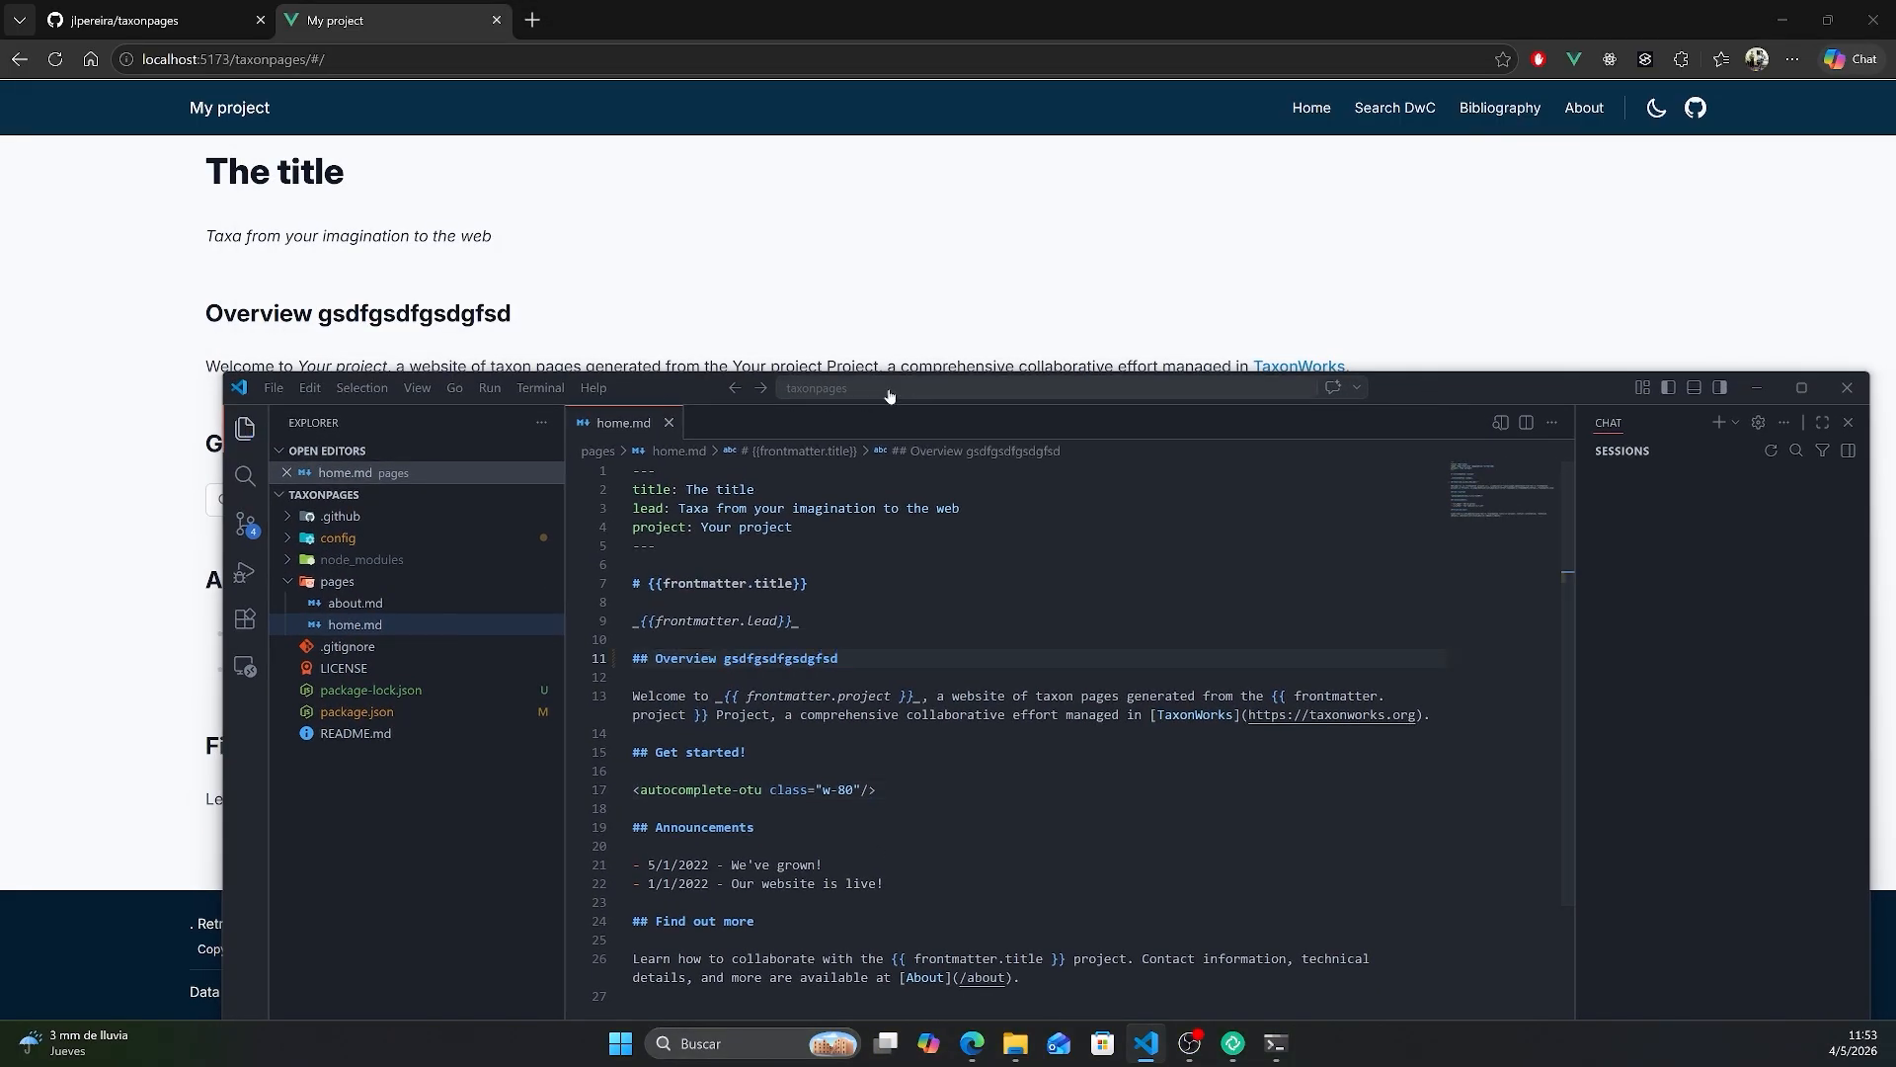
- Delete home.md from the pages folder, moving it to the Recycle Bin, and bring the TaxonPages Setup wizard into view
left_click_drag(888, 395, 1213, 401)
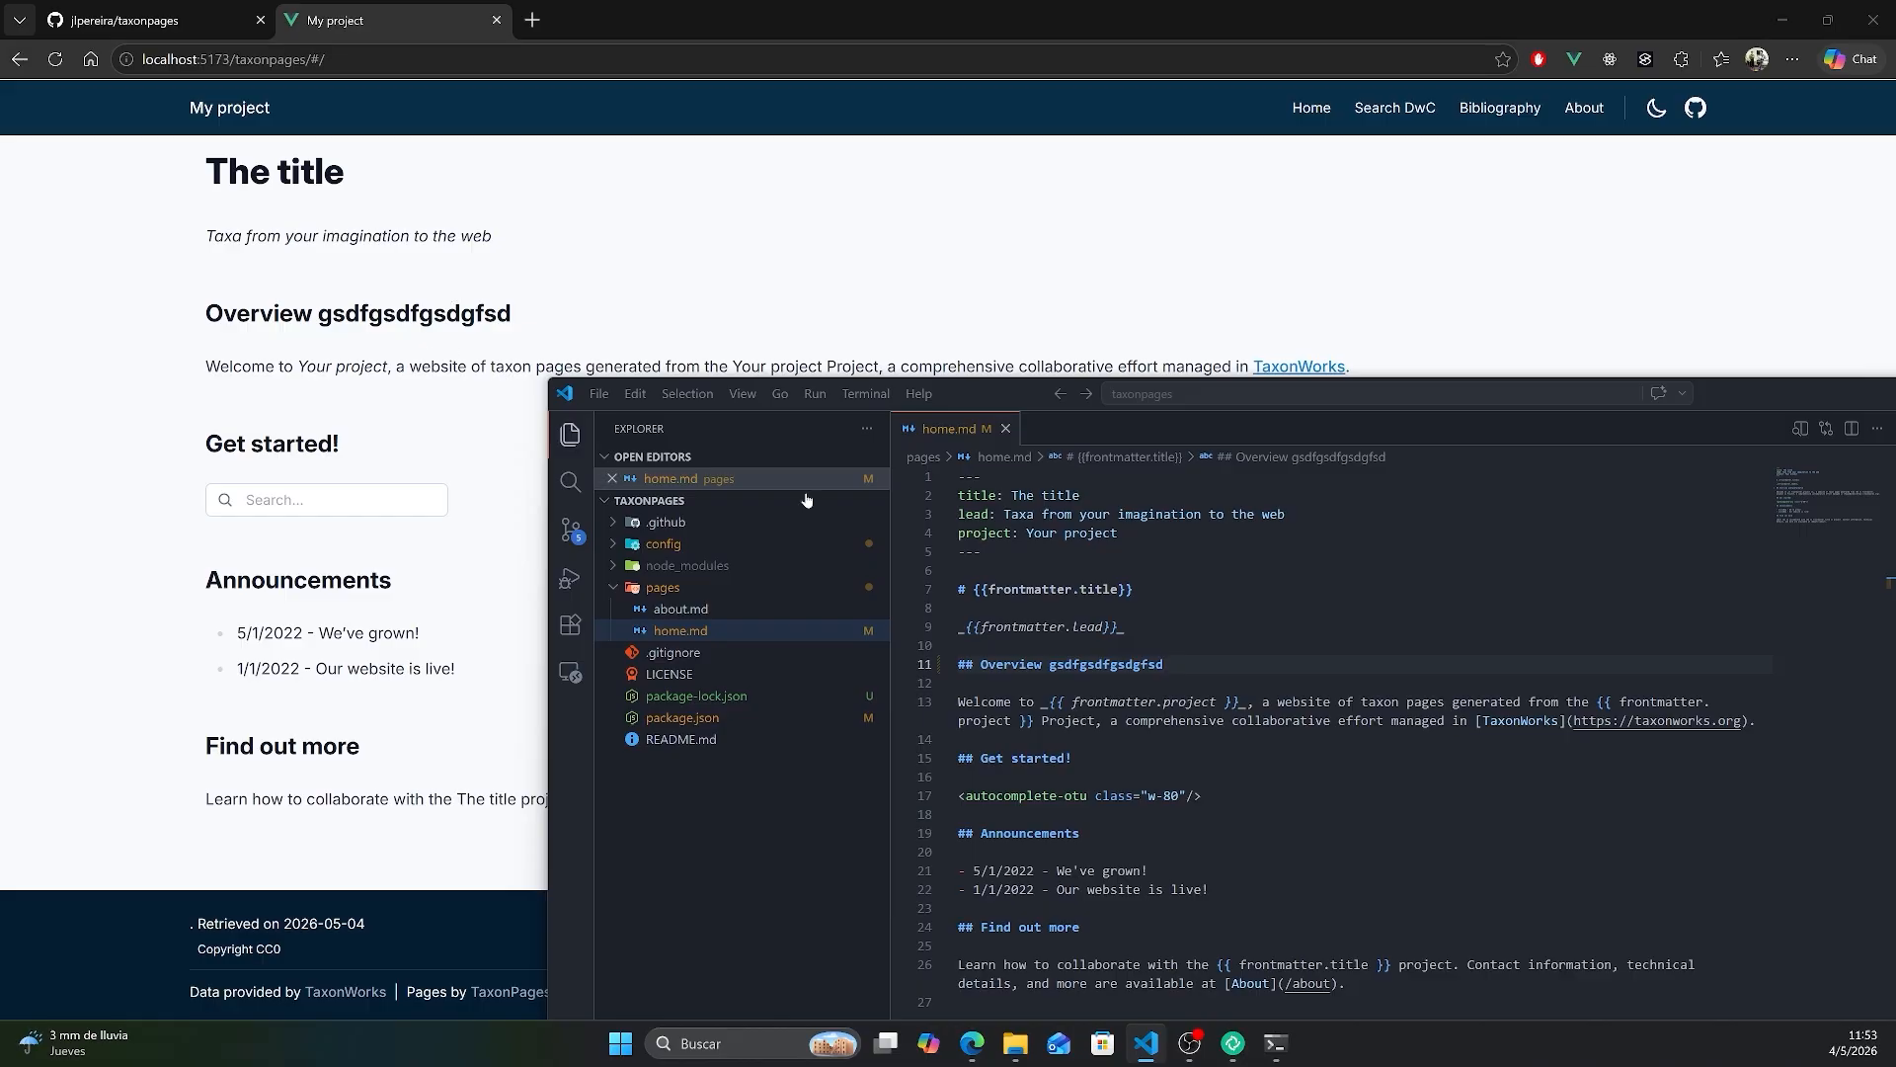
left_click_drag(1734, 381, 1569, 152)
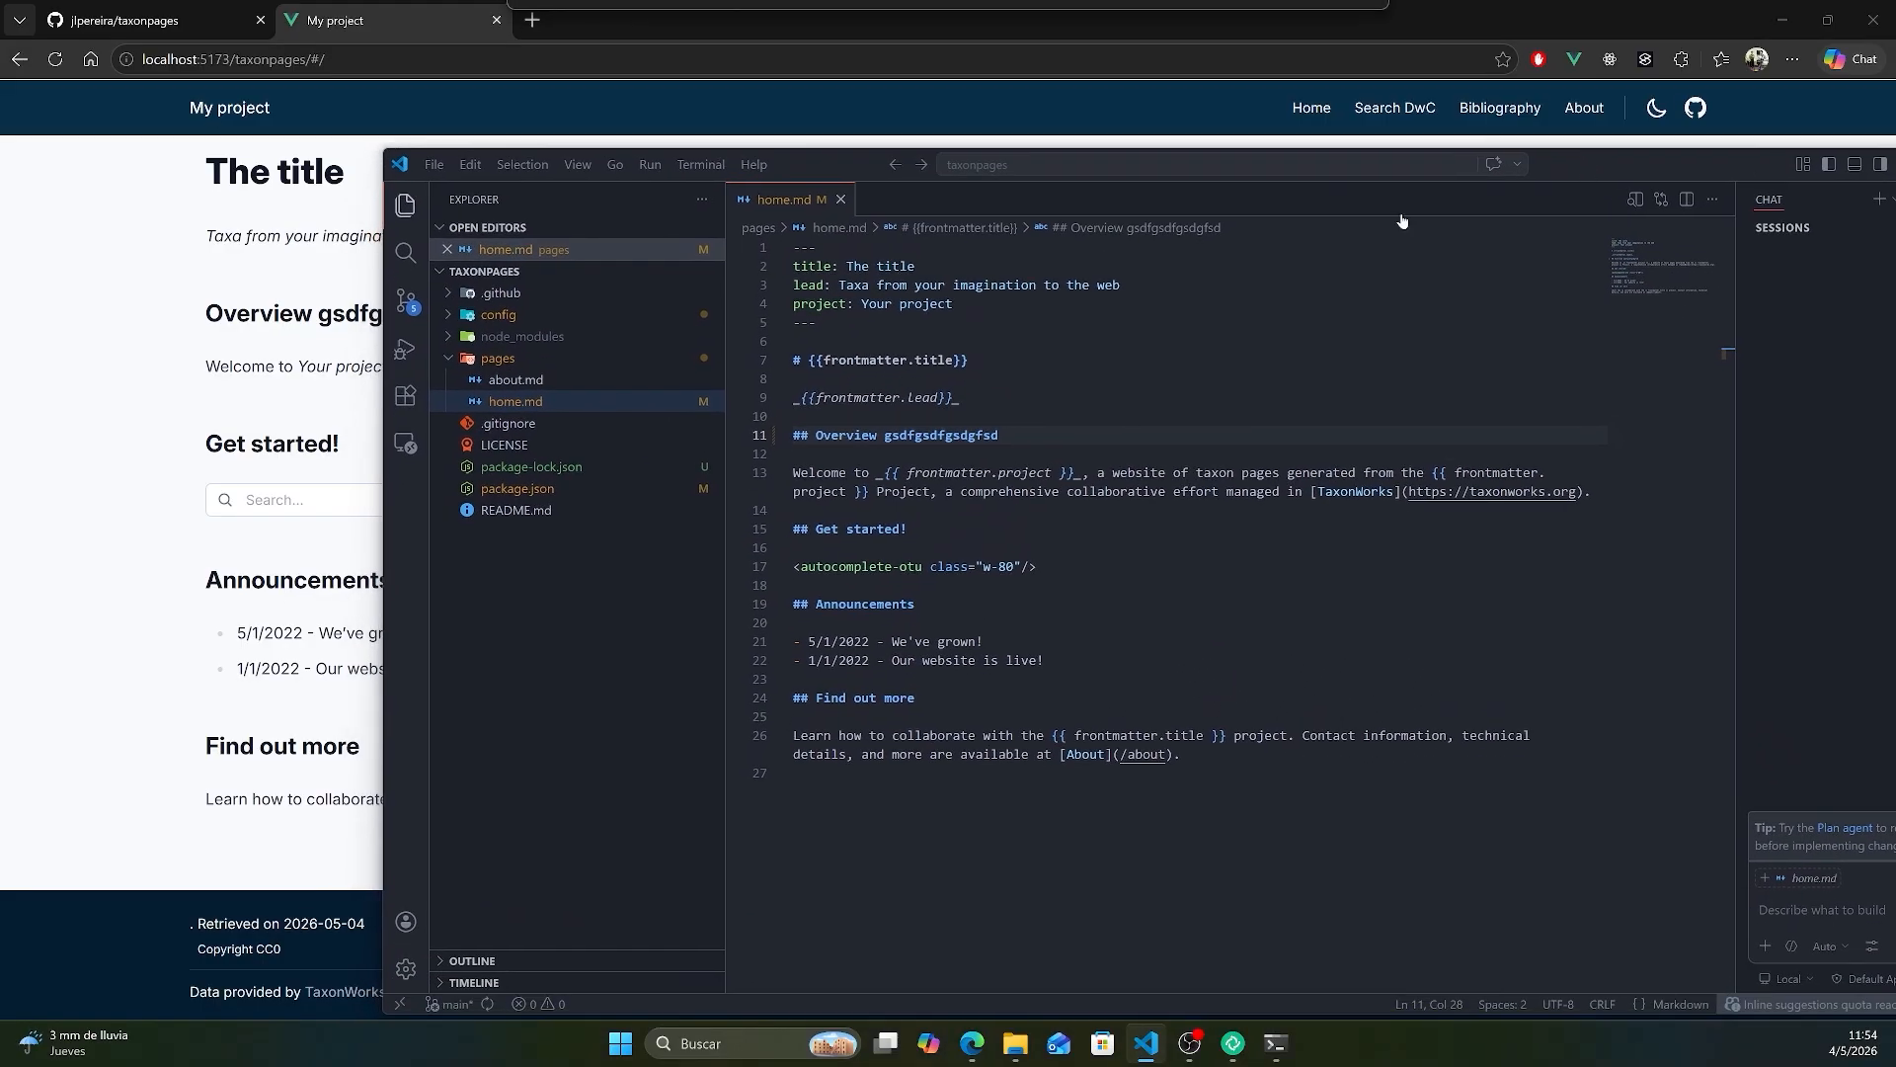
right_click(601, 405)
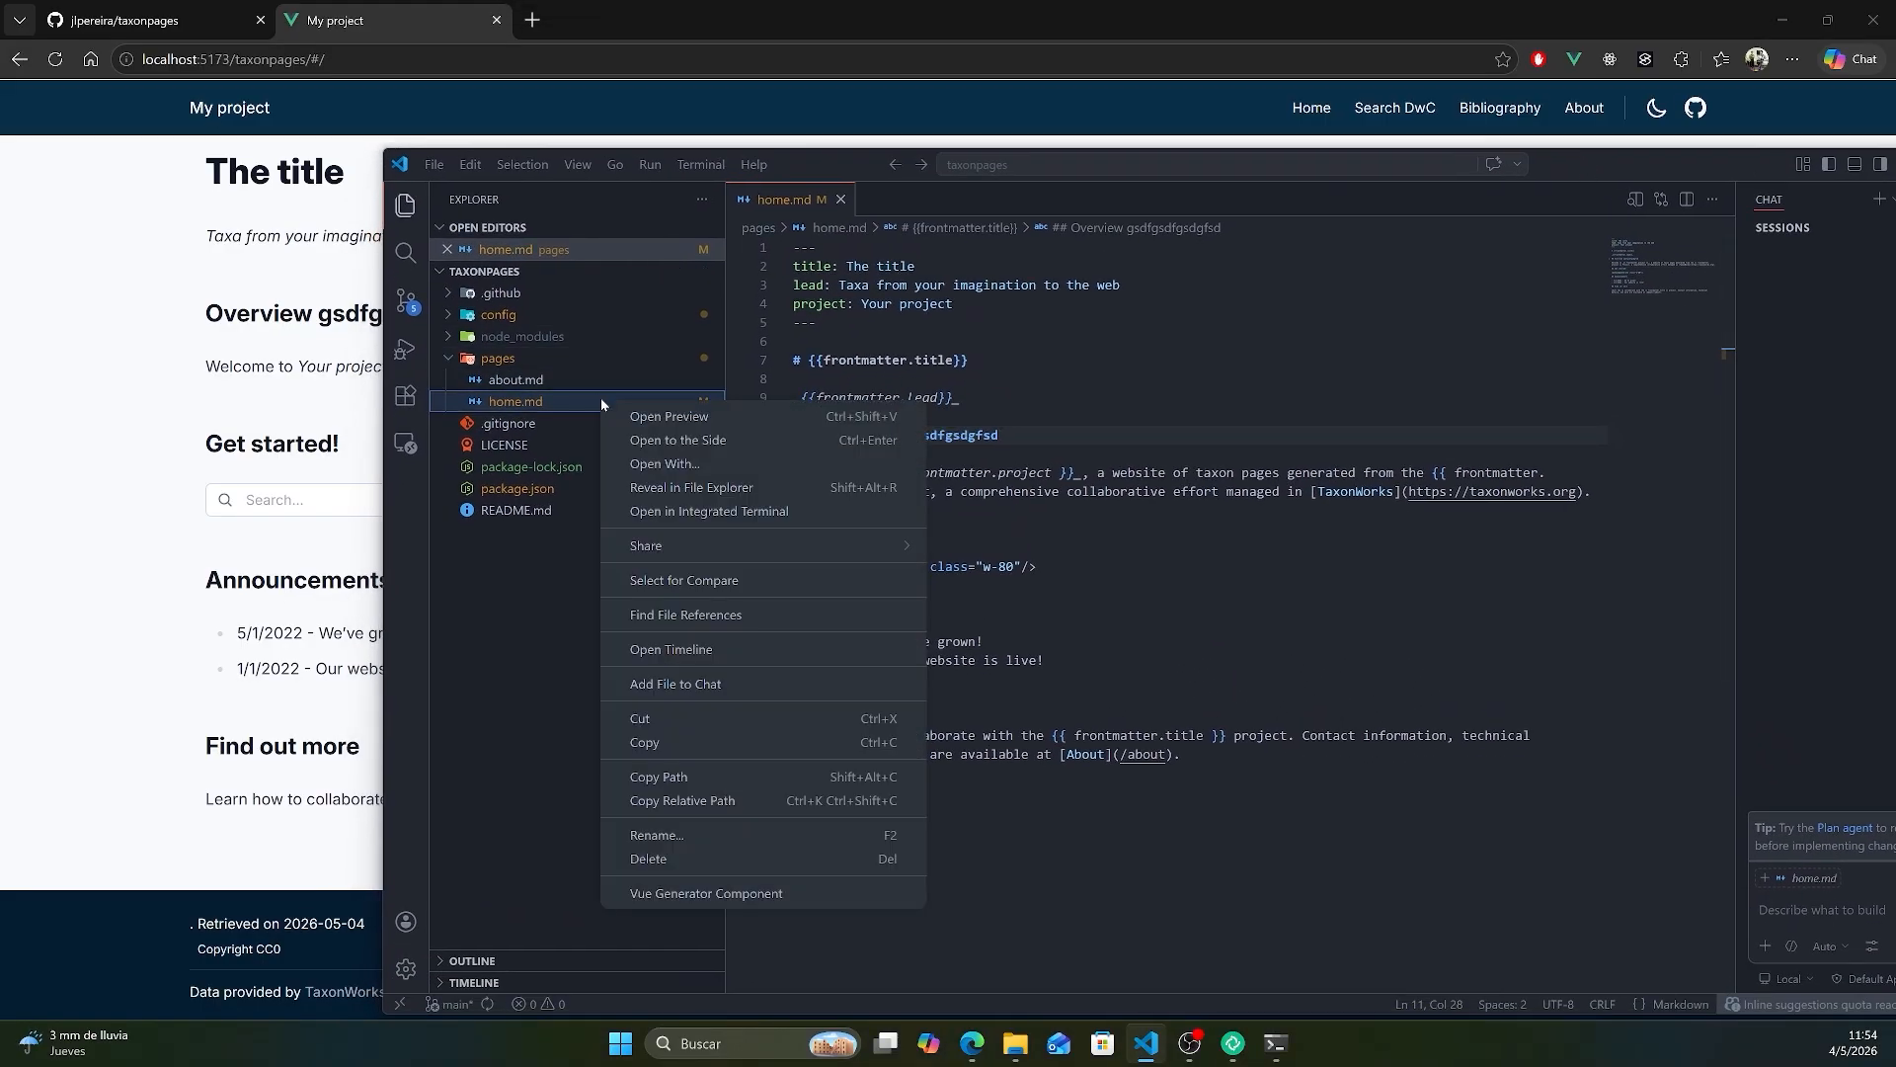
left_click(750, 862)
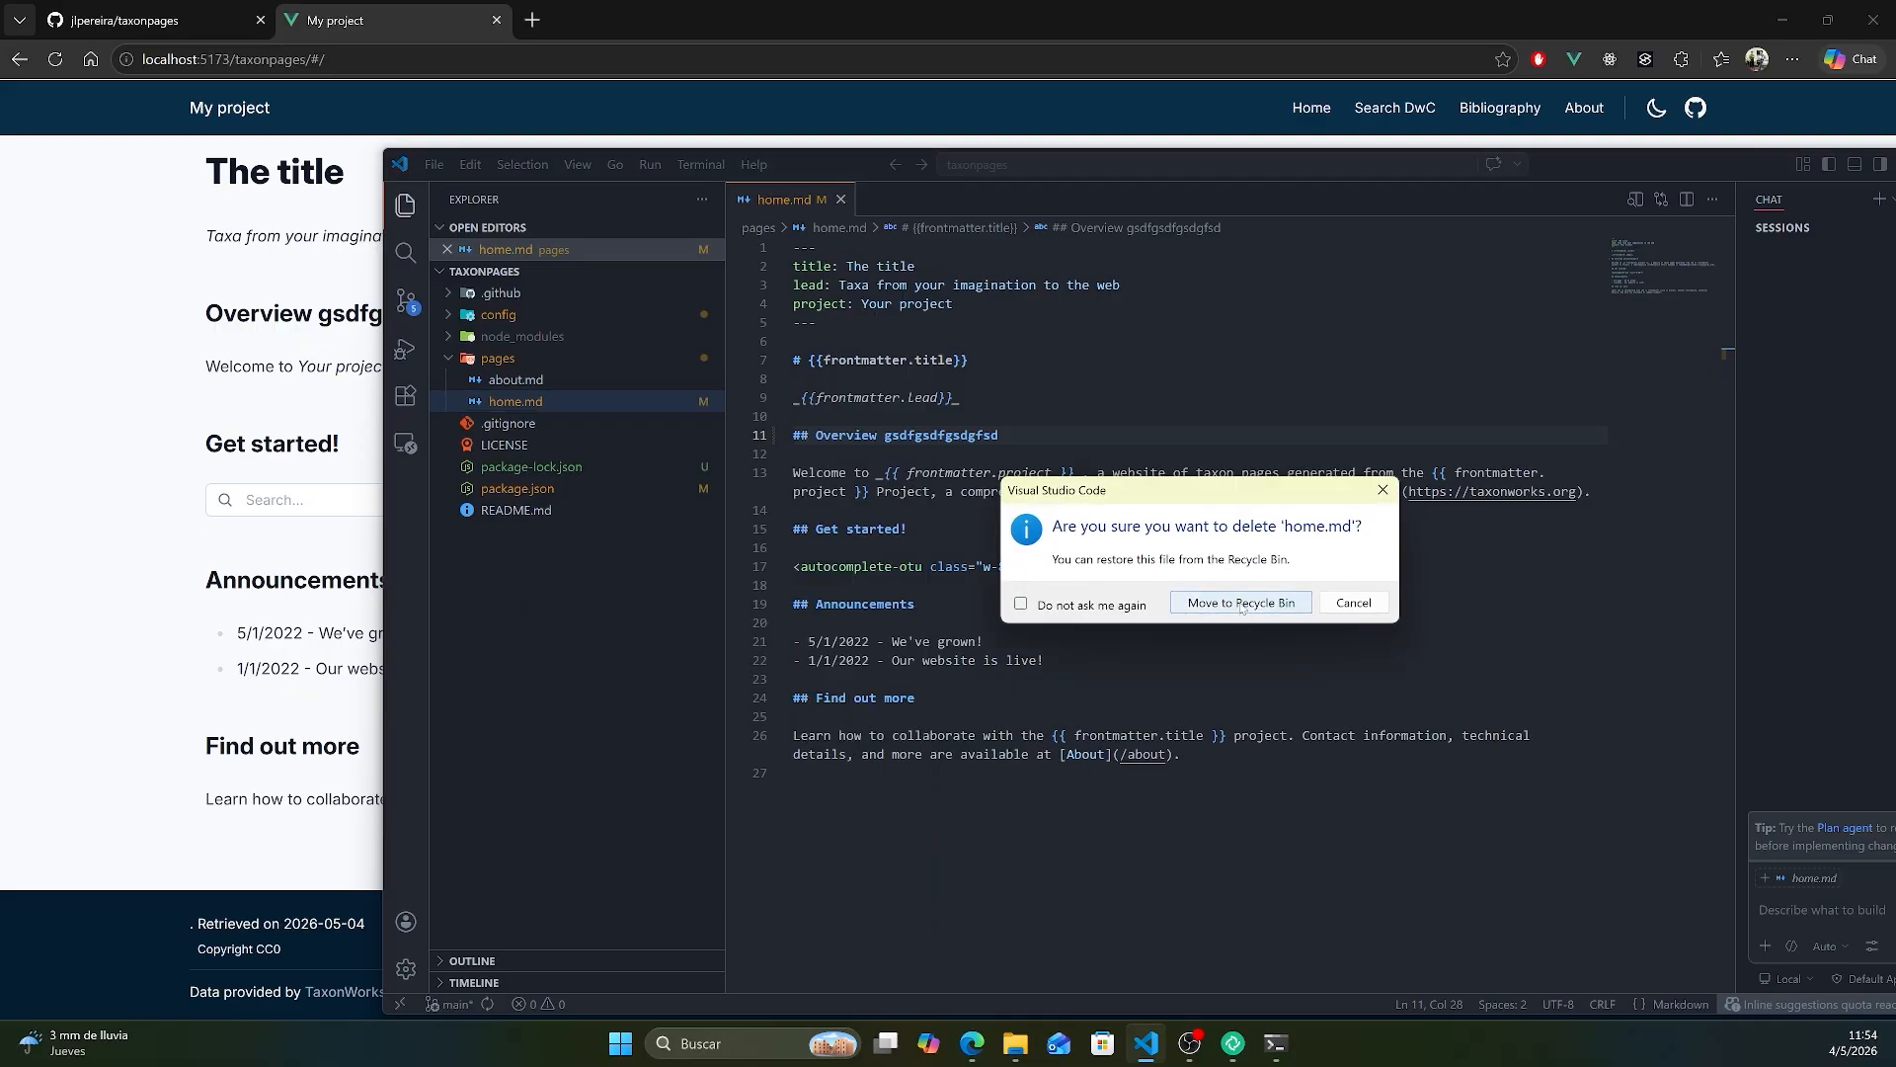
left_click(1241, 603)
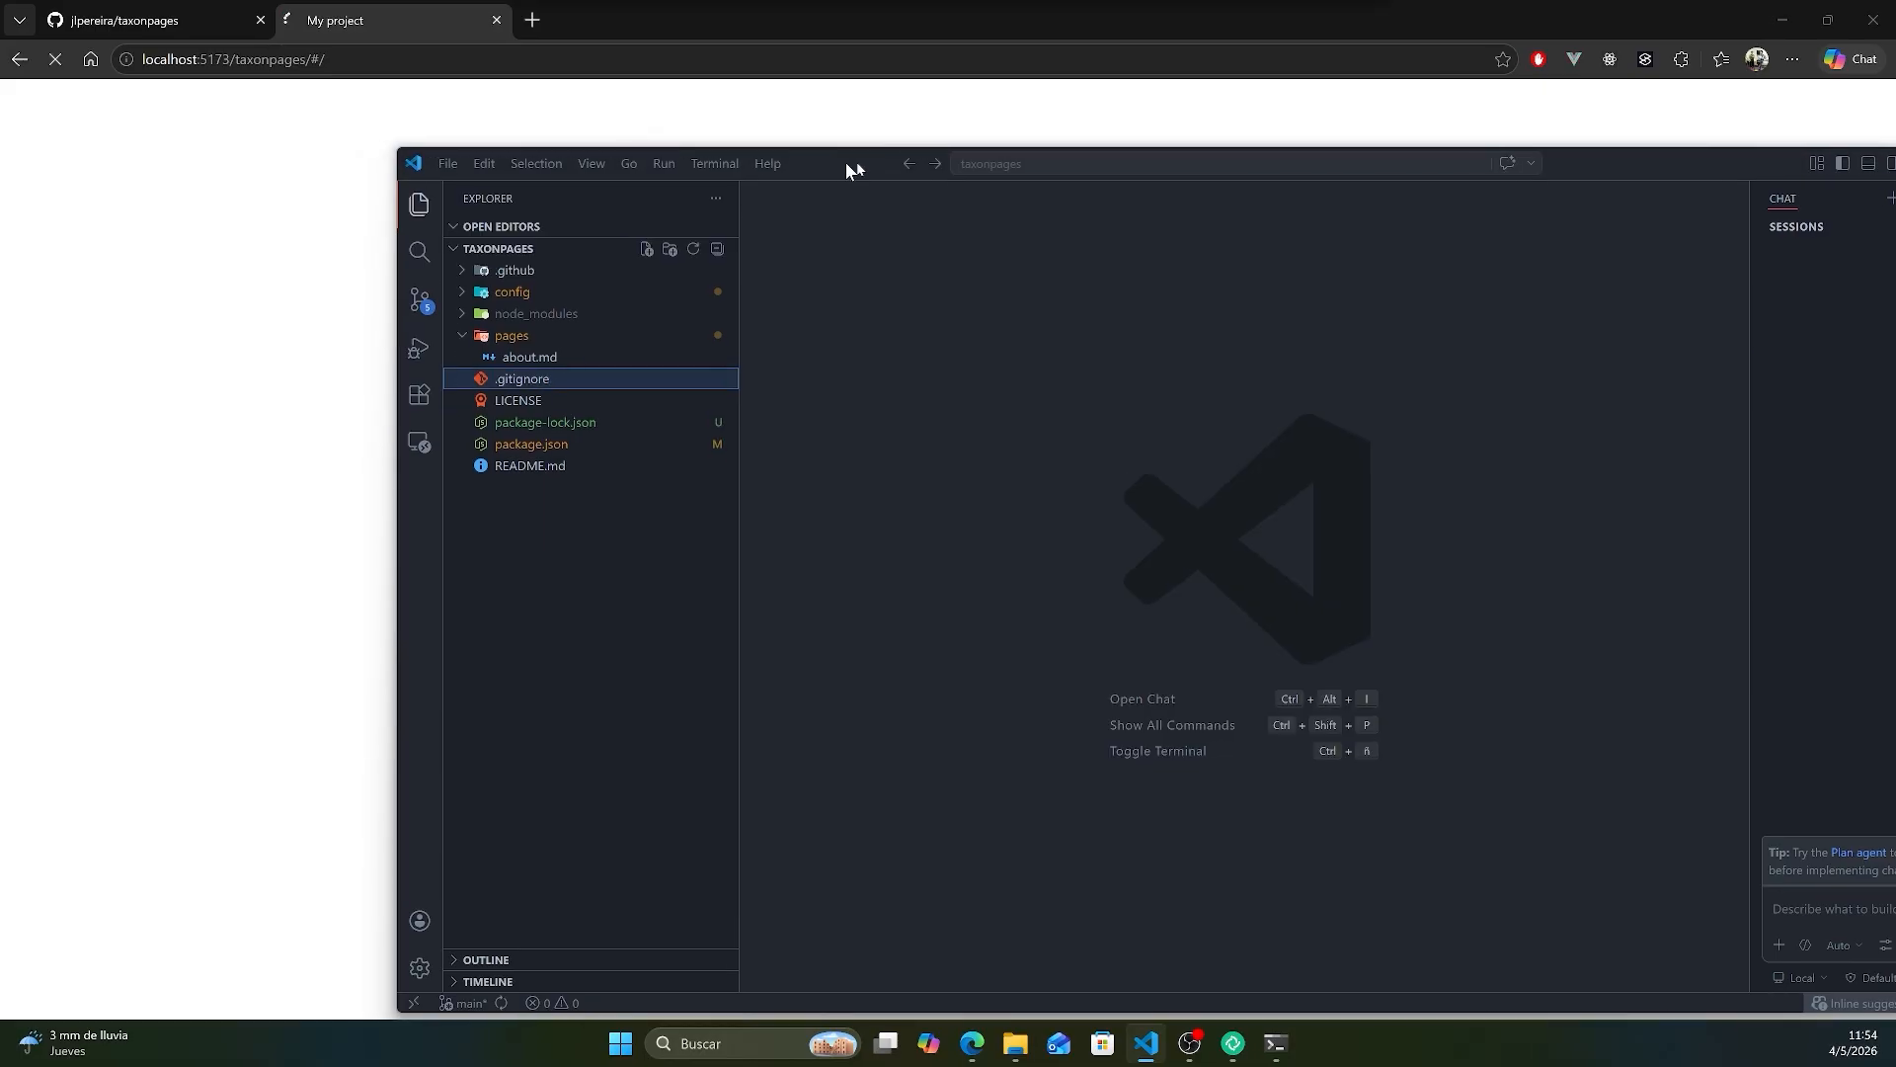
left_click_drag(845, 162, 1367, 84)
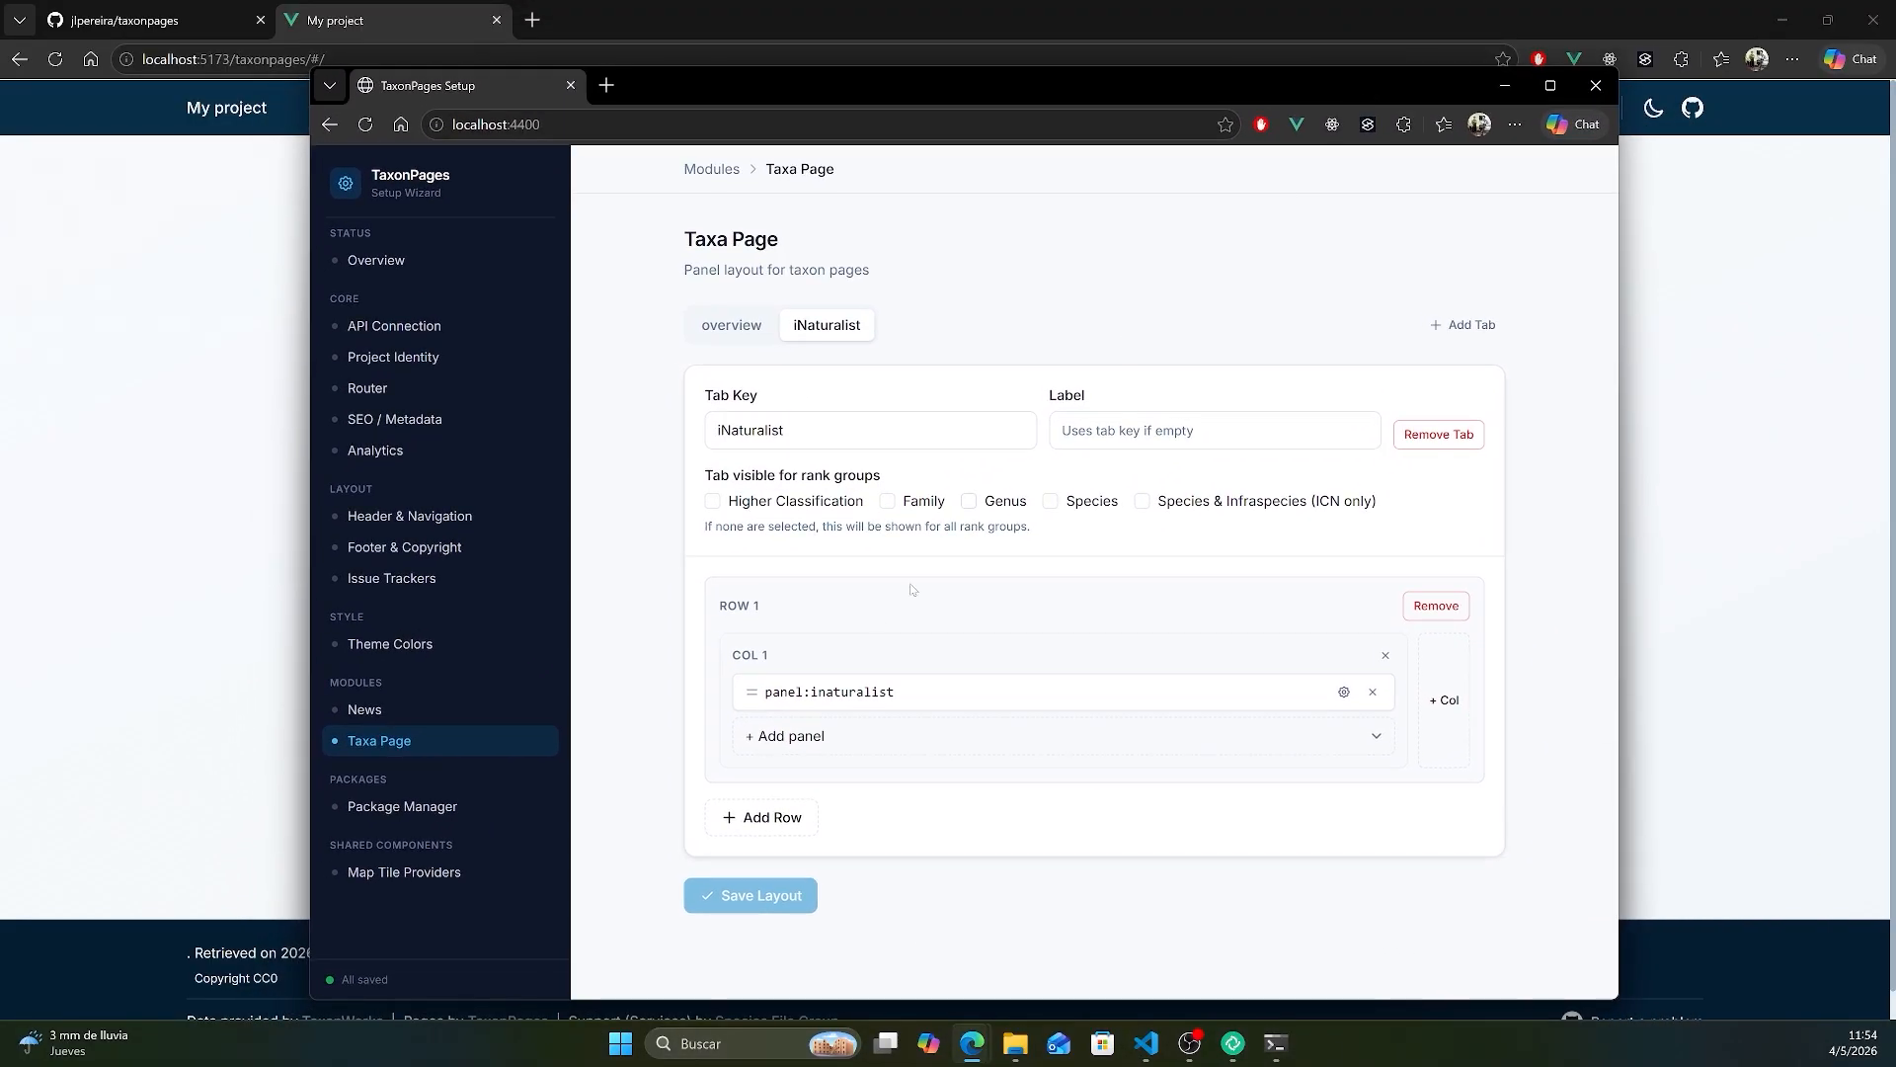
left_click(396, 808)
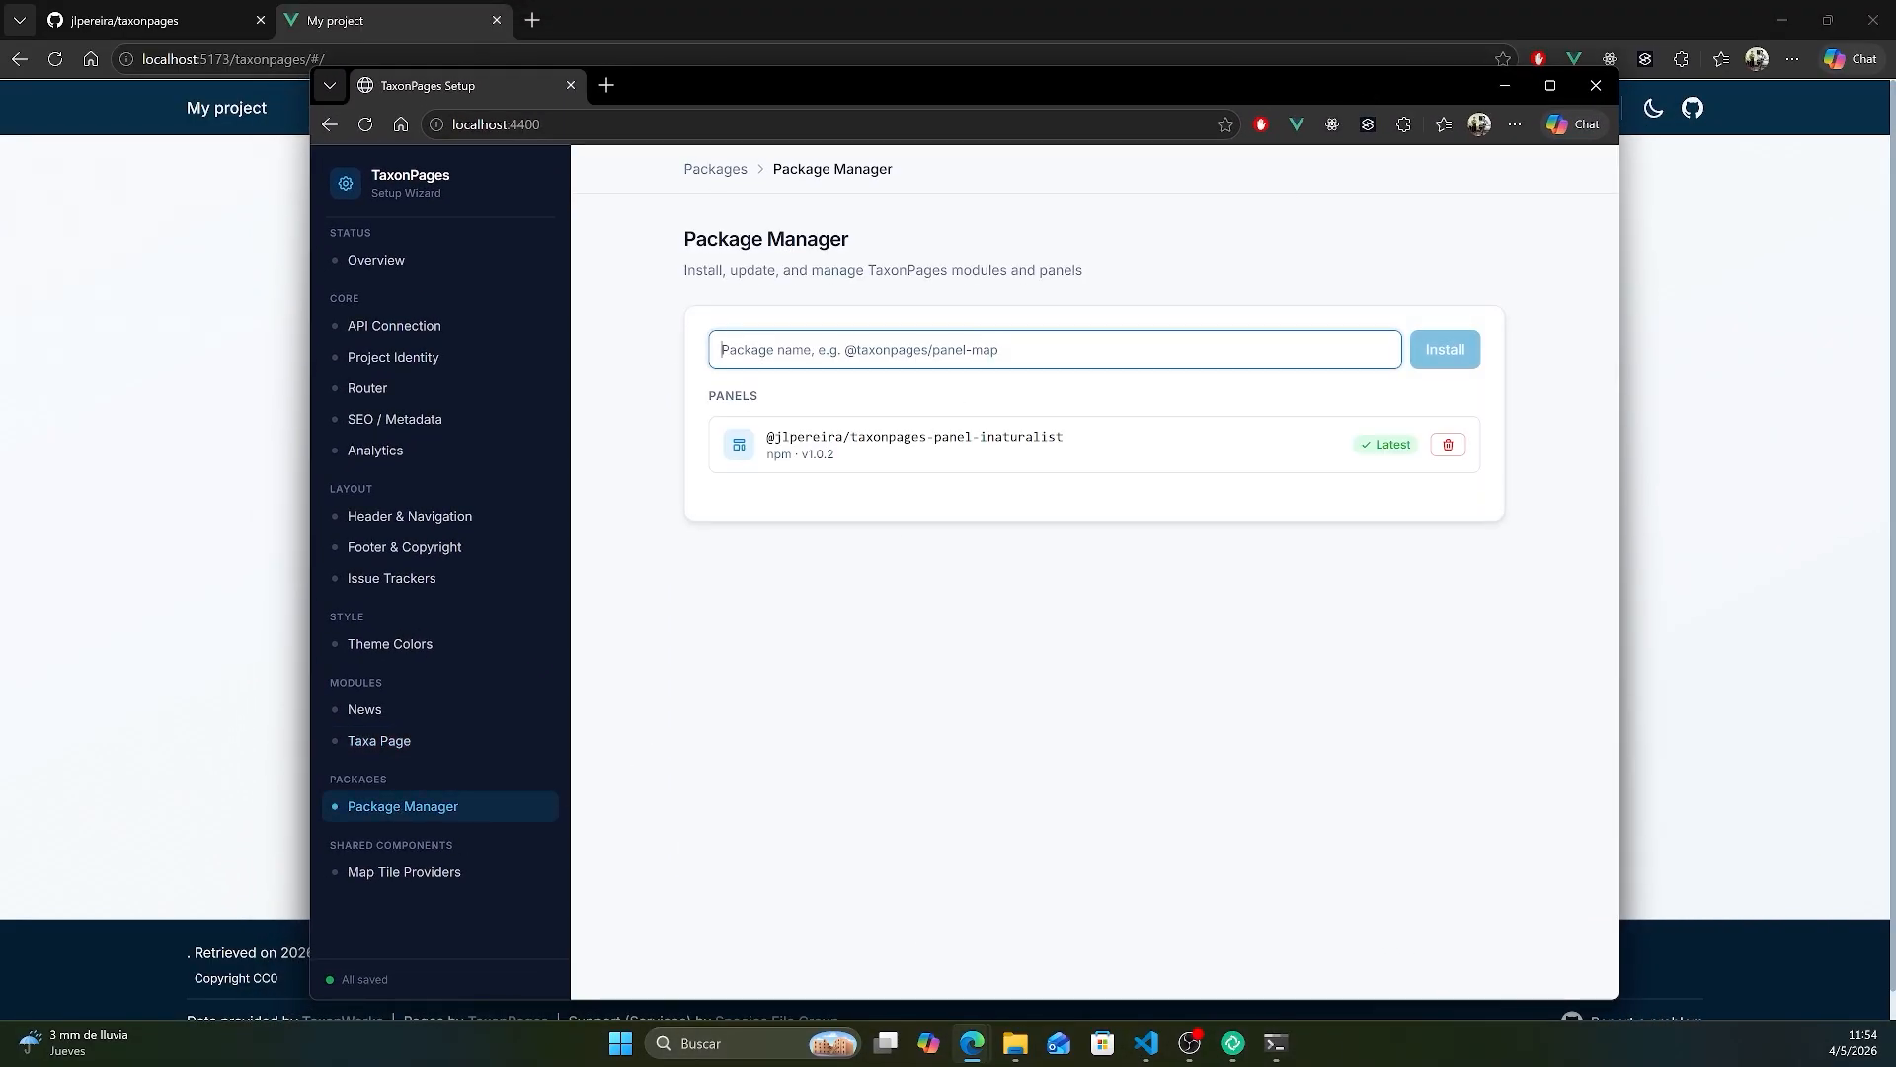
type("@jlpereira/taxon")
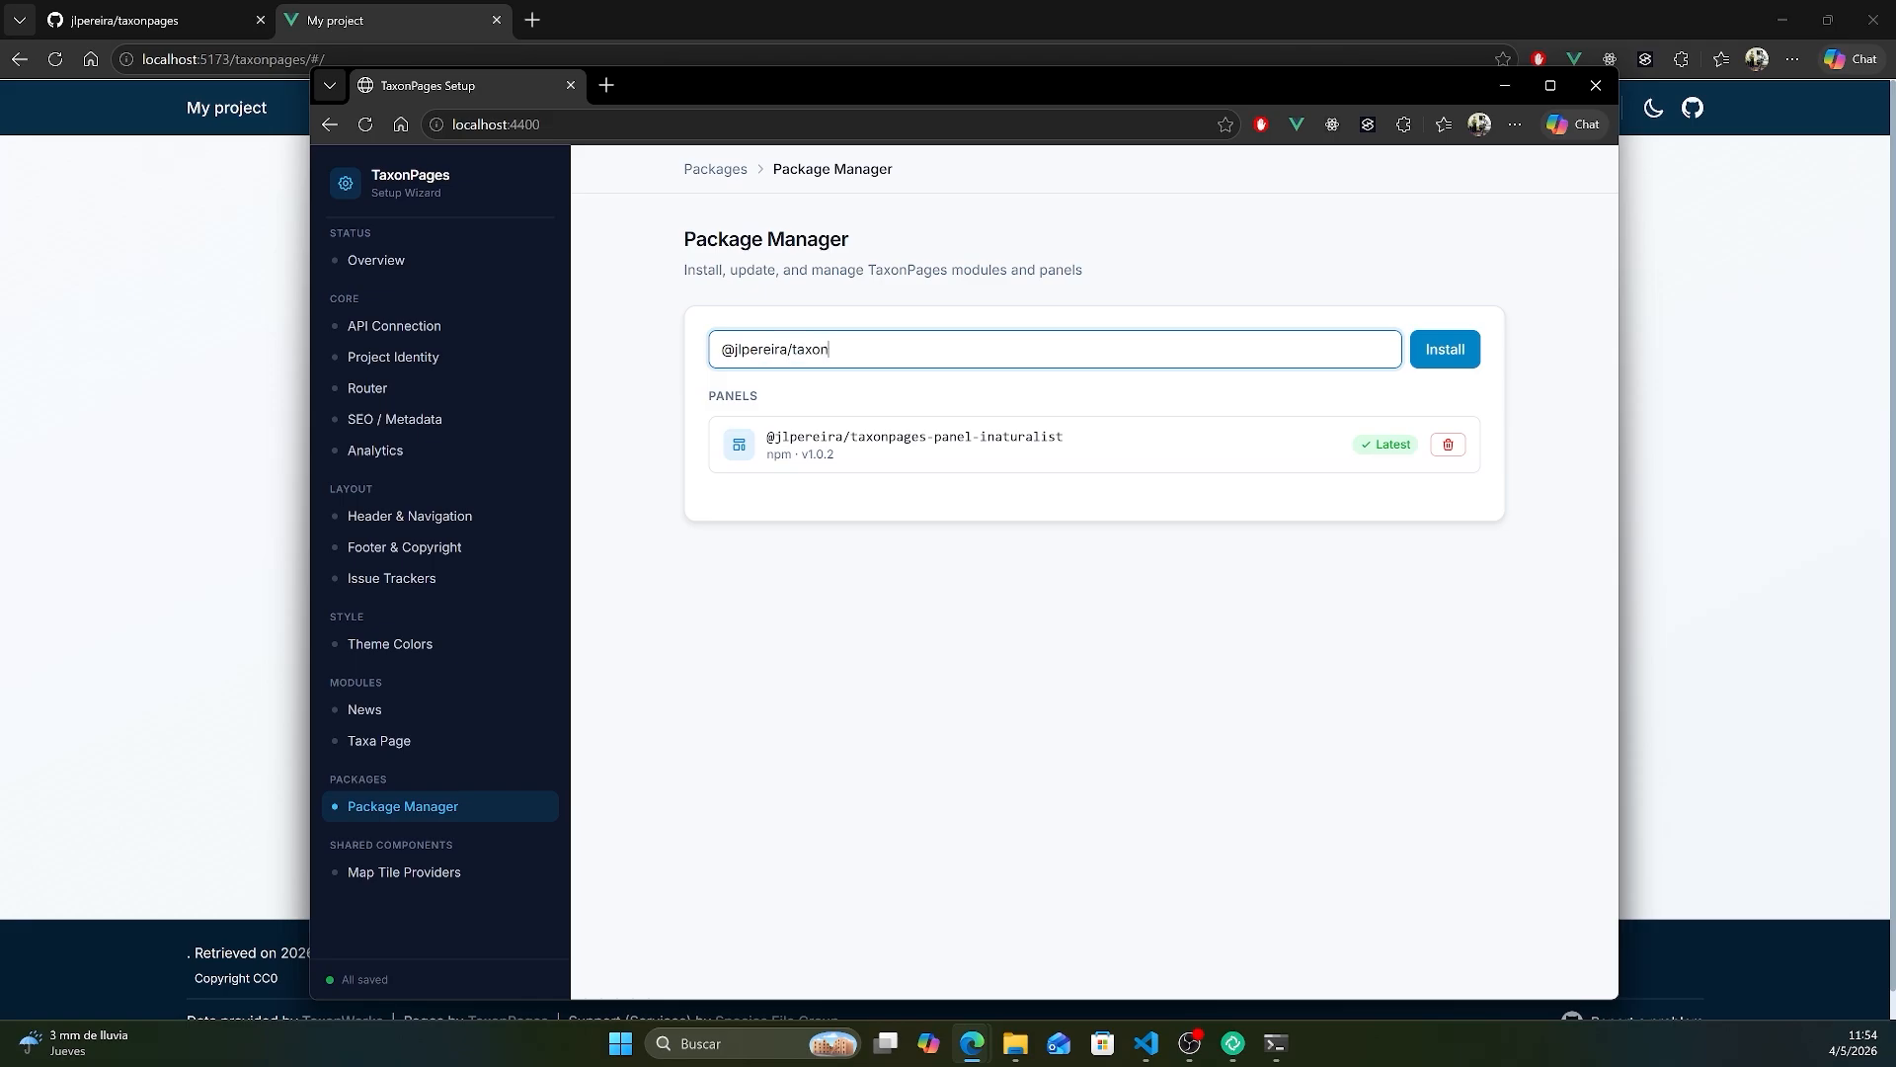
type("pages-module-homepage")
left_click(1445, 349)
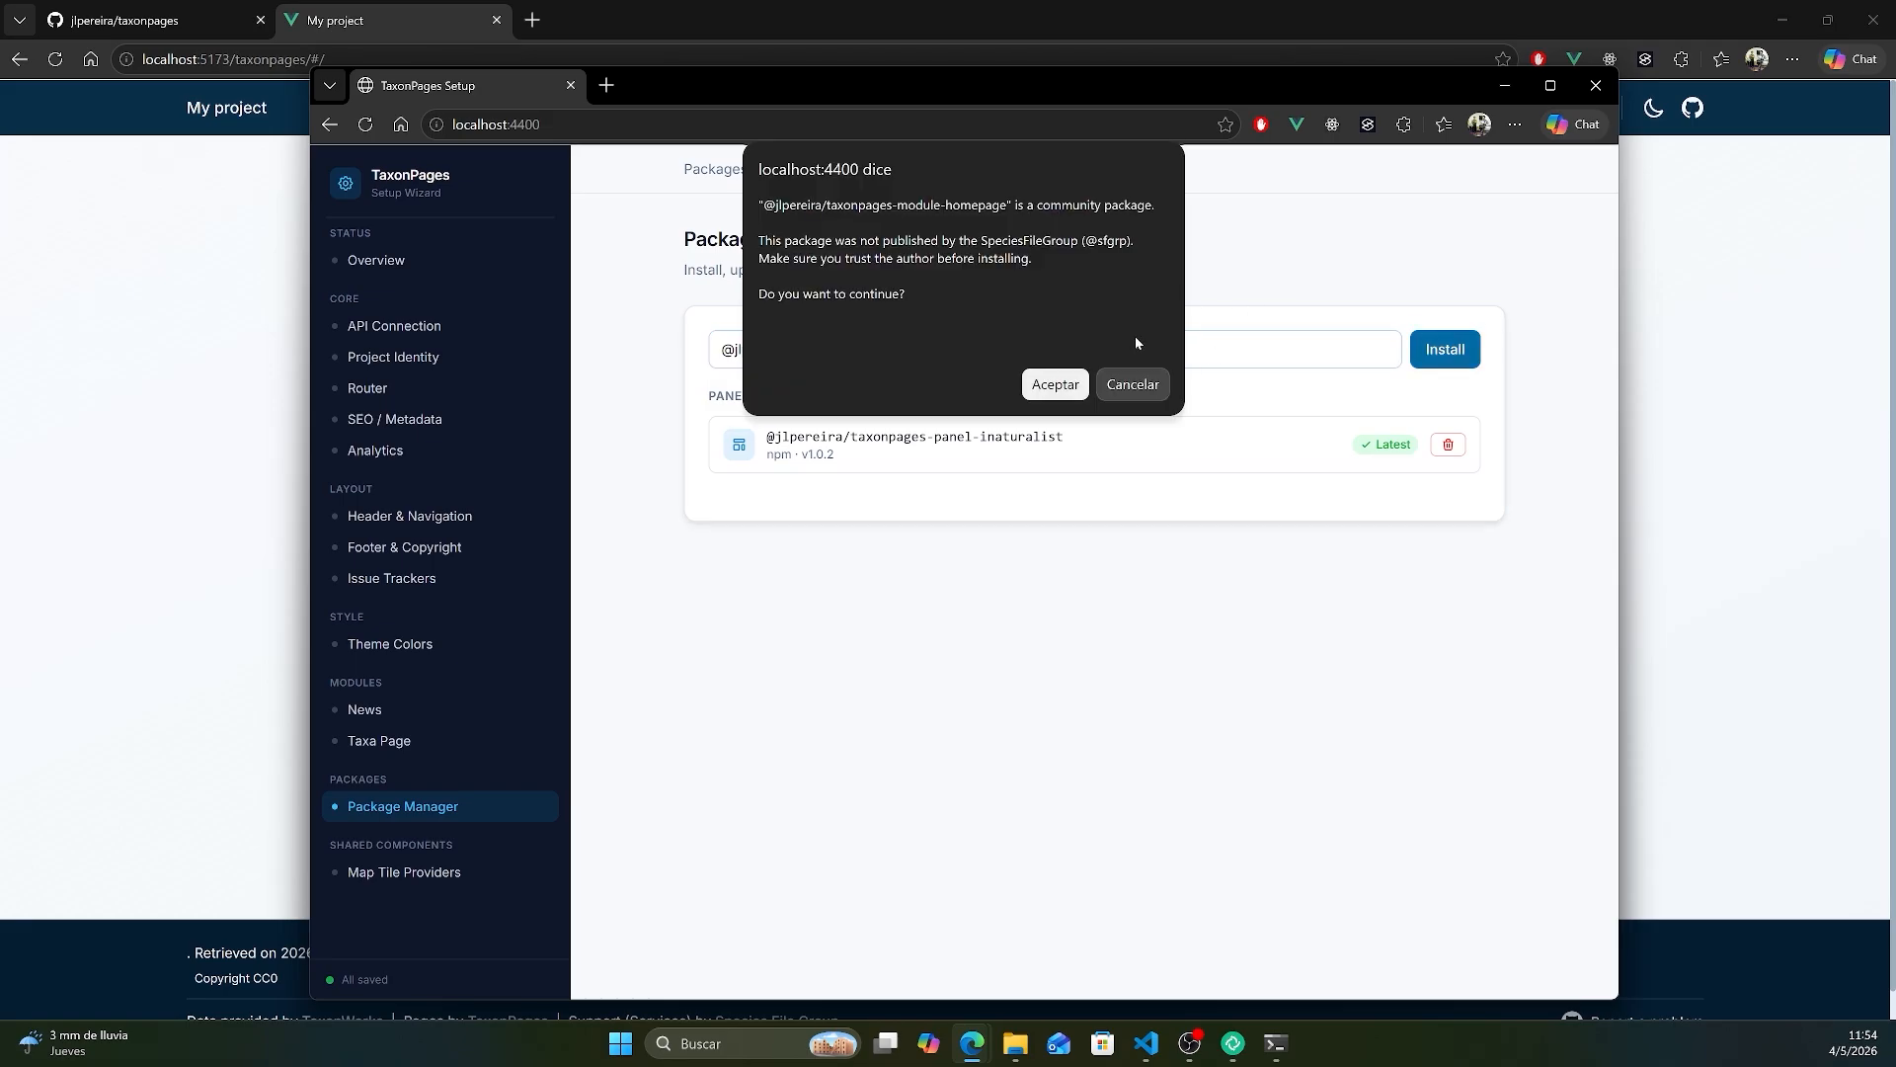
left_click(1053, 382)
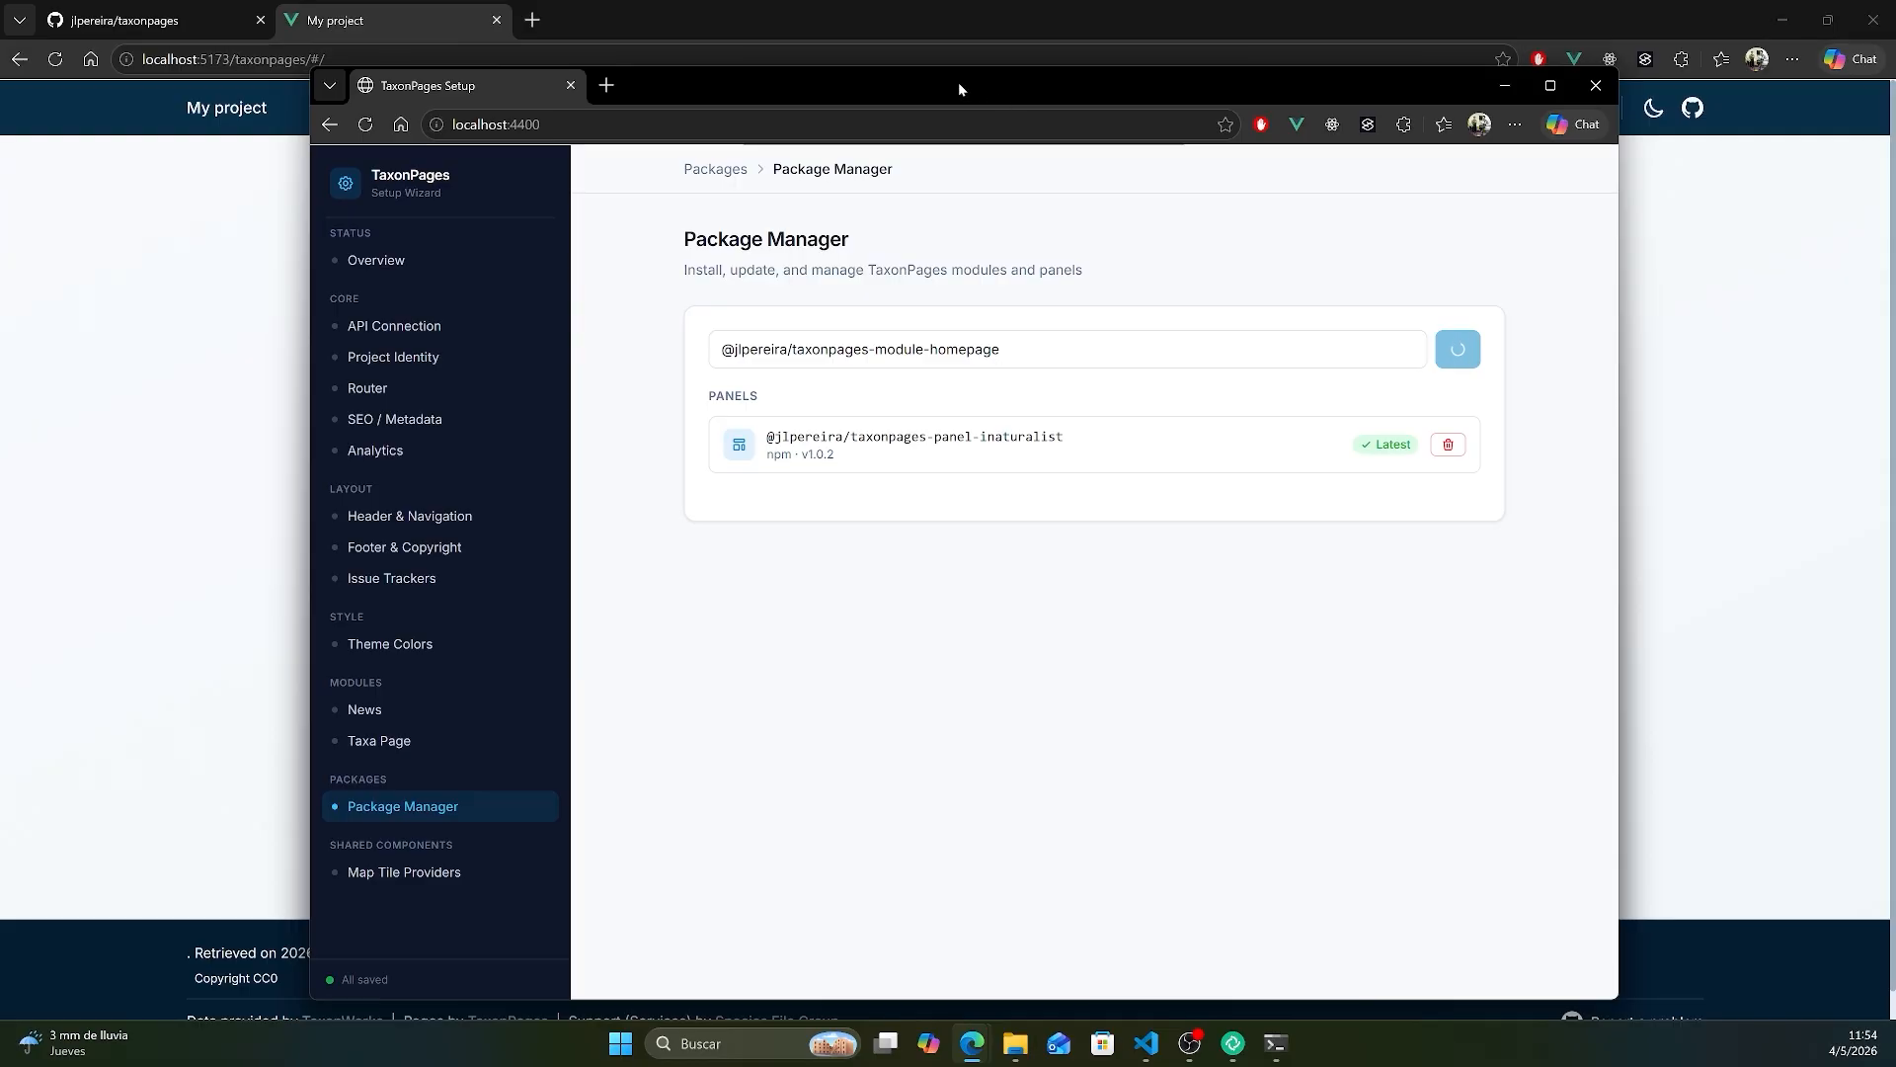
- Open the Homepage module's settings and review its Hero and Description sections
left_click_drag(863, 83, 1308, 131)
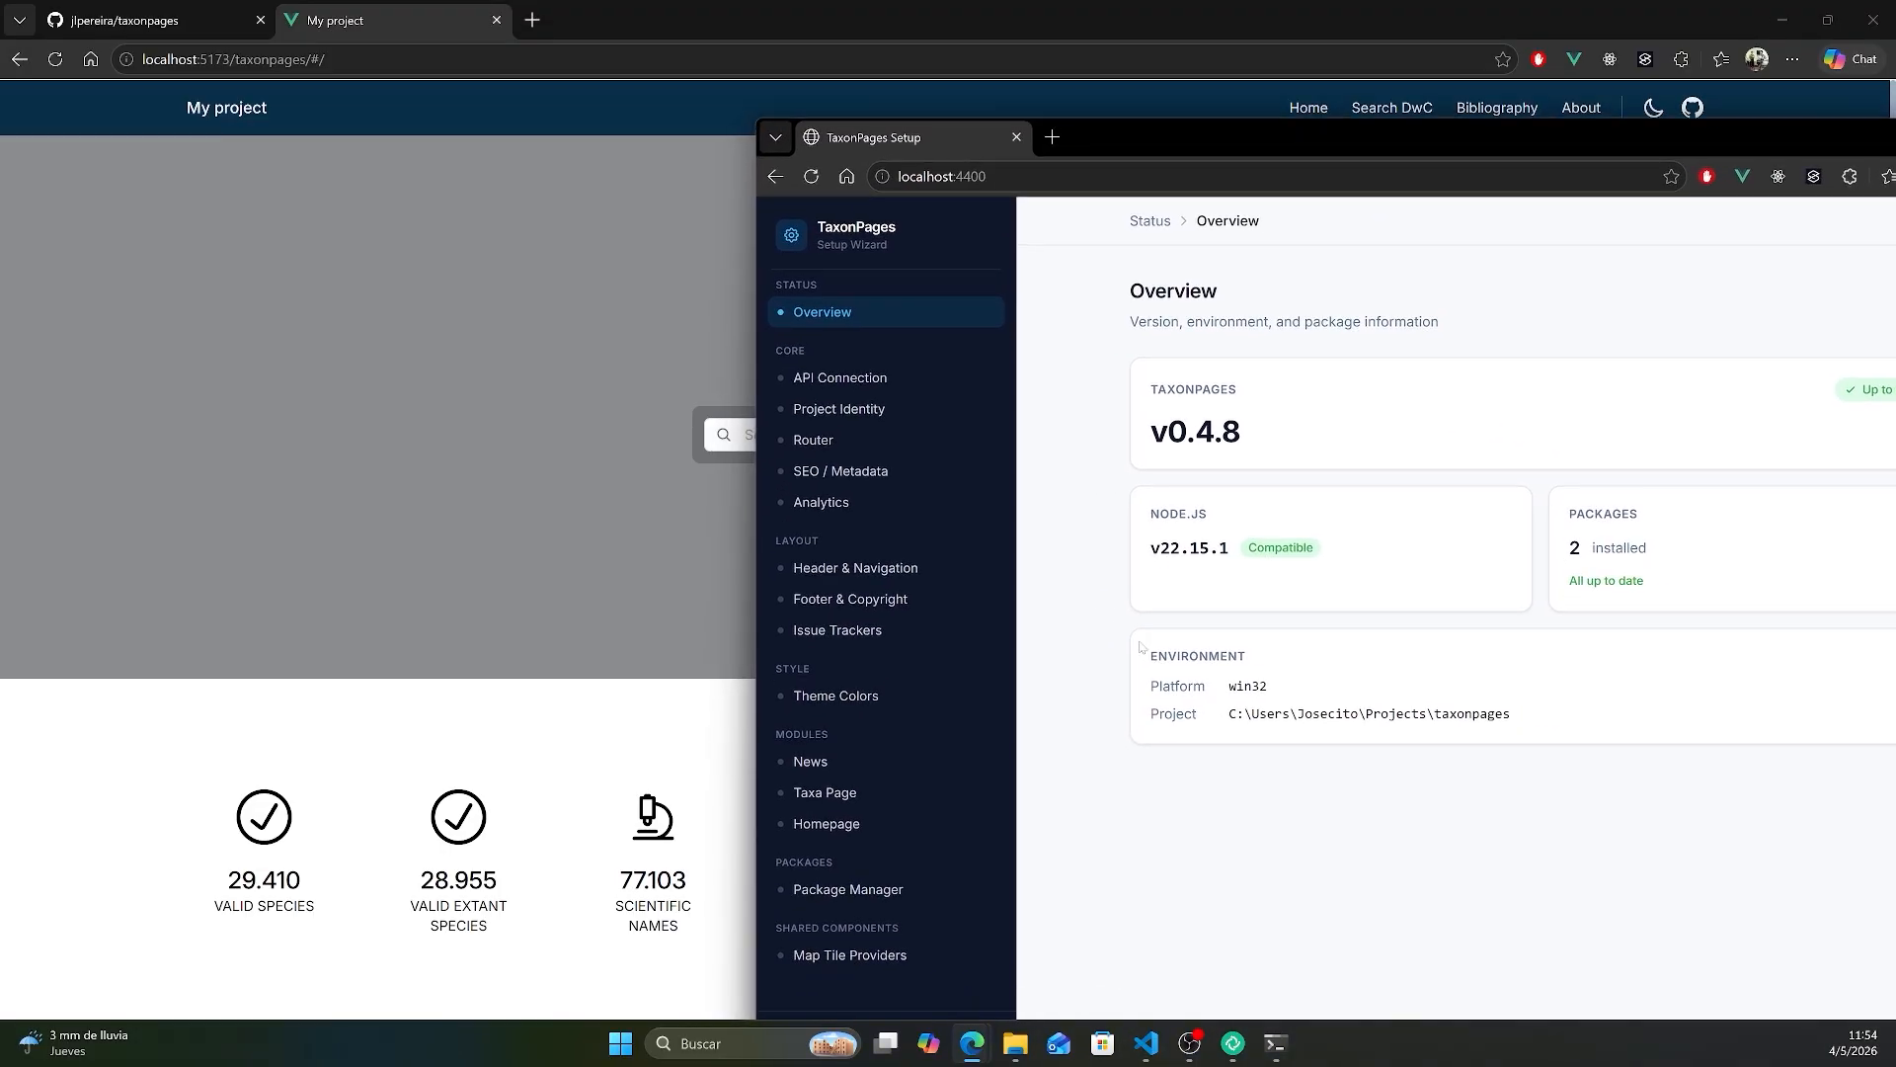
left_click(843, 825)
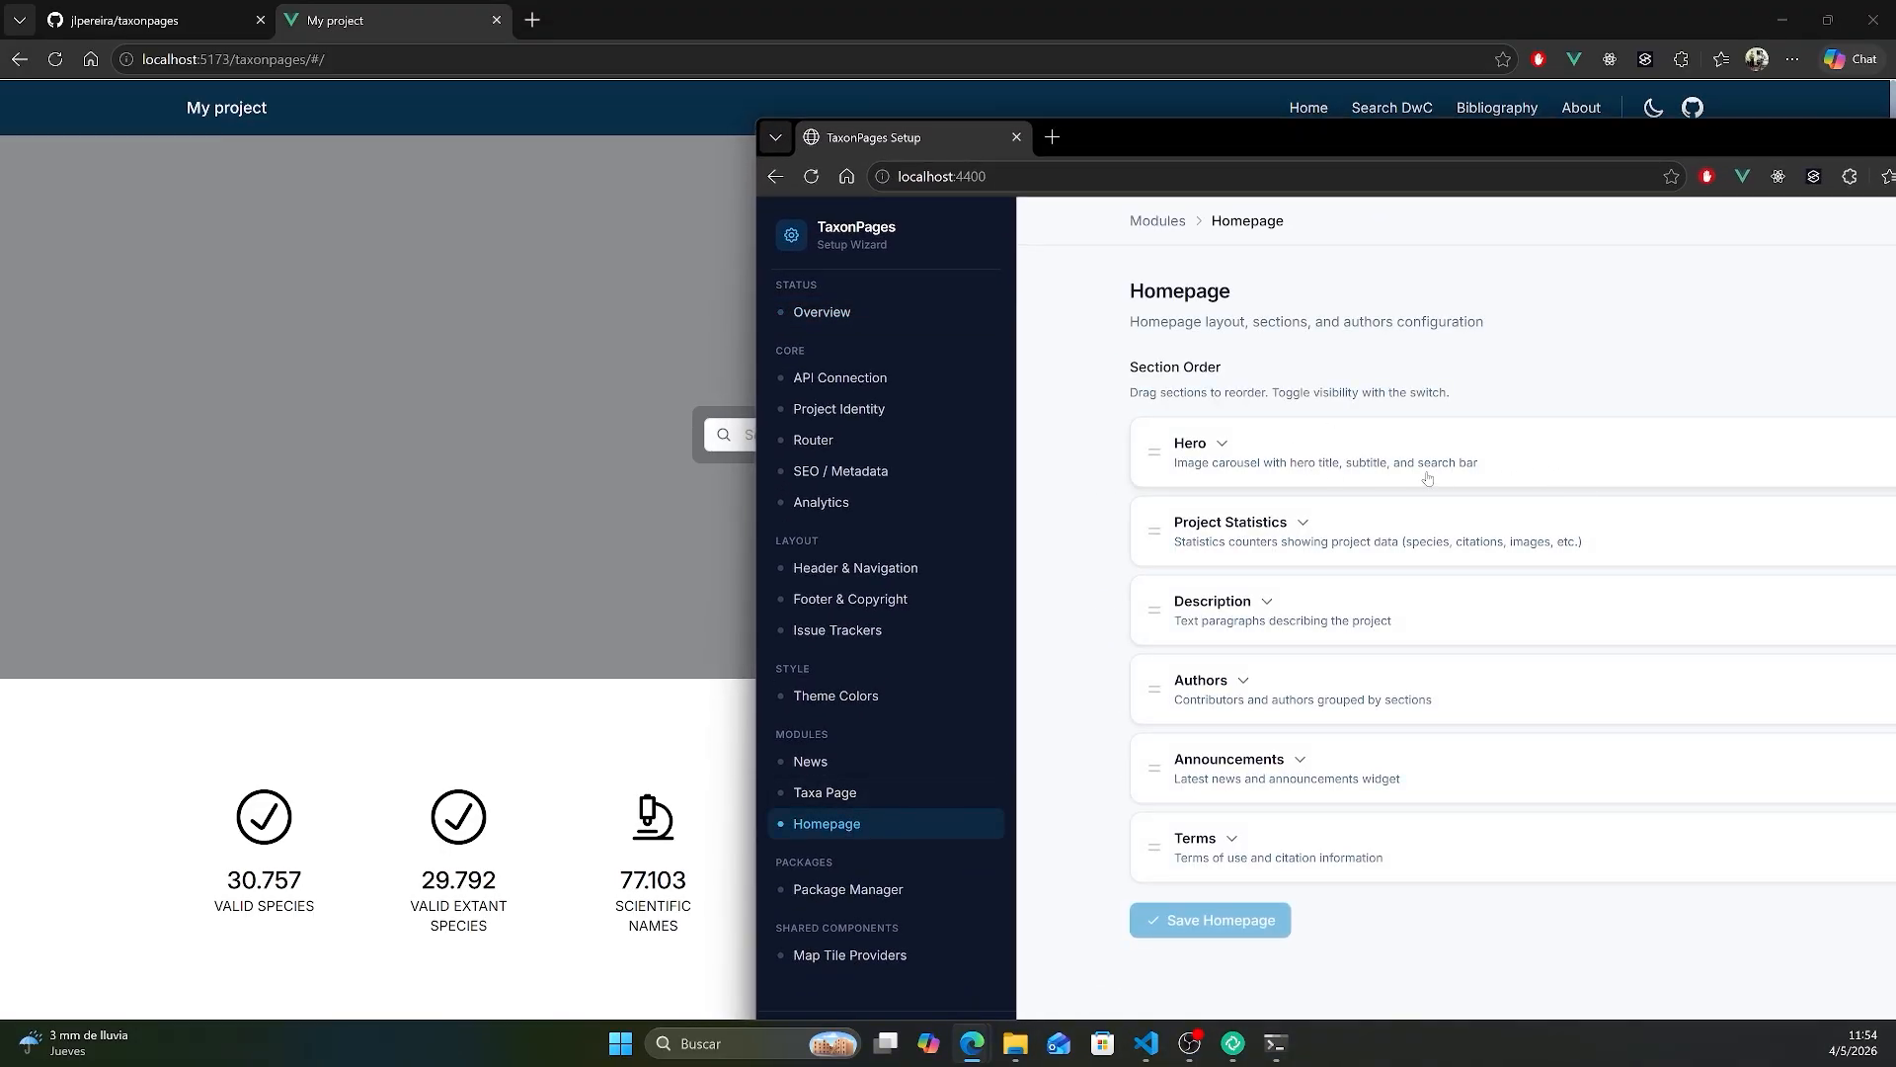
left_click(1215, 452)
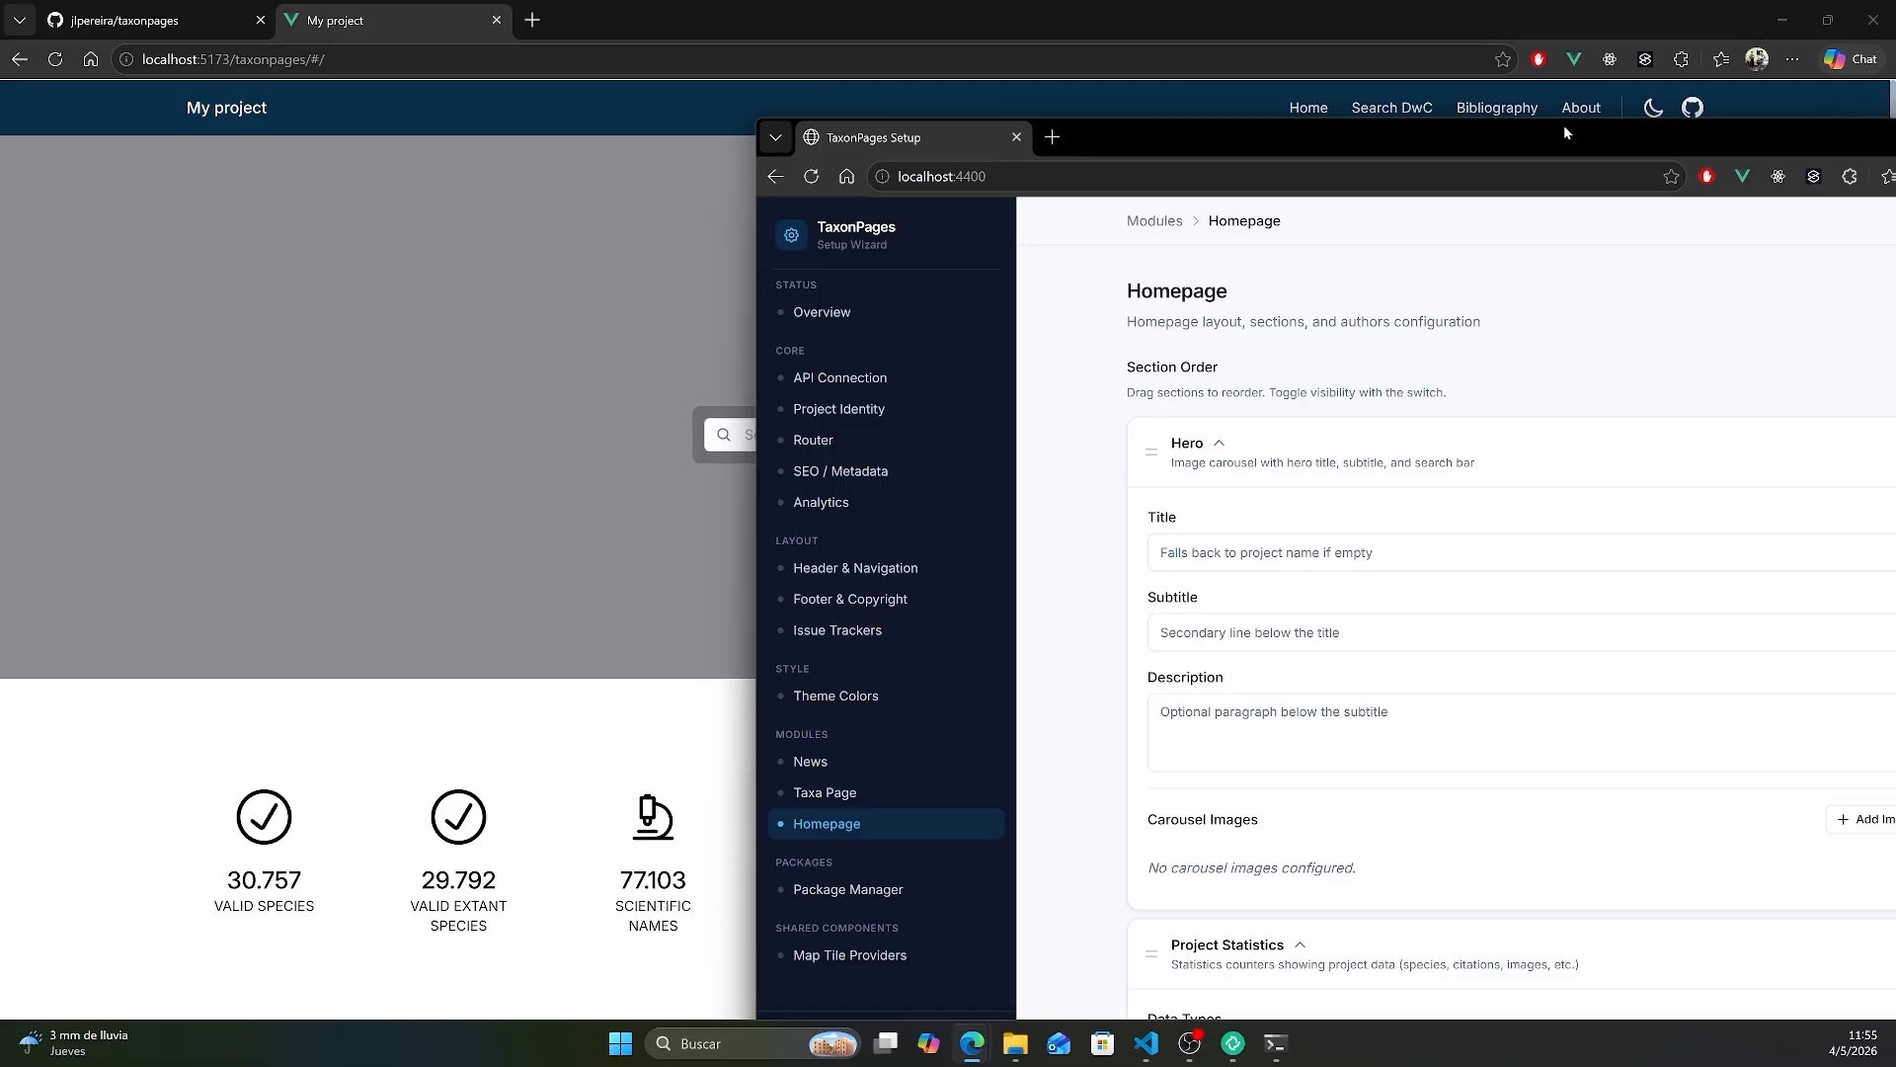
left_click_drag(1563, 124, 1314, 125)
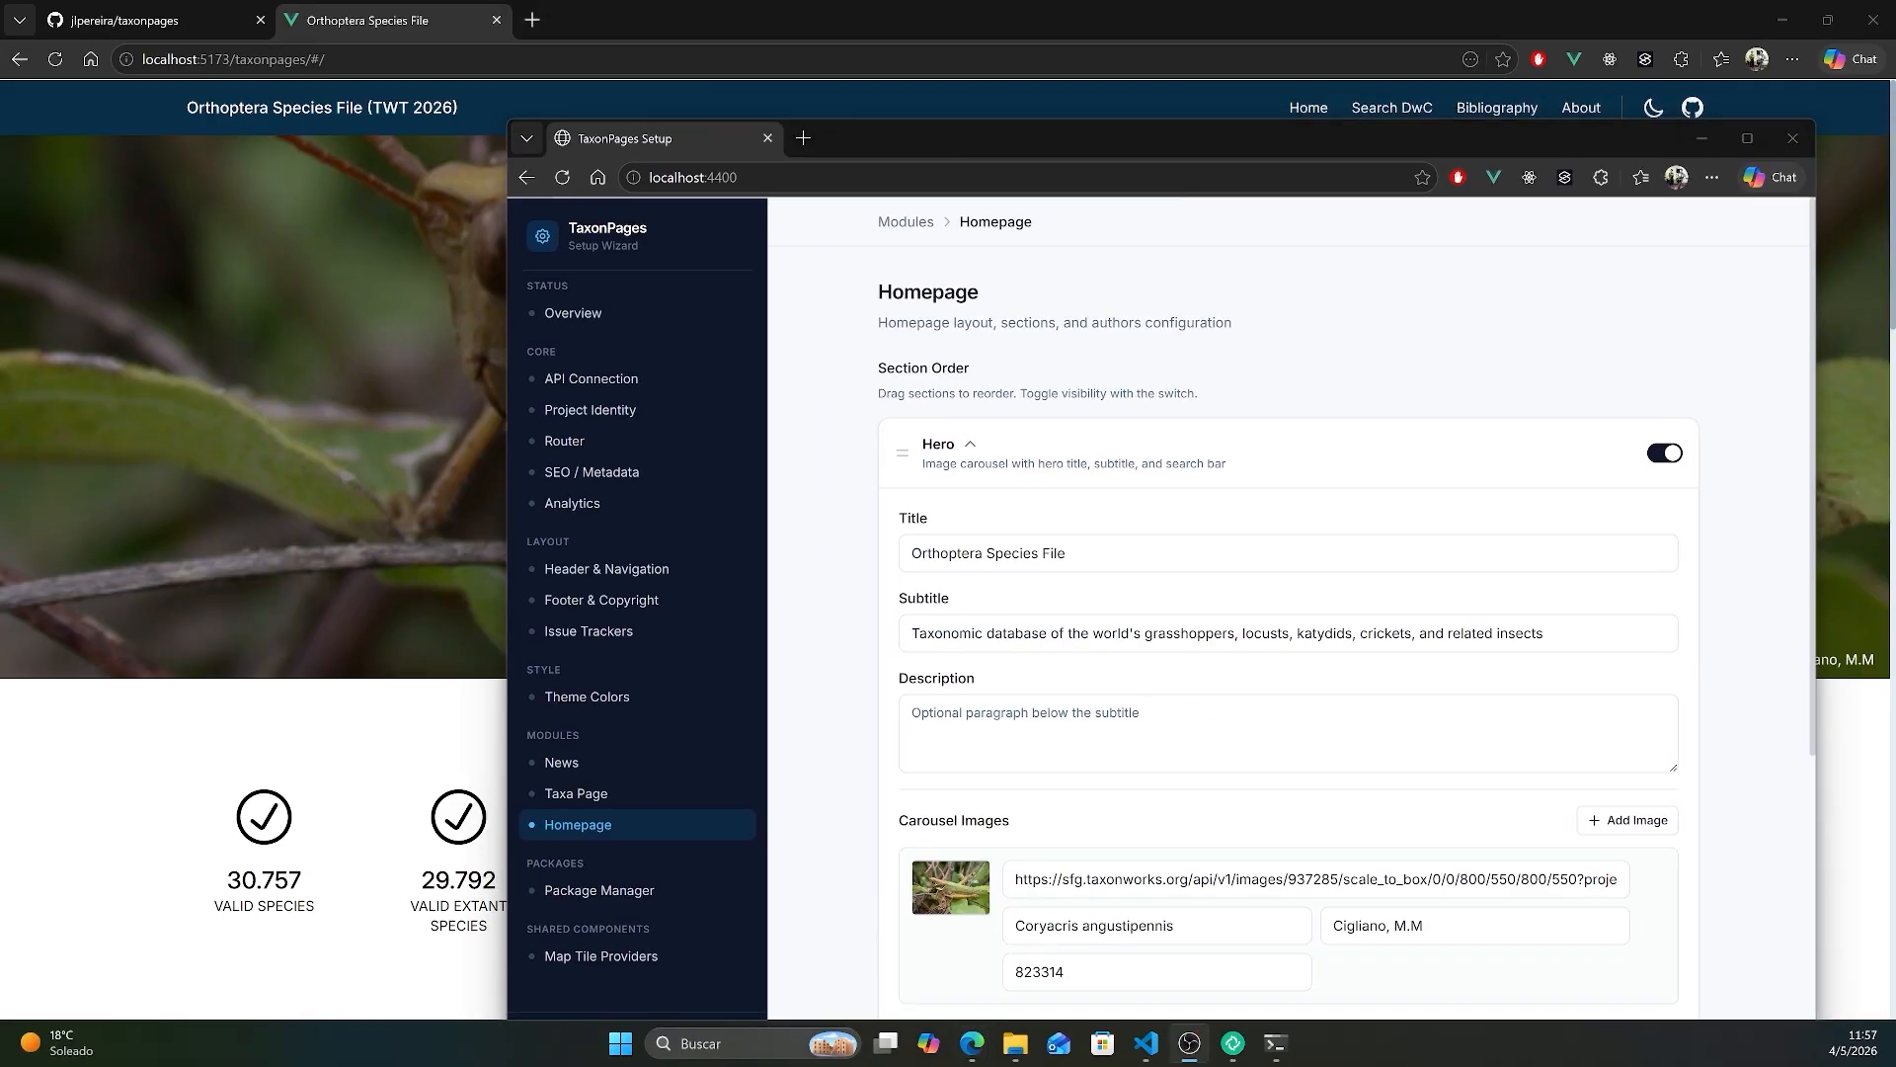
scroll(1213, 584, "down", 4)
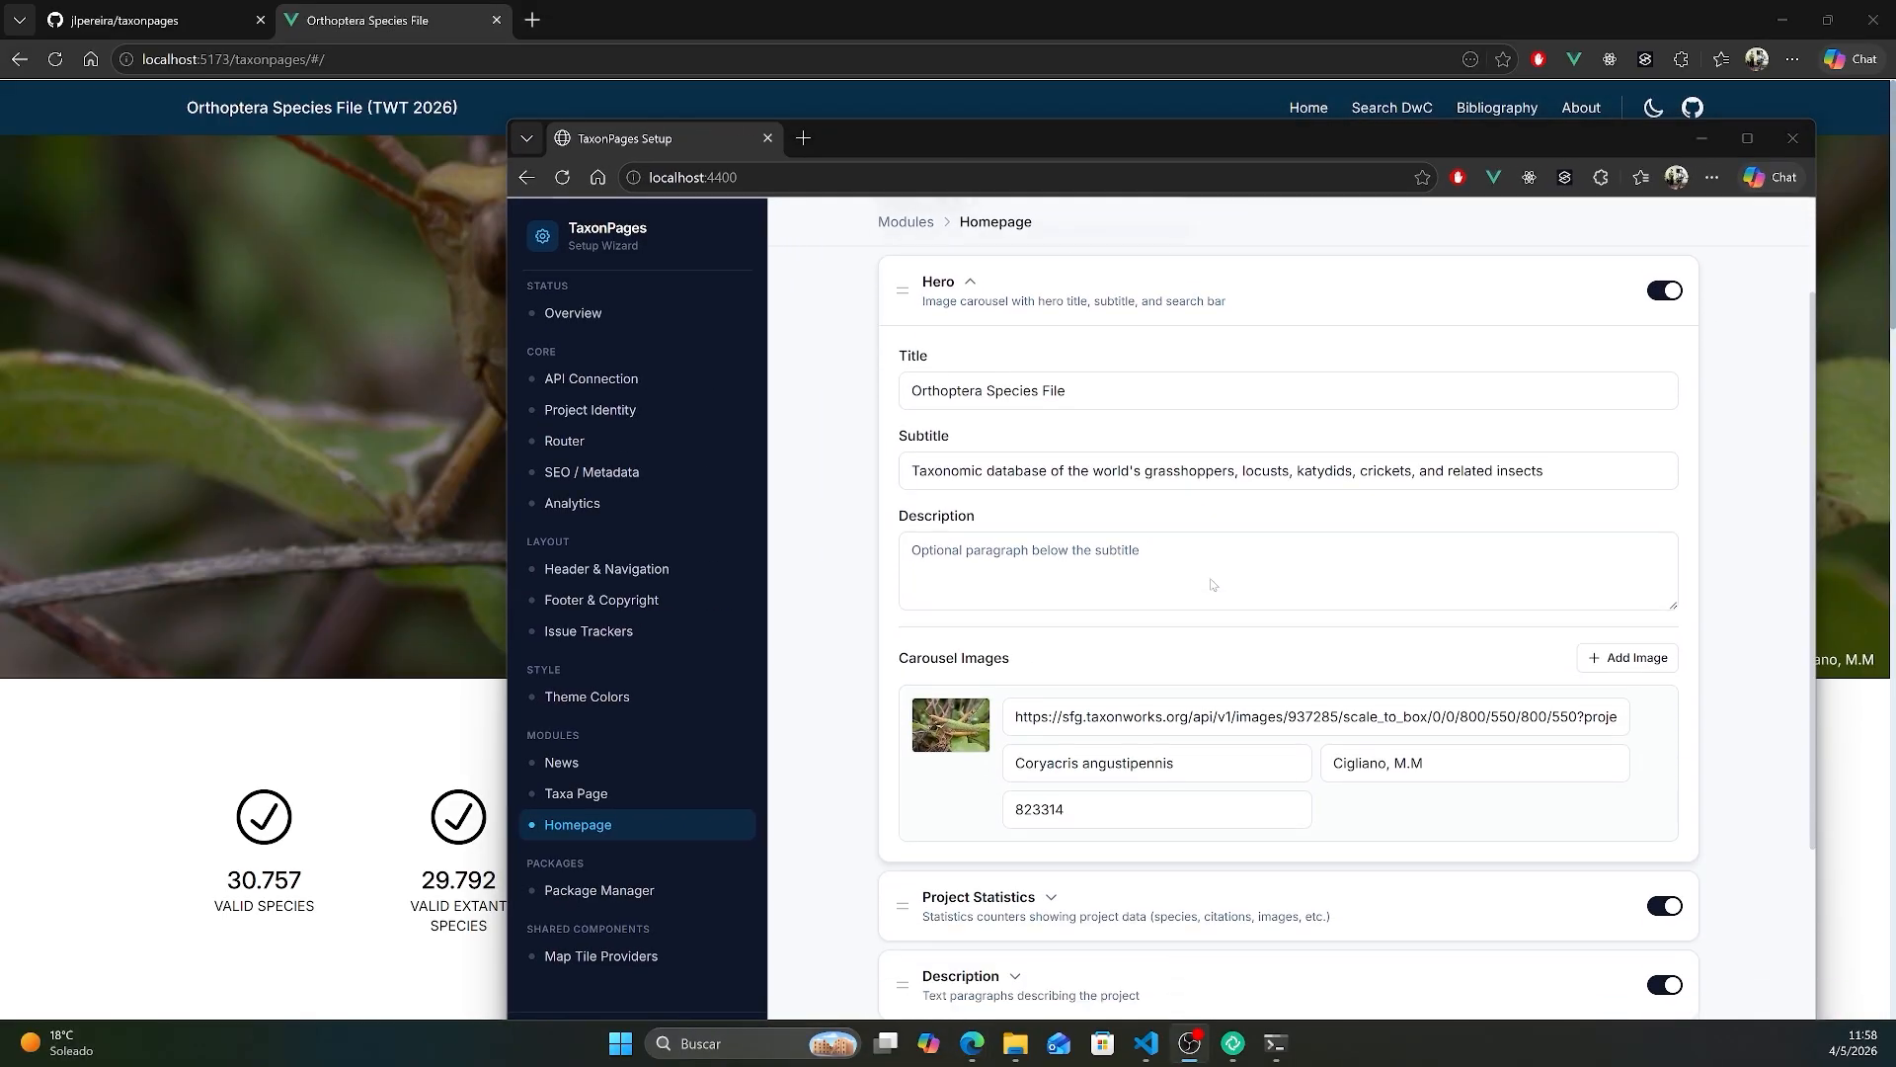
left_click(1199, 746)
scroll(1222, 492, "down", 3)
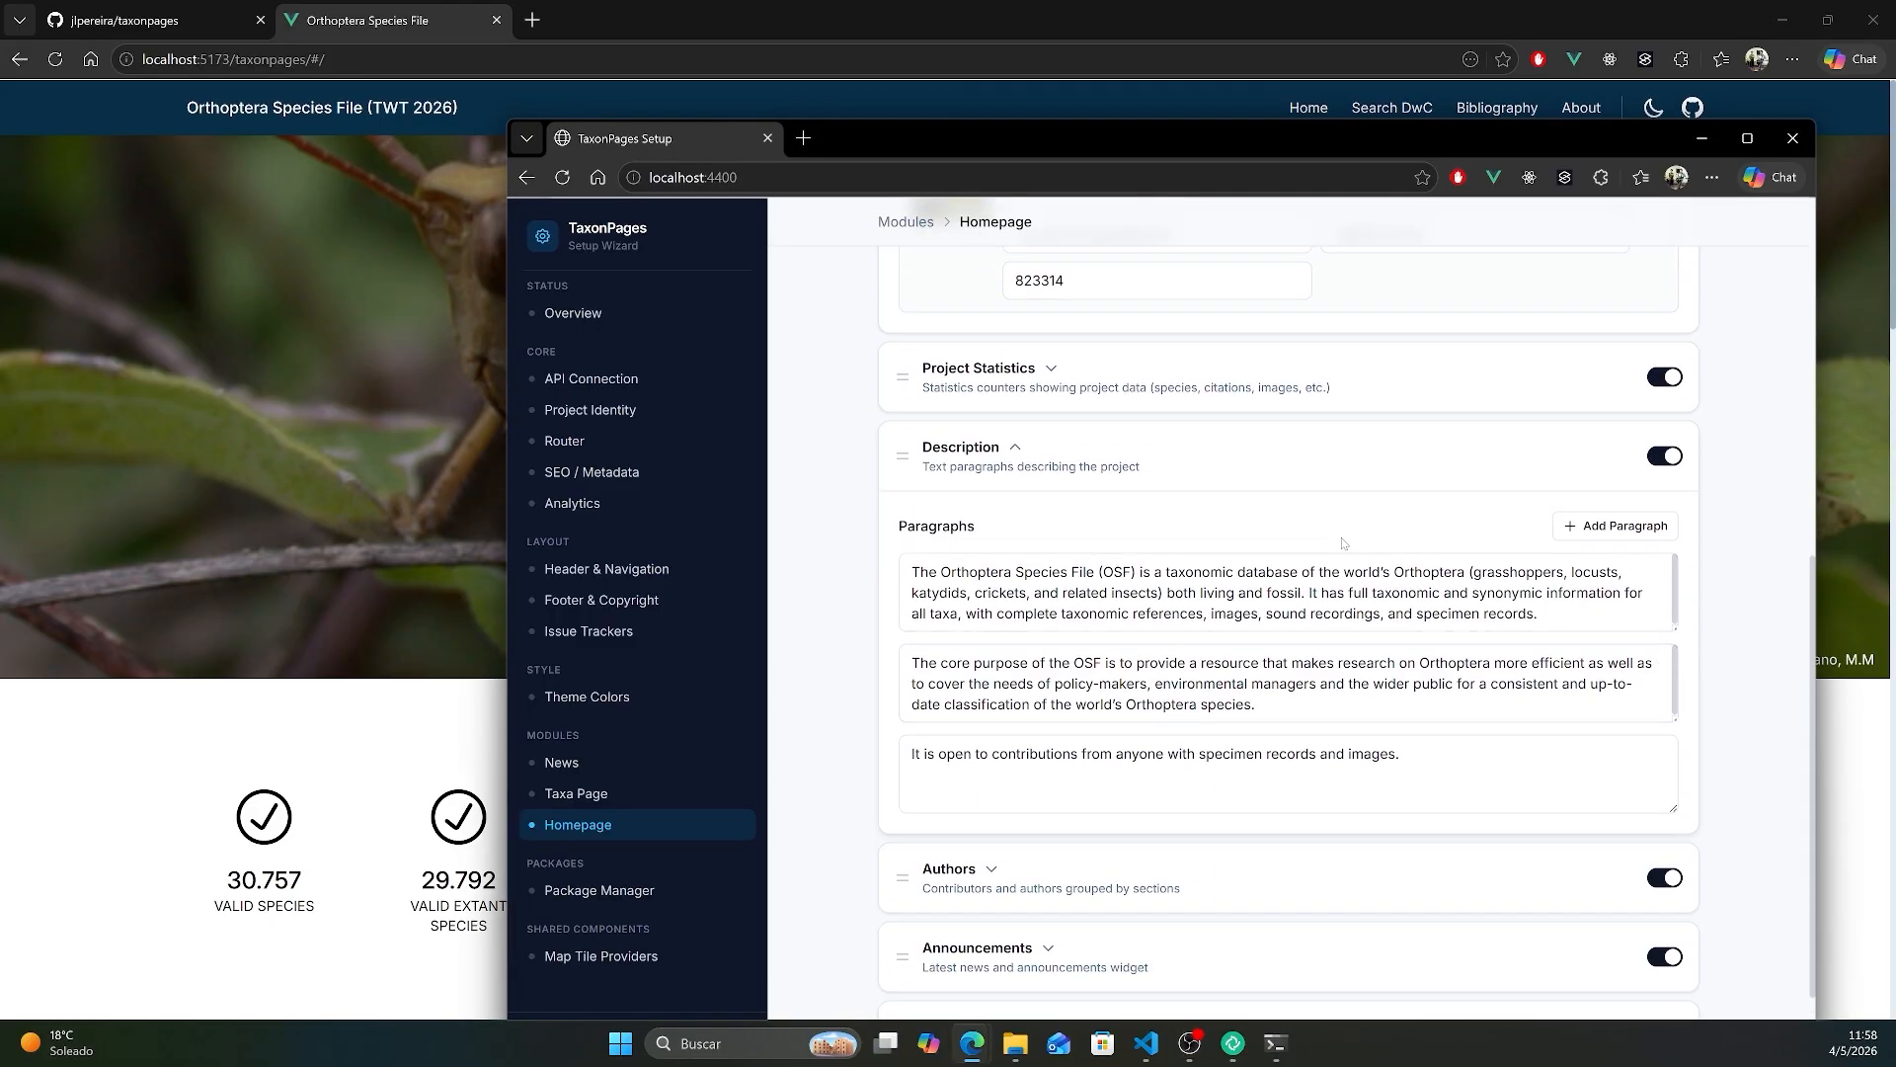
- Bring the local site to the front and review its home page from the hero image down to the footer
left_click(361, 506)
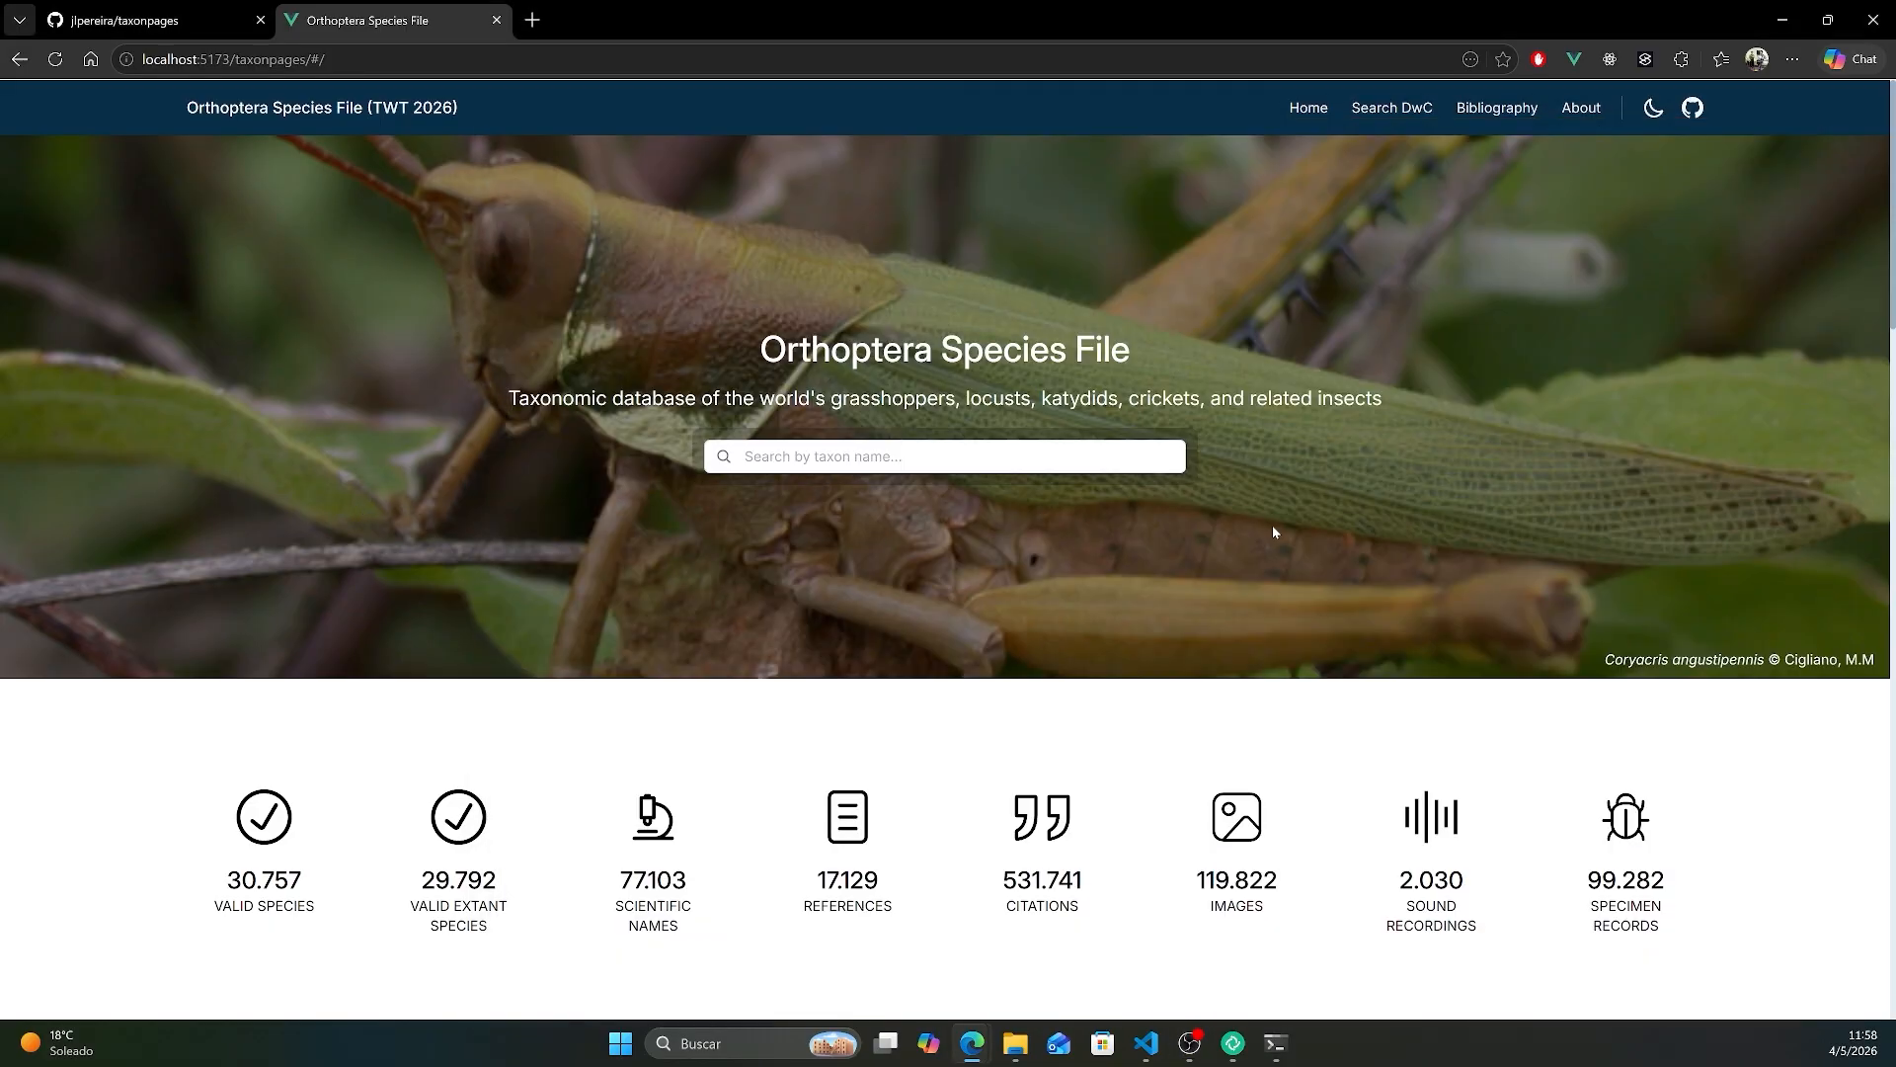
scroll(1274, 531, "down", 15)
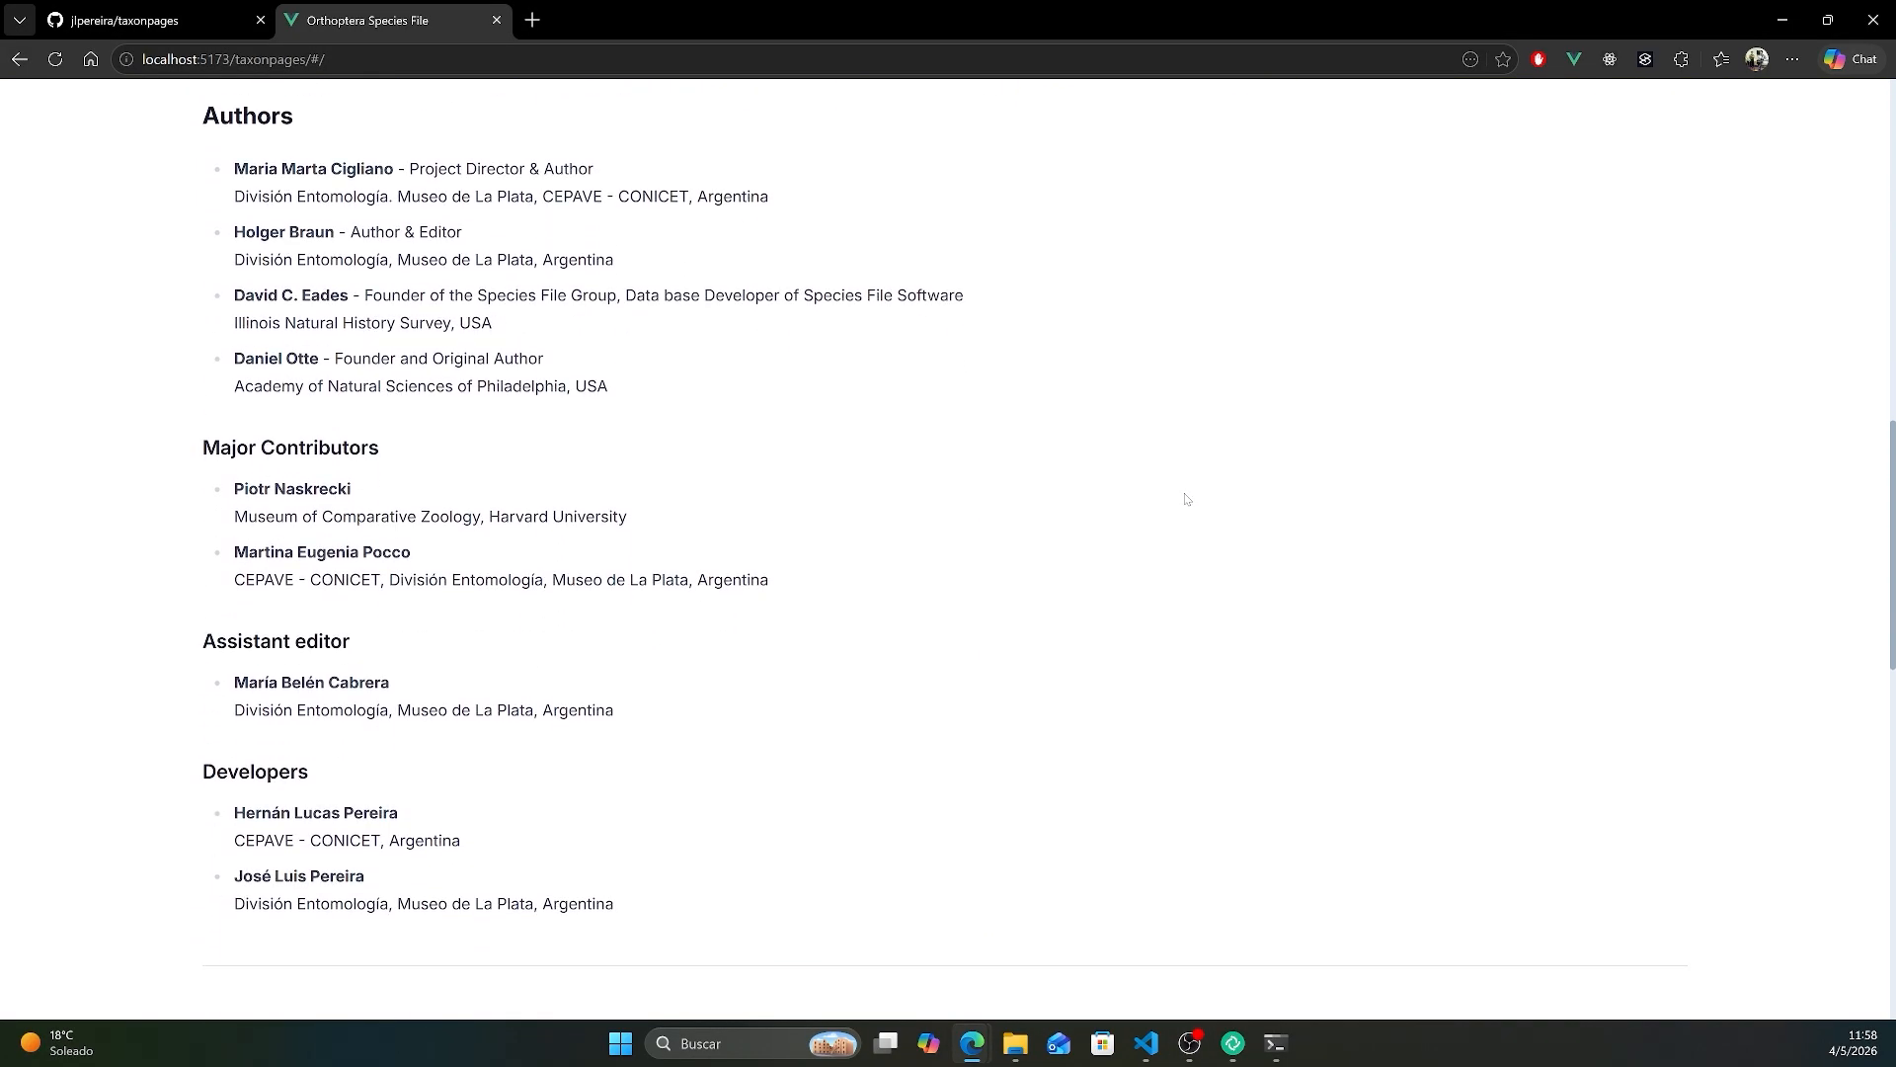
scroll(1185, 499, "down", 13)
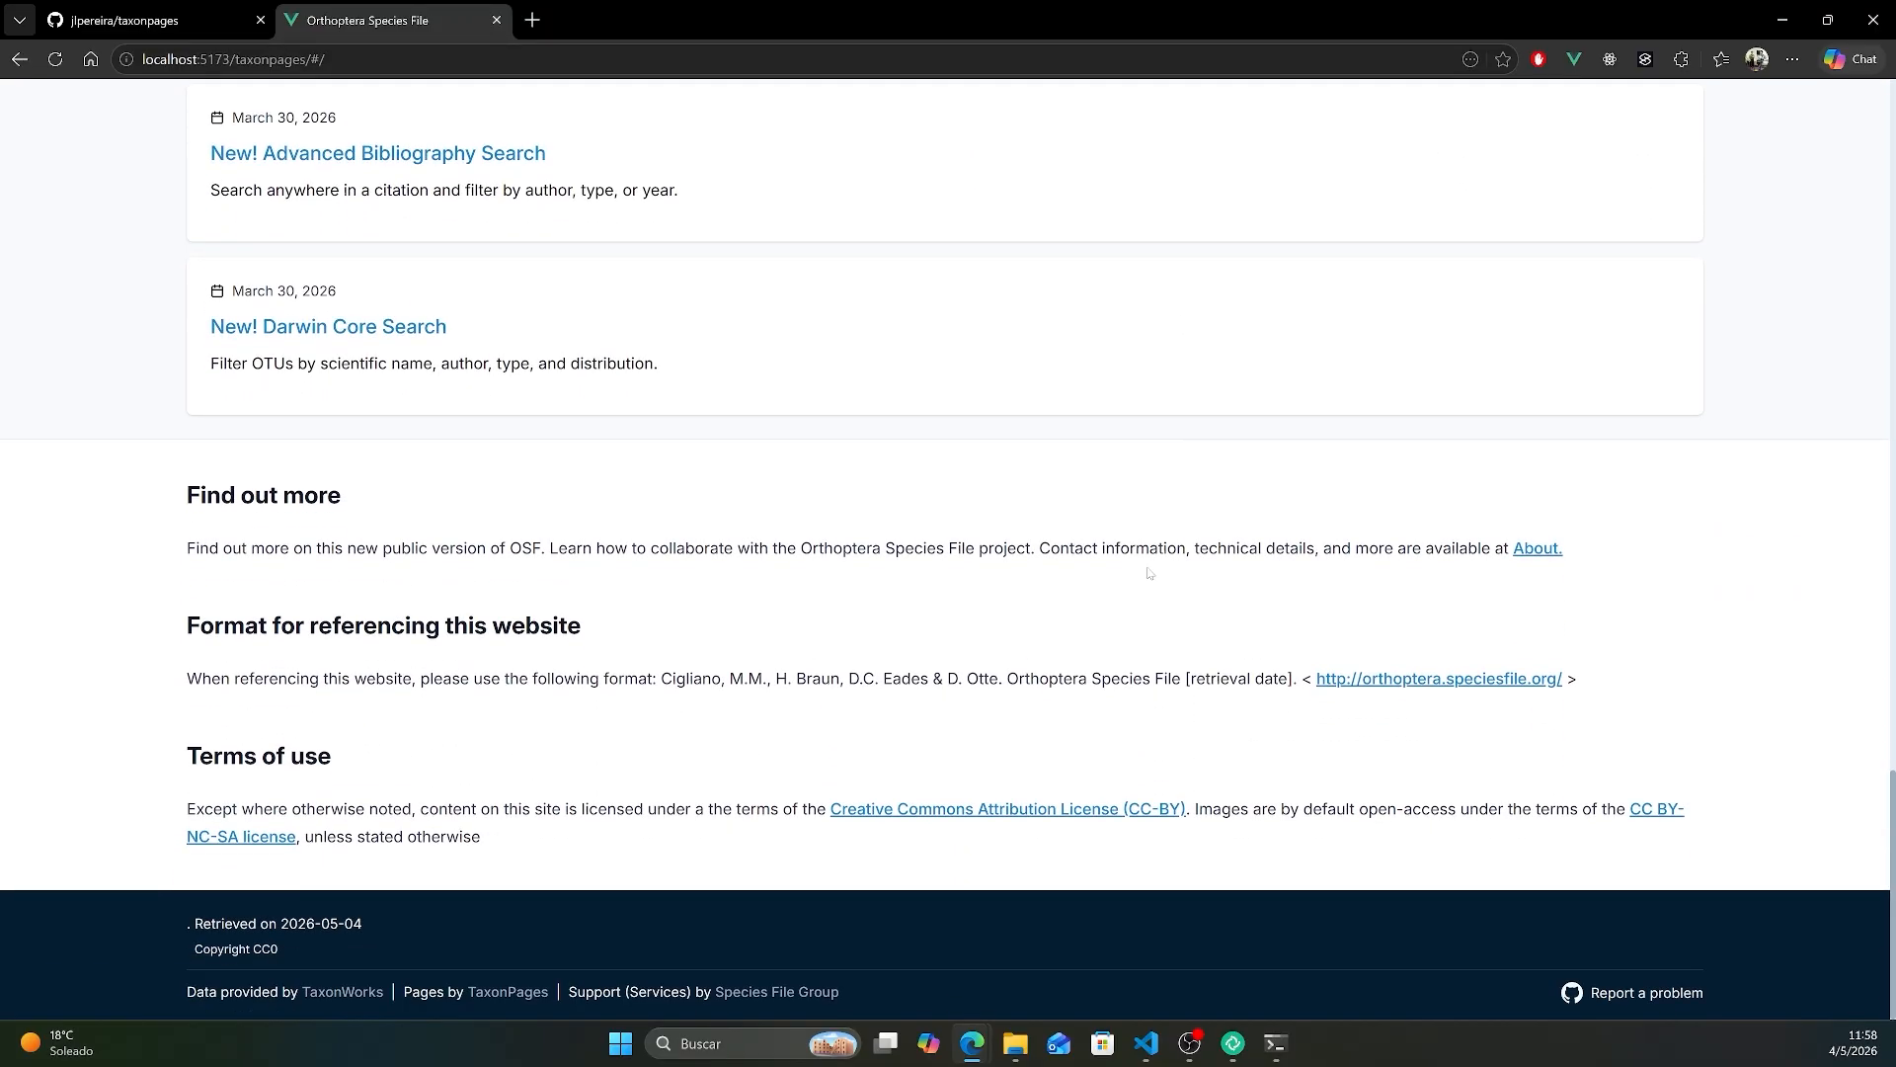
scroll(1148, 572, "up", 20)
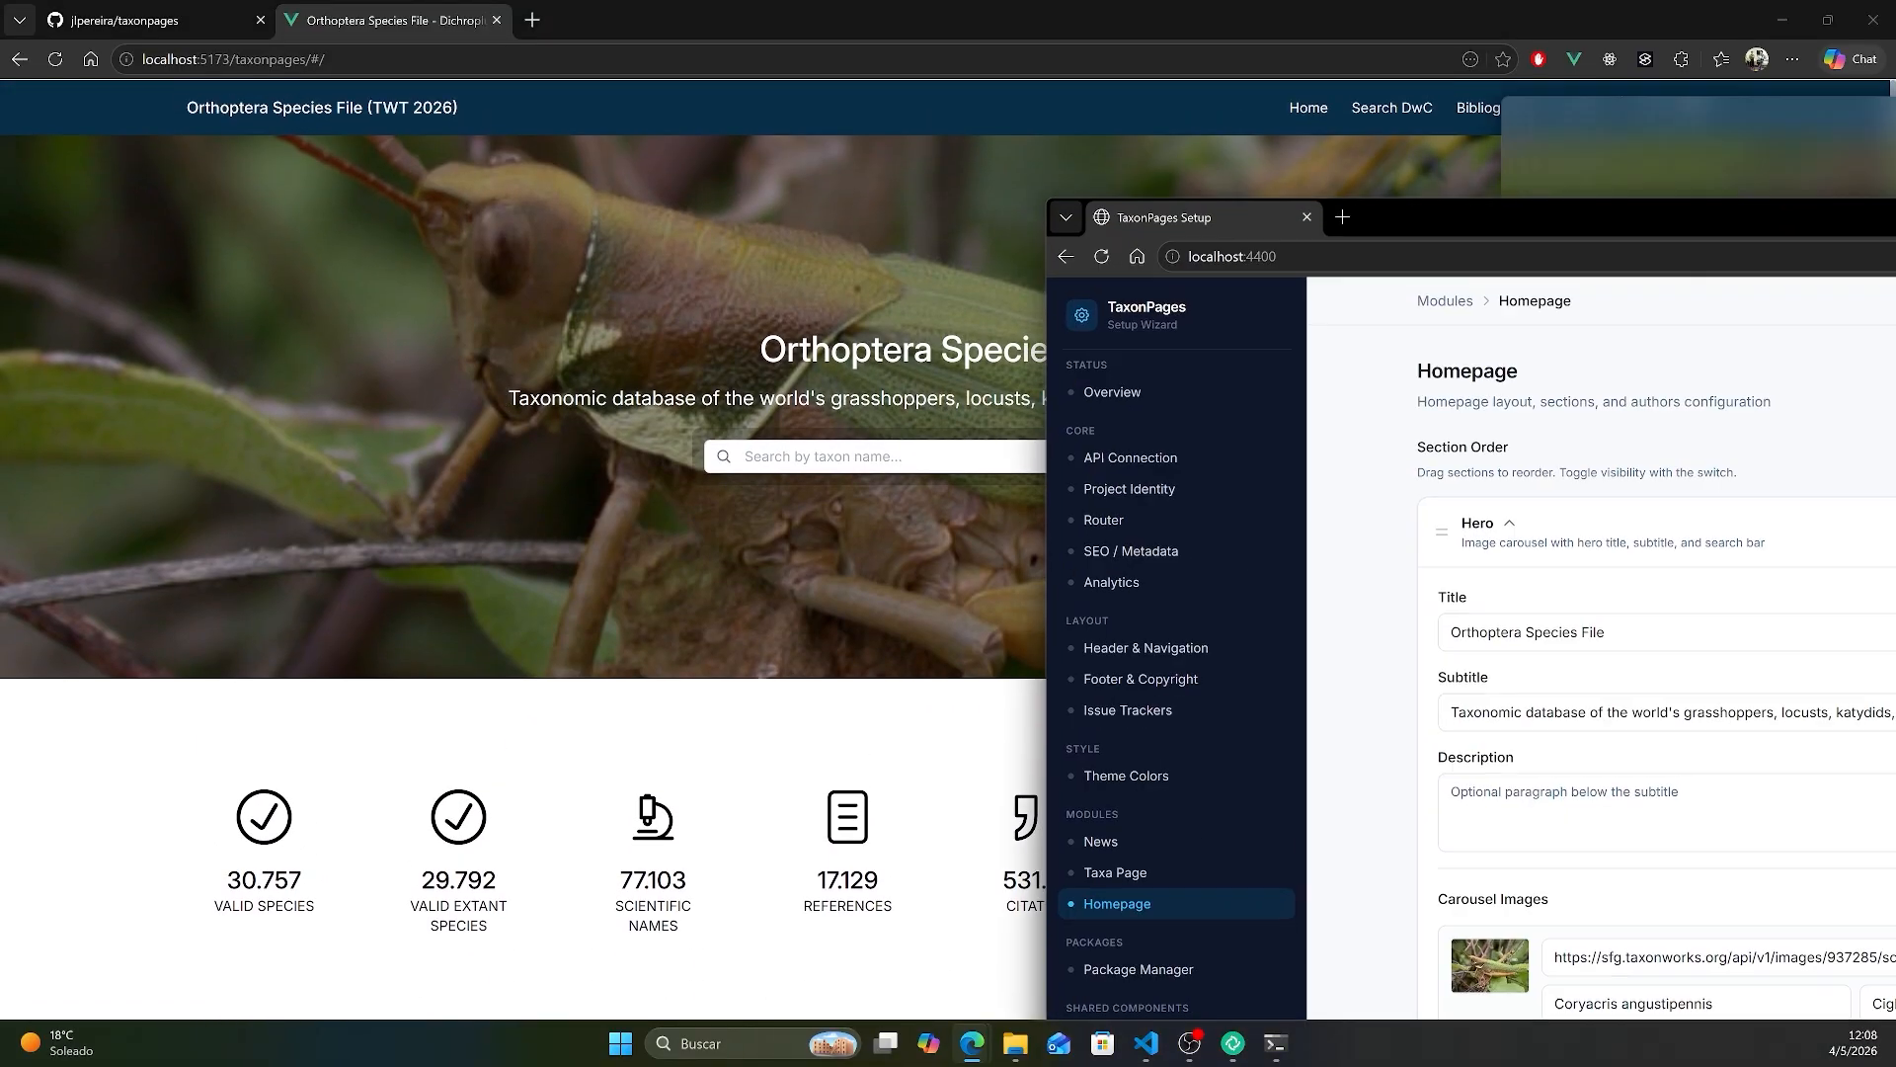
- Apply the Canopy preset in the wizard's Theme Colors, save the theme and uncover the local site
left_click_drag(1891, 198, 1401, 81)
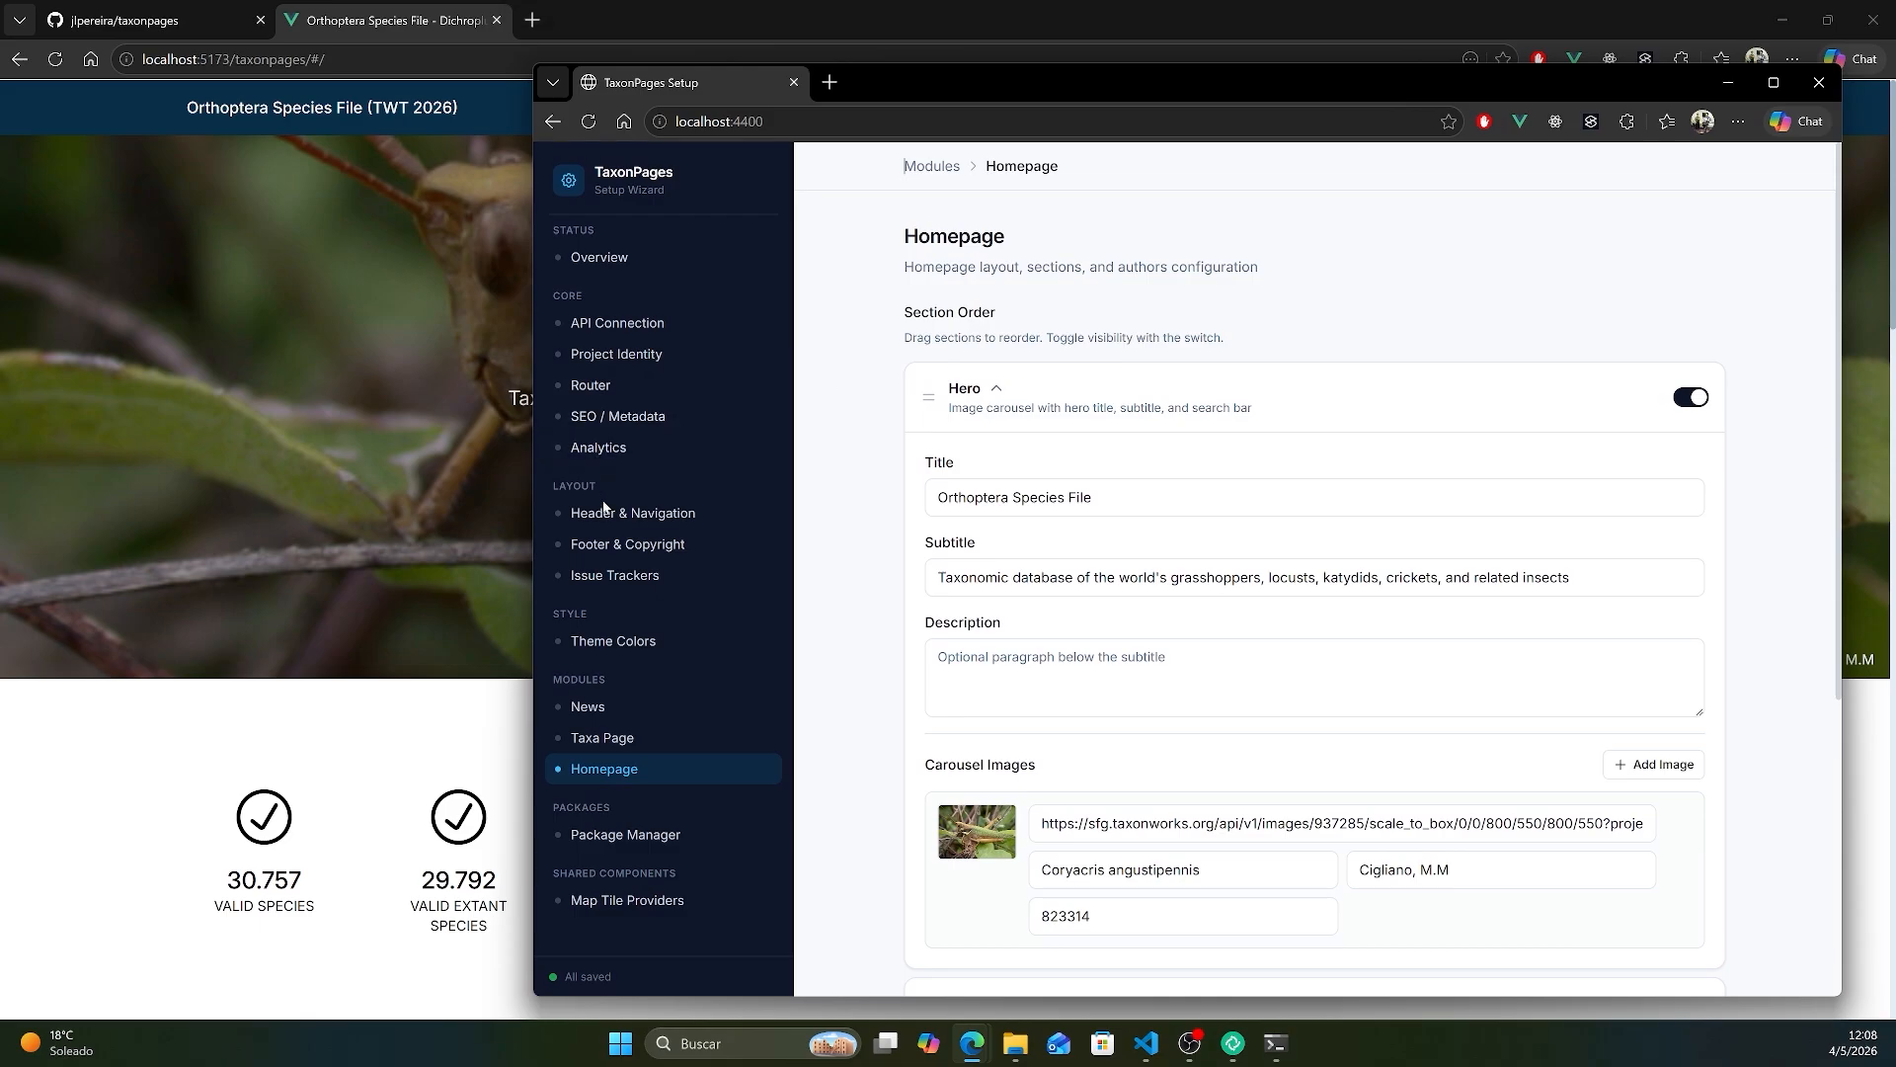
left_click(643, 640)
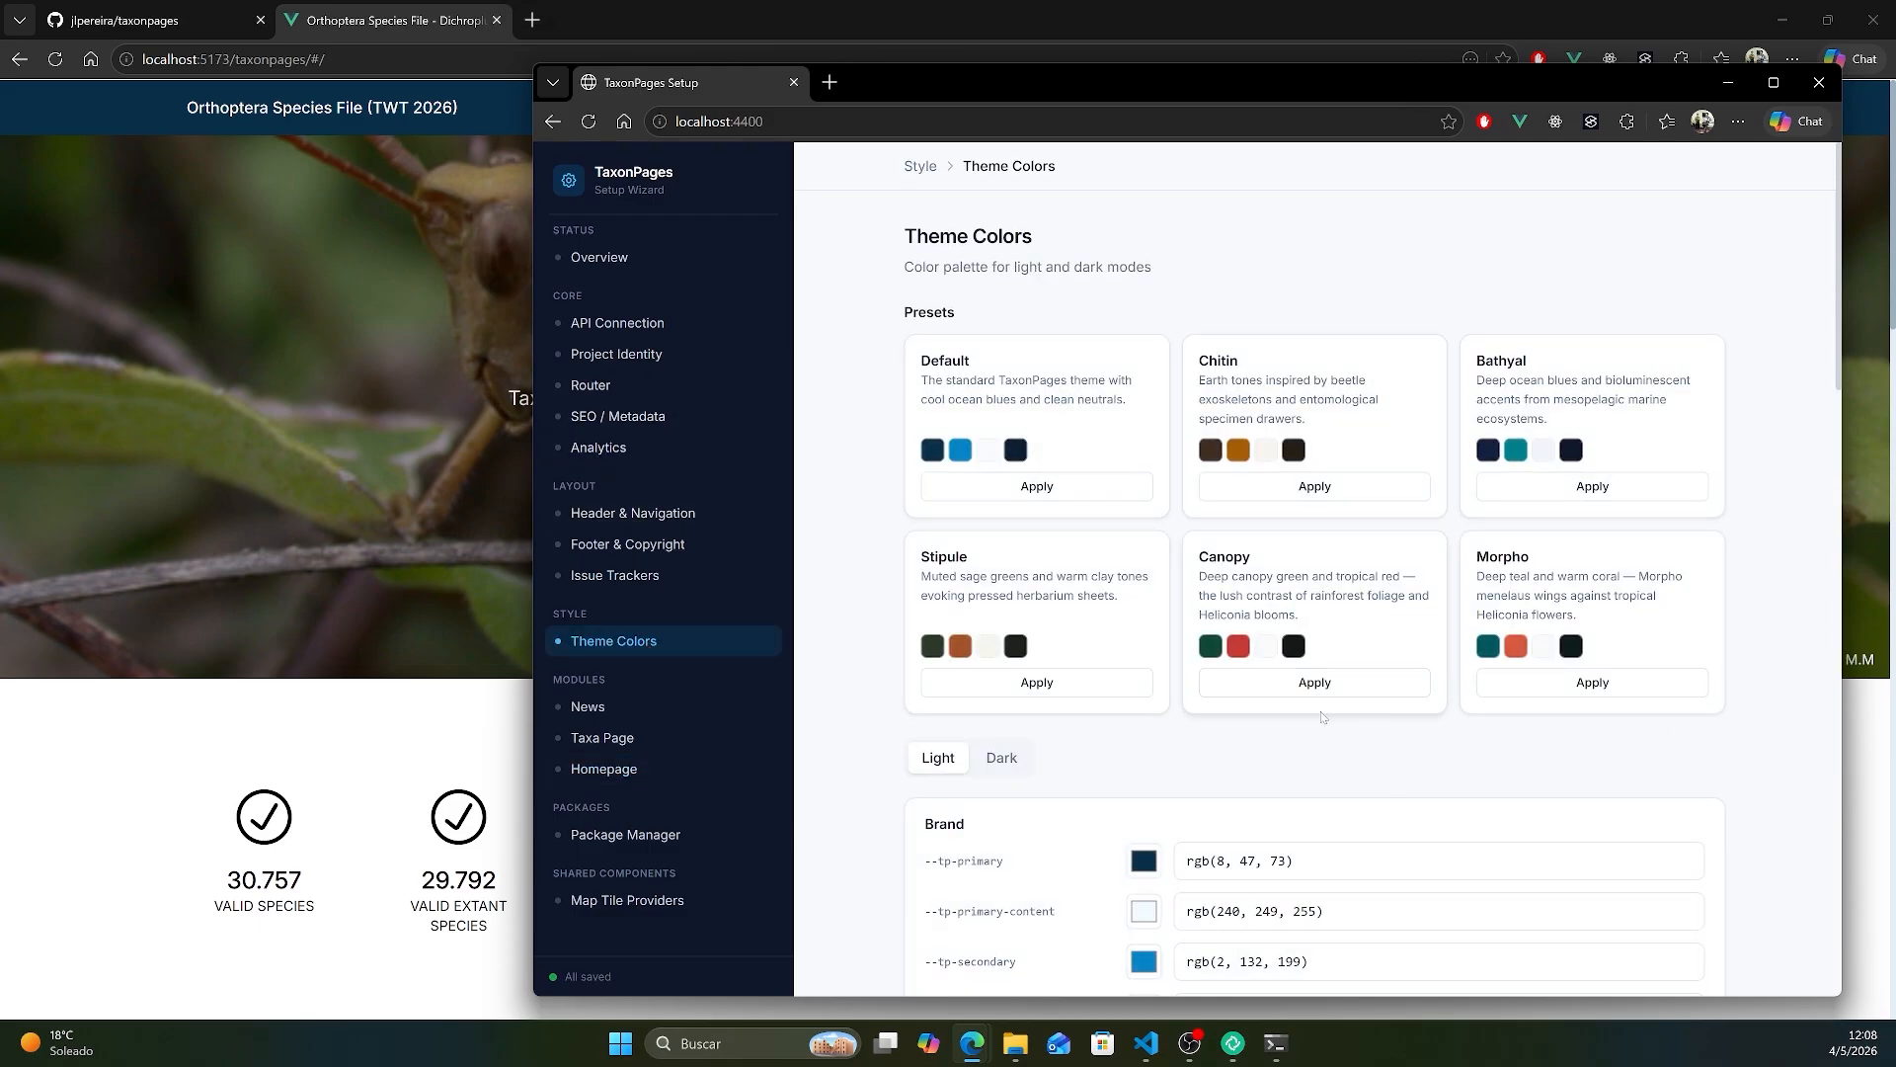
left_click(1314, 682)
left_click_drag(1835, 381, 1827, 976)
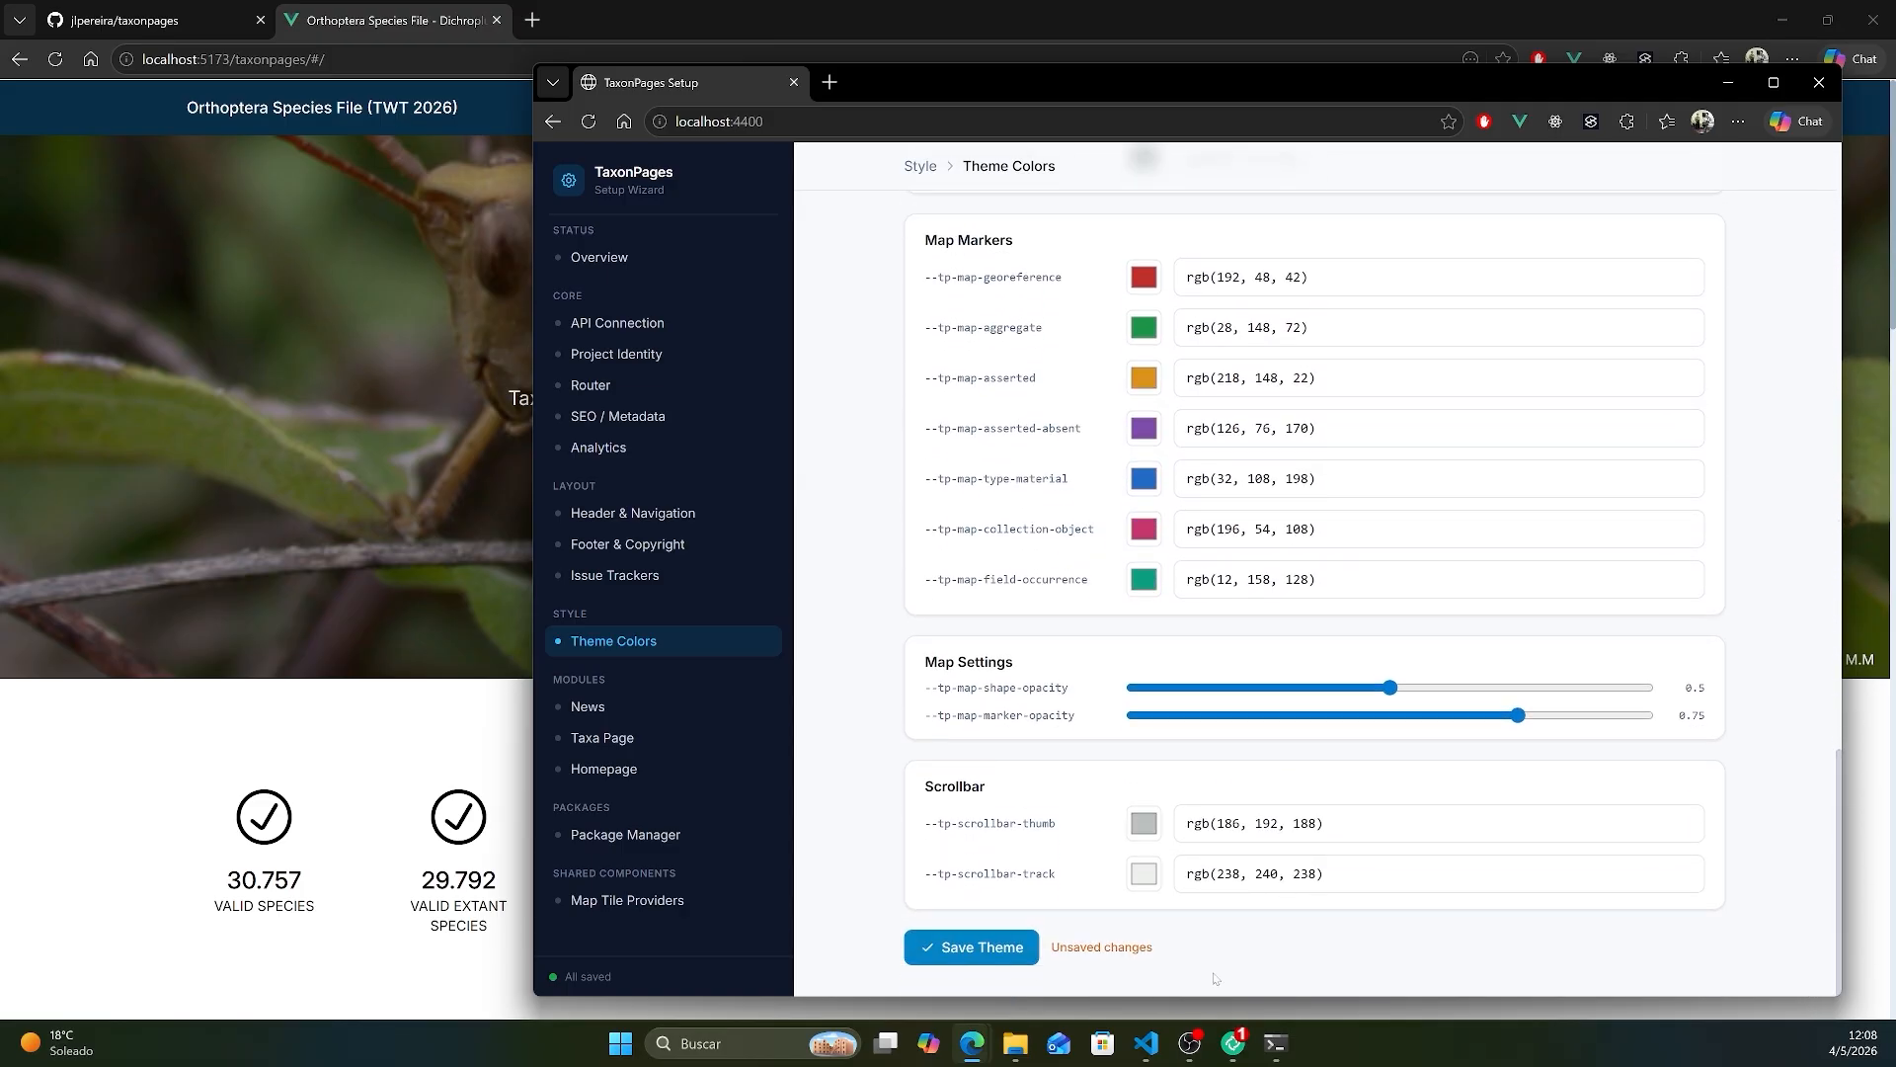
left_click(983, 950)
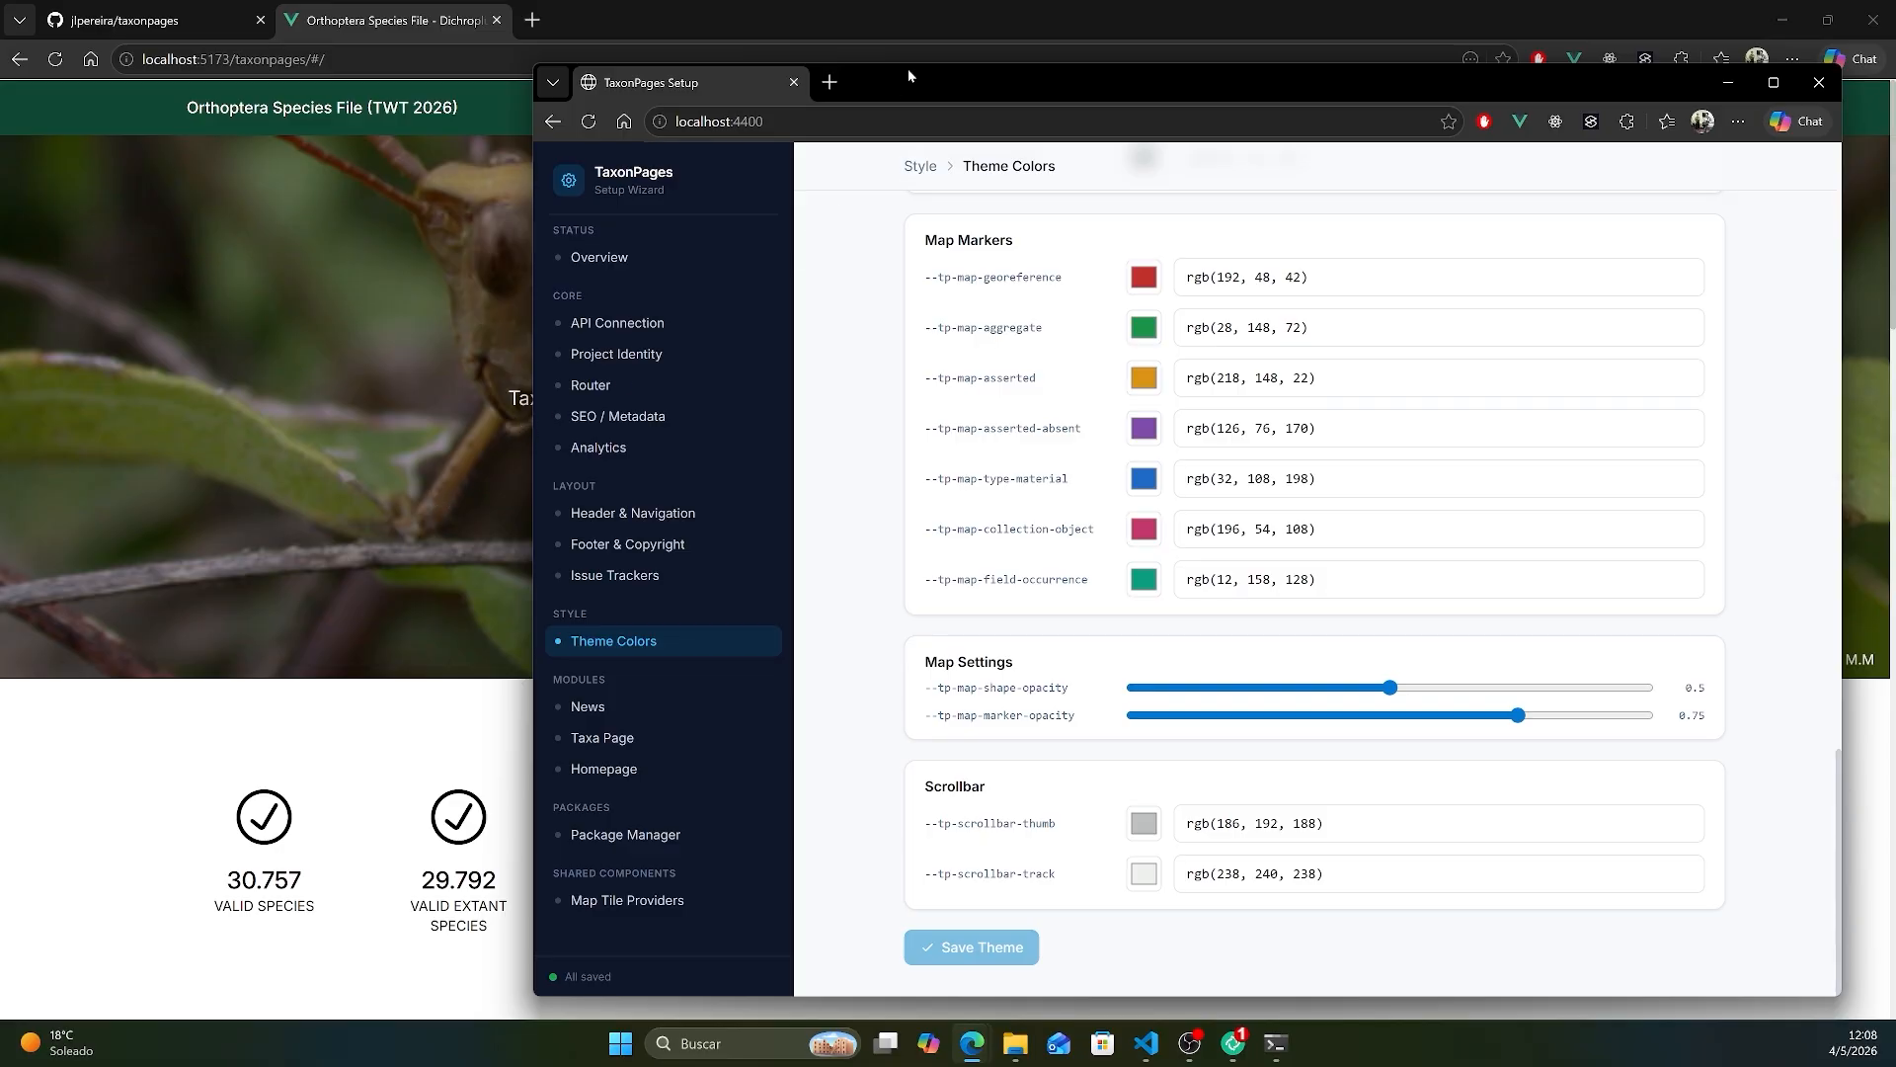
left_click_drag(909, 73, 1895, 341)
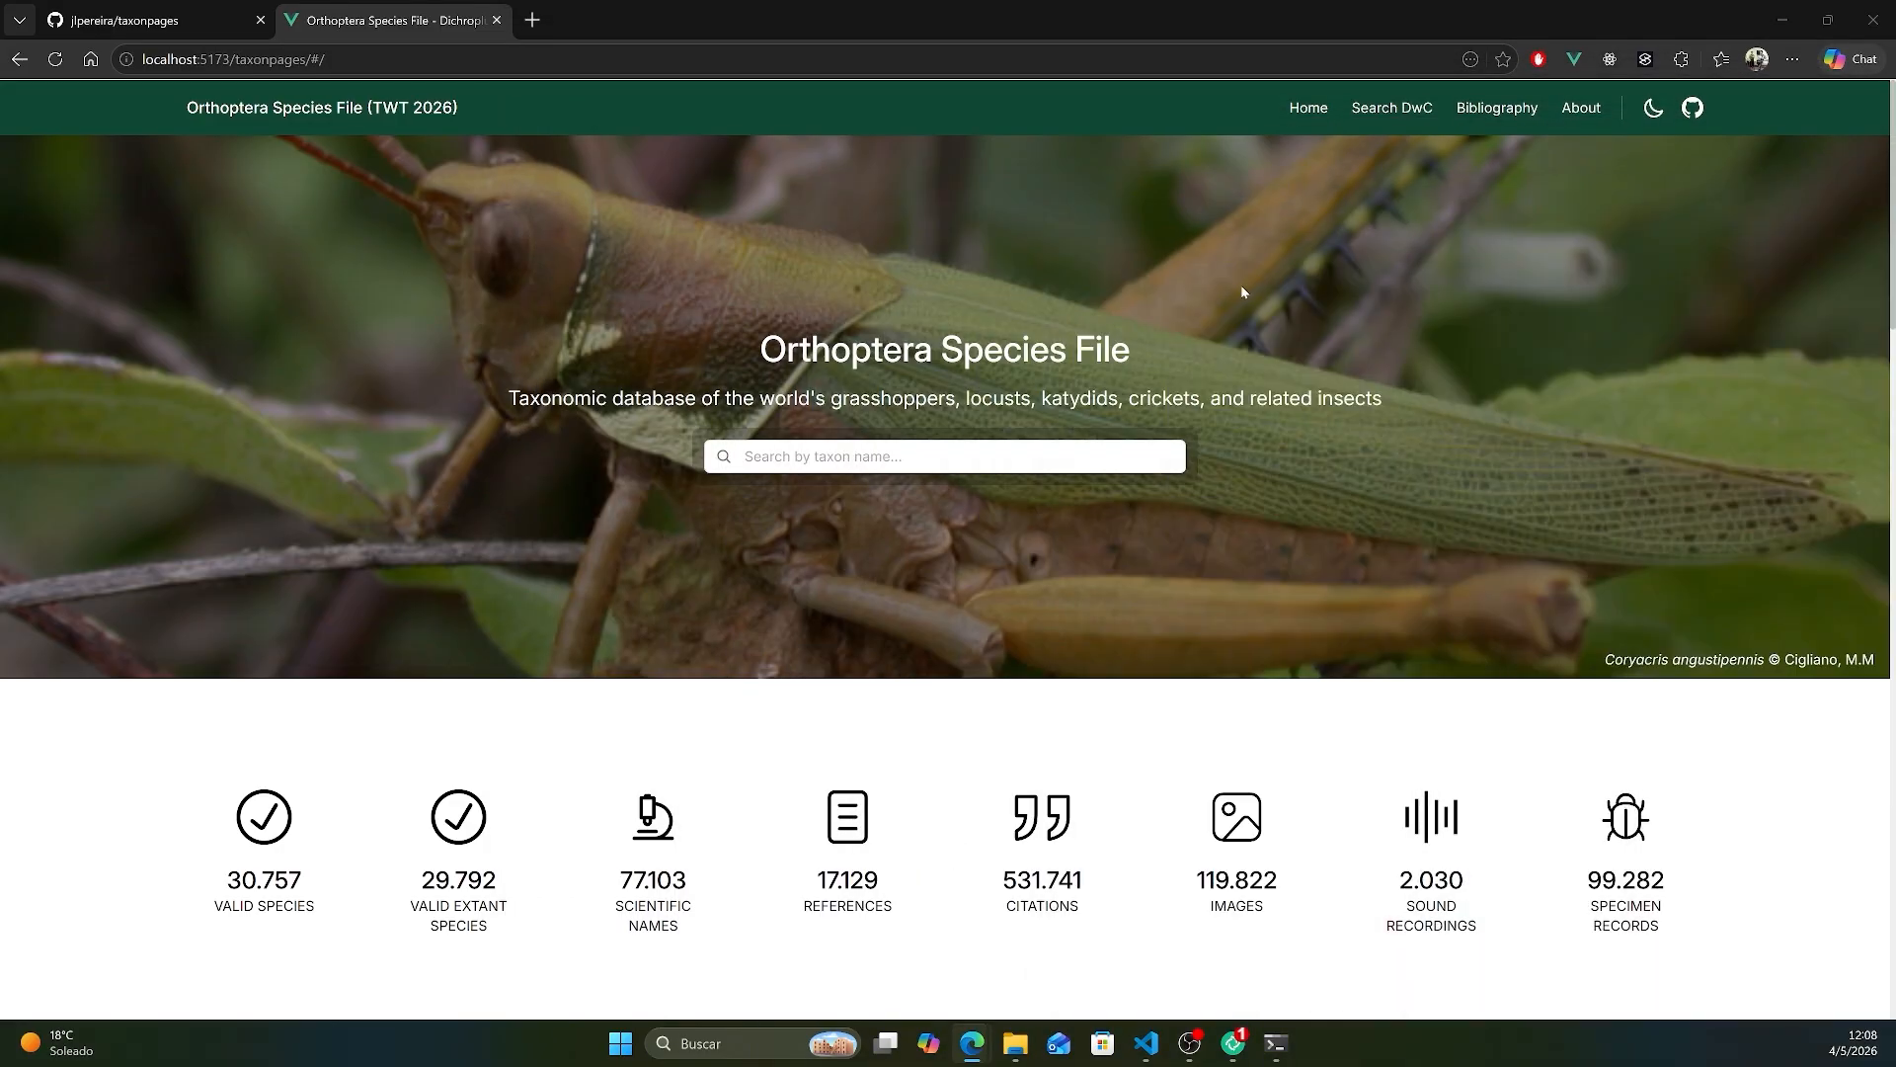
- Check the home page's recoloured sections and links, and switch dark mode on and back off
scroll(1118, 510, "down", 15)
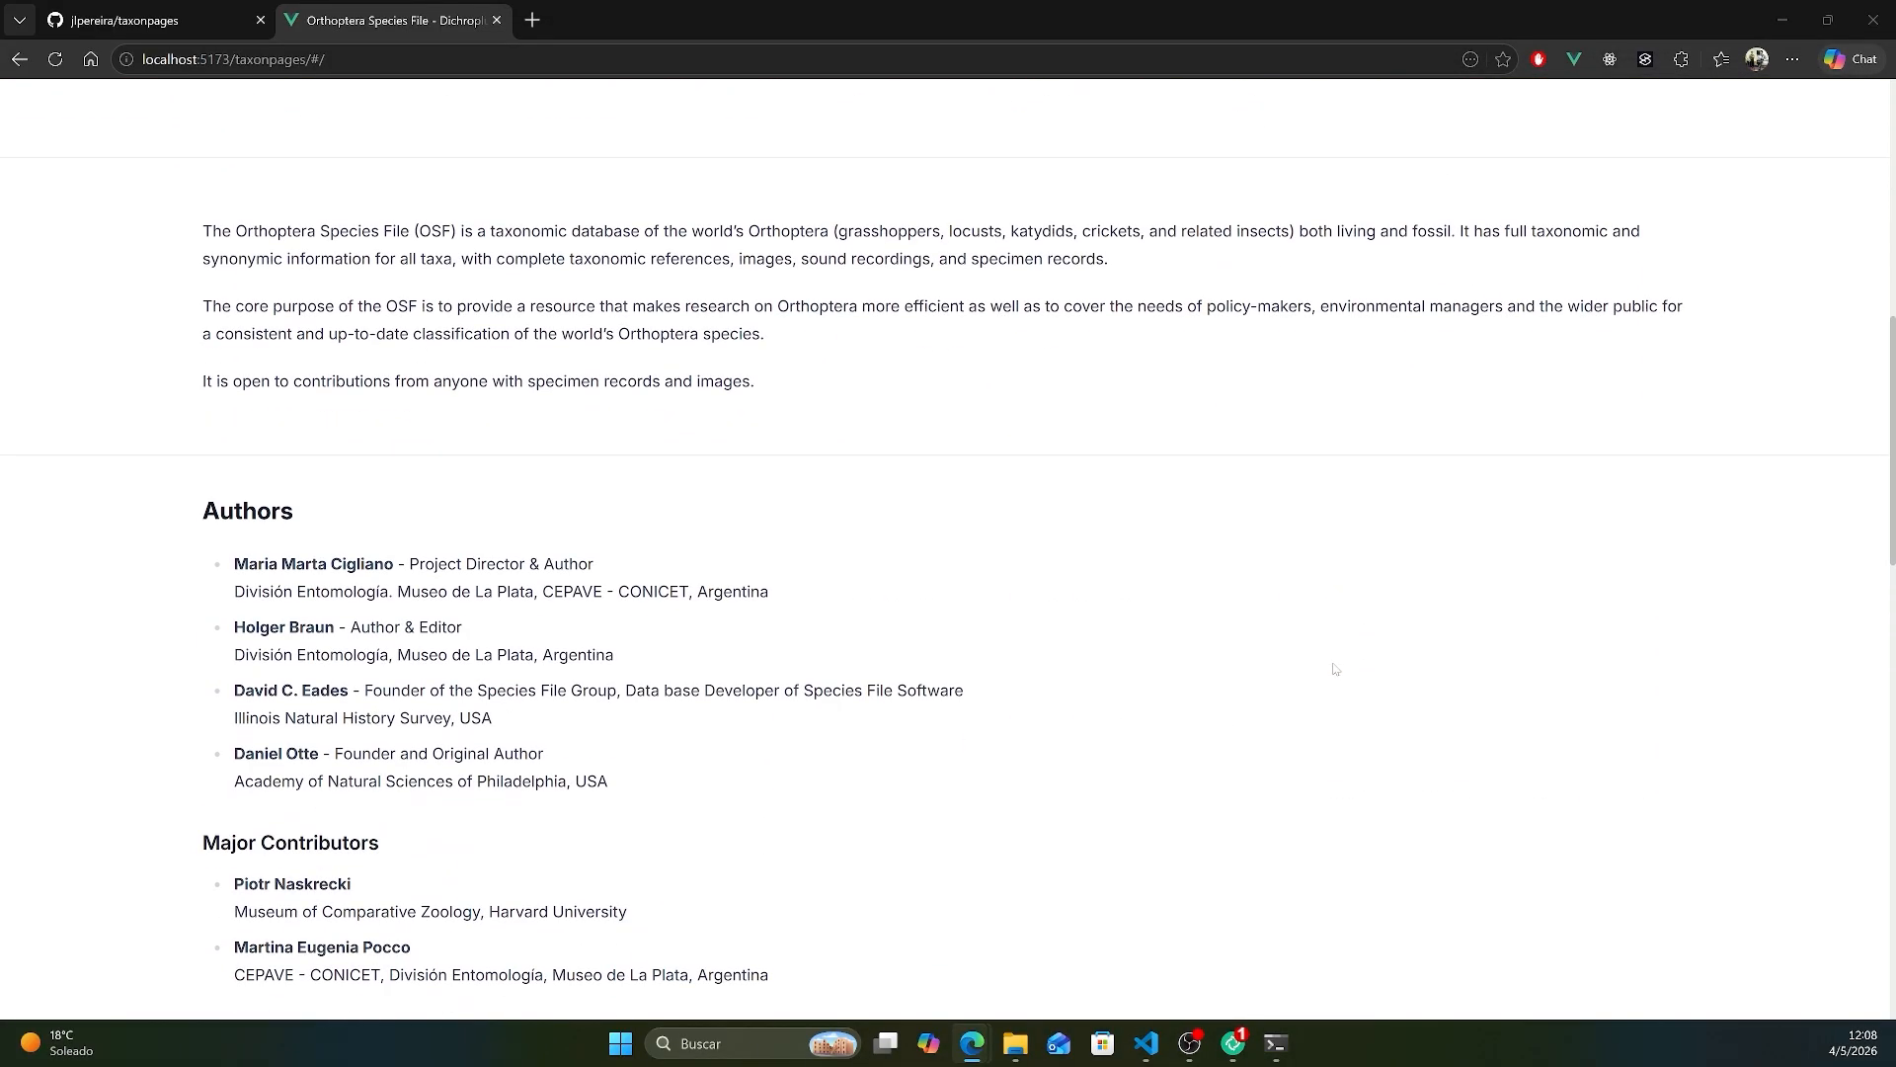
scroll(1428, 549, "down", 5)
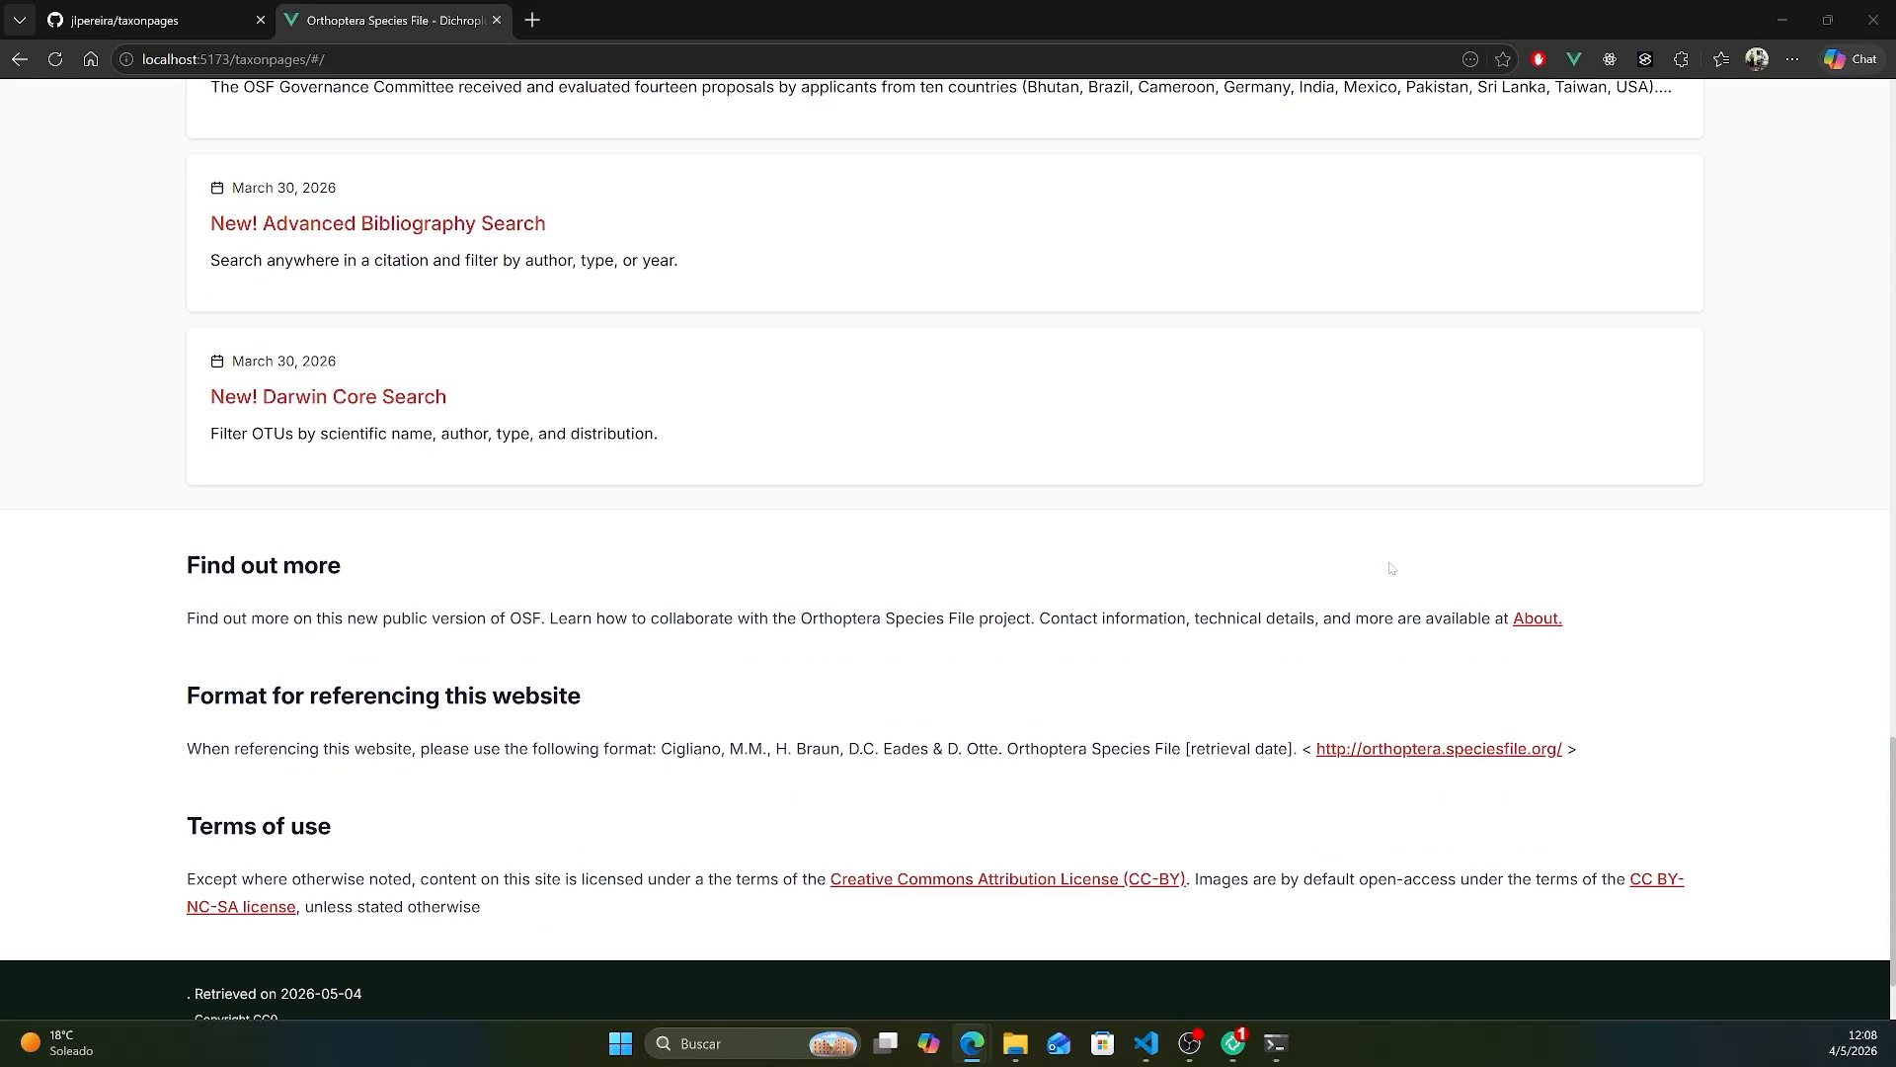
scroll(1386, 736, "up", 20)
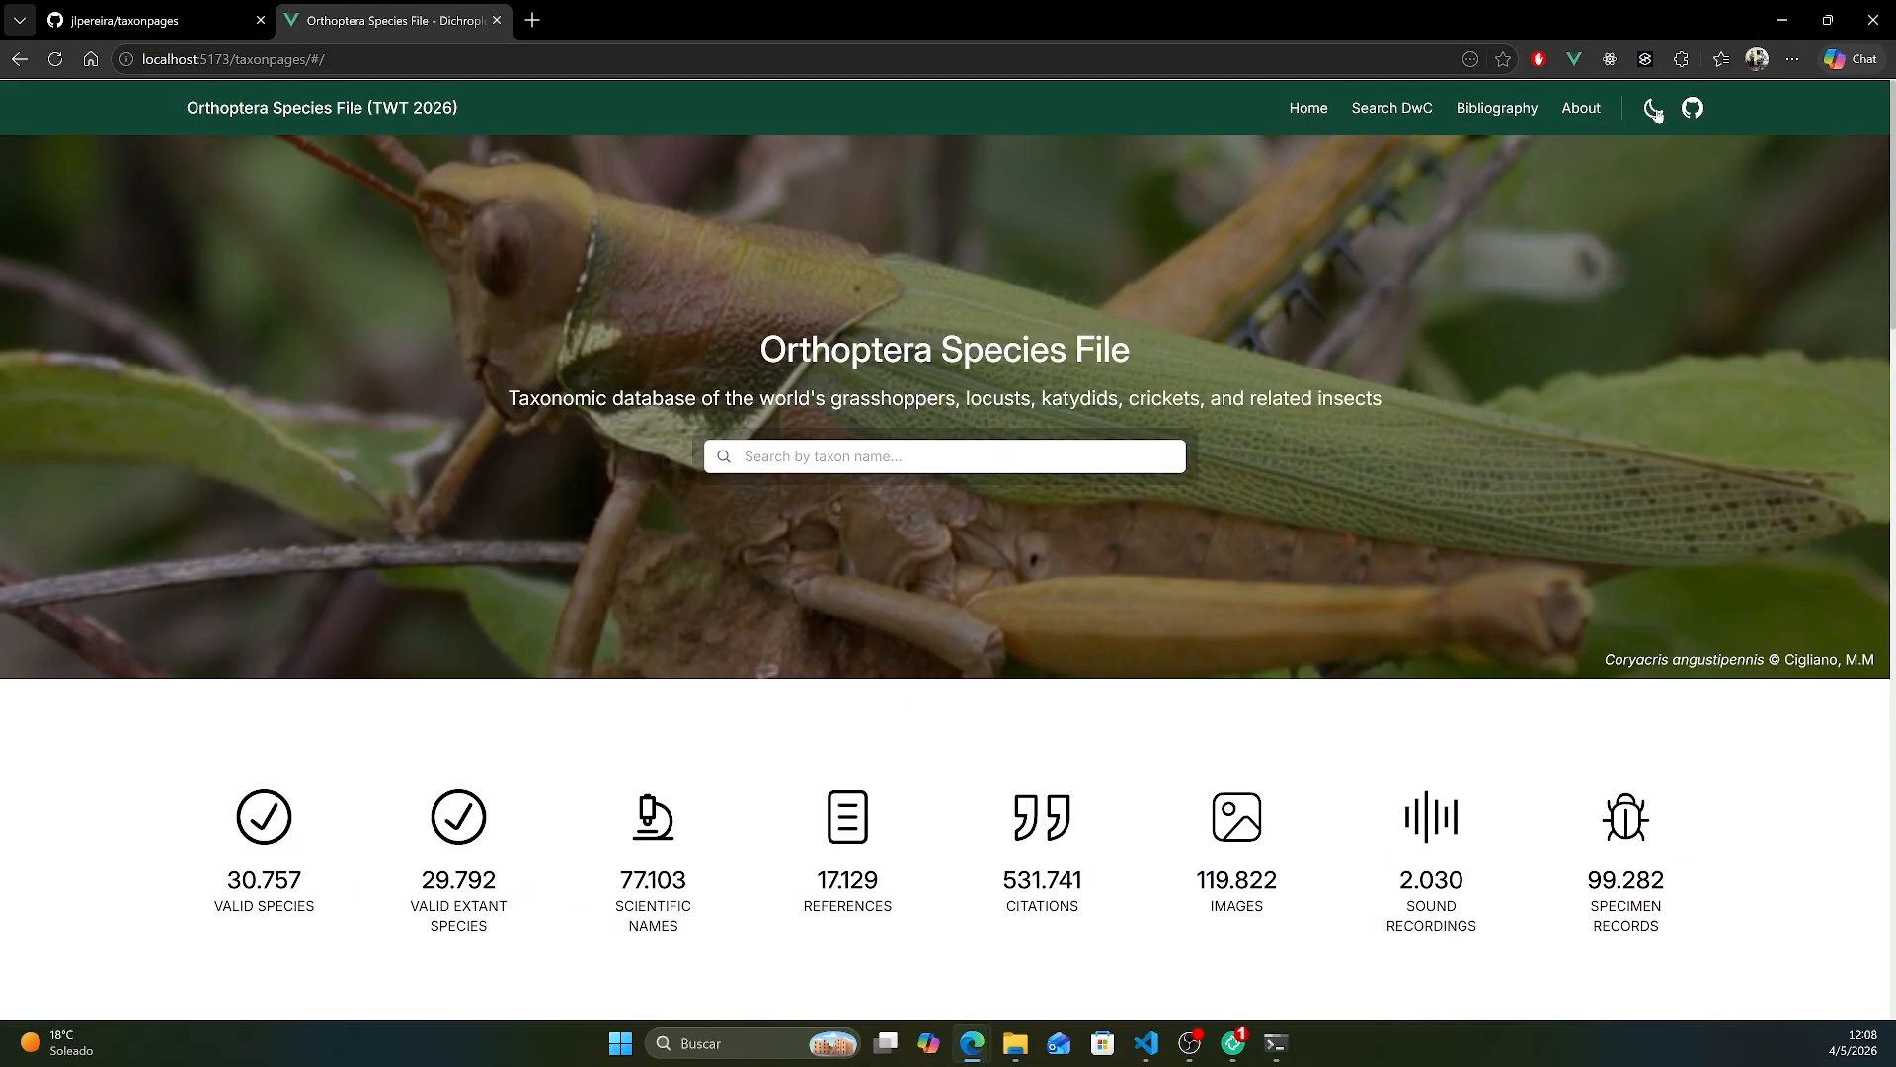
left_click(1654, 110)
left_click(1654, 109)
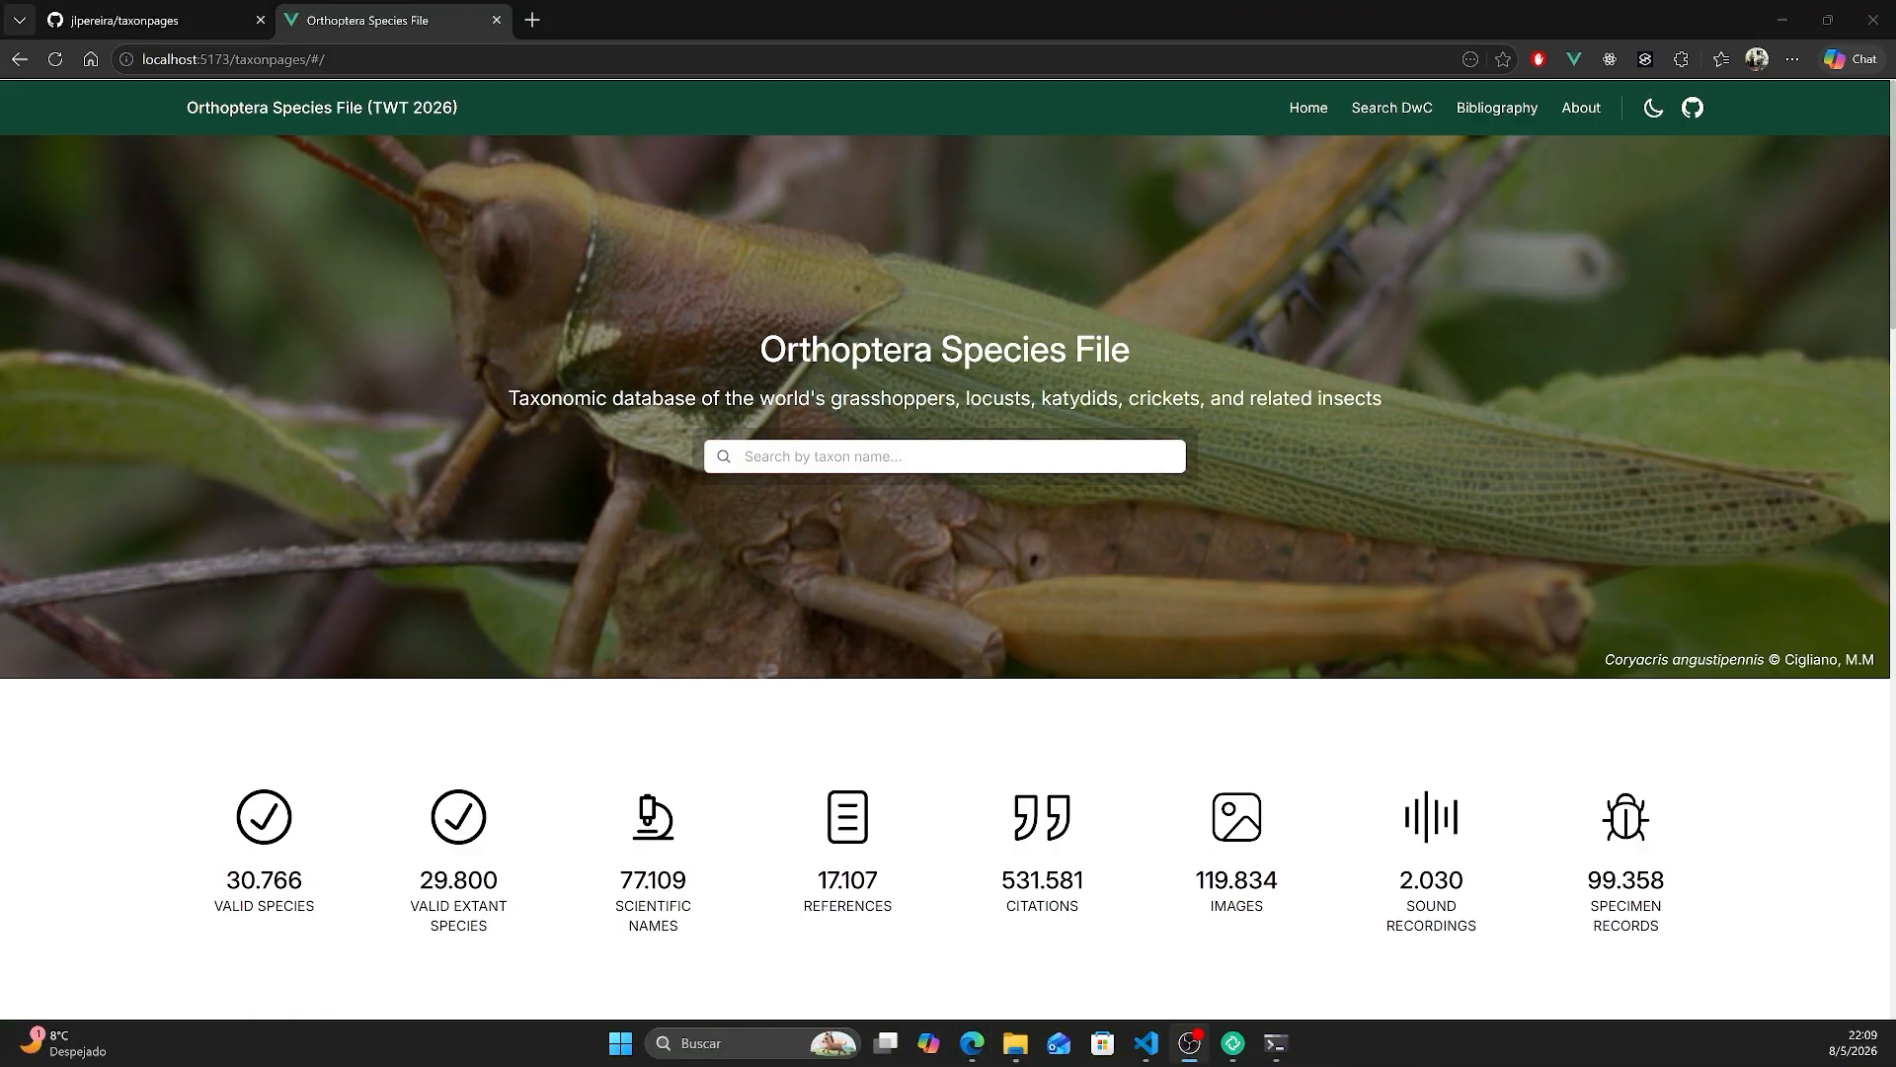
- In the Command Prompt, stage all project changes with git and commit them with the message "Update configuration"
left_click(1275, 1043)
left_click_drag(1479, 383, 1076, 332)
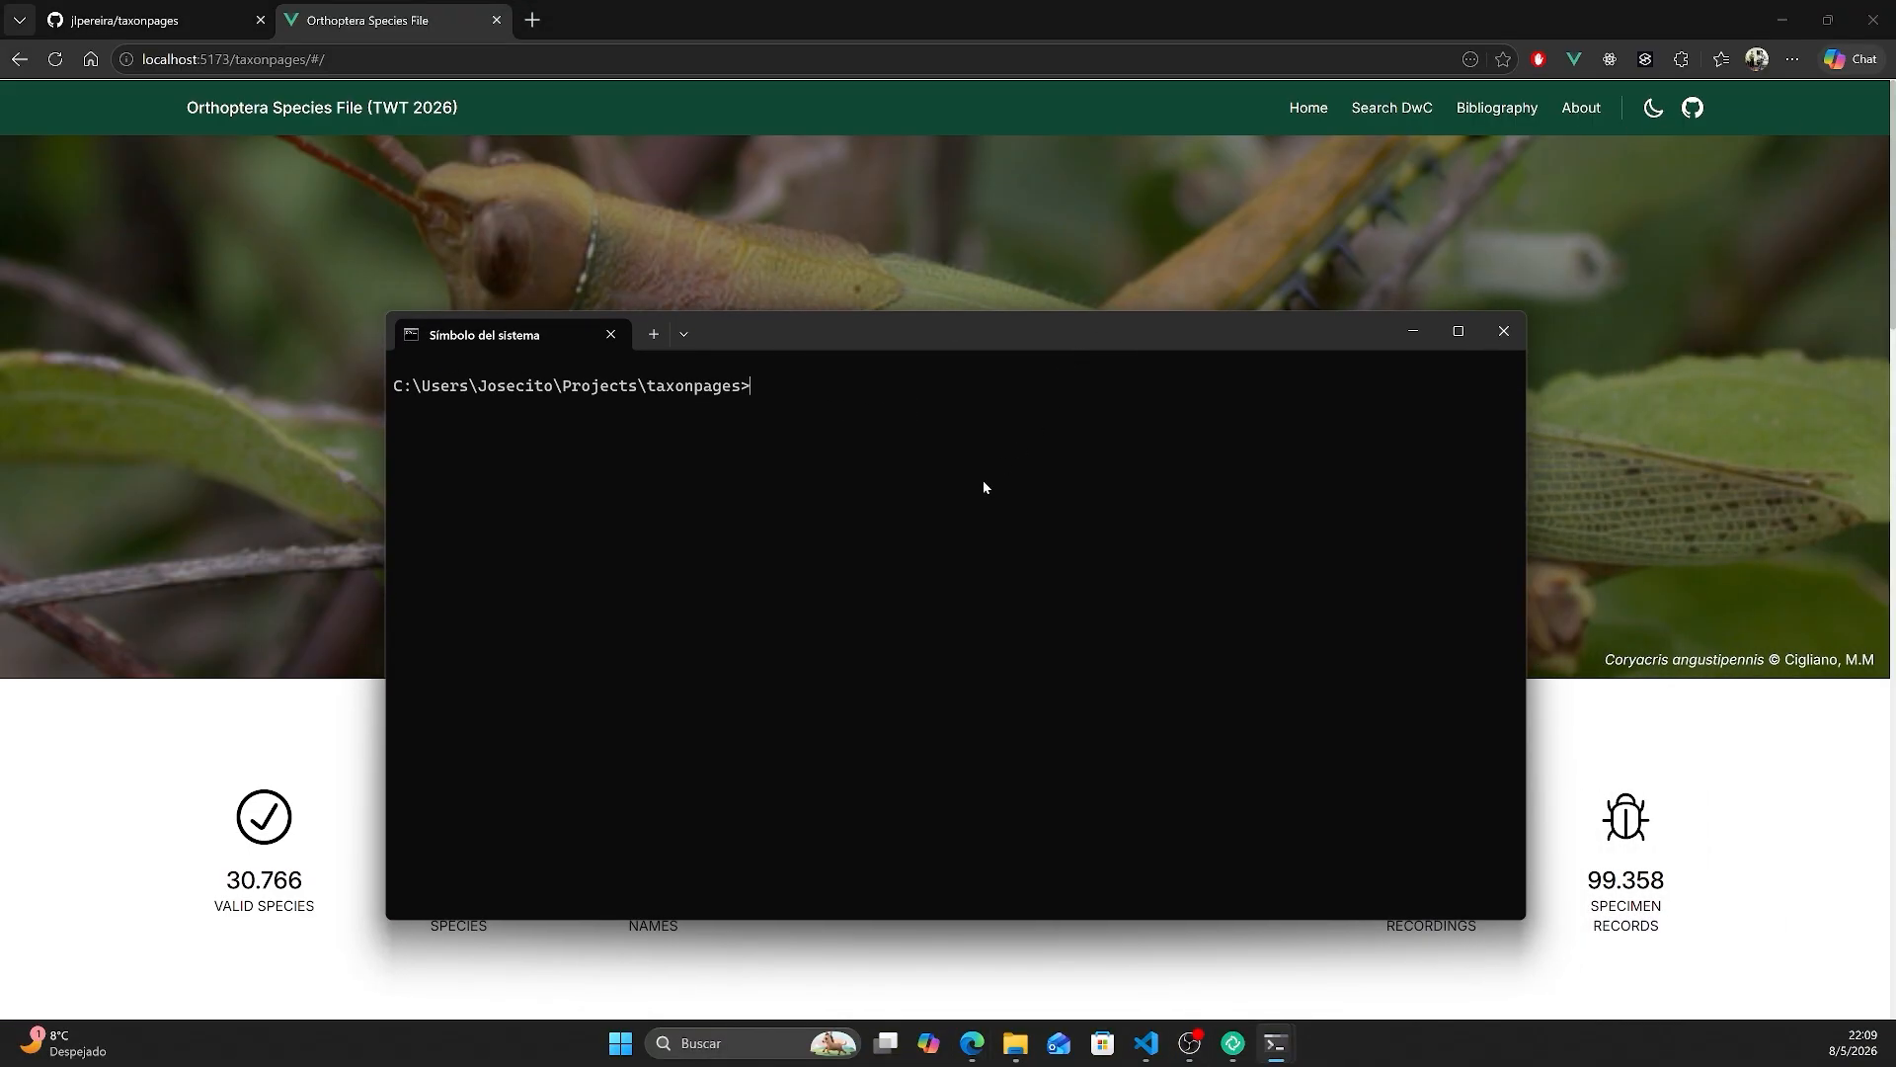
type("git add .")
key("Return")
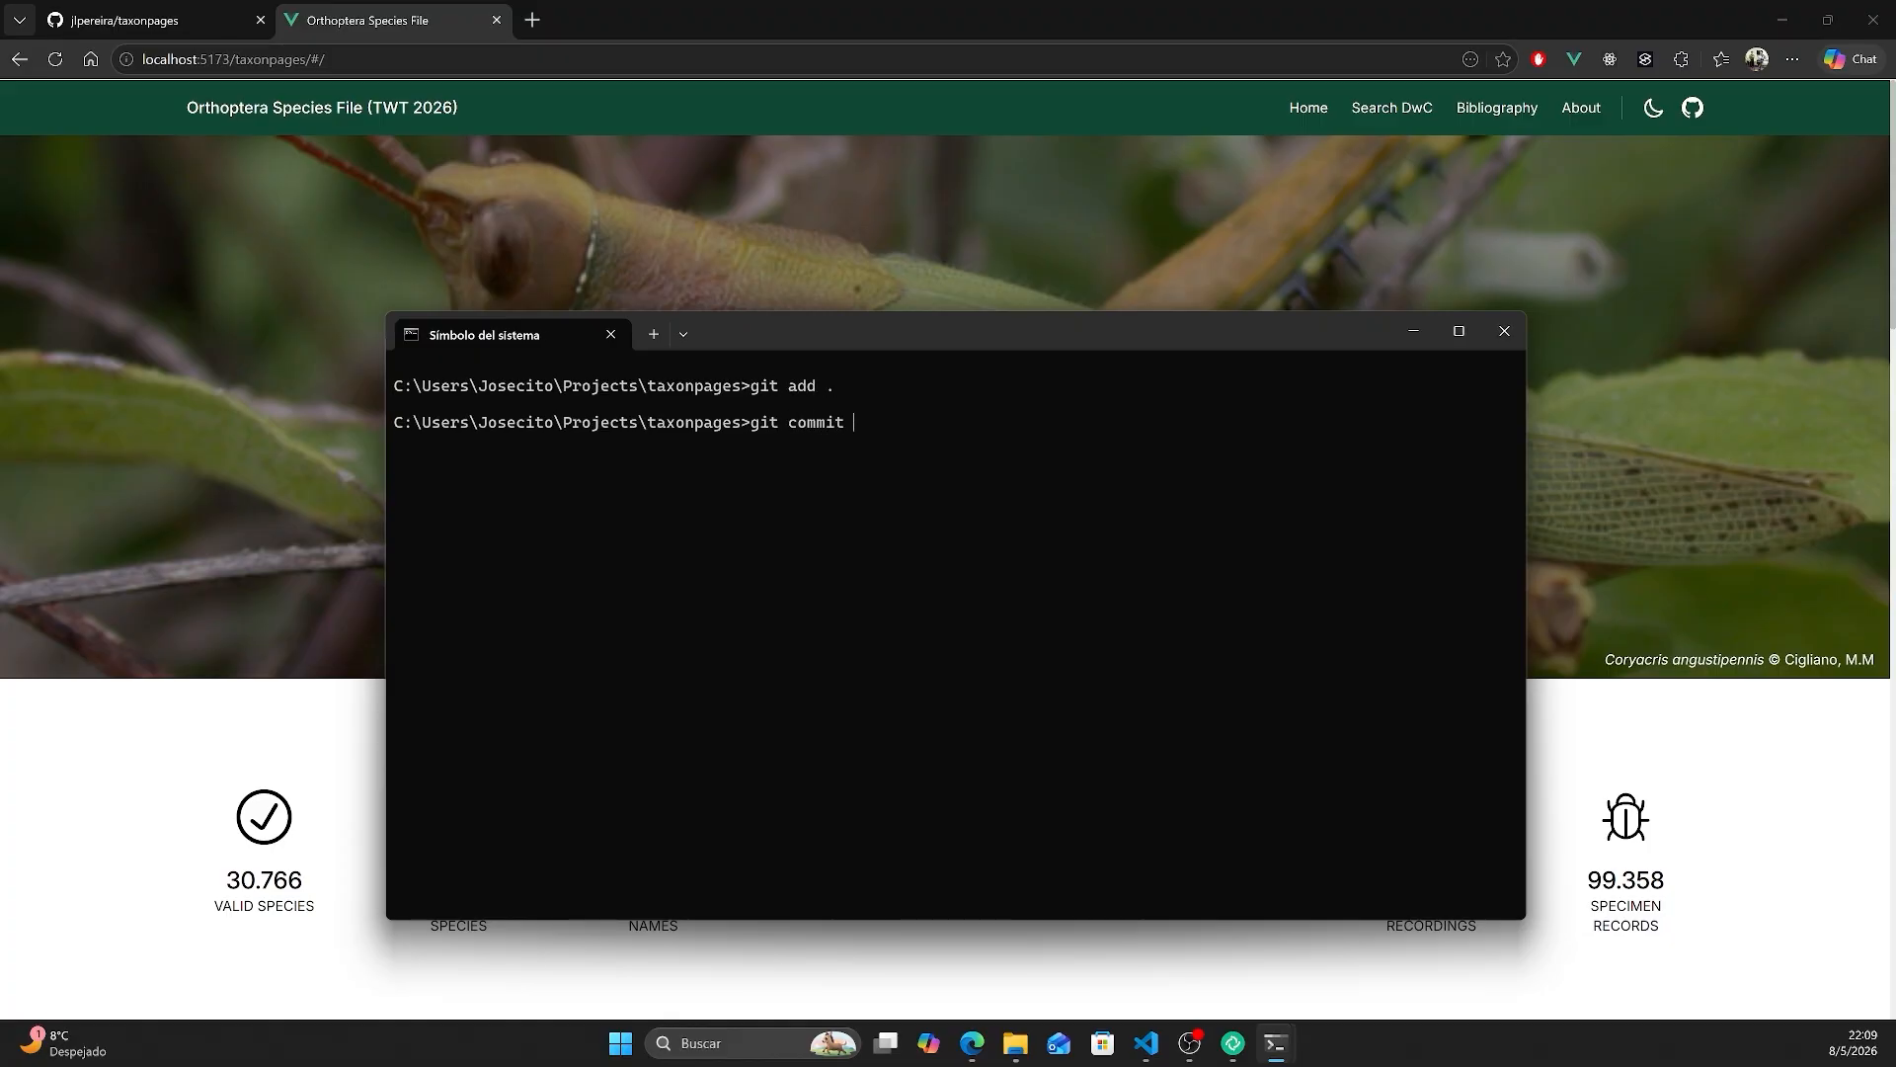
type("git commit -m \"Update configuration")
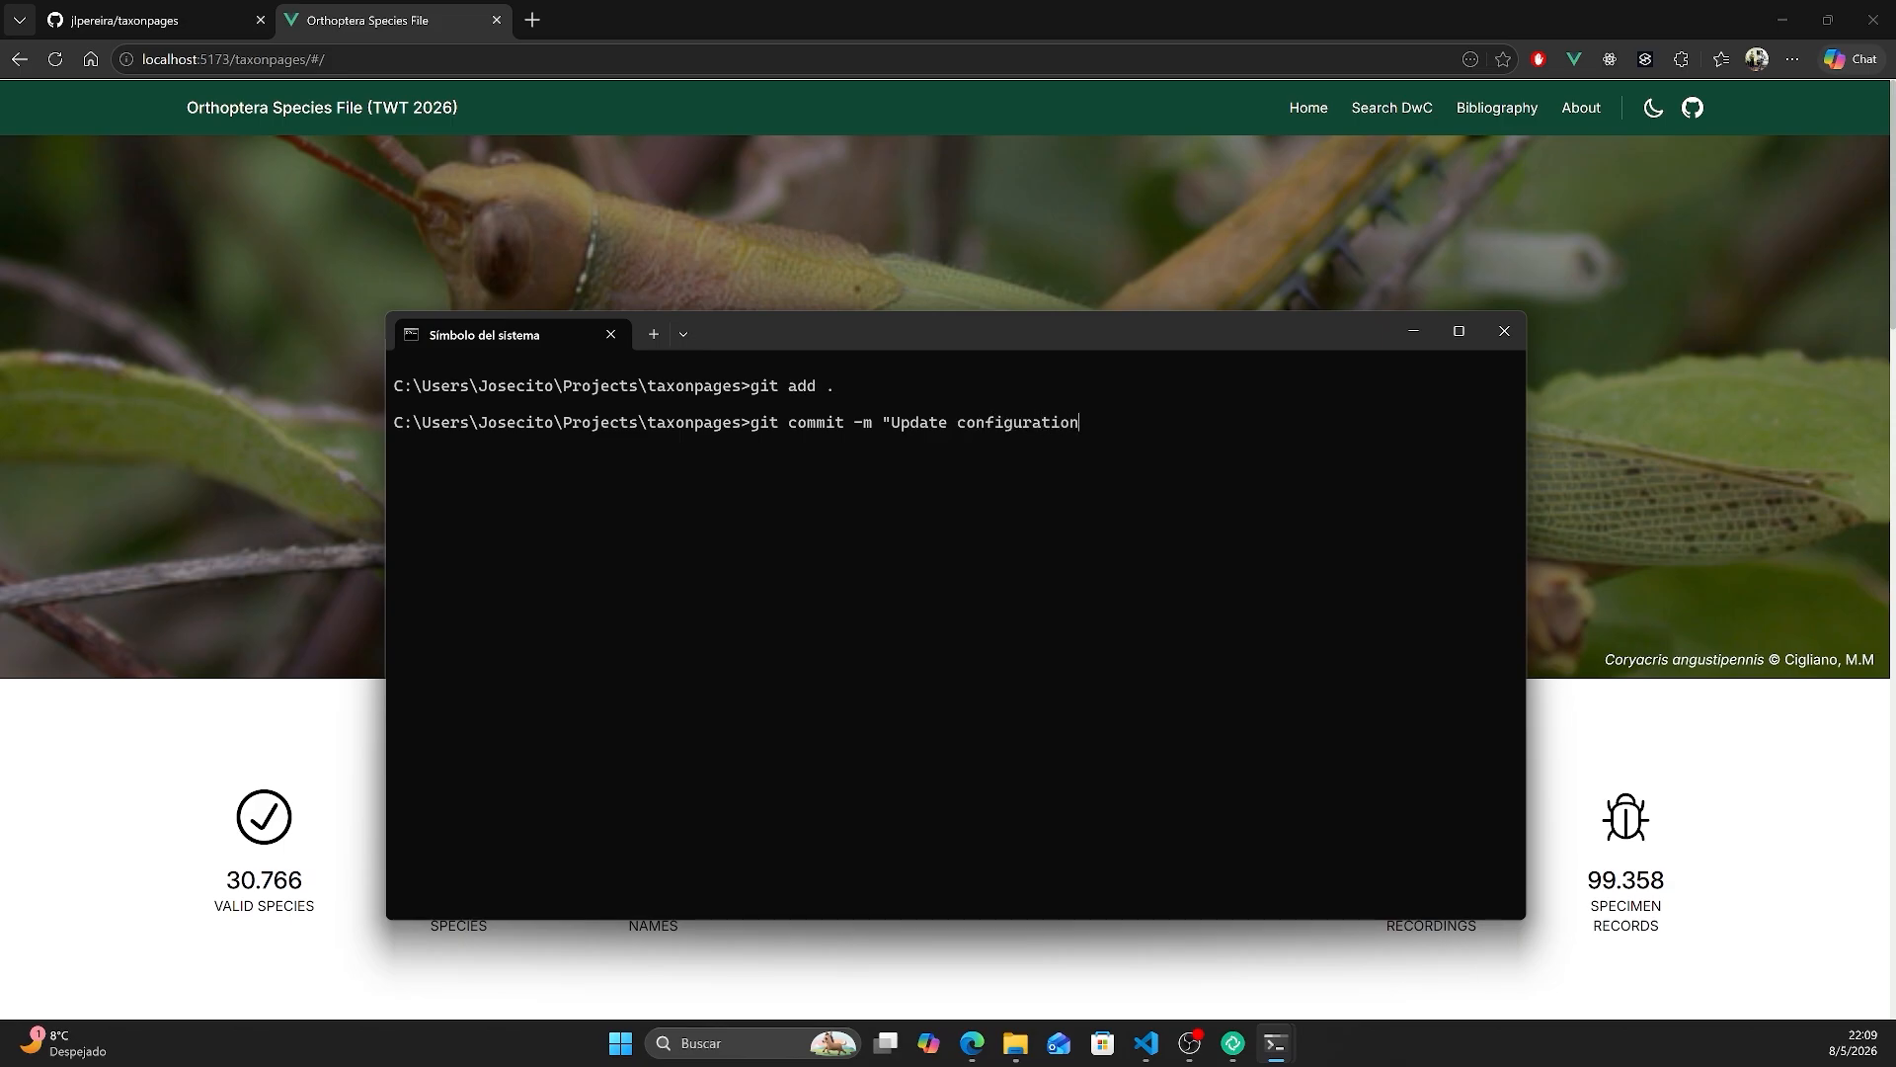
type("\"")
key("Return")
- Push the commit to the remote GitHub repository
type("git pu")
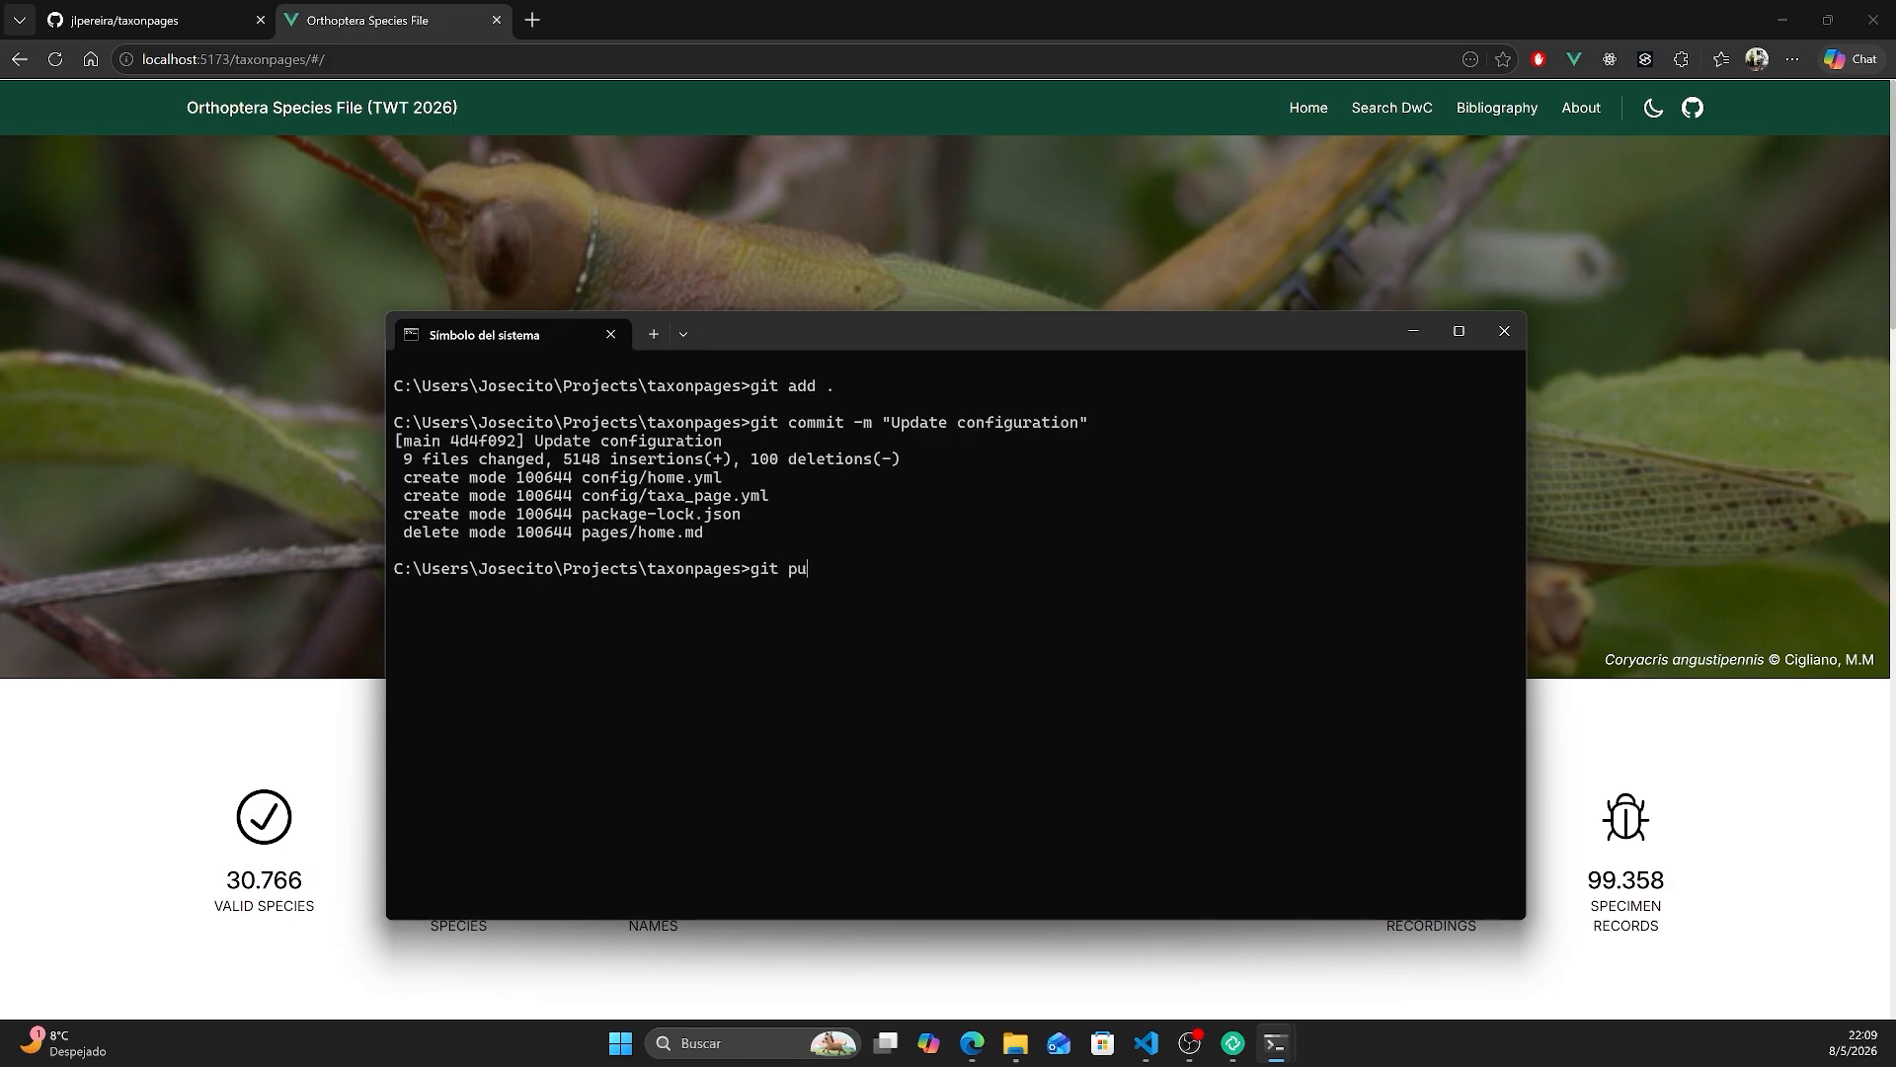
type("sh")
key("Return")
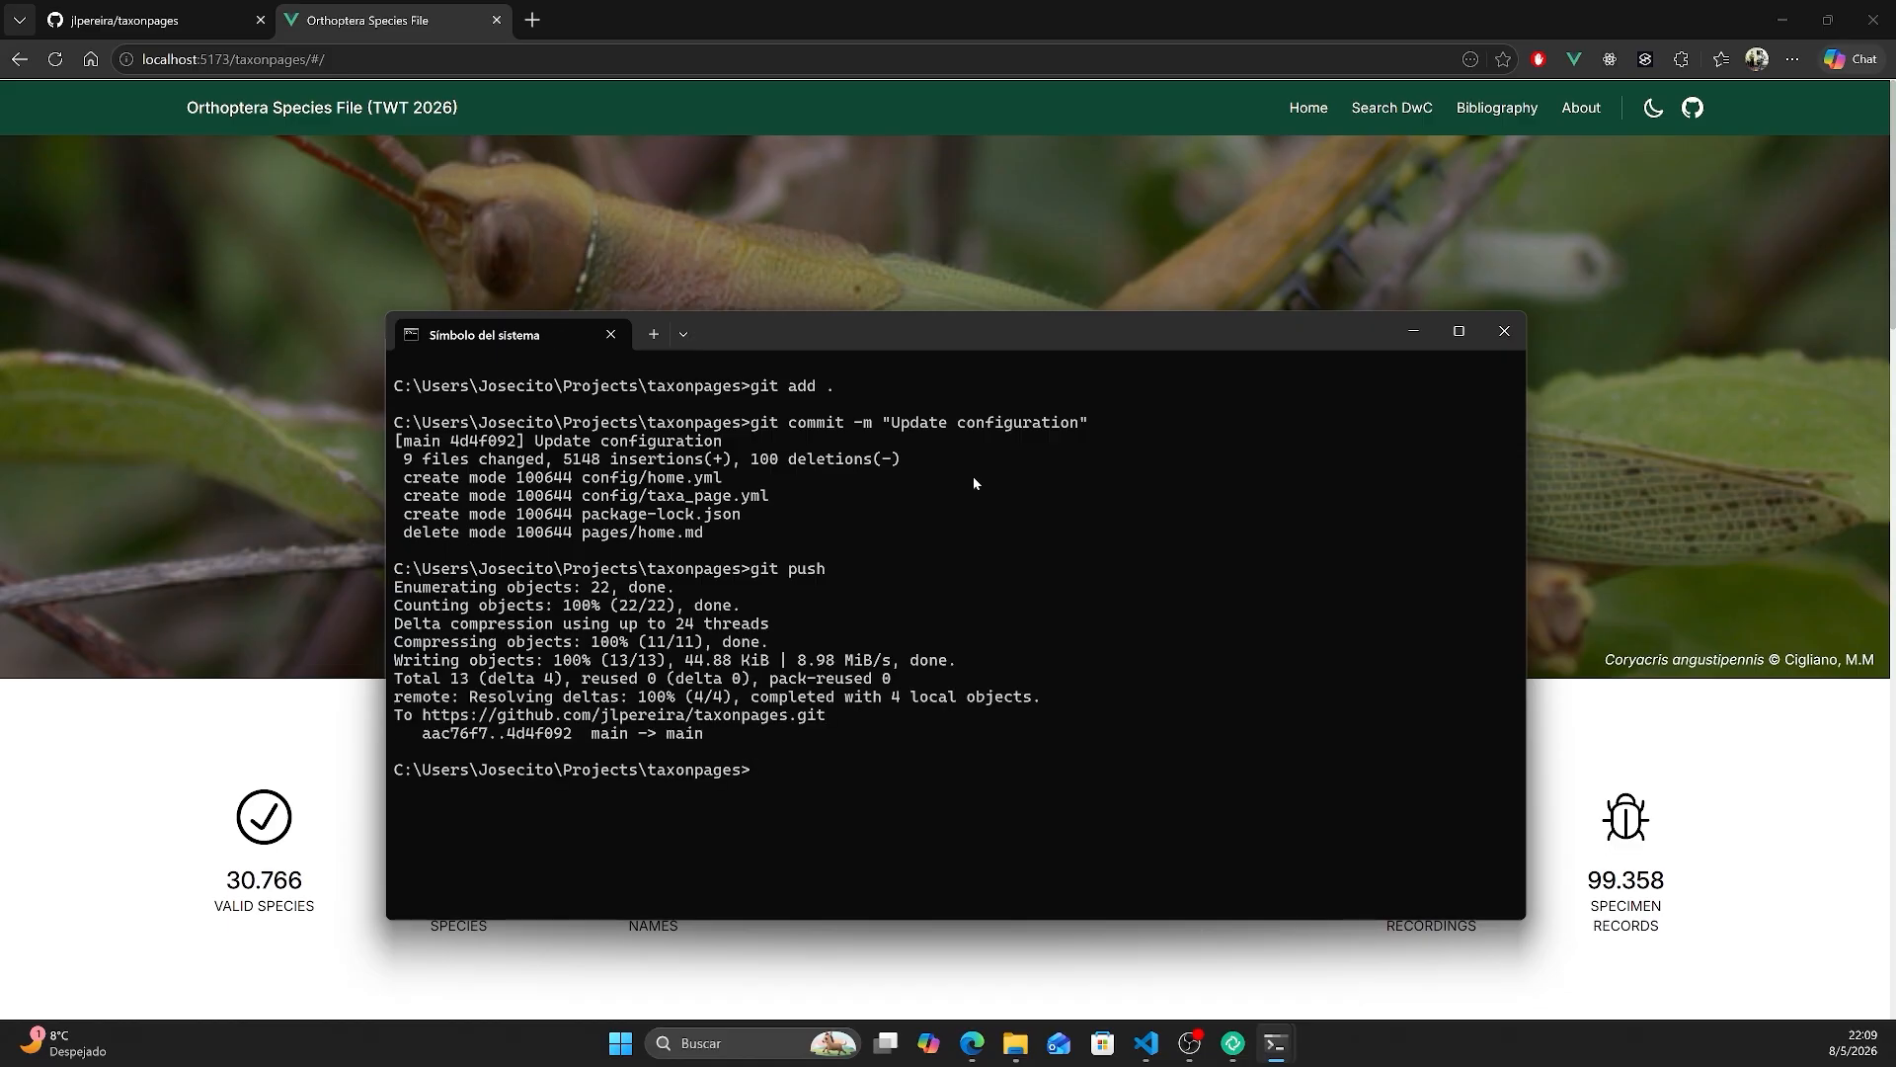
- Switch to the taxonpages repository on GitHub and open the published site from its github-pages deployment
left_click(173, 17)
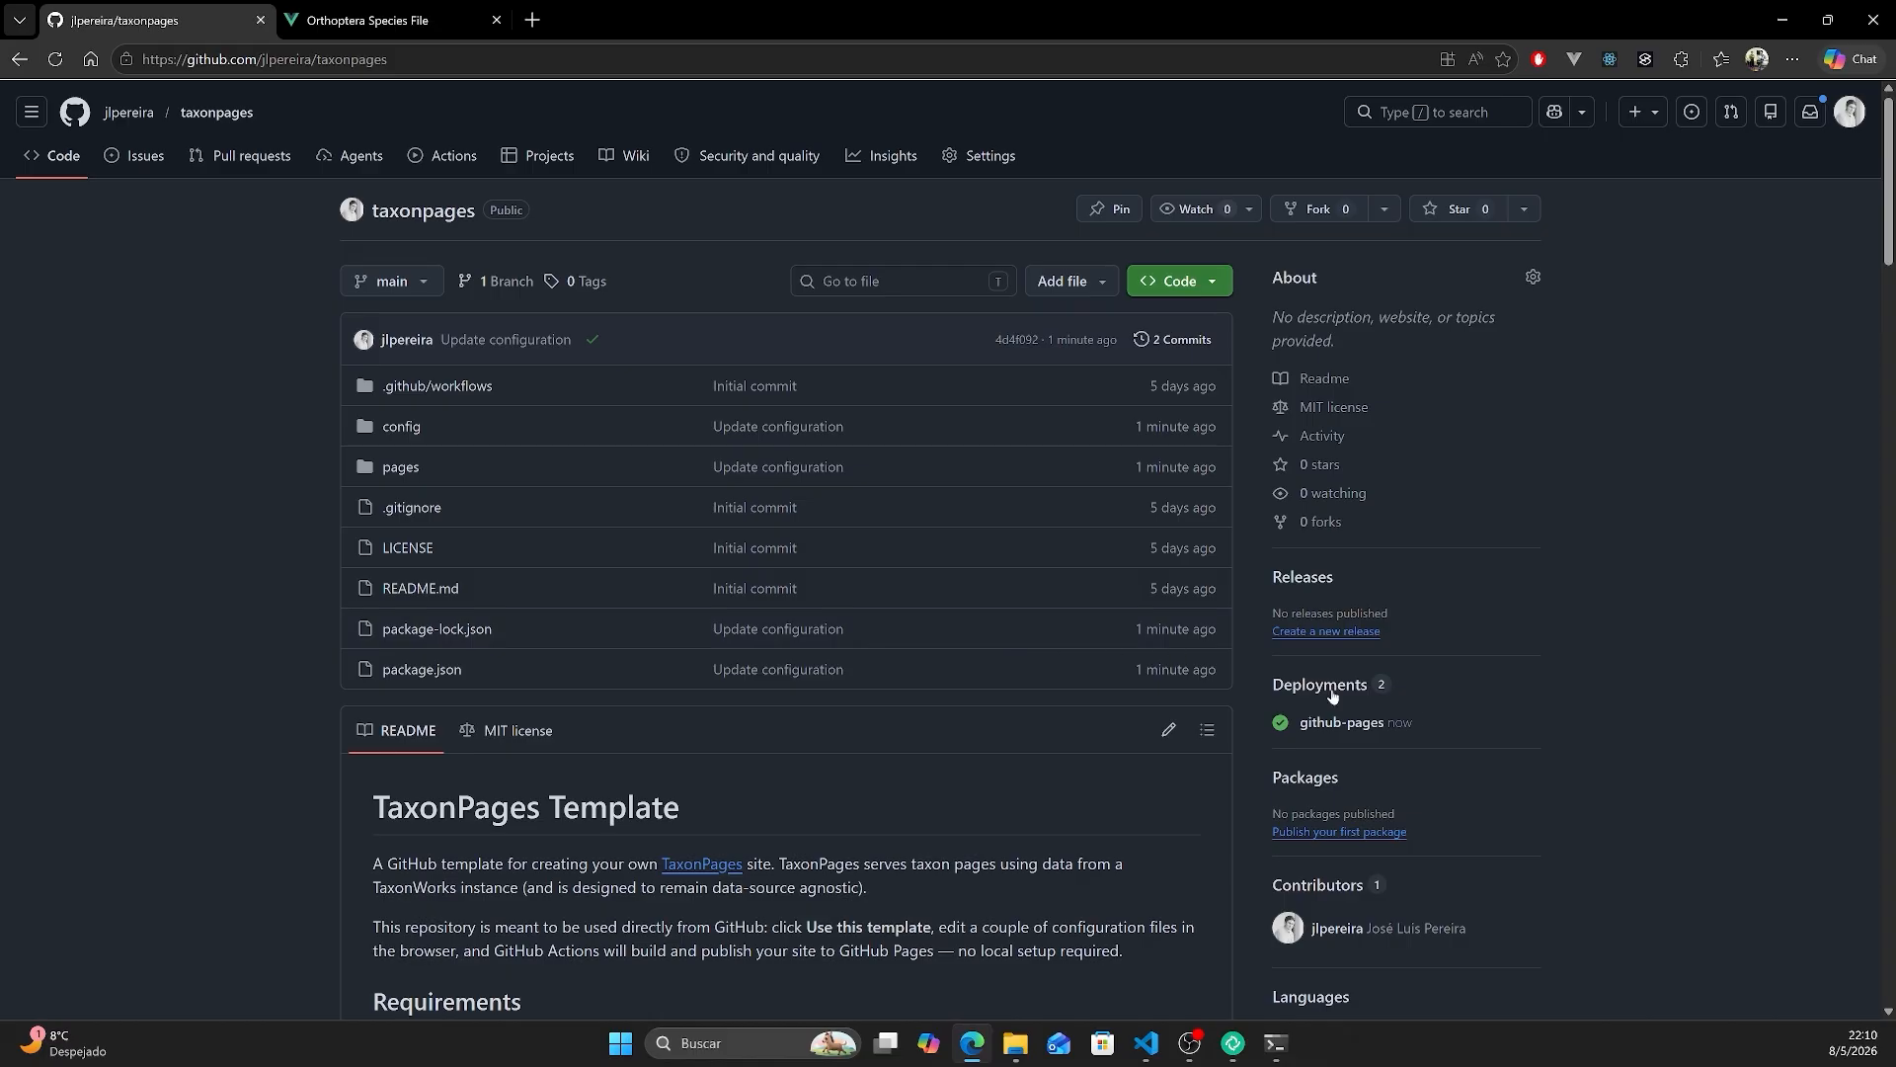
left_click(1353, 722)
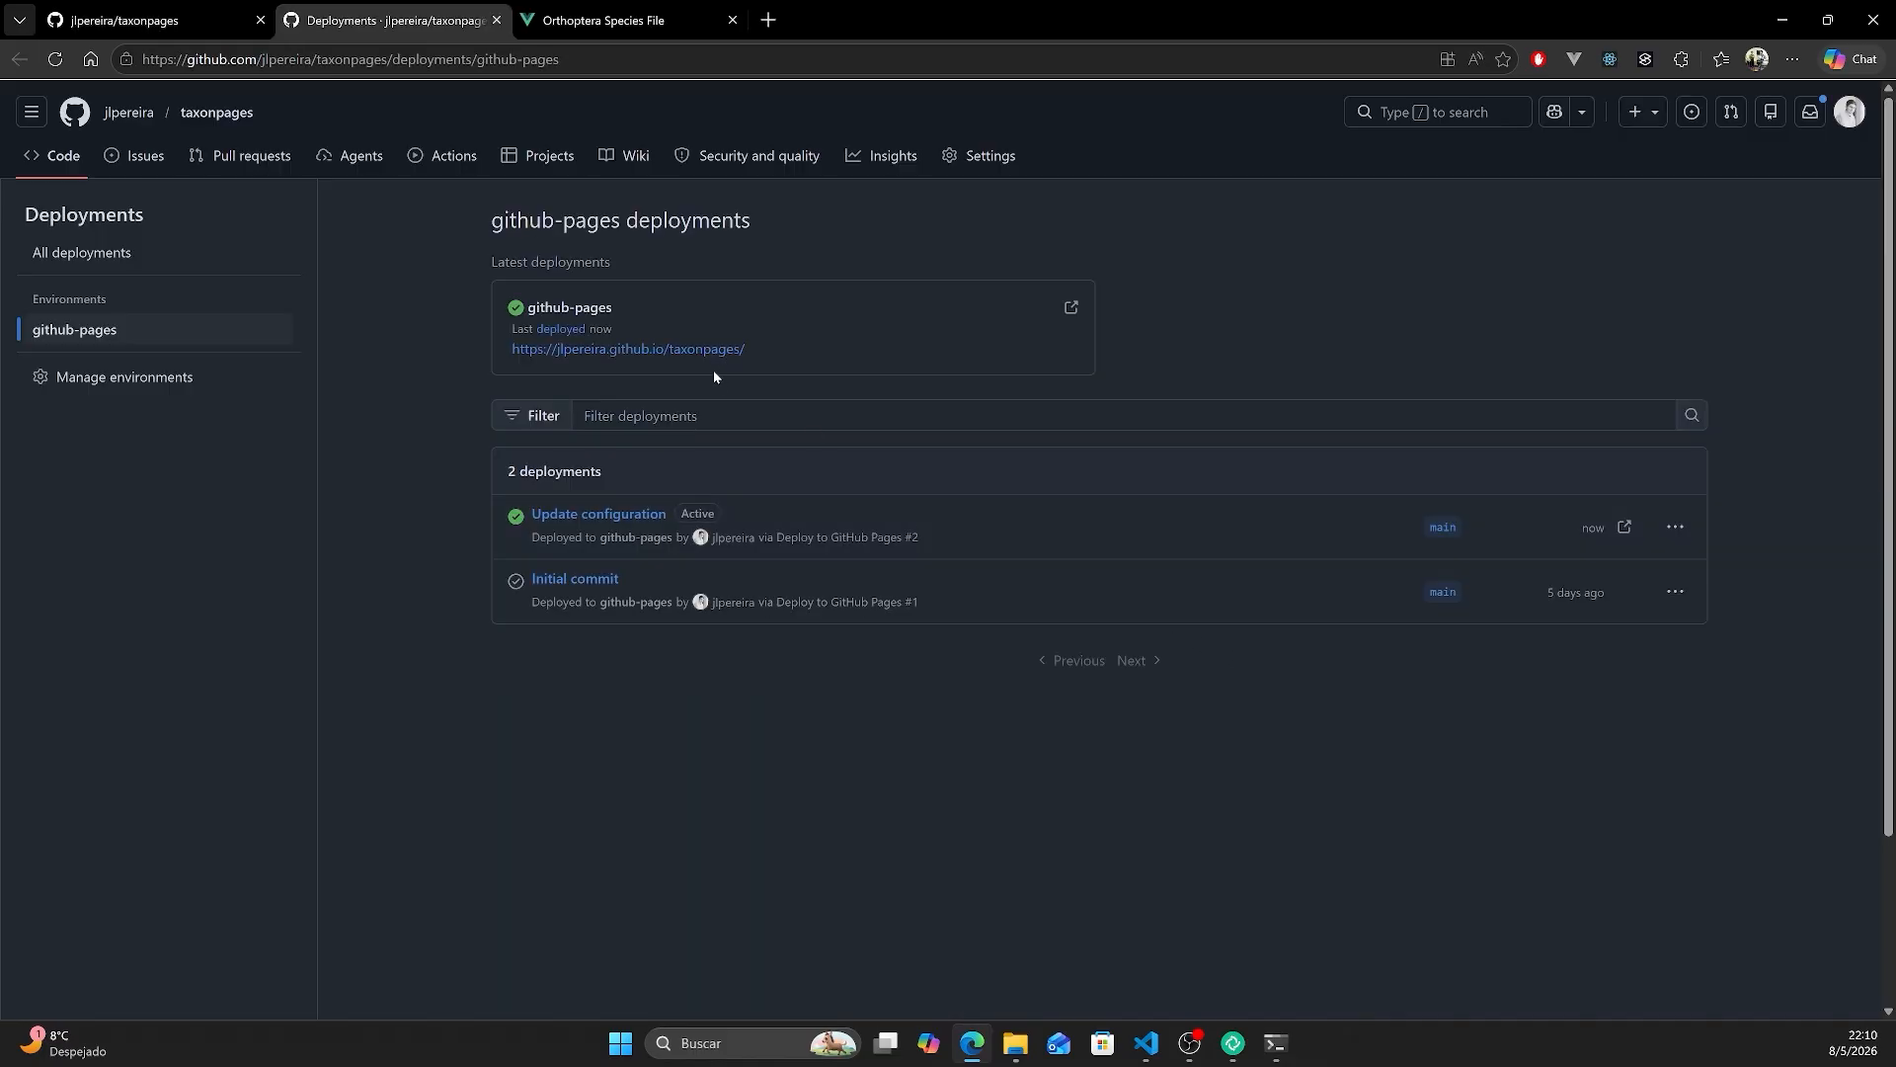
left_click(703, 348)
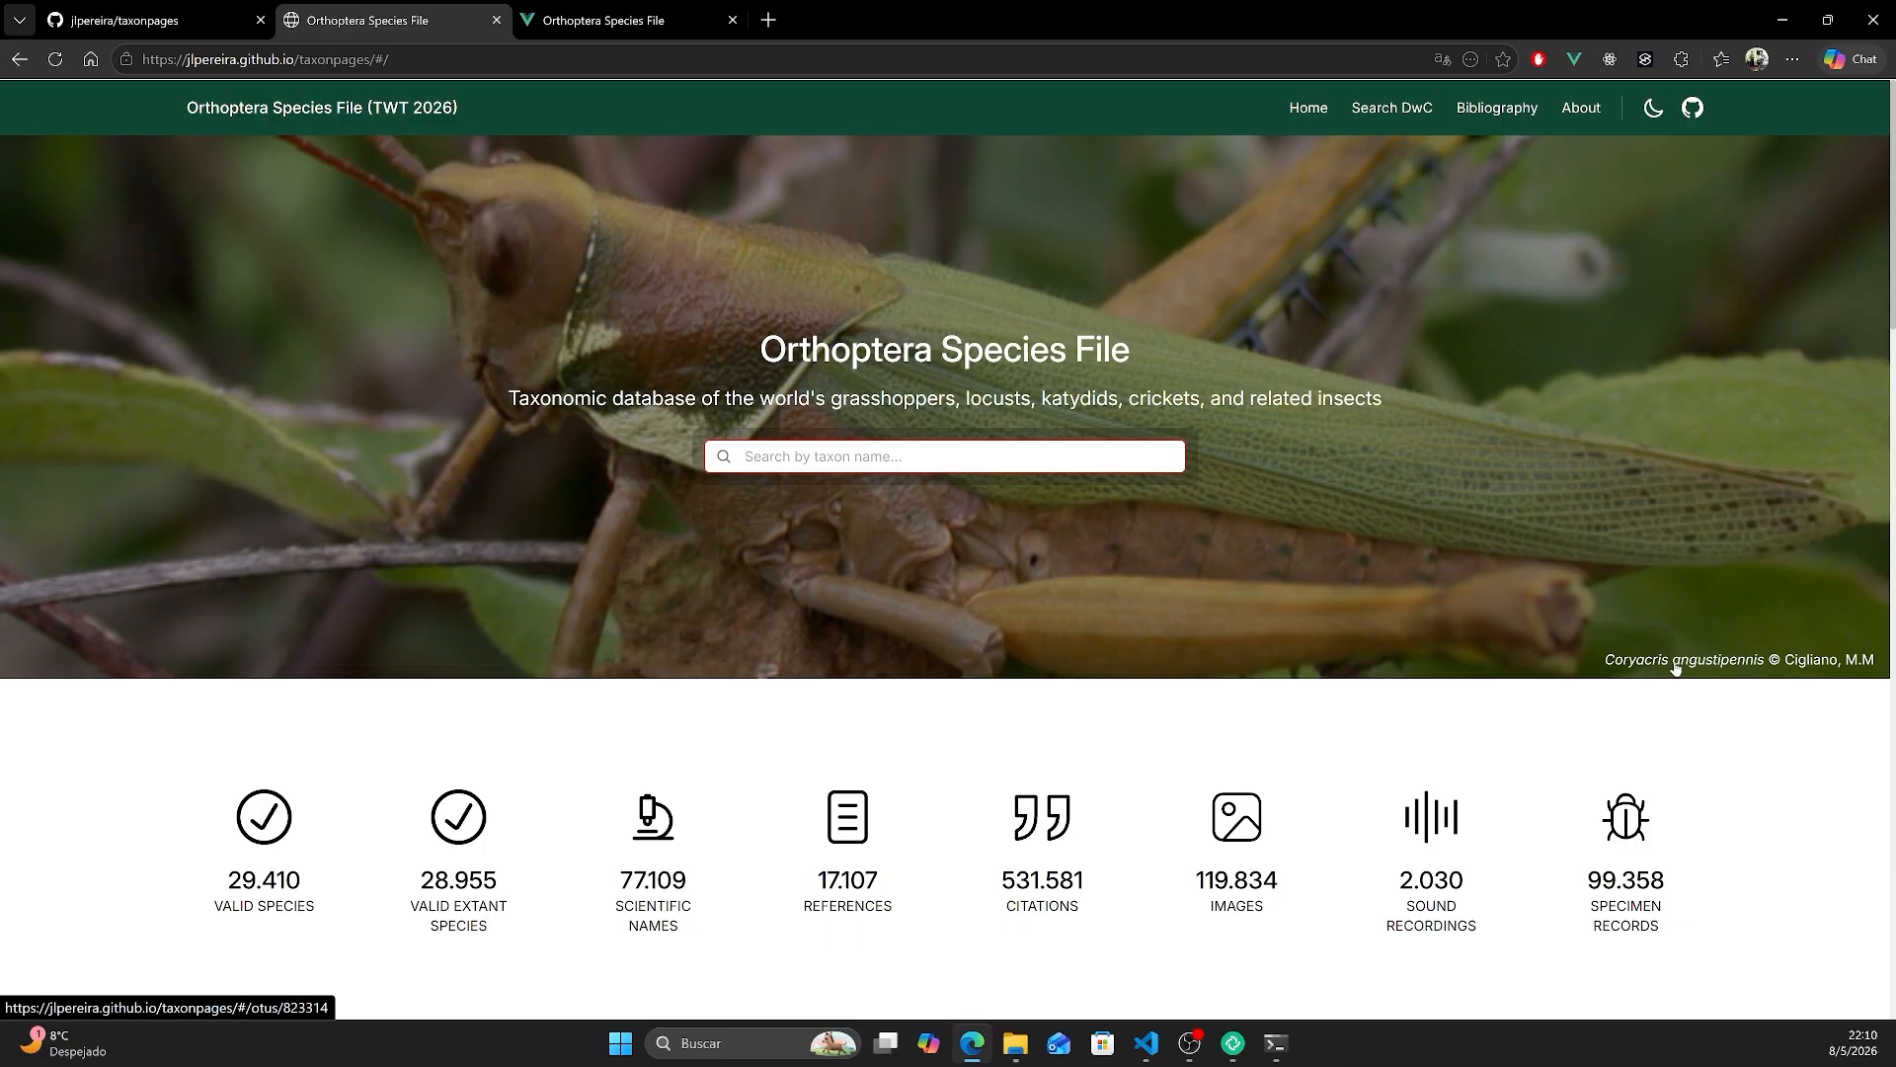
- Browse the published site's Coryacris angustipennis species page and expand the first OTU on the Search DwC page
left_click(1676, 670)
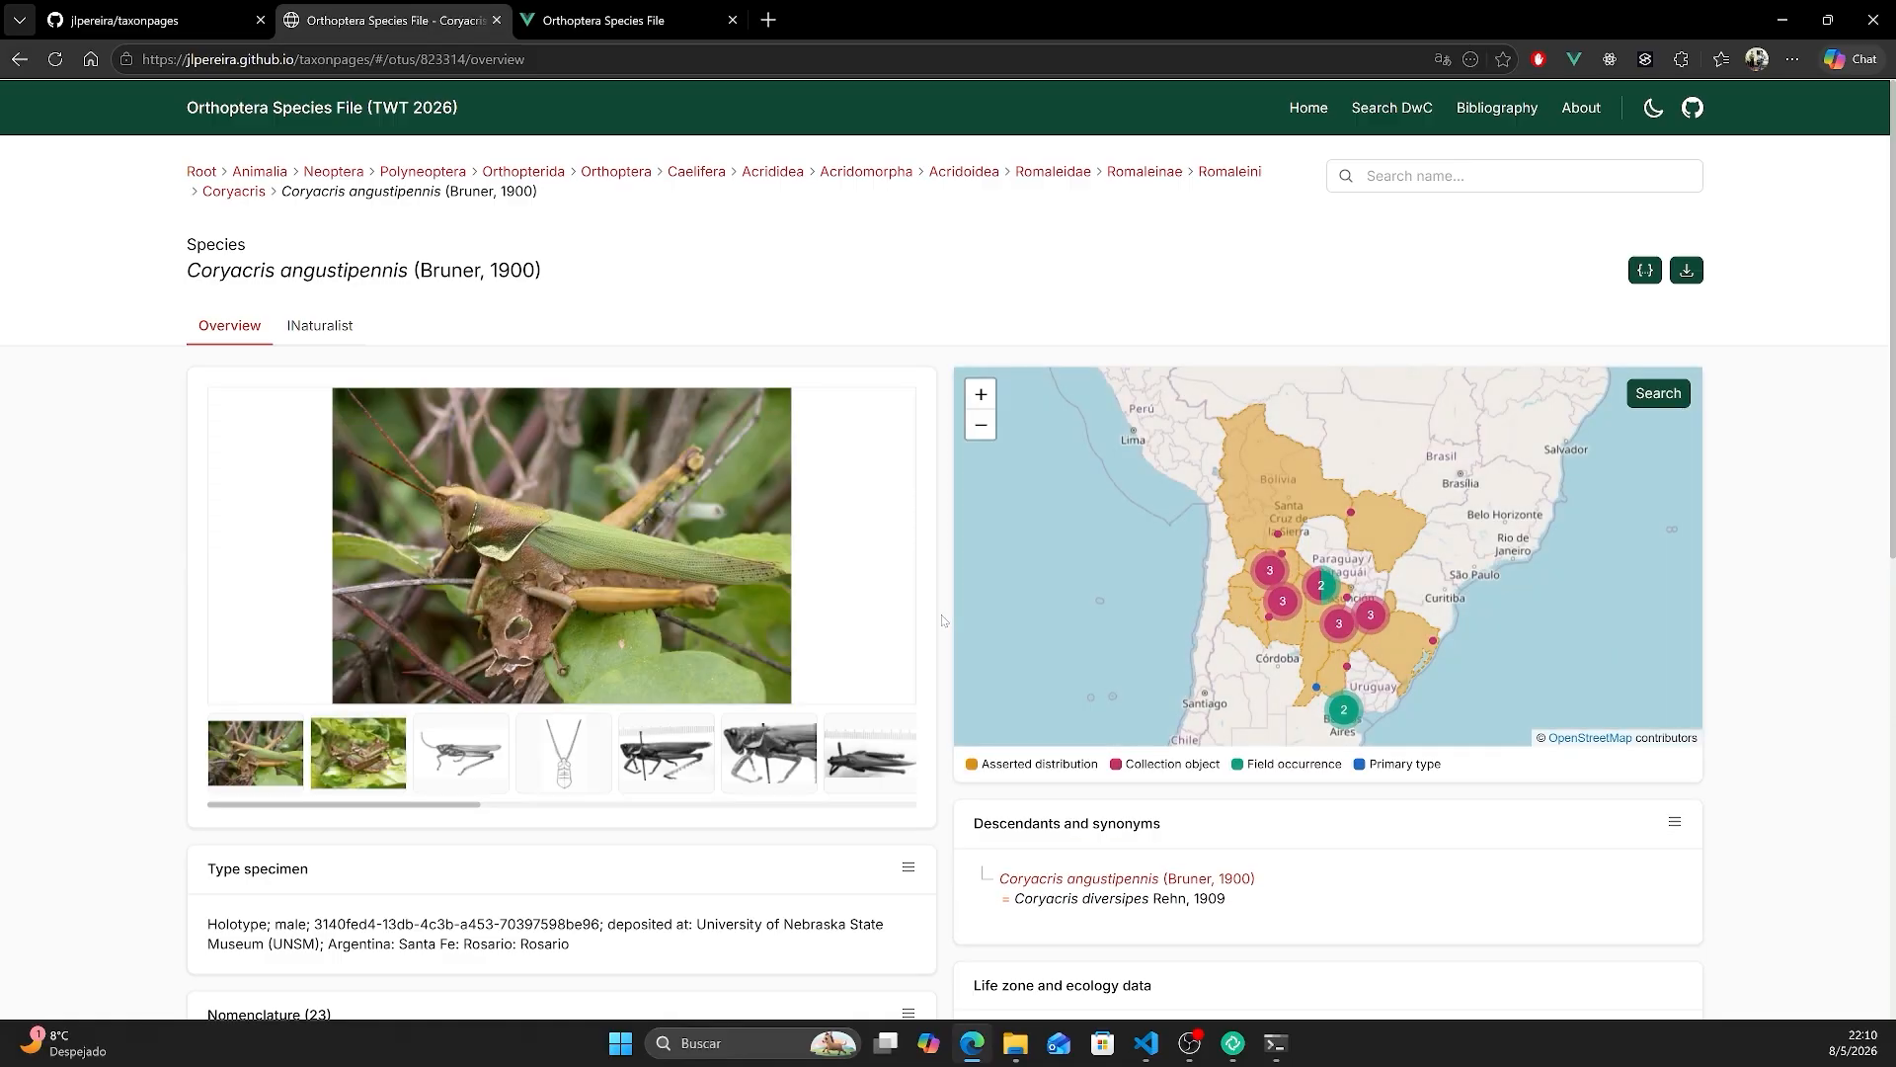
scroll(942, 621, "down", 5)
scroll(942, 620, "down", 3)
scroll(943, 621, "up", 9)
left_click(1406, 109)
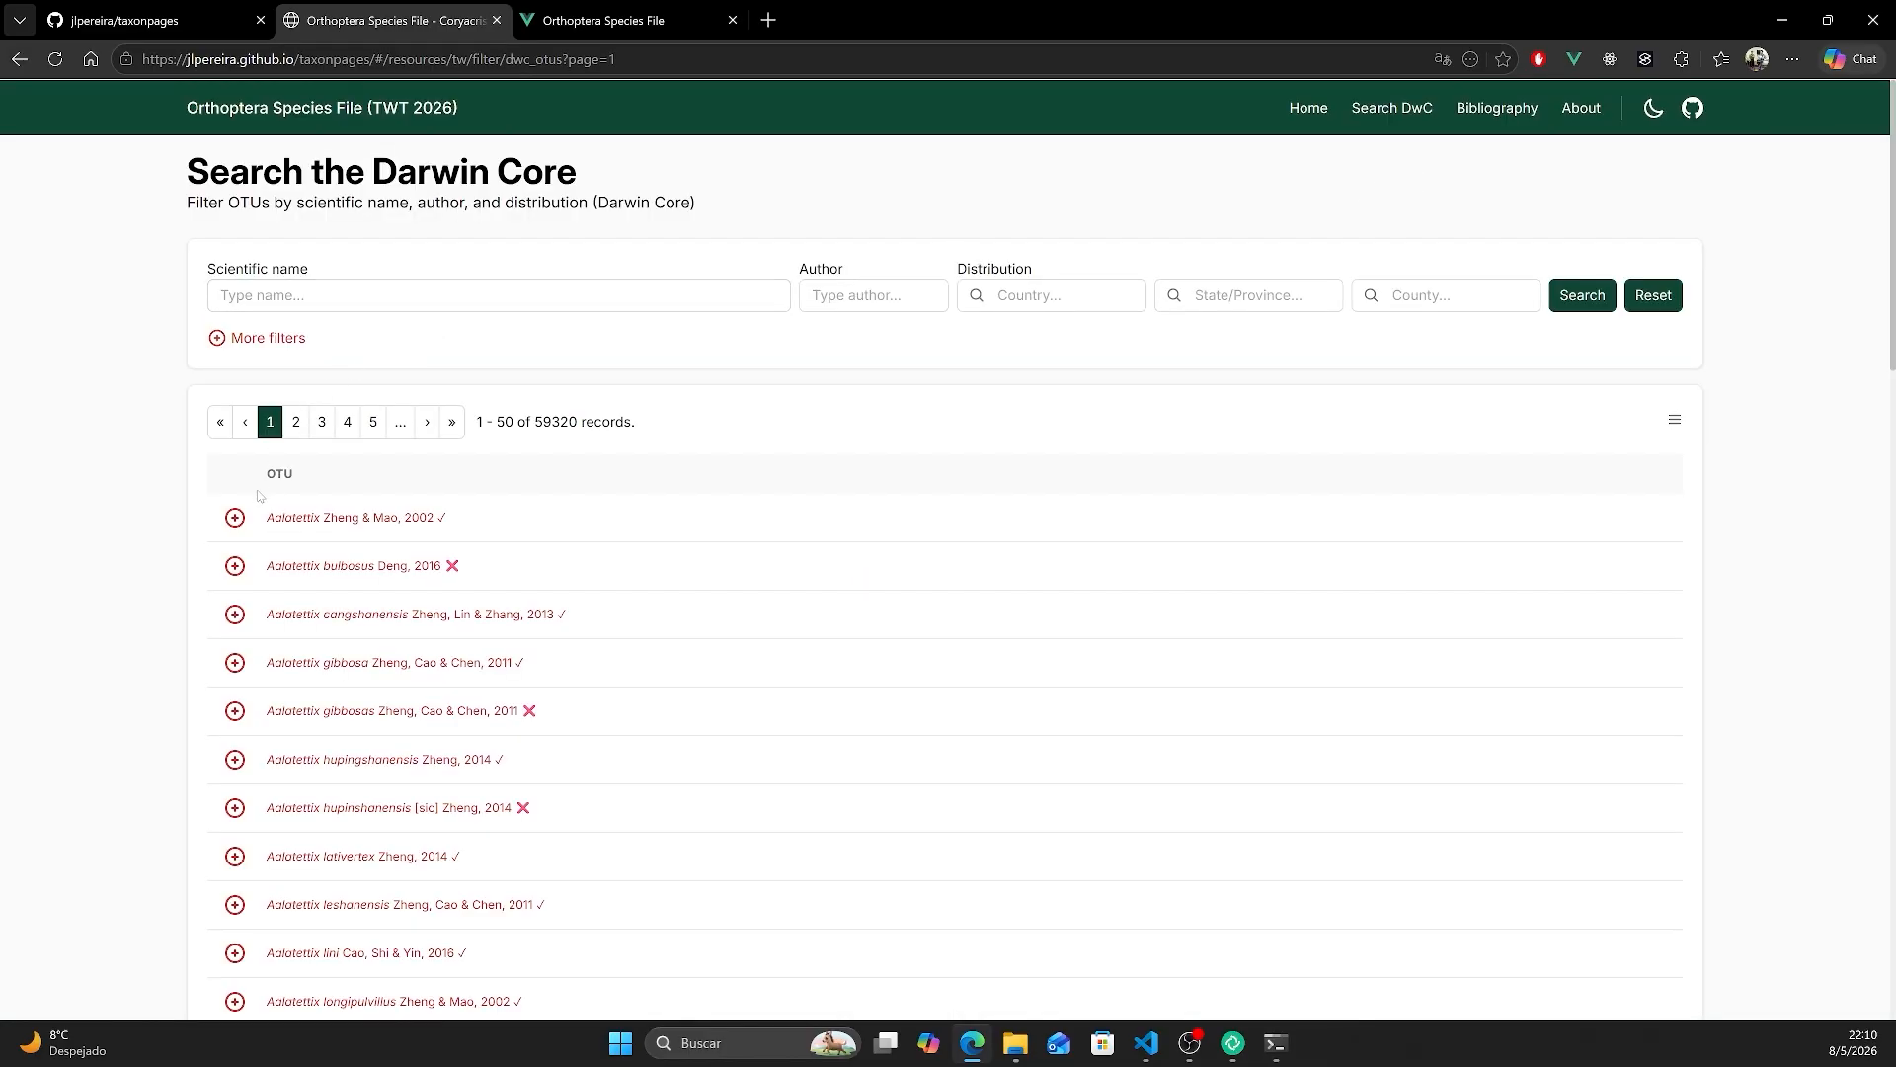
left_click(236, 518)
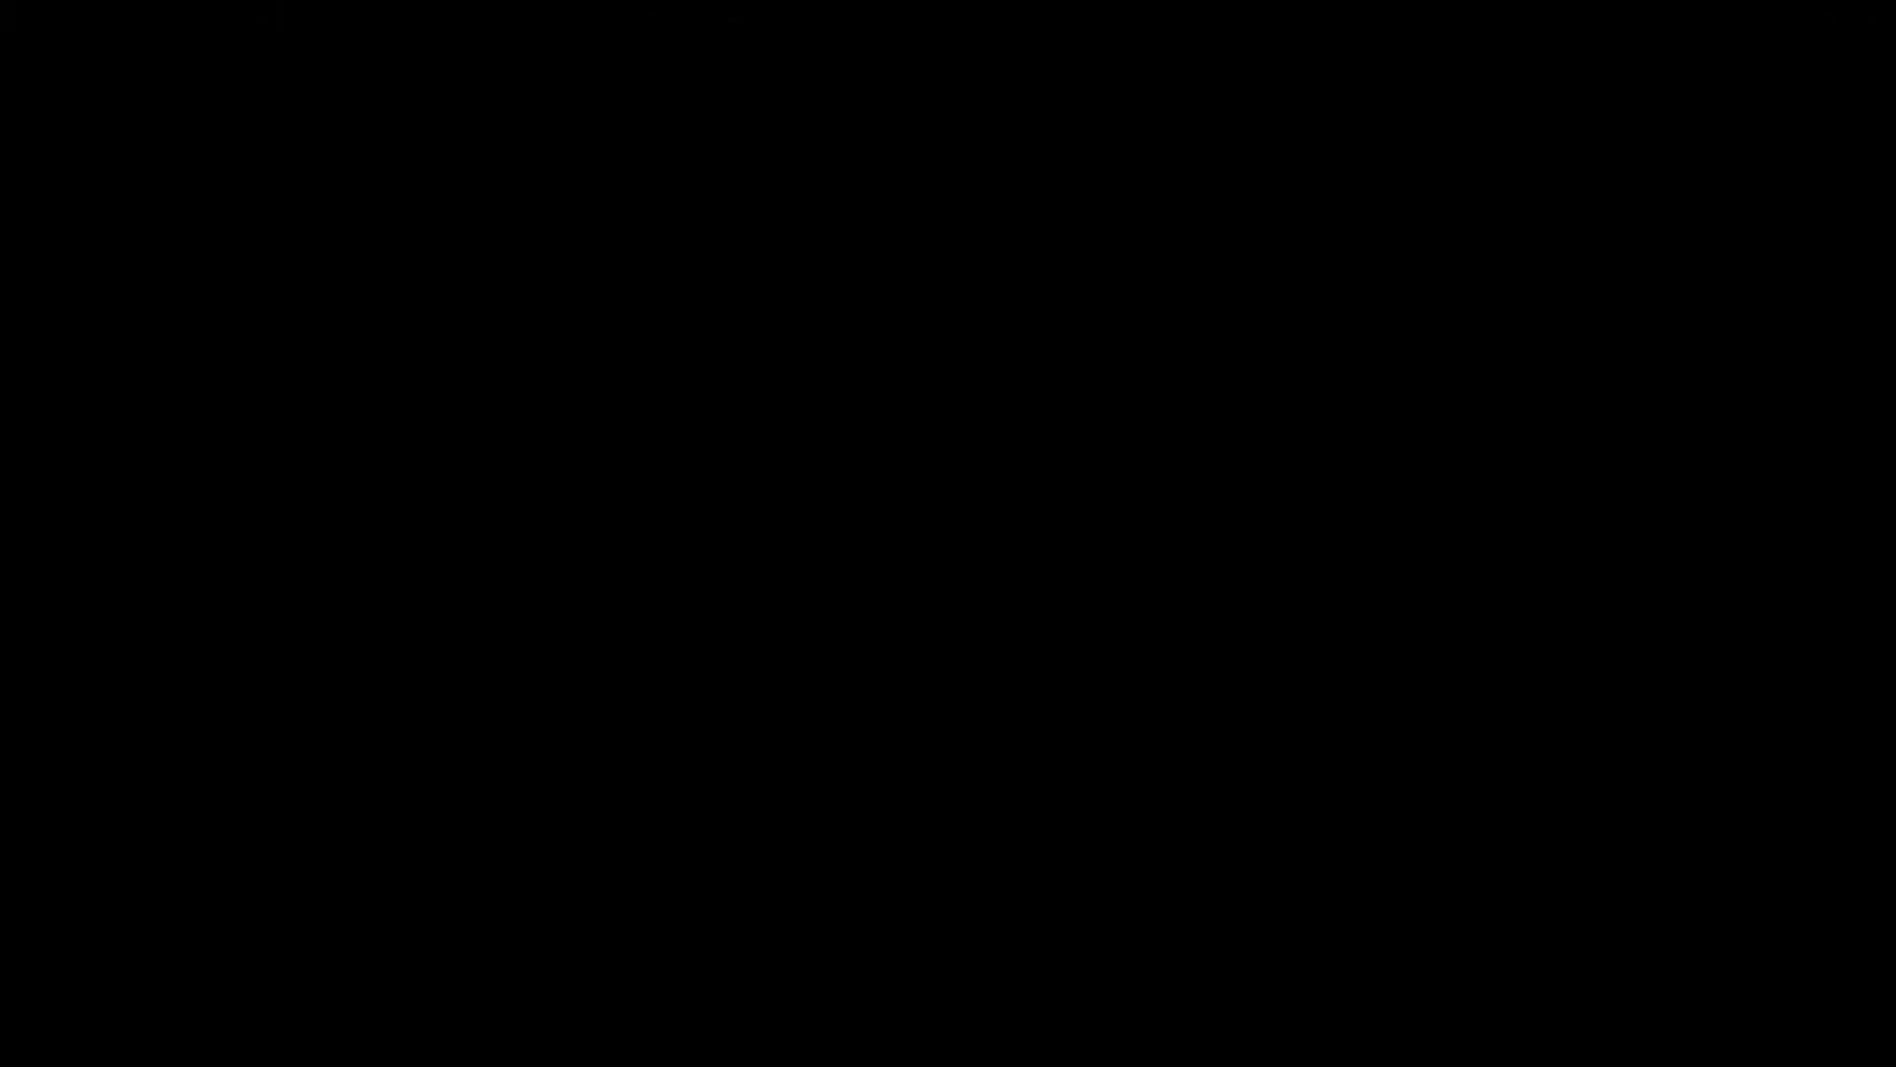